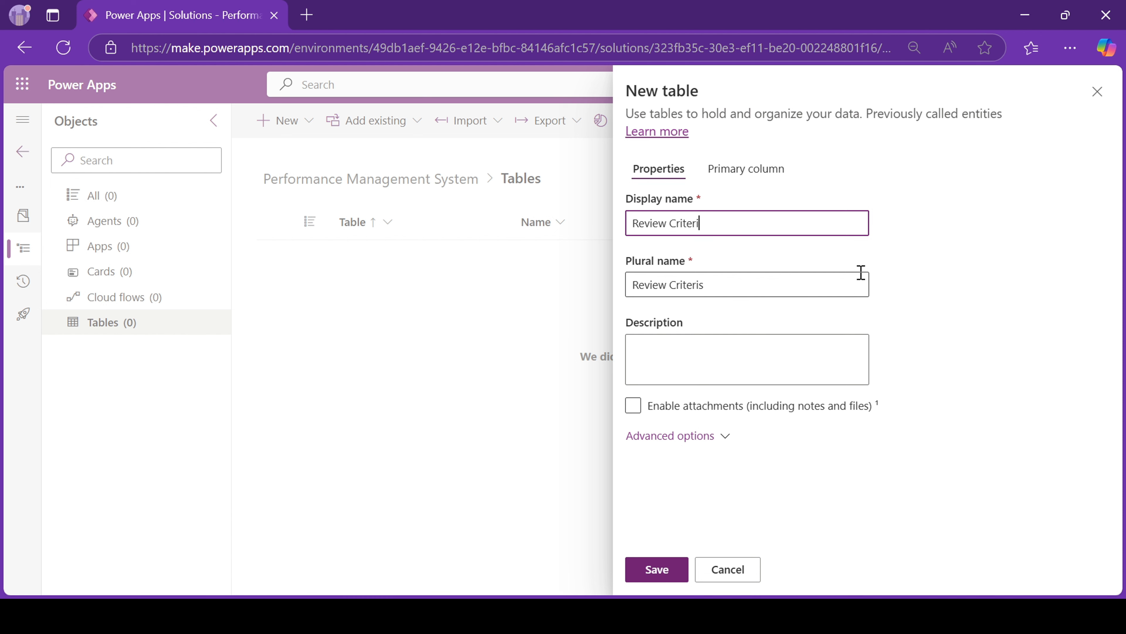
# Step: Complete the new table's display name as Review Criteria, name its primary column Criteria Name, and save the table
pyautogui.press('BackSpace')
pyautogui.write('ia')
pyautogui.click(733, 169)
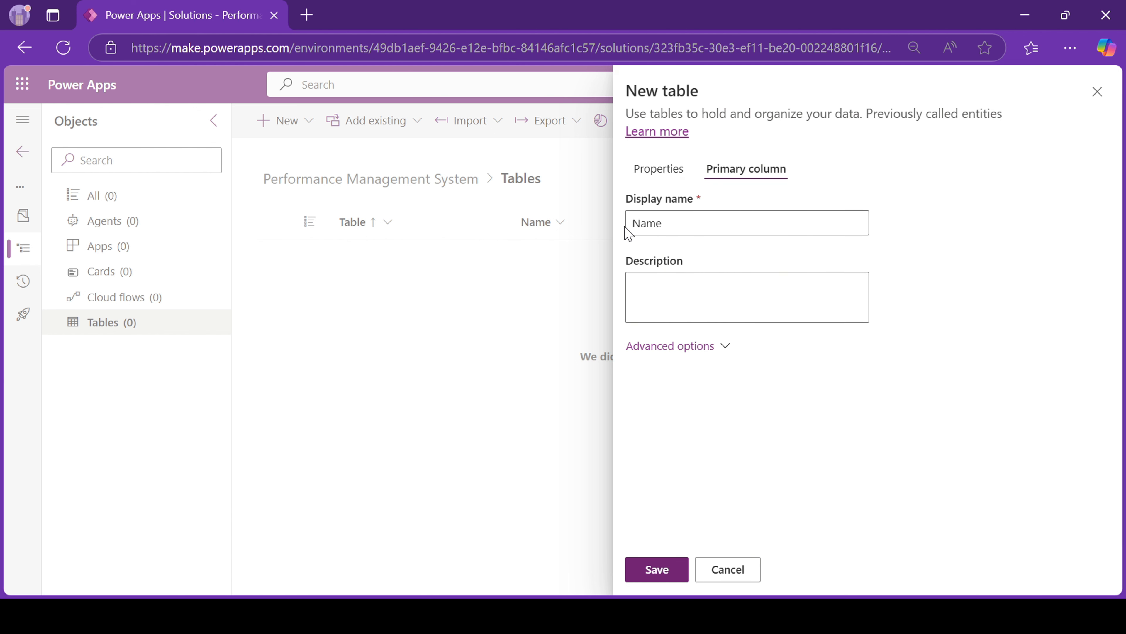
pyautogui.click(639, 225)
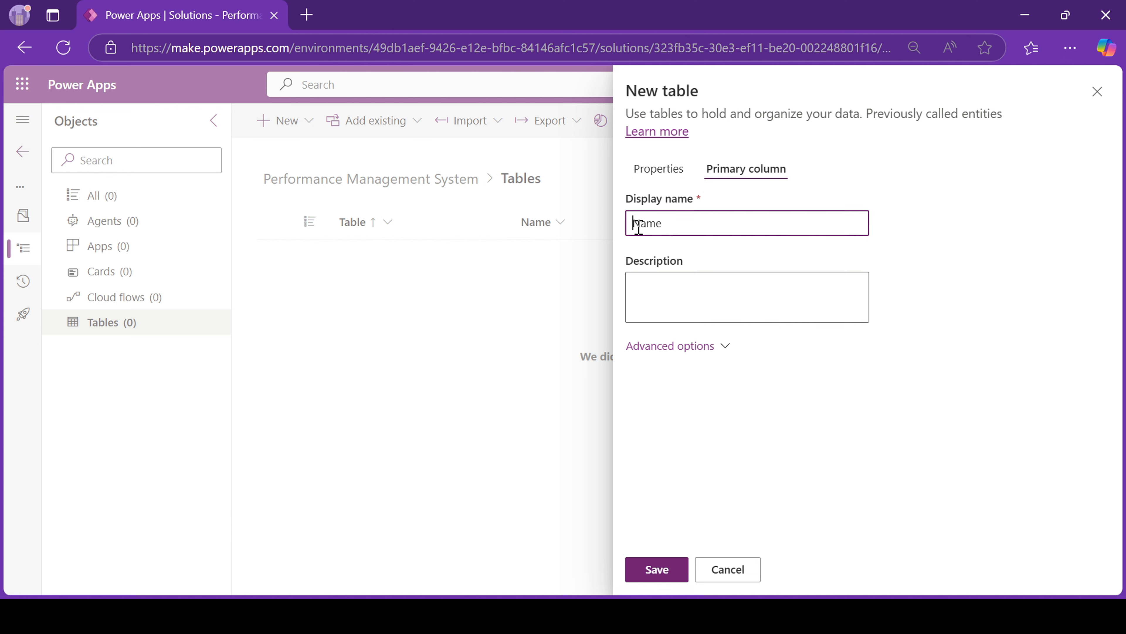
pyautogui.write('Criteria')
pyautogui.click(650, 573)
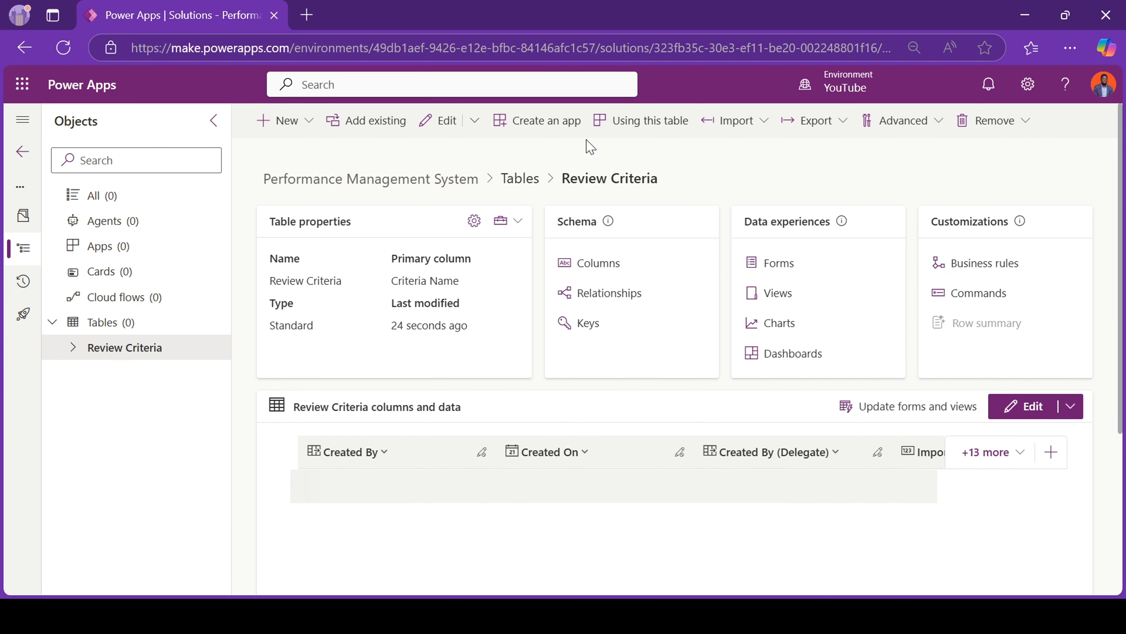
# Step: Add a column named Description with the Multiple lines of text data type to the Review Criteria table and save it
pyautogui.click(599, 265)
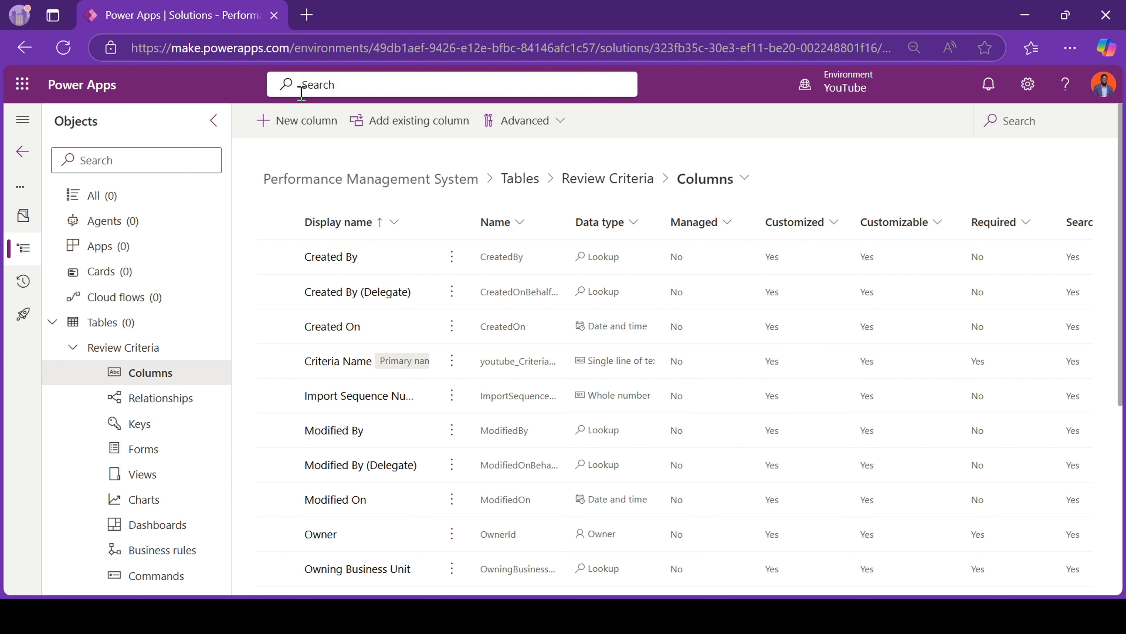
pyautogui.click(294, 128)
pyautogui.click(701, 188)
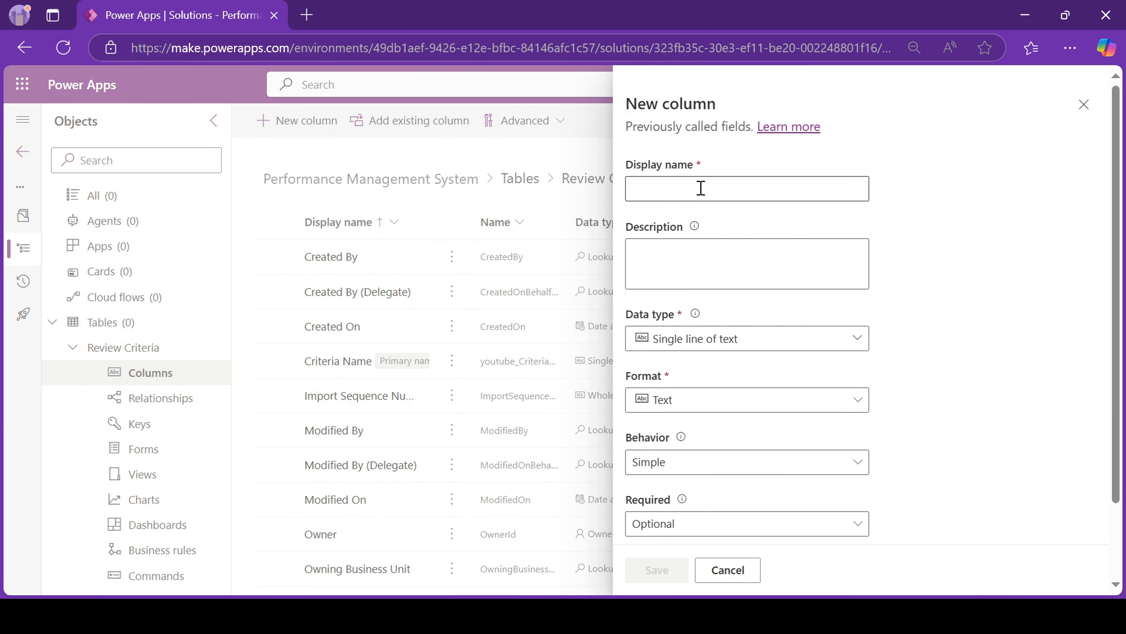
pyautogui.click(701, 188)
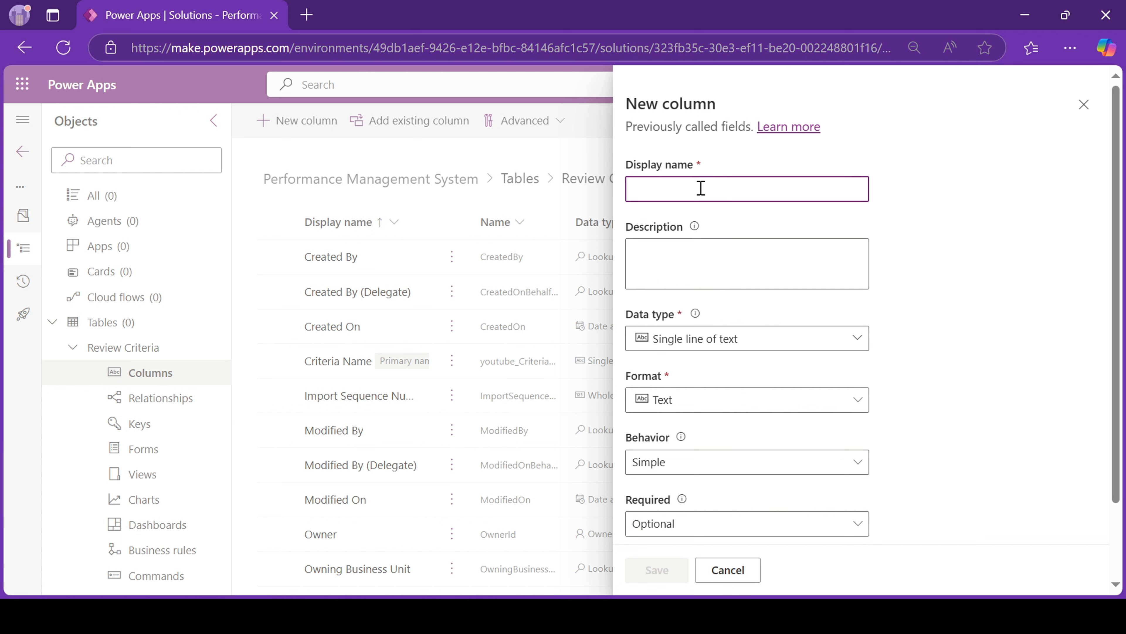
pyautogui.write('Descr')
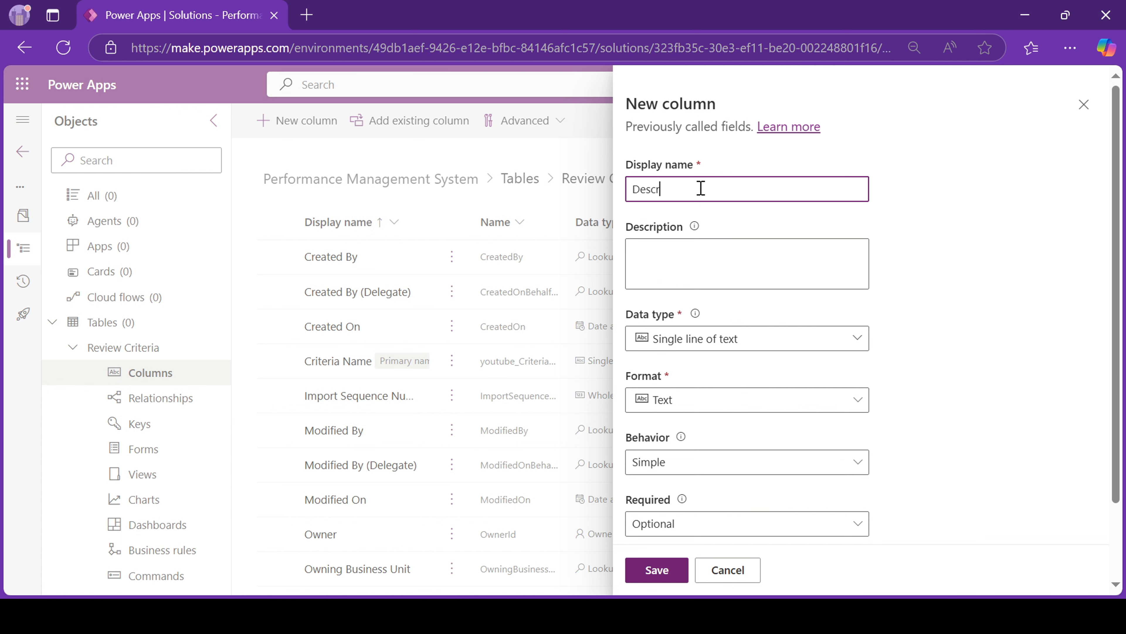
pyautogui.write('iption')
pyautogui.click(742, 343)
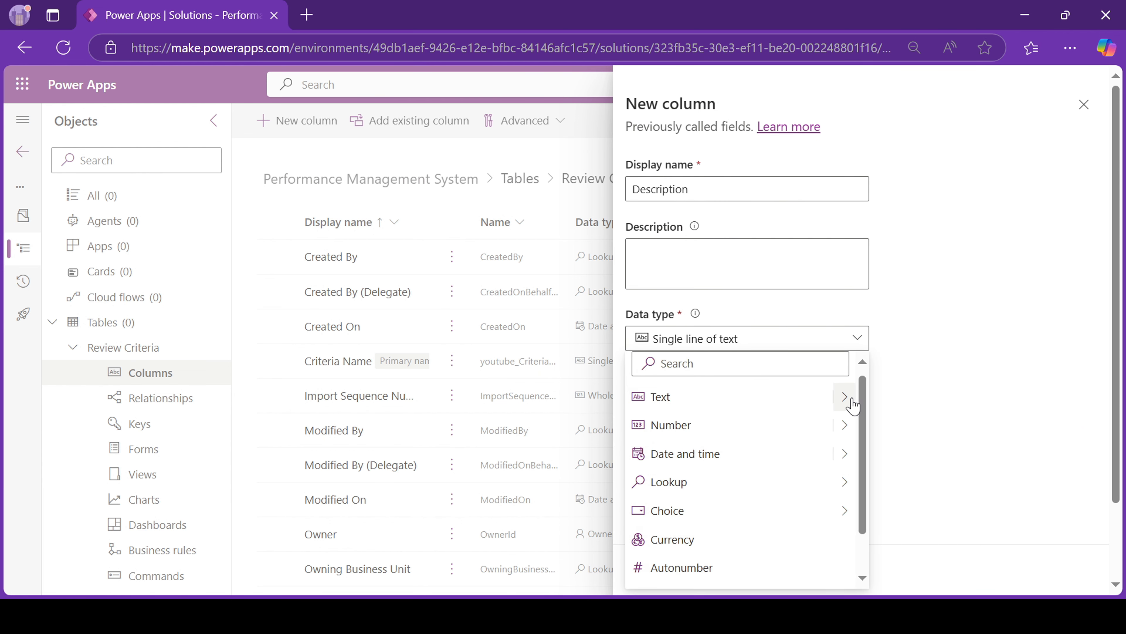
pyautogui.click(852, 404)
pyautogui.click(892, 543)
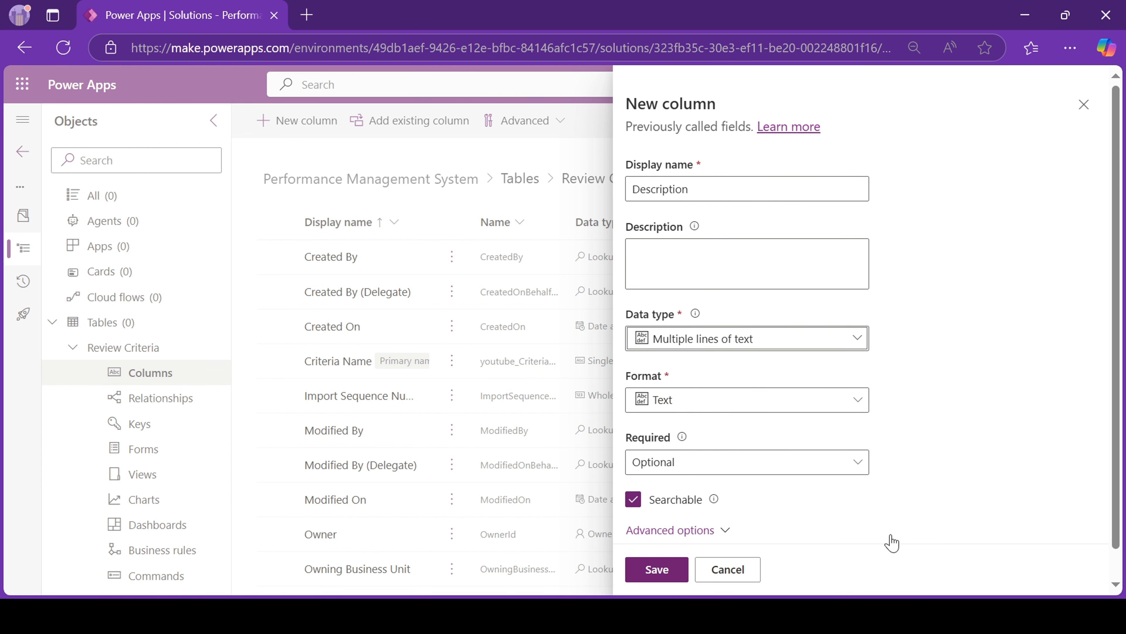
pyautogui.click(661, 571)
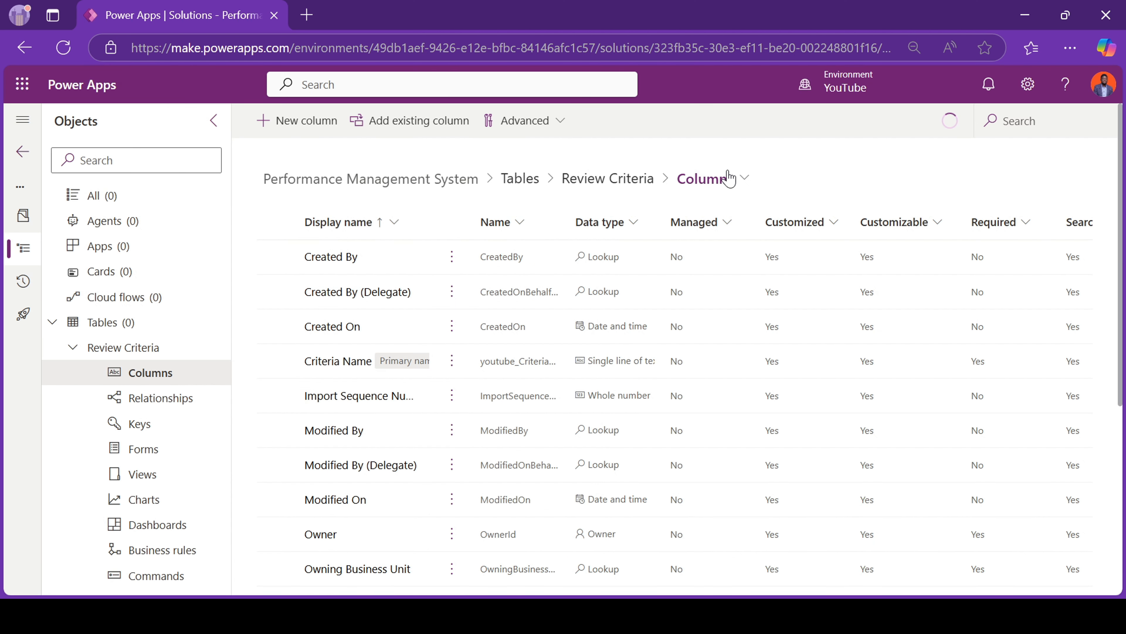
# Step: Open the Active Review Criteria view of the table and insert the Description column after Criteria Name
pyautogui.click(732, 179)
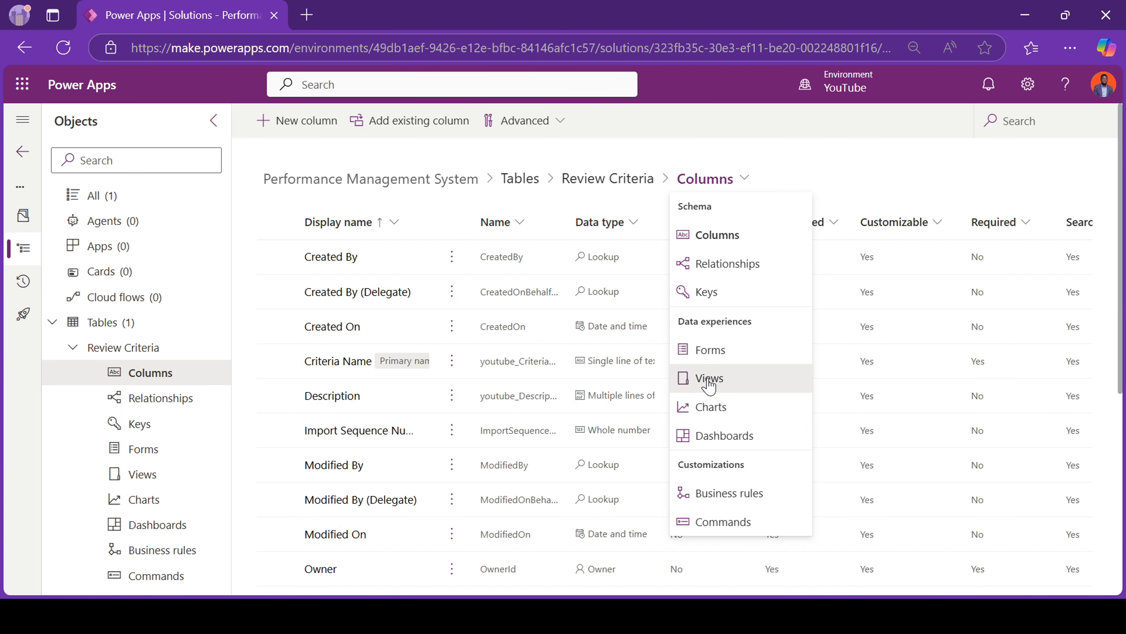
pyautogui.click(709, 378)
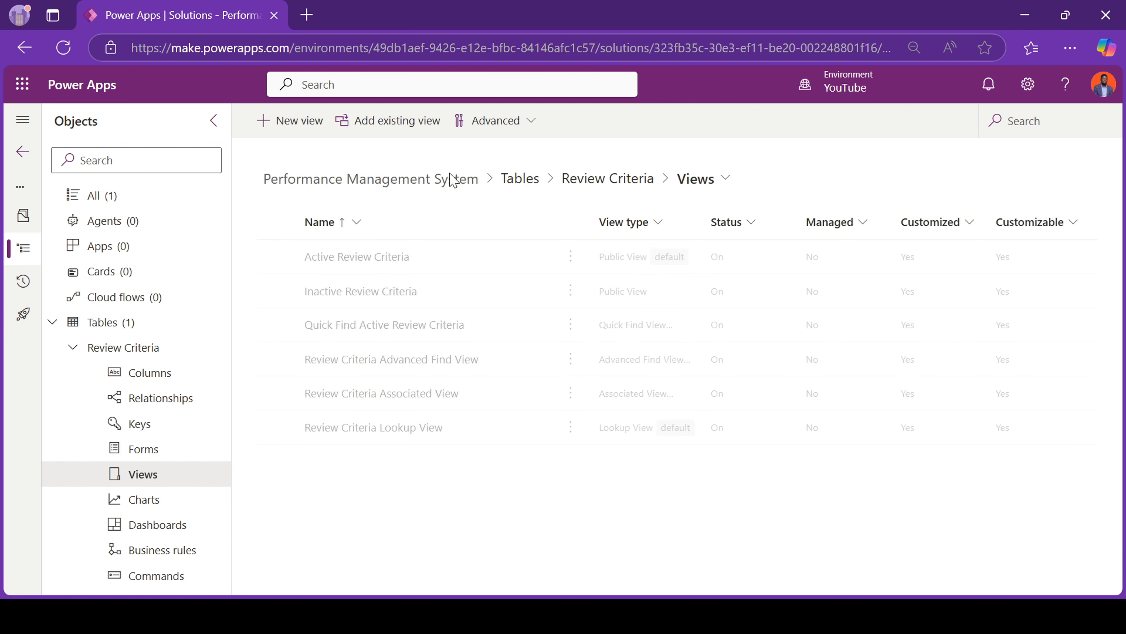
pyautogui.click(374, 257)
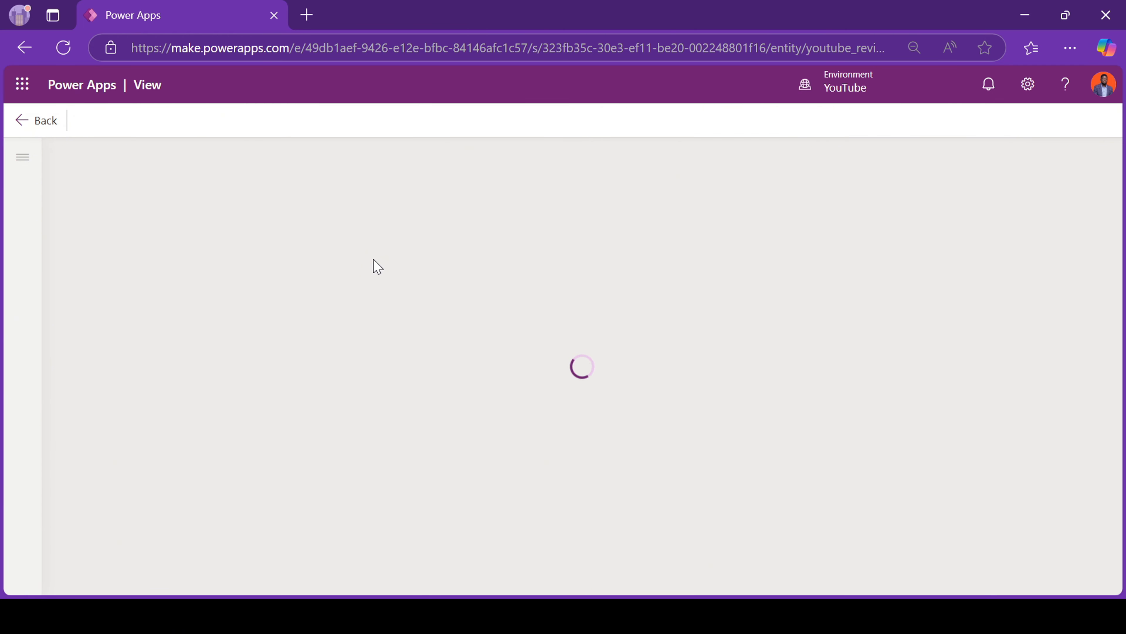
pyautogui.click(366, 249)
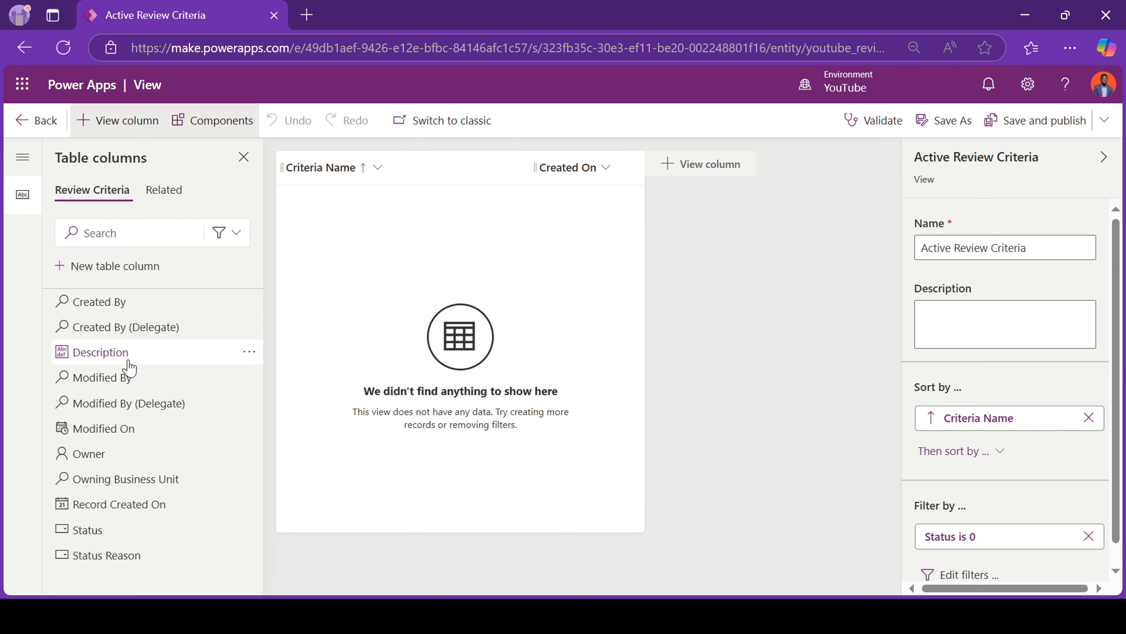
pyautogui.moveTo(126, 355)
pyautogui.mouseDown()
pyautogui.moveTo(382, 266)
pyautogui.moveTo(490, 162)
pyautogui.mouseUp()
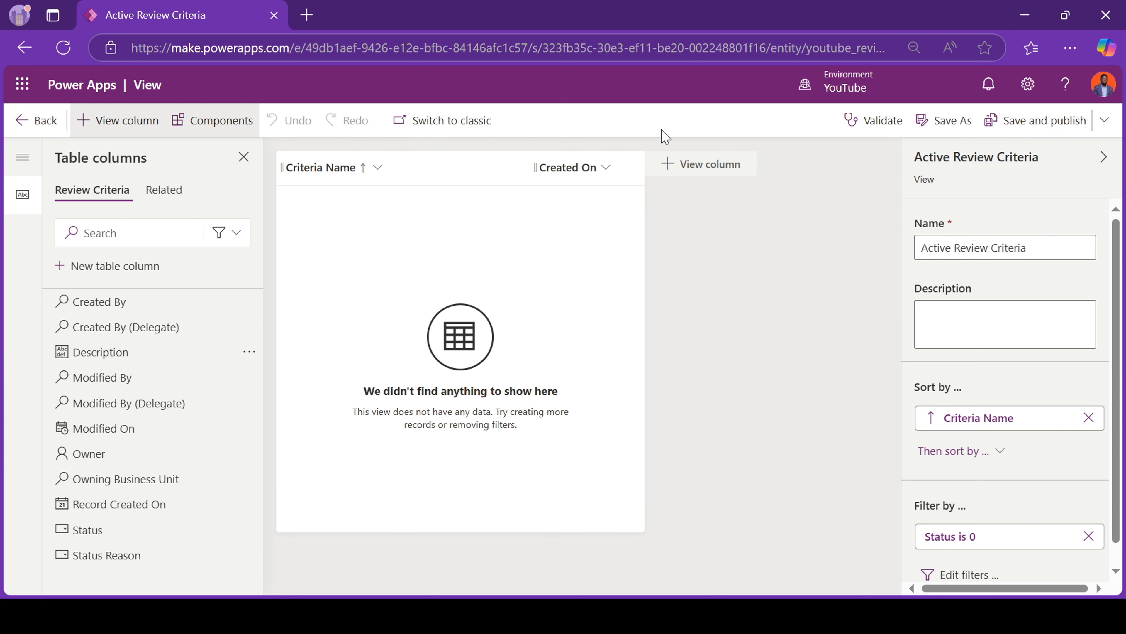
# Step: Remove the Created On column from the Active Review Criteria view, then save and publish the view
pyautogui.click(688, 165)
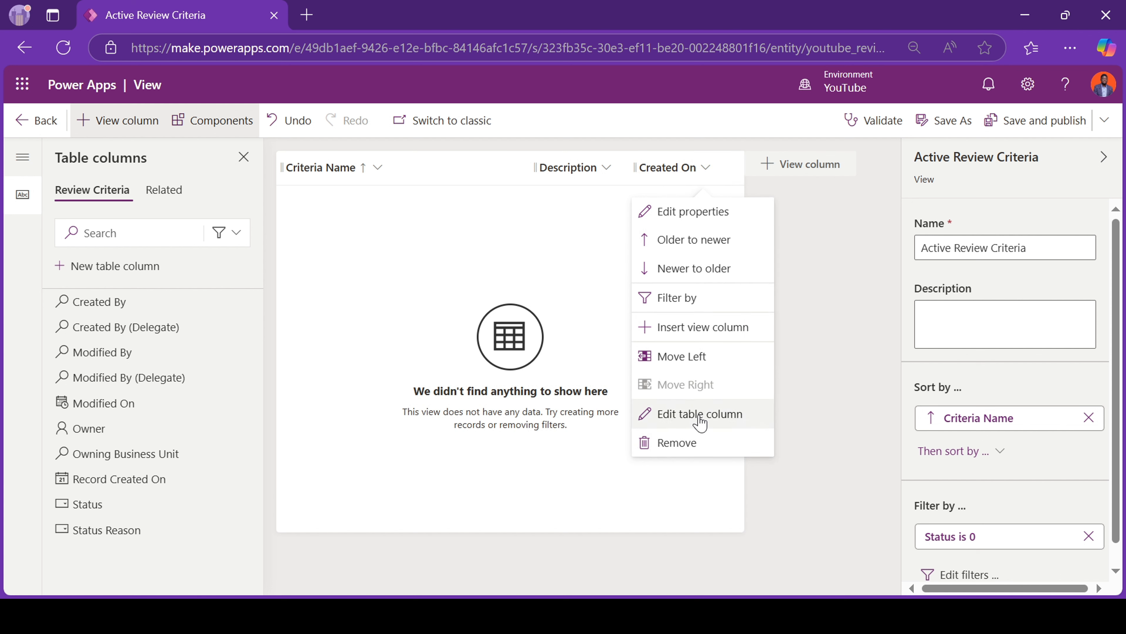
pyautogui.click(694, 443)
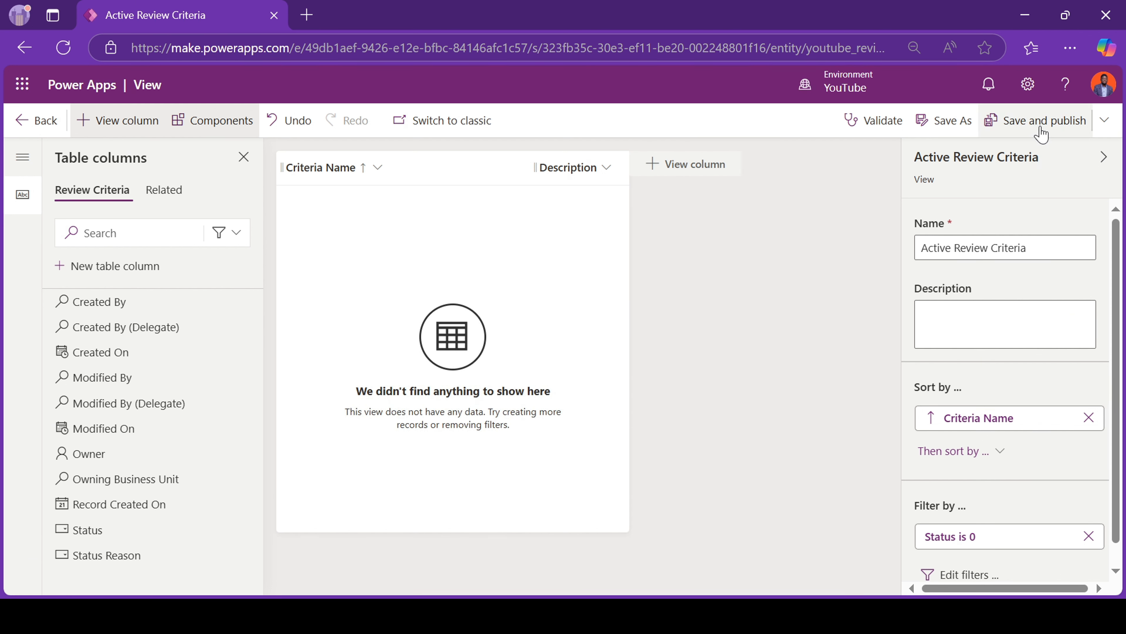
pyautogui.click(1041, 133)
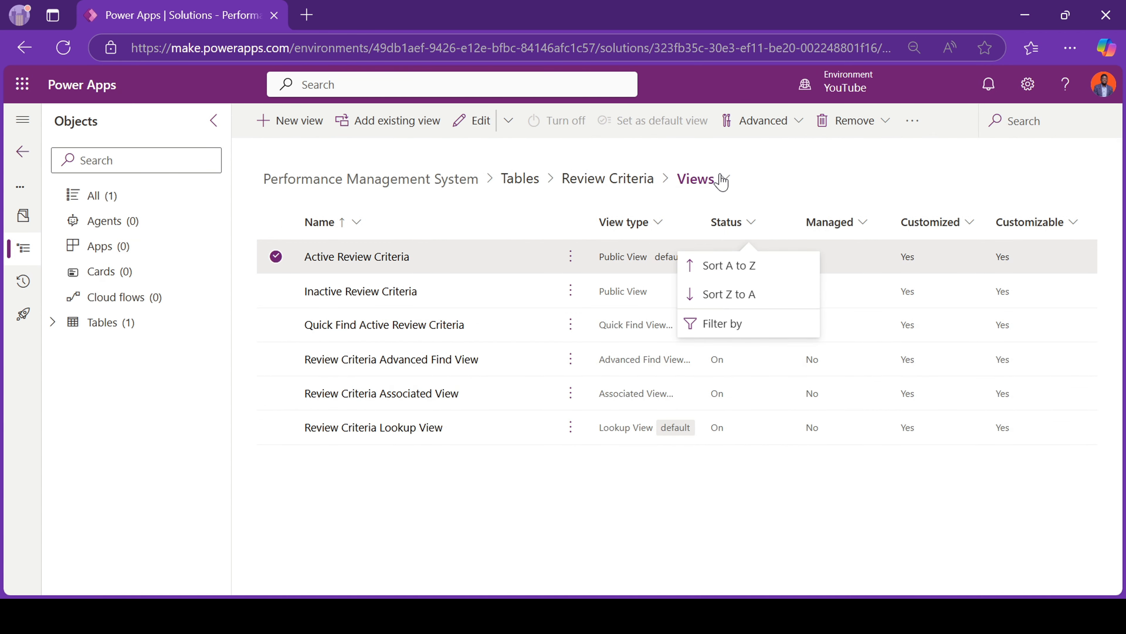
# Step: Open the Review Criteria table's main Information form and add the Description column between Criteria Name and Owner, filtering the available columns
pyautogui.click(718, 179)
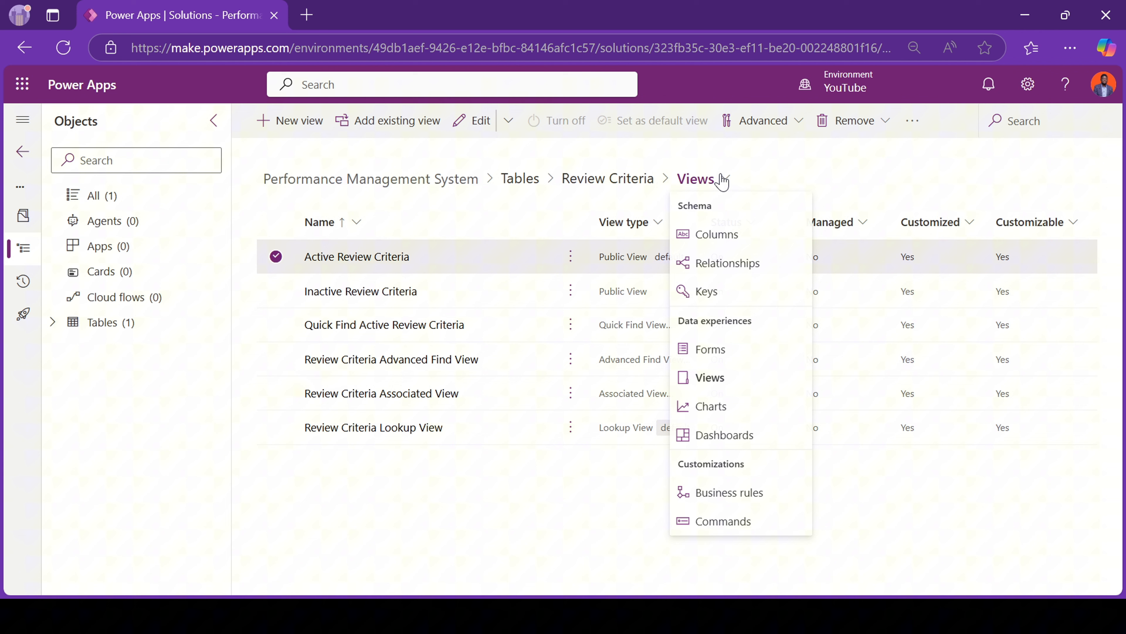
pyautogui.click(722, 354)
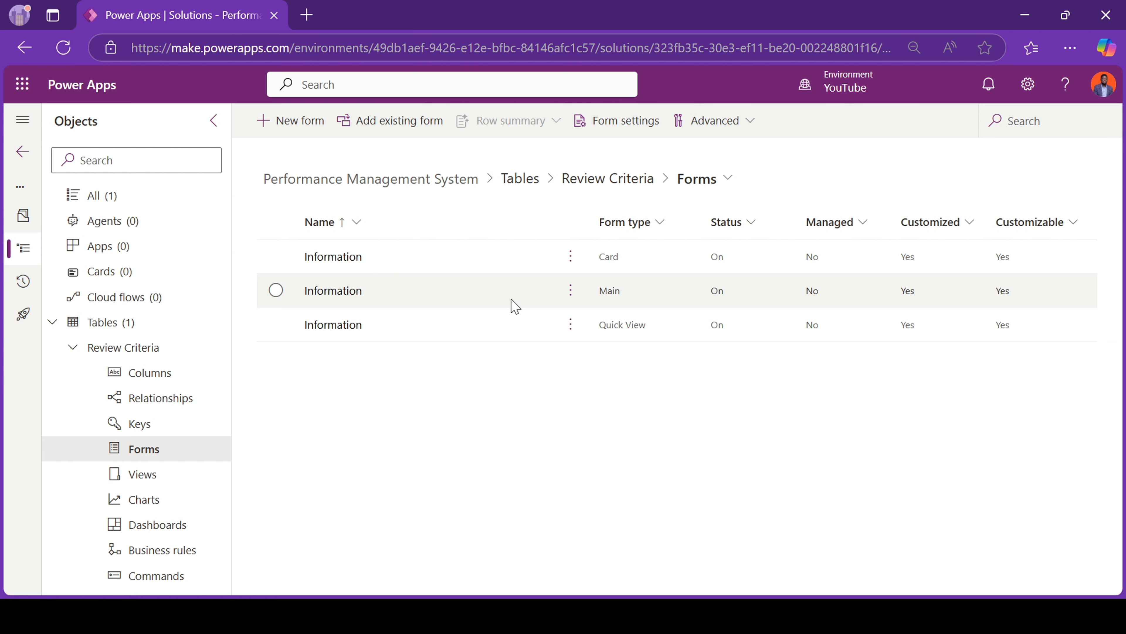
pyautogui.click(332, 290)
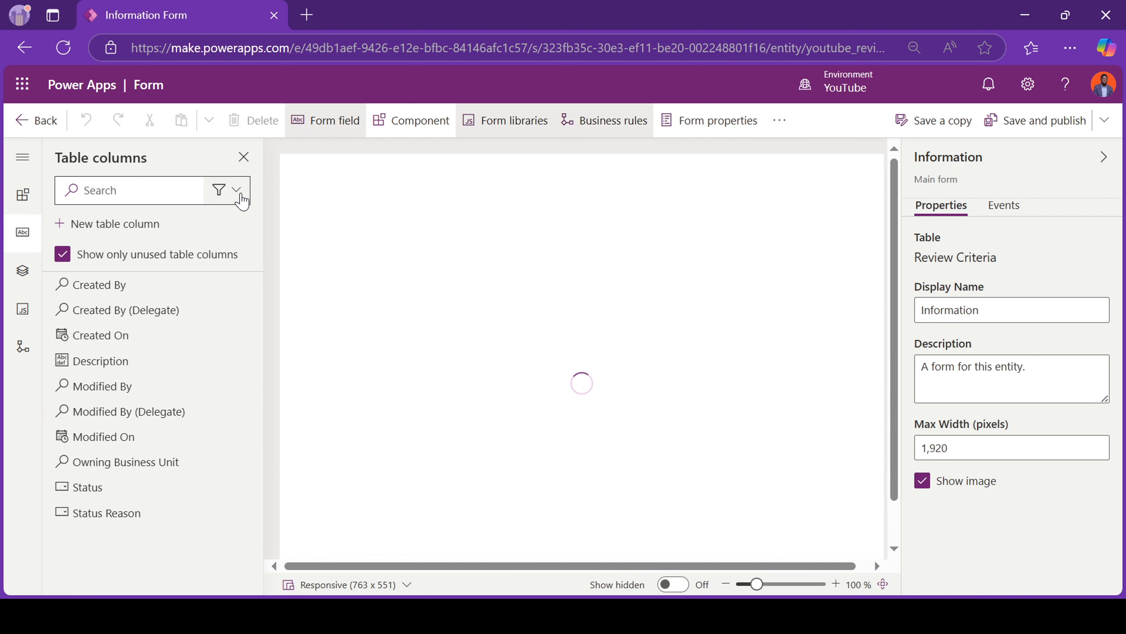
pyautogui.click(237, 191)
pyautogui.click(219, 275)
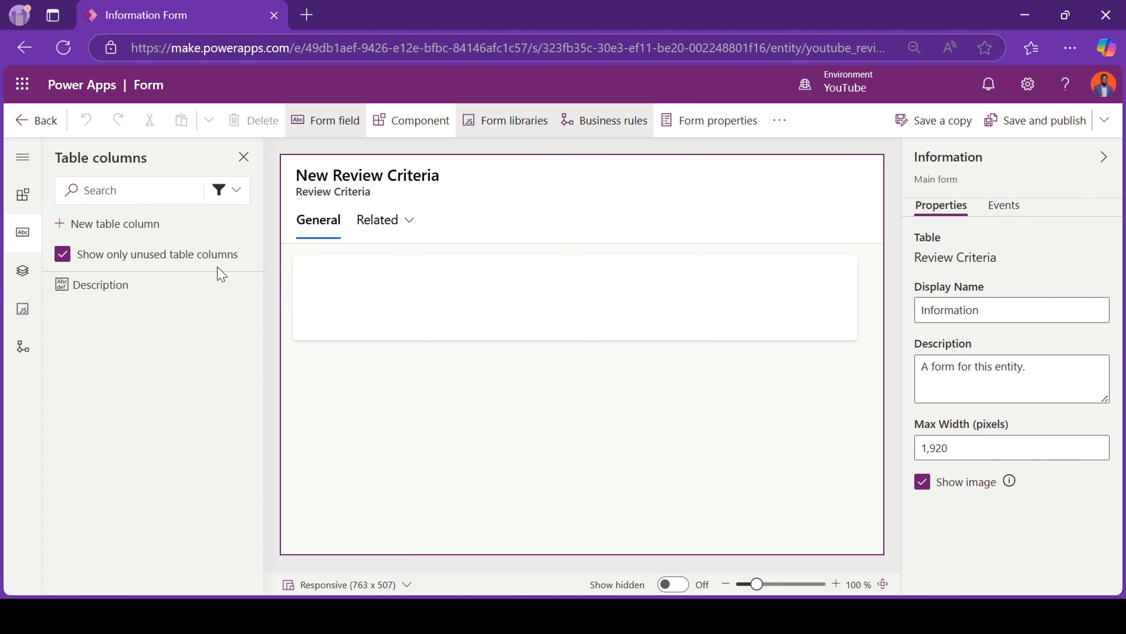
pyautogui.moveTo(143, 292); pyautogui.dragTo(534, 294)
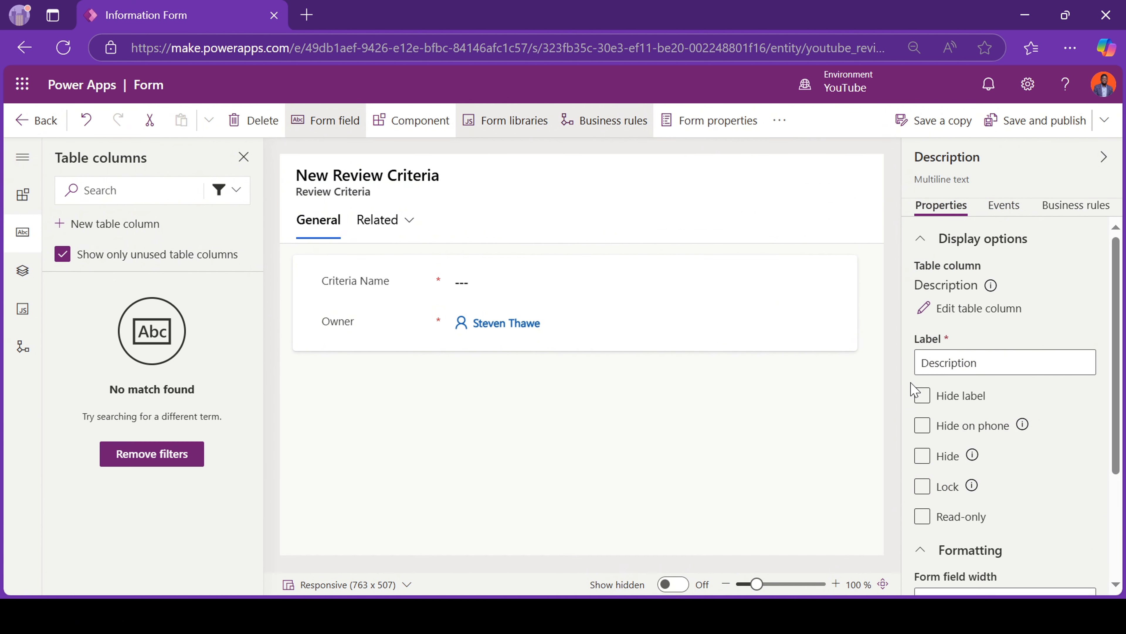
# Step: Set the Description field on the form to use all available vertical space
pyautogui.click(926, 486)
pyautogui.scroll(-3, 928, 506)
pyautogui.click(922, 530)
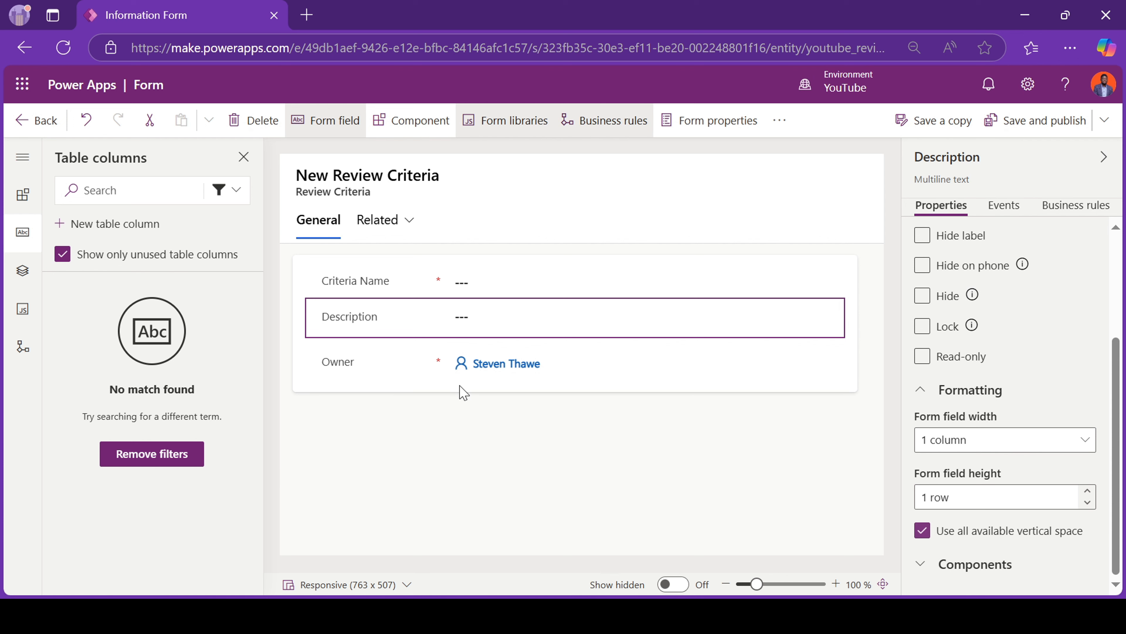
# Step: Hide the Owner field on the main form, then save and publish the form
pyautogui.click(381, 370)
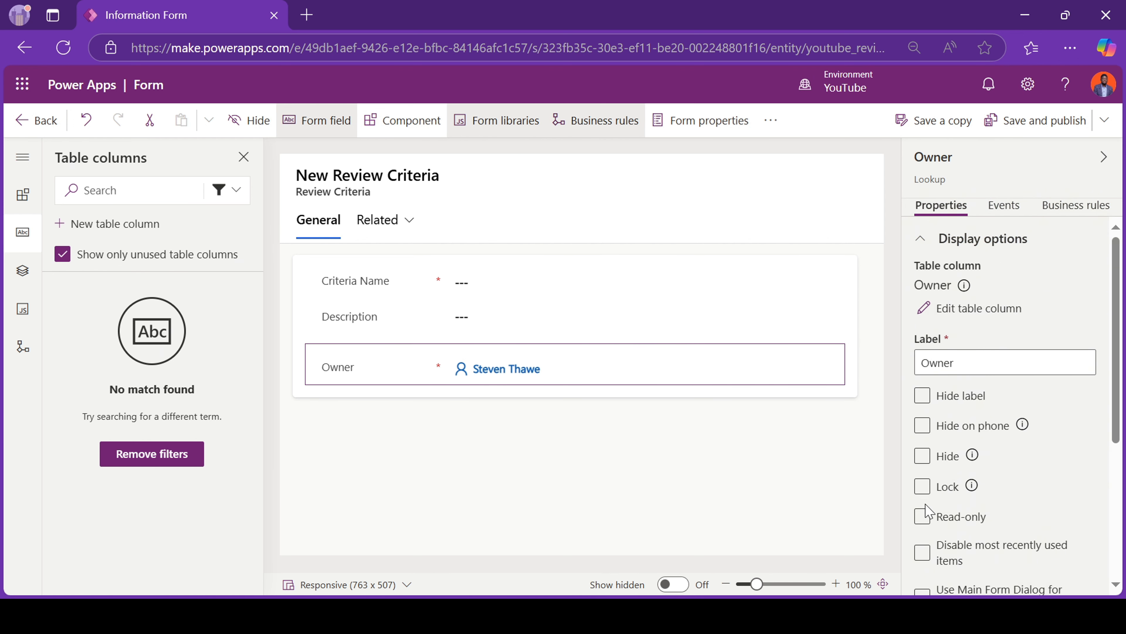
pyautogui.click(922, 456)
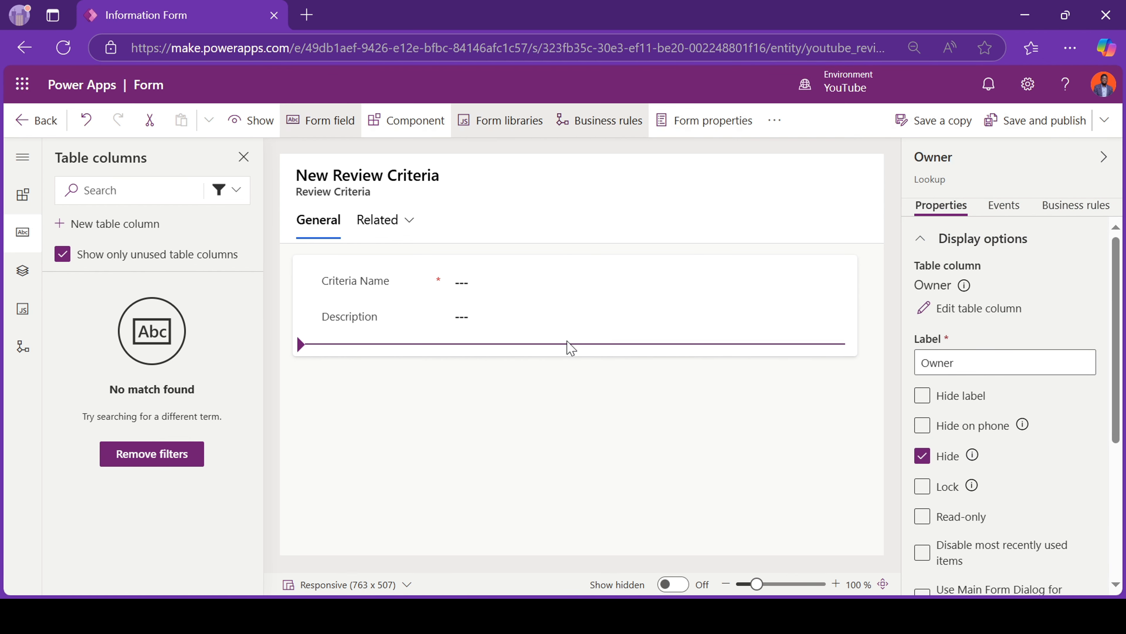
pyautogui.click(1027, 126)
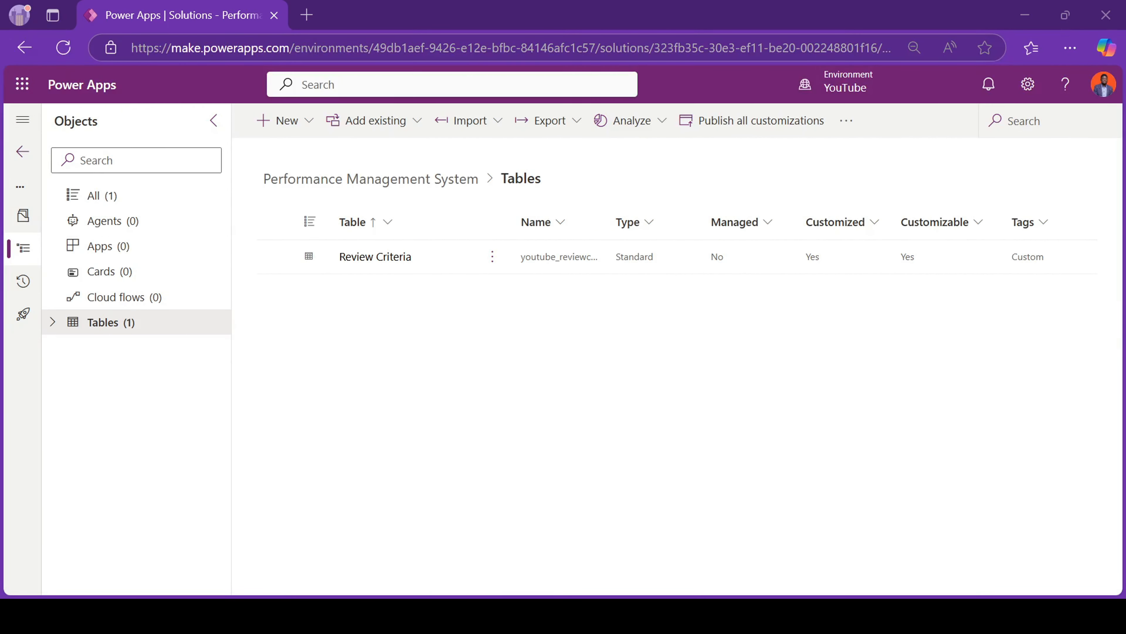
# Step: Start a new table with advanced properties in the solution, with display name Goal and plural name Goals
pyautogui.click(279, 120)
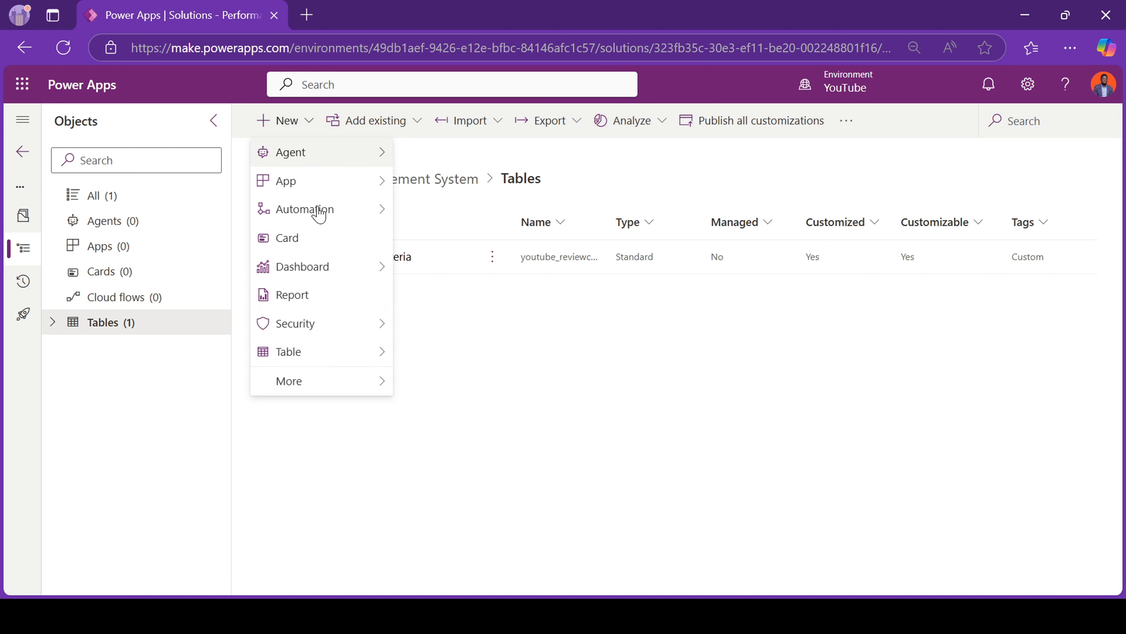
pyautogui.moveTo(325, 362)
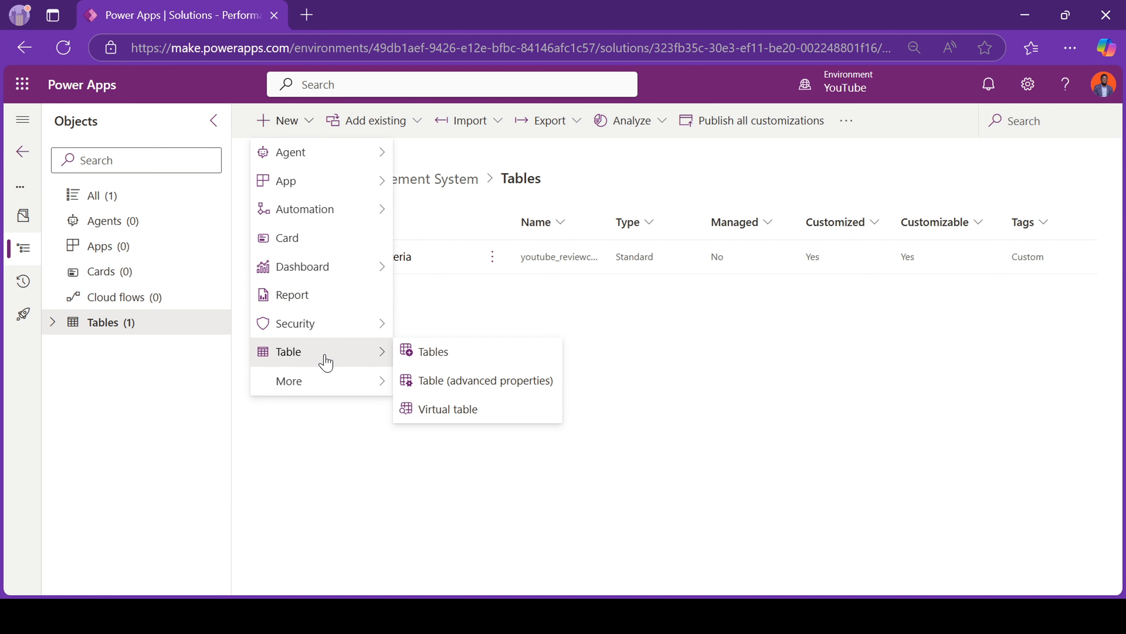
pyautogui.click(435, 379)
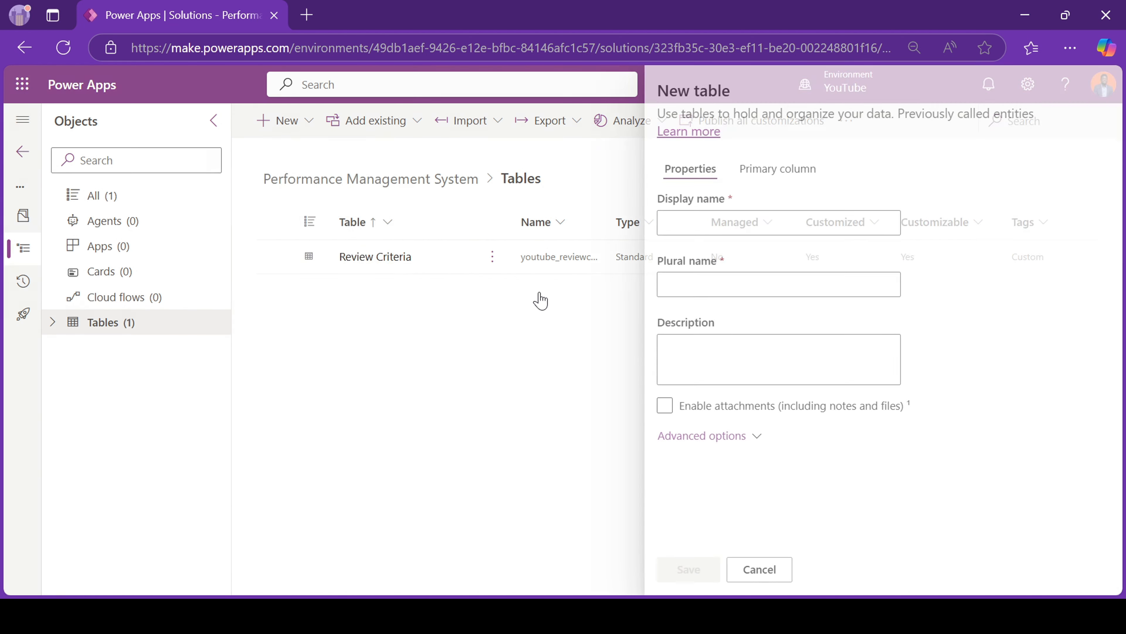
pyautogui.click(717, 217)
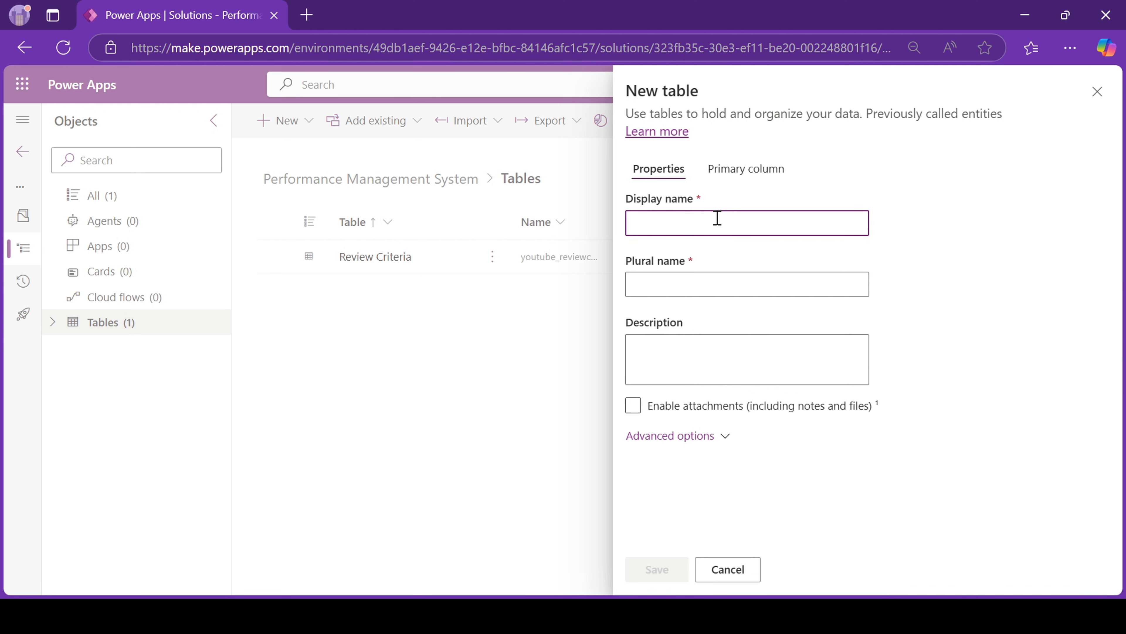
pyautogui.write('Goal')
pyautogui.press('Tab')
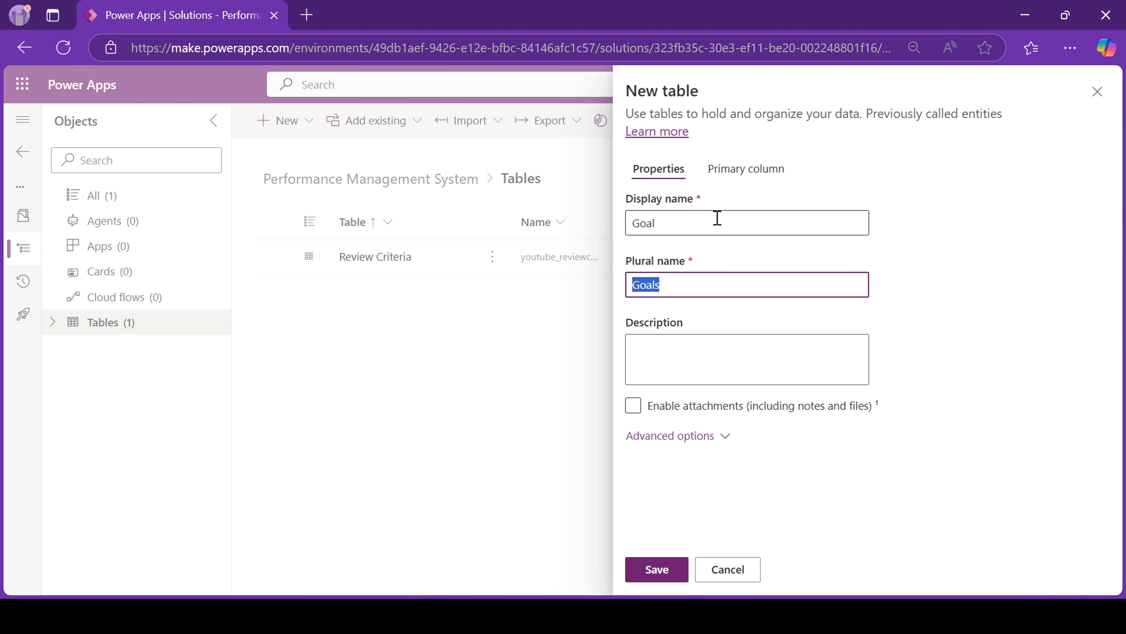
# Step: Name the Goal table's primary column Title and save the table
pyautogui.click(752, 168)
pyautogui.doubleClick(664, 225)
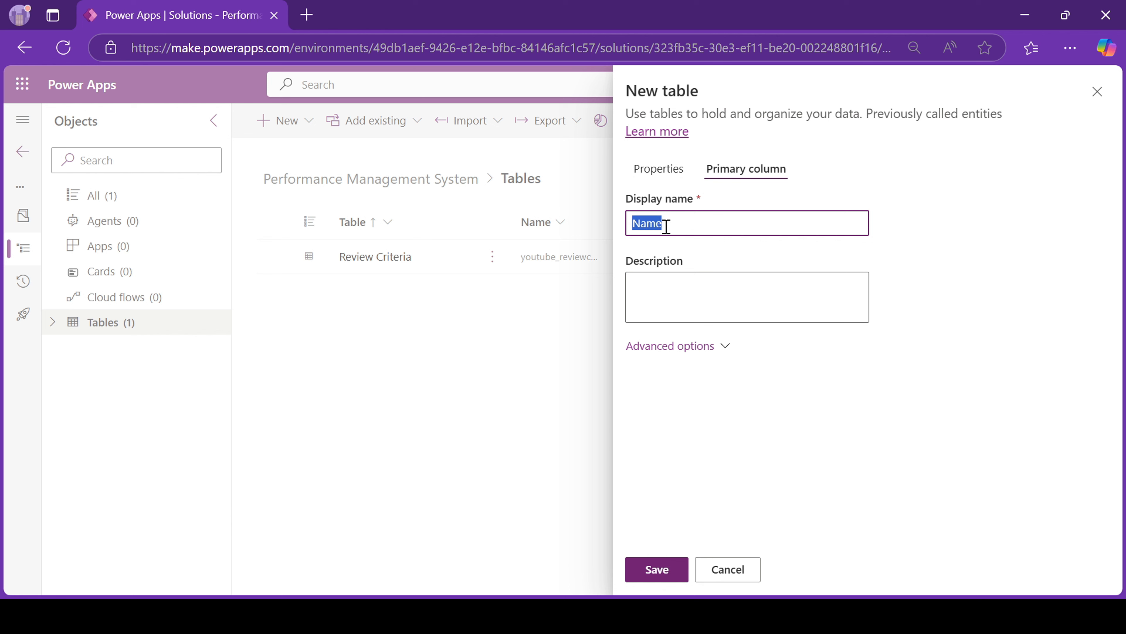
pyautogui.write('Title')
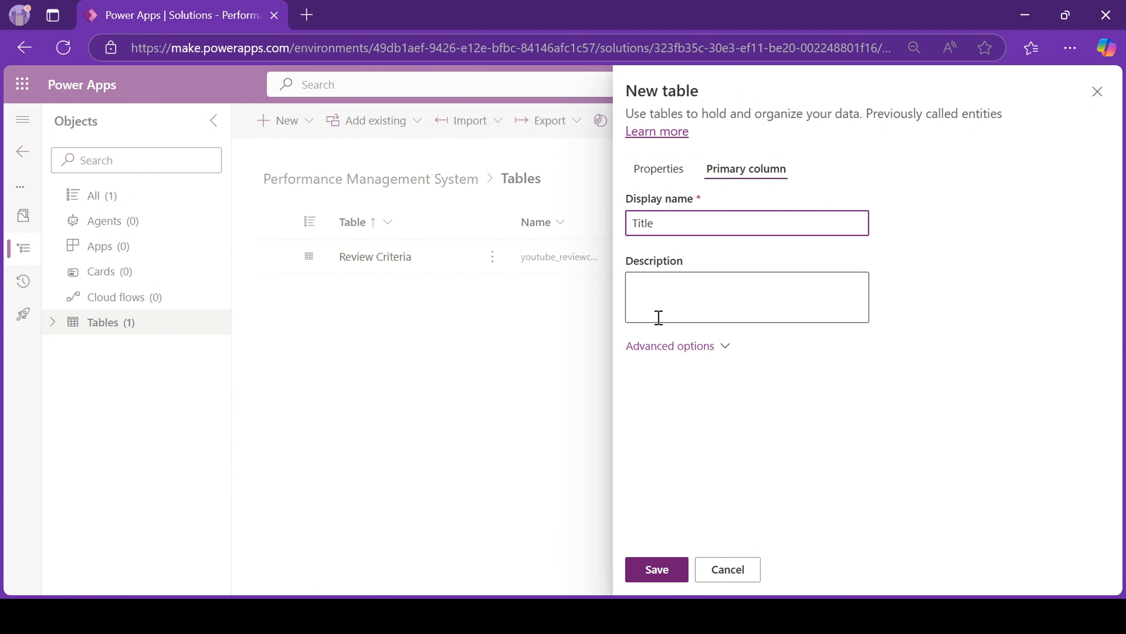
pyautogui.click(650, 573)
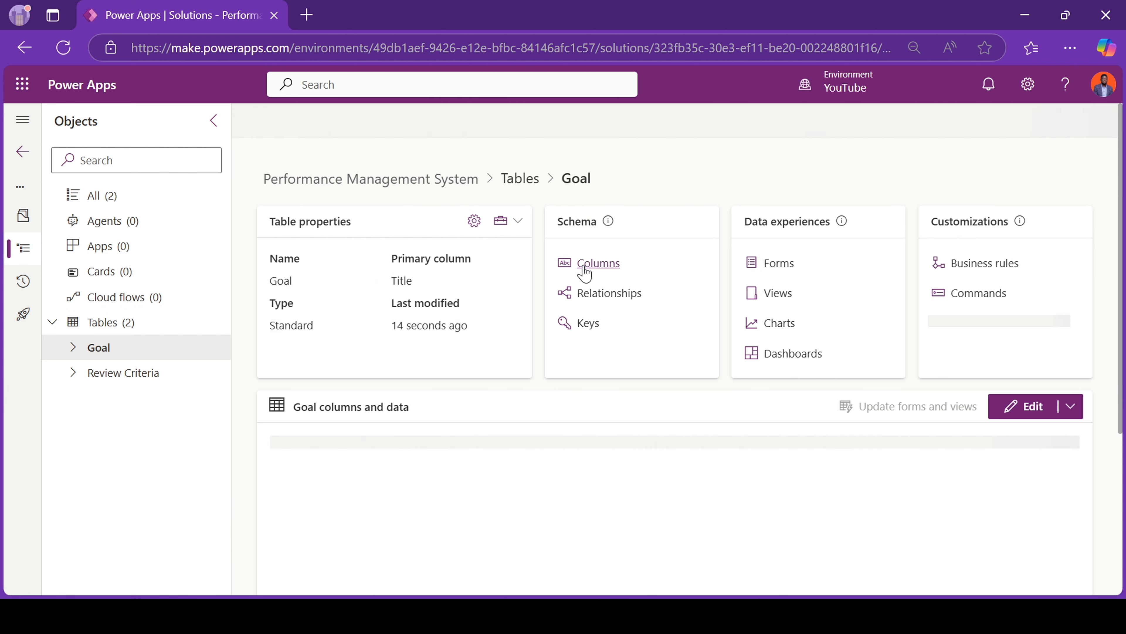
# Step: Add a Description column to the Goal table as multiple lines of plain text and save it
pyautogui.click(598, 263)
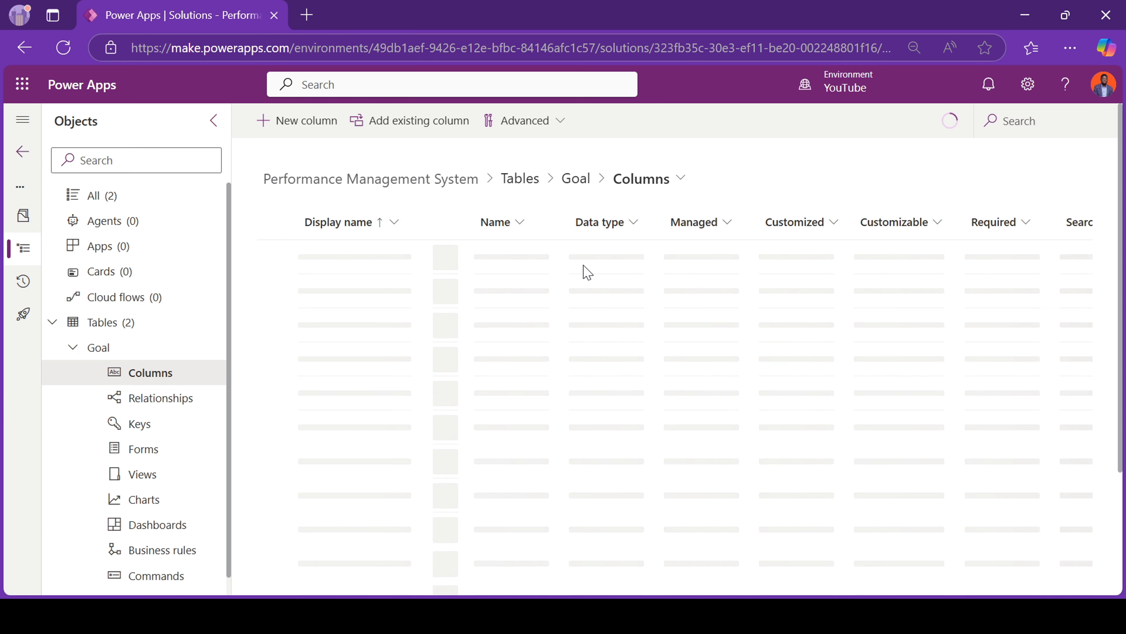
pyautogui.click(296, 133)
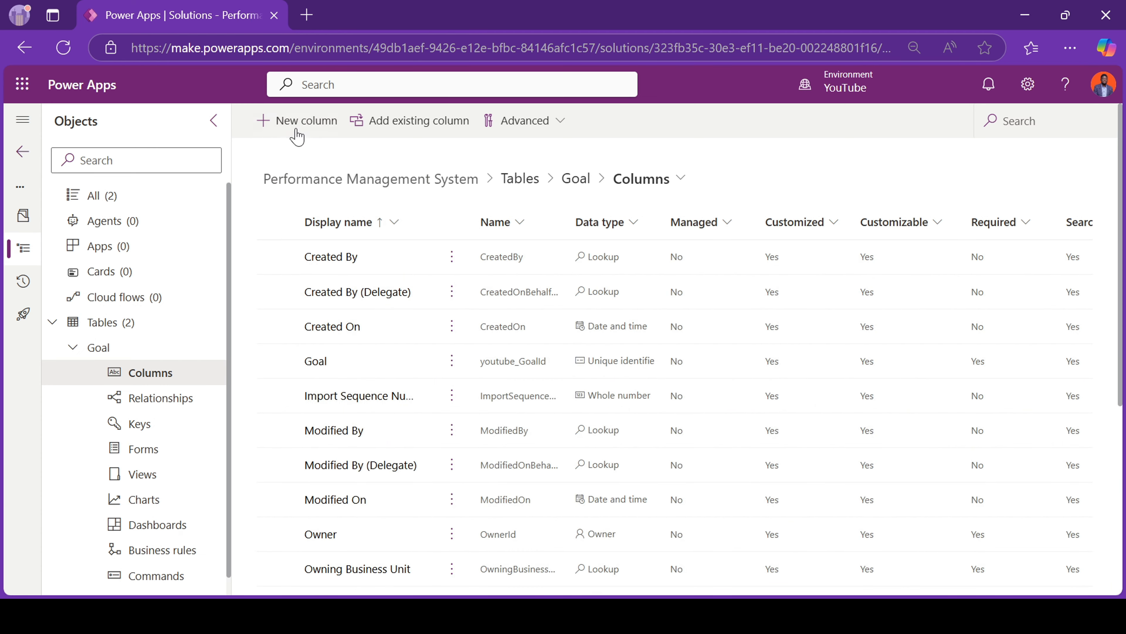
pyautogui.click(704, 188)
pyautogui.write('Description')
pyautogui.click(714, 339)
pyautogui.moveTo(718, 398)
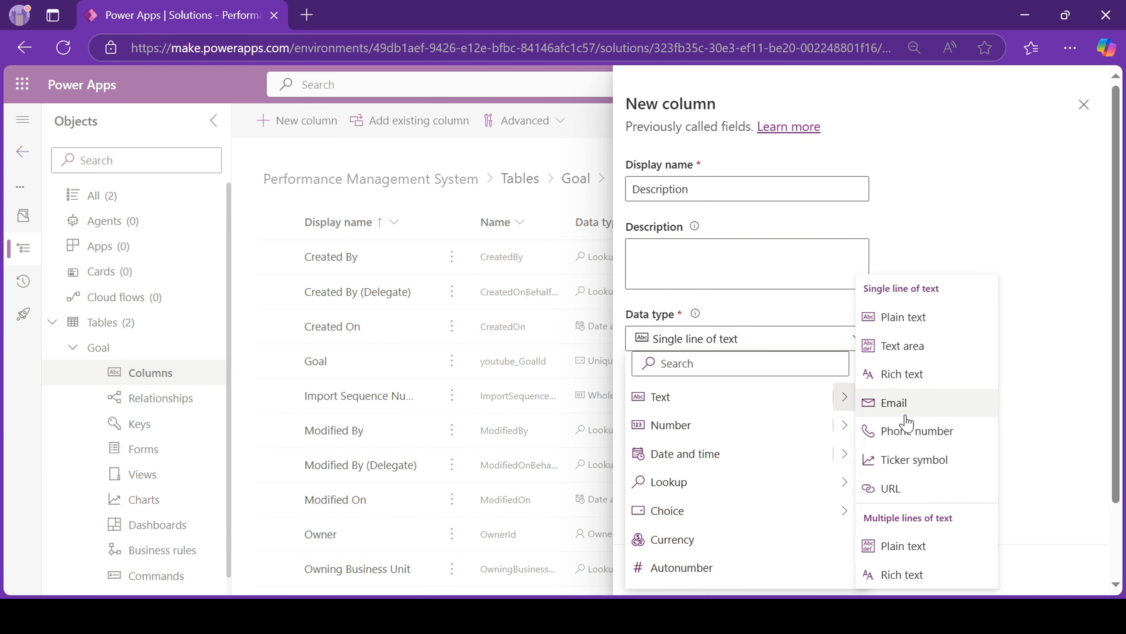
pyautogui.click(903, 546)
pyautogui.click(657, 569)
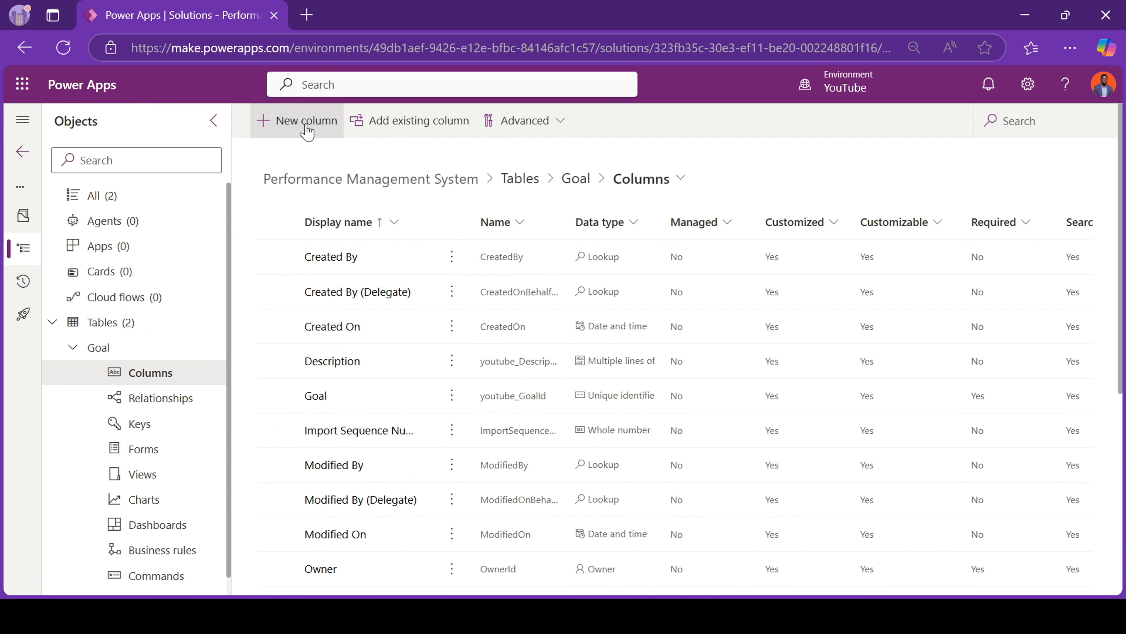
# Step: Add a lookup column named Review Criteria to the Goal table, related to the Review Criteria table, and save it
pyautogui.click(305, 131)
pyautogui.click(679, 195)
pyautogui.write('Review Criteria')
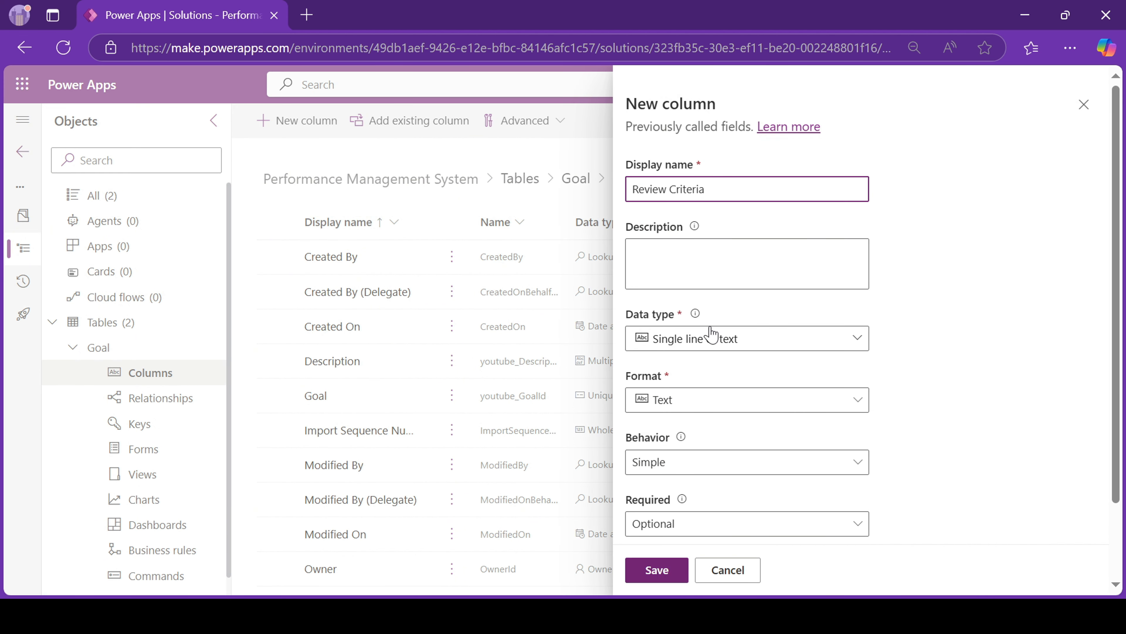
pyautogui.click(711, 337)
pyautogui.moveTo(678, 480)
pyautogui.click(893, 481)
pyautogui.click(748, 486)
pyautogui.write('Review')
pyautogui.click(687, 520)
pyautogui.click(657, 569)
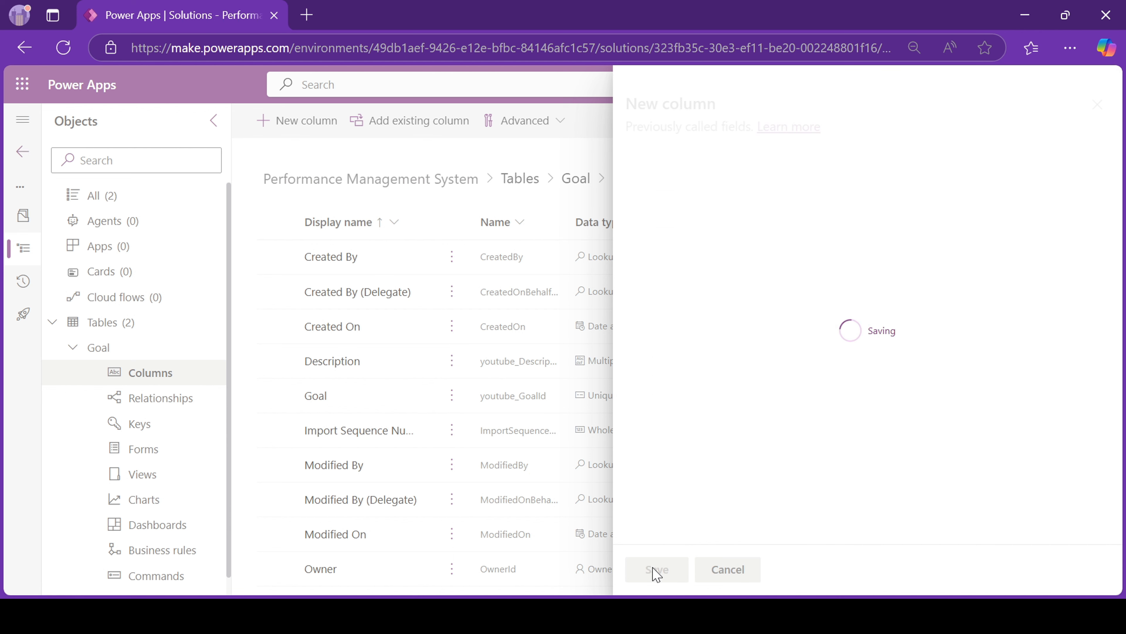
# Step: Add a Decimal column named Weight to the Goal table and save it
pyautogui.click(272, 120)
pyautogui.click(706, 181)
pyautogui.write('Weight')
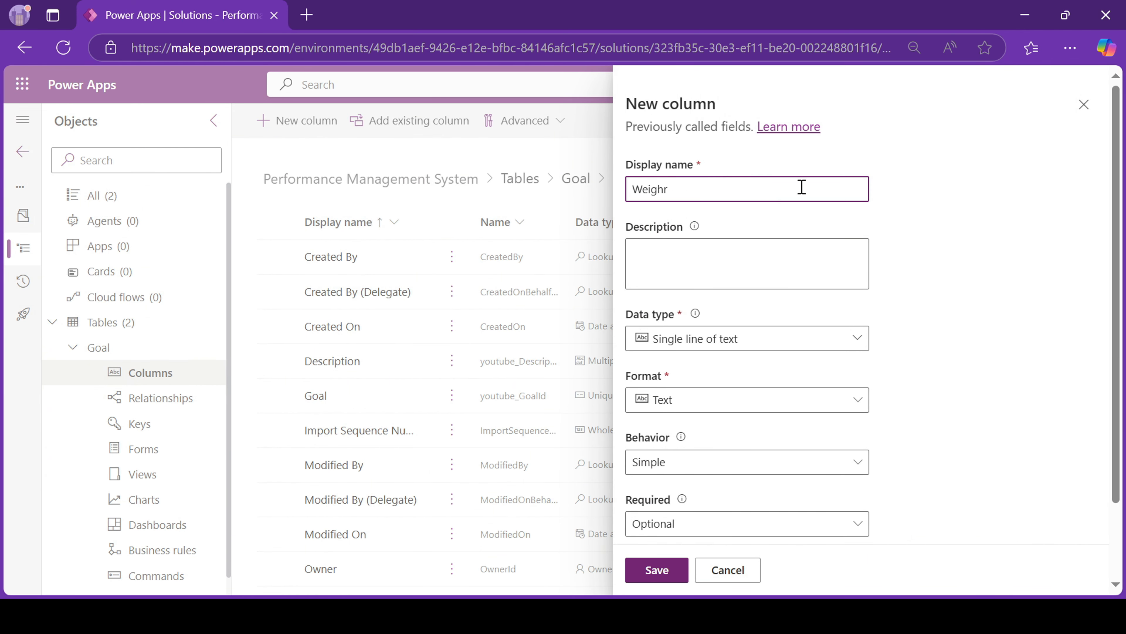
pyautogui.click(798, 338)
pyautogui.moveTo(798, 422)
pyautogui.click(891, 453)
pyautogui.scroll(-1, 745, 506)
pyautogui.click(714, 503)
pyautogui.scroll(-5, 714, 504)
pyautogui.click(659, 573)
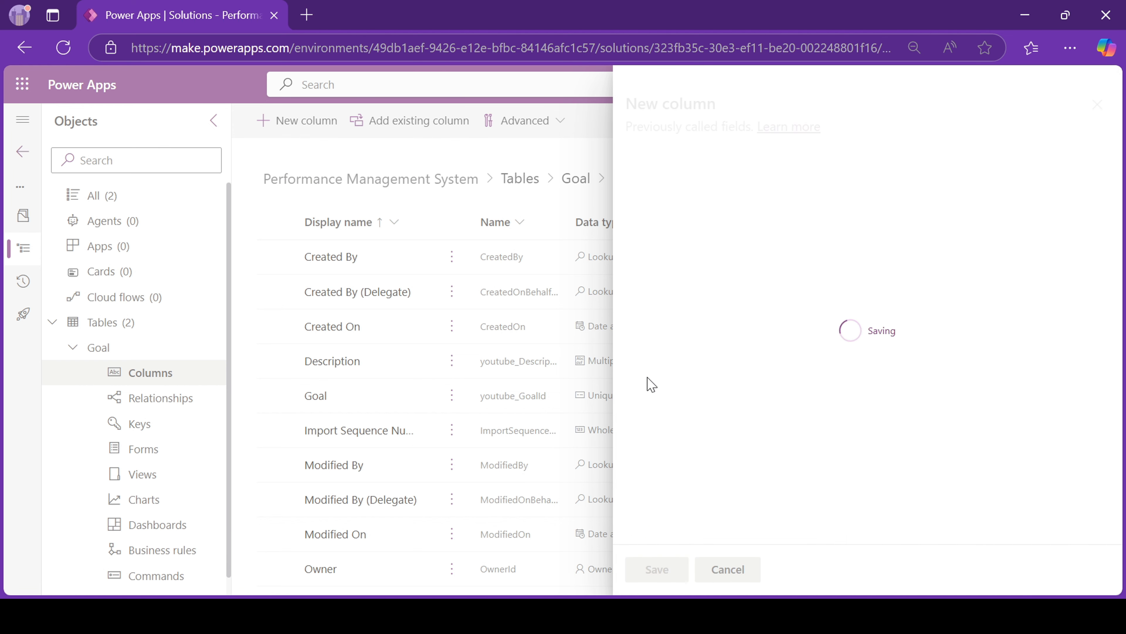
# Step: Add a Date only column named Start Date to the Goal table and save it
pyautogui.click(262, 121)
pyautogui.click(661, 186)
pyautogui.write('Start Date')
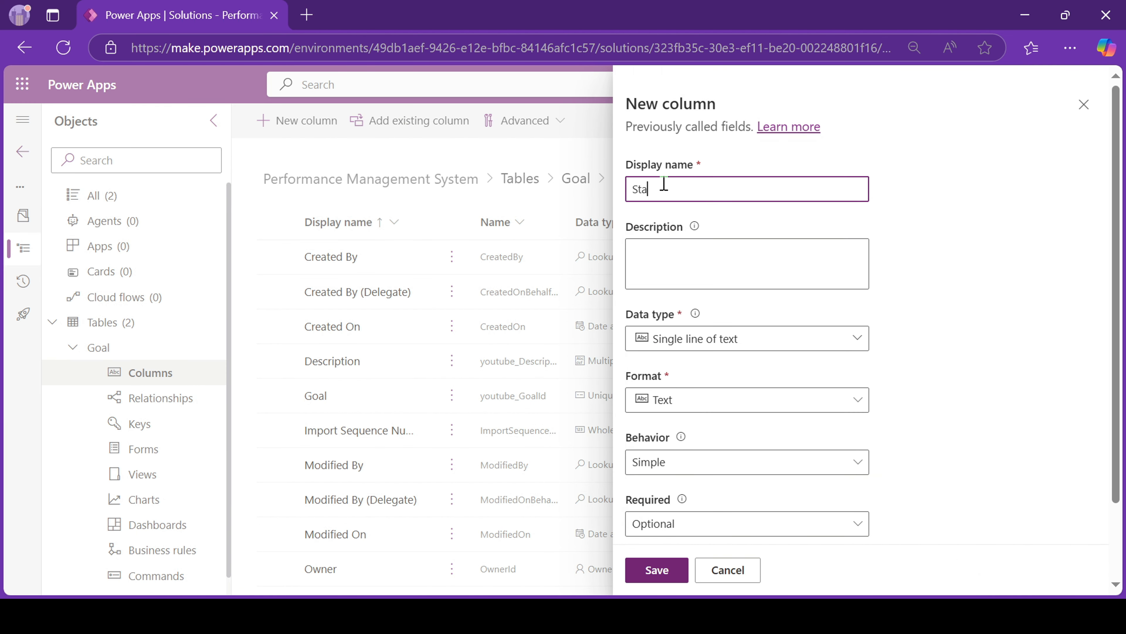
pyautogui.click(696, 345)
pyautogui.moveTo(837, 454)
pyautogui.click(884, 486)
pyautogui.click(672, 569)
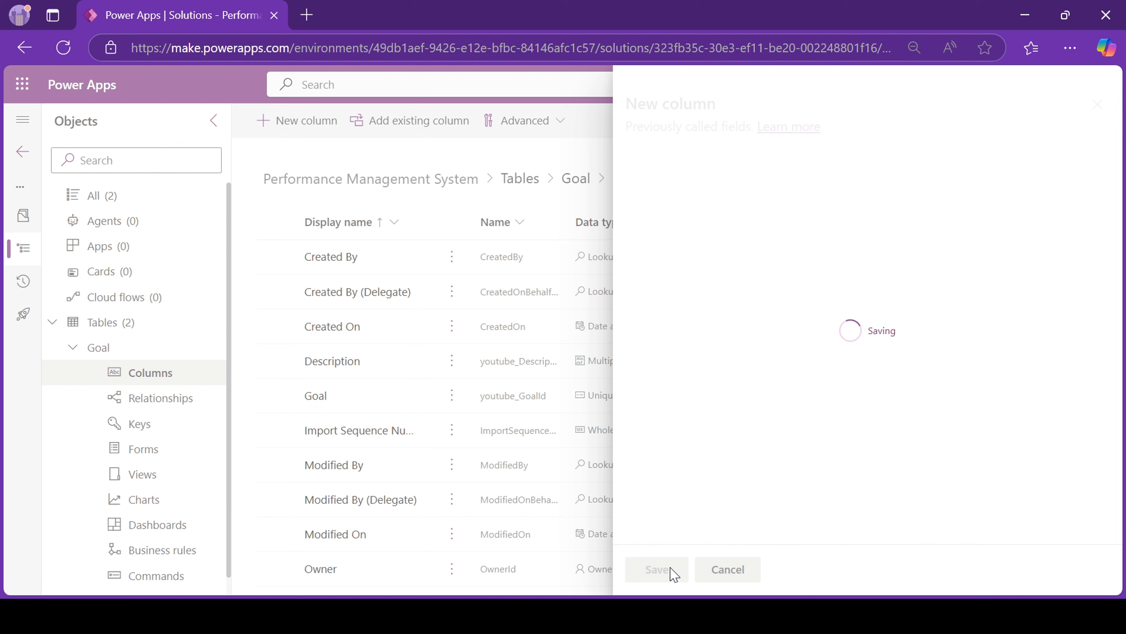
# Step: Add a Date only column named End Date to the Goal table and save it
pyautogui.click(283, 121)
pyautogui.click(684, 193)
pyautogui.write('Start Date')
pyautogui.doubleClick(643, 189)
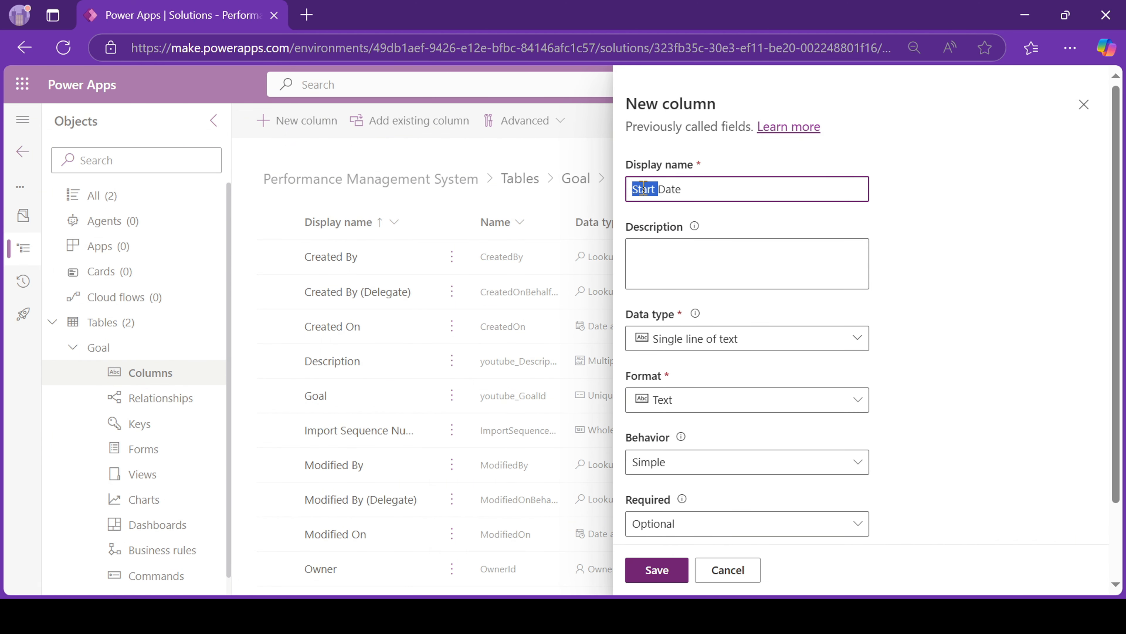
pyautogui.write('End')
pyautogui.click(674, 338)
pyautogui.moveTo(842, 453)
pyautogui.click(895, 498)
pyautogui.click(657, 570)
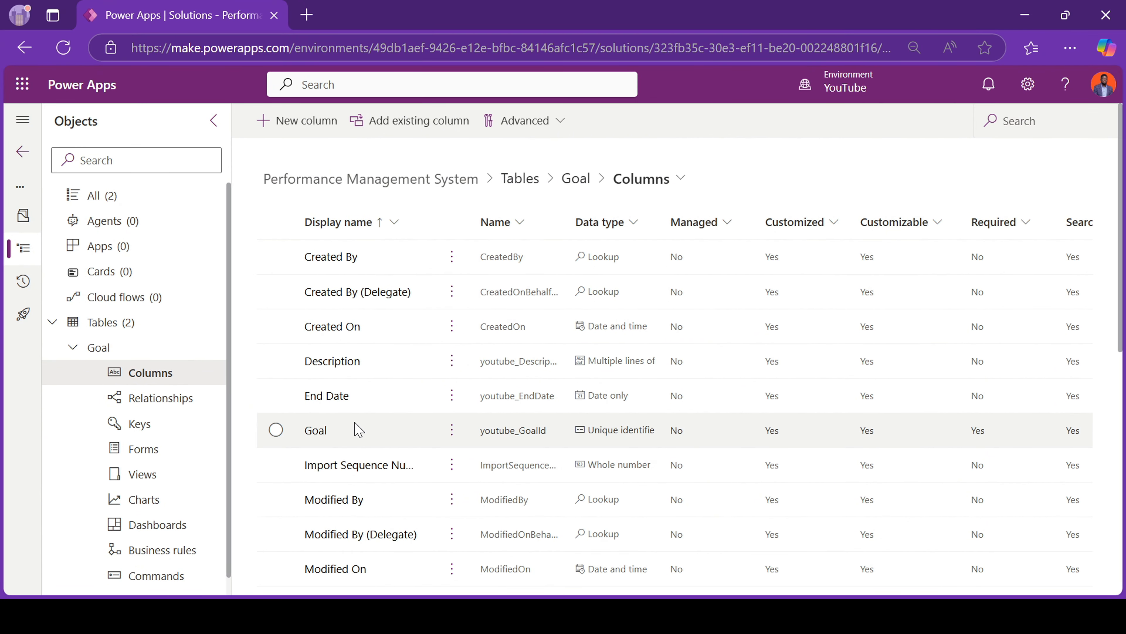
# Step: Review the Goal table's column list, checking the newly added columns and their data types
pyautogui.scroll(-2, 357, 429)
pyautogui.scroll(2, 353, 395)
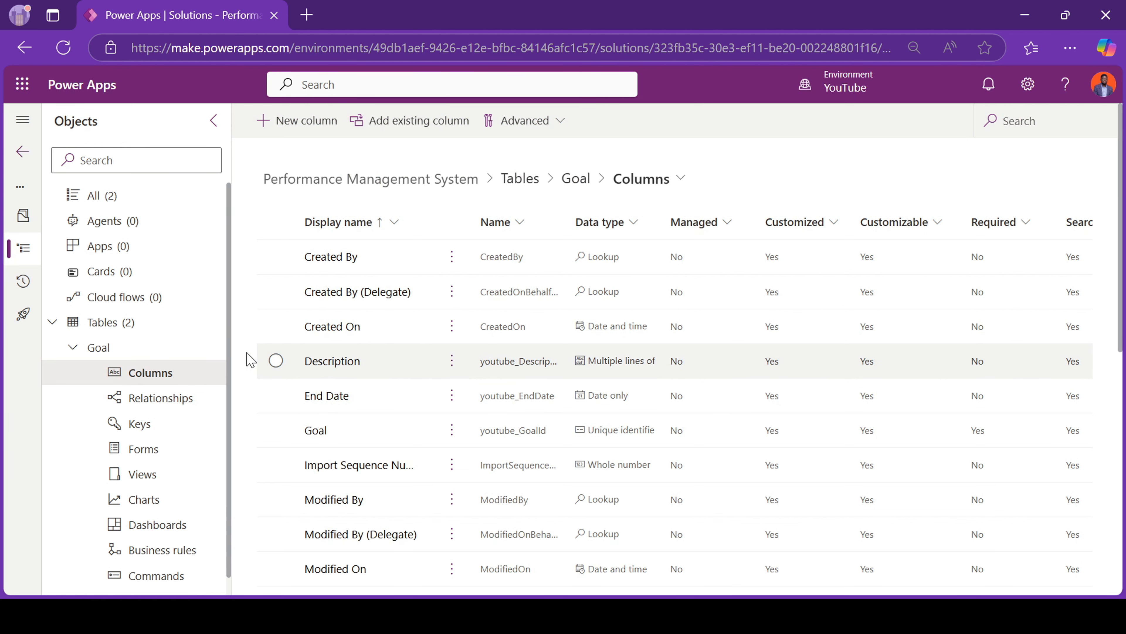
pyautogui.click(76, 352)
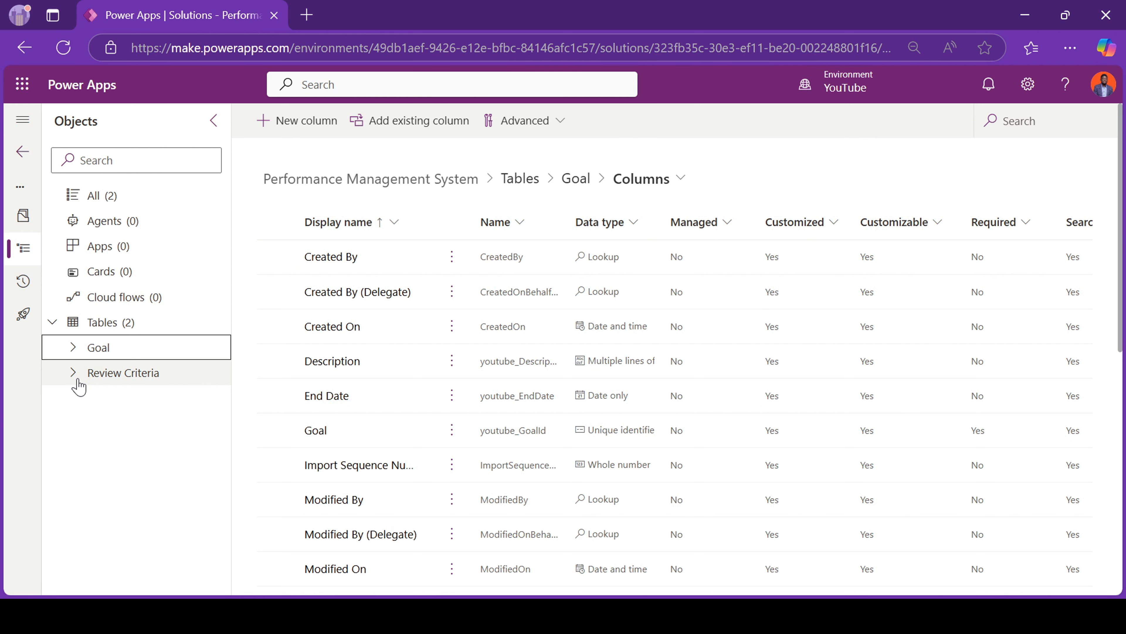
pyautogui.scroll(-5, 346, 326)
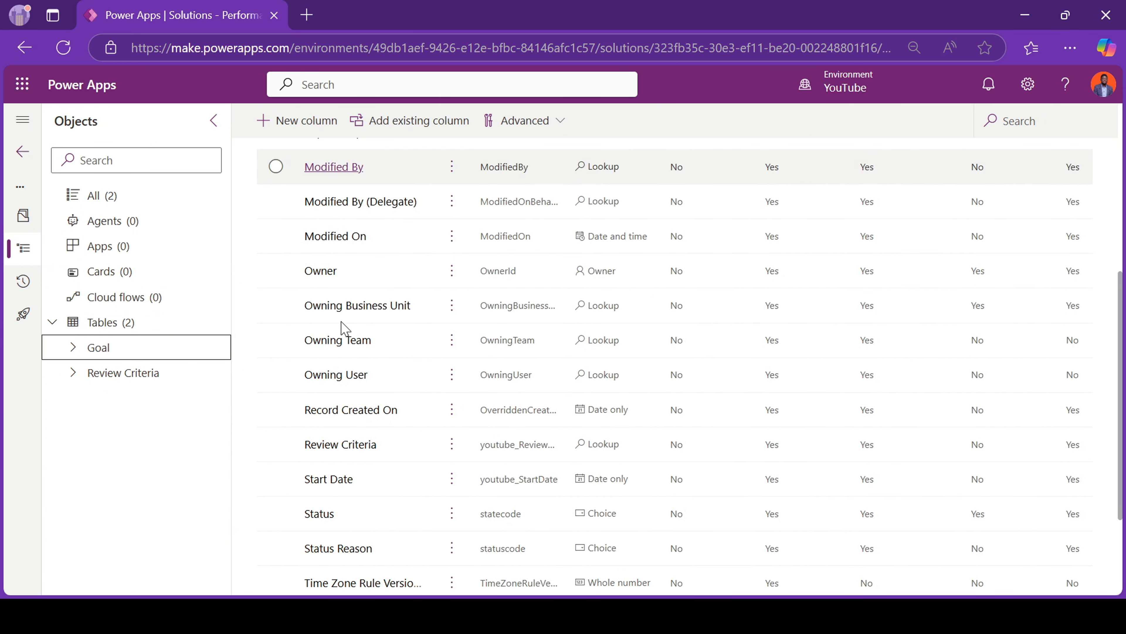
pyautogui.scroll(-2, 345, 328)
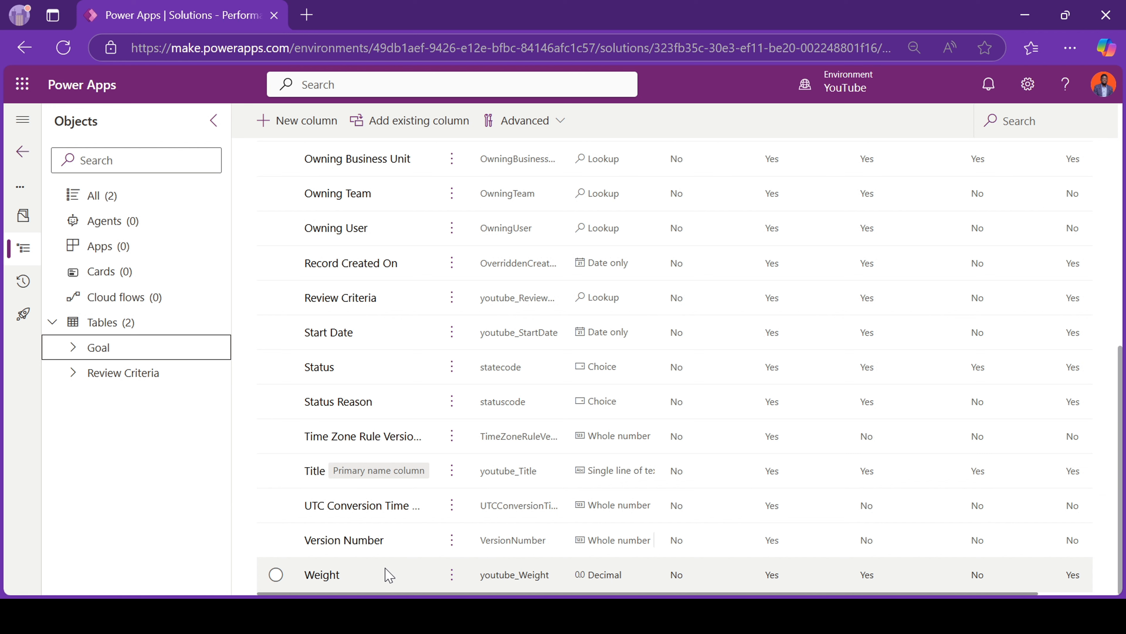
pyautogui.scroll(3, 351, 532)
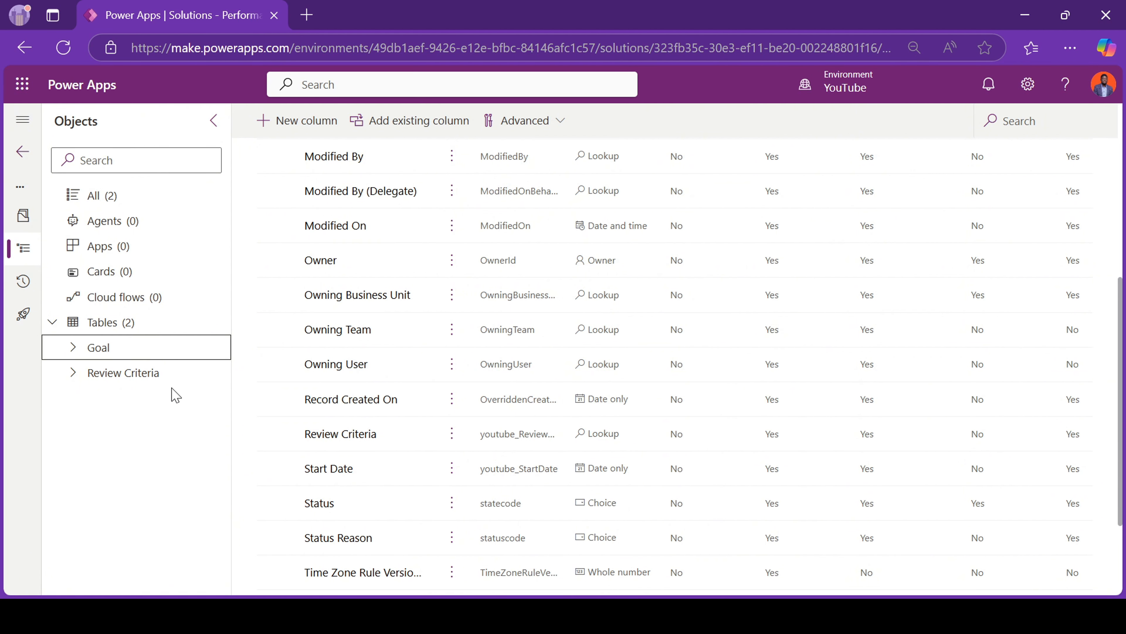
# Step: Start a new column in the Review Criteria table with the display name Total Weight
pyautogui.click(73, 373)
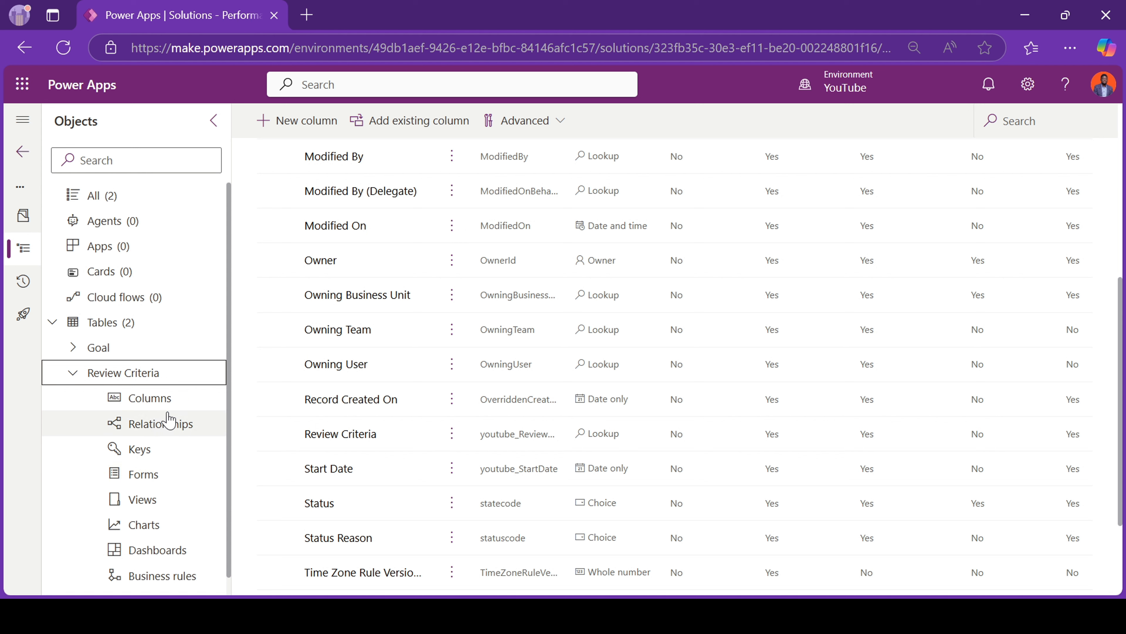
pyautogui.click(132, 402)
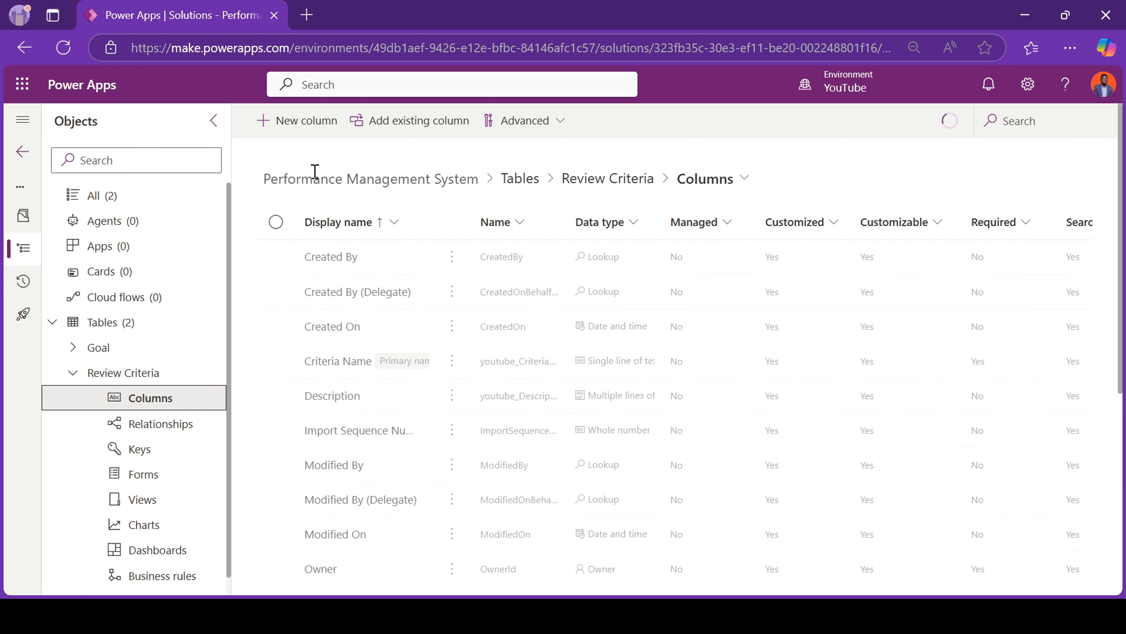
pyautogui.click(313, 119)
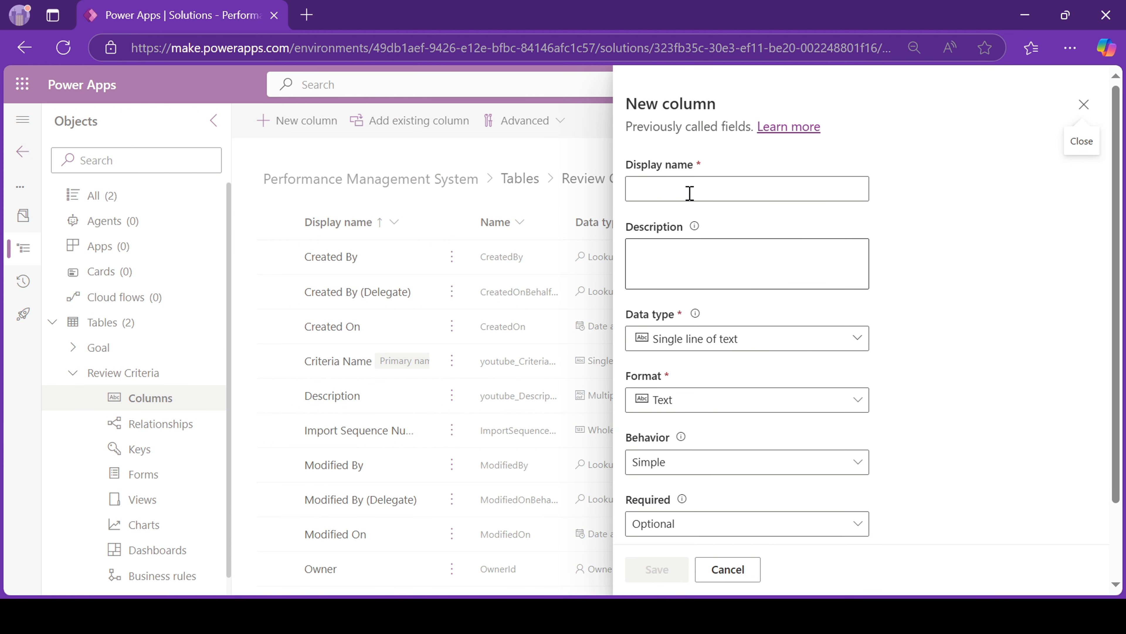
pyautogui.click(689, 193)
pyautogui.write('Total We')
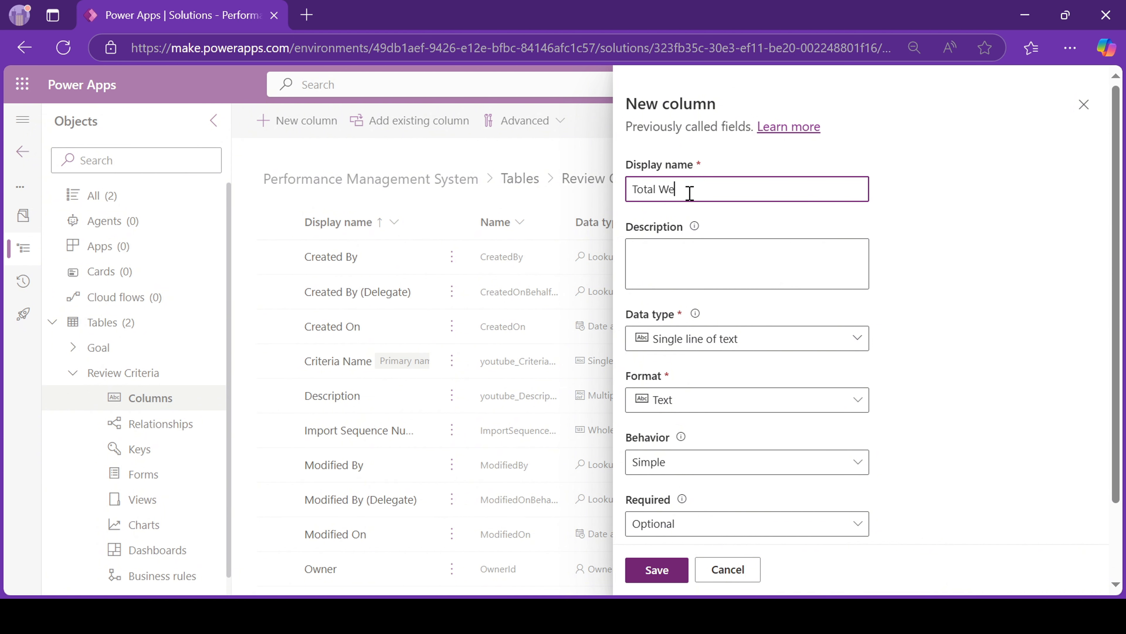
pyautogui.write('ight')
pyautogui.click(980, 146)
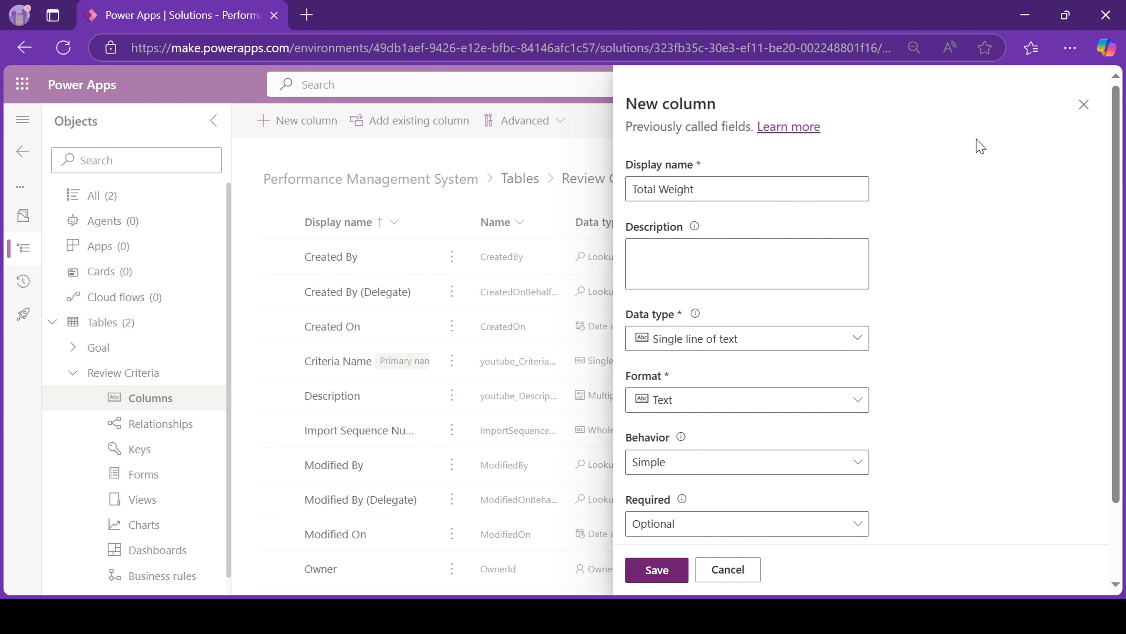
# Step: Set the Total Weight column's data type to Decimal and its behavior to Rollup, then save it for editing the calculation
pyautogui.click(733, 350)
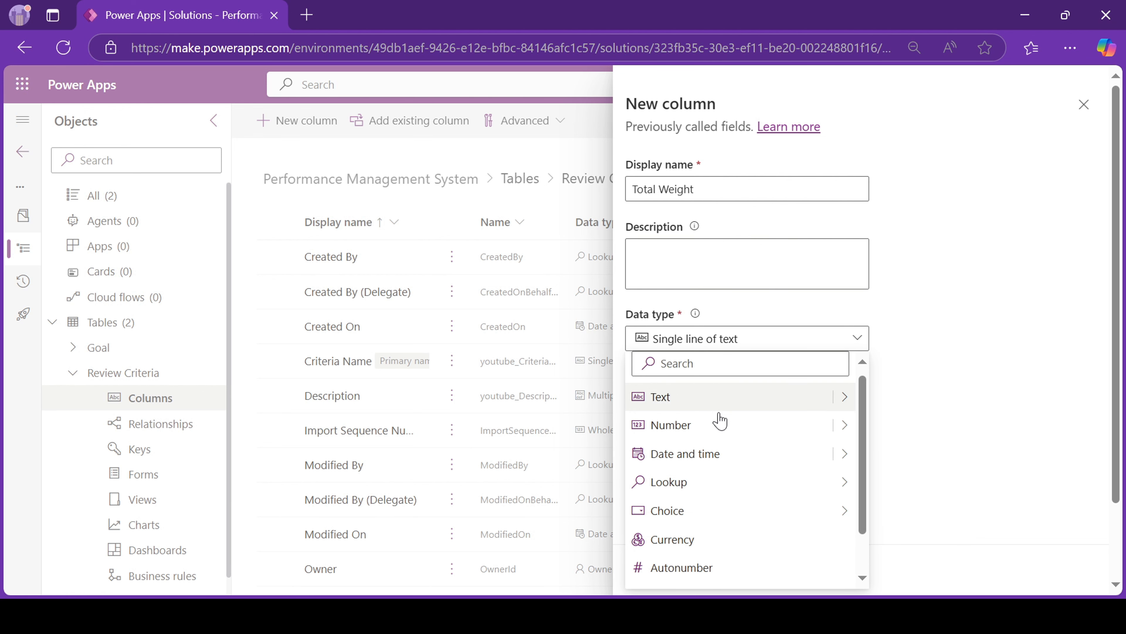
pyautogui.click(845, 433)
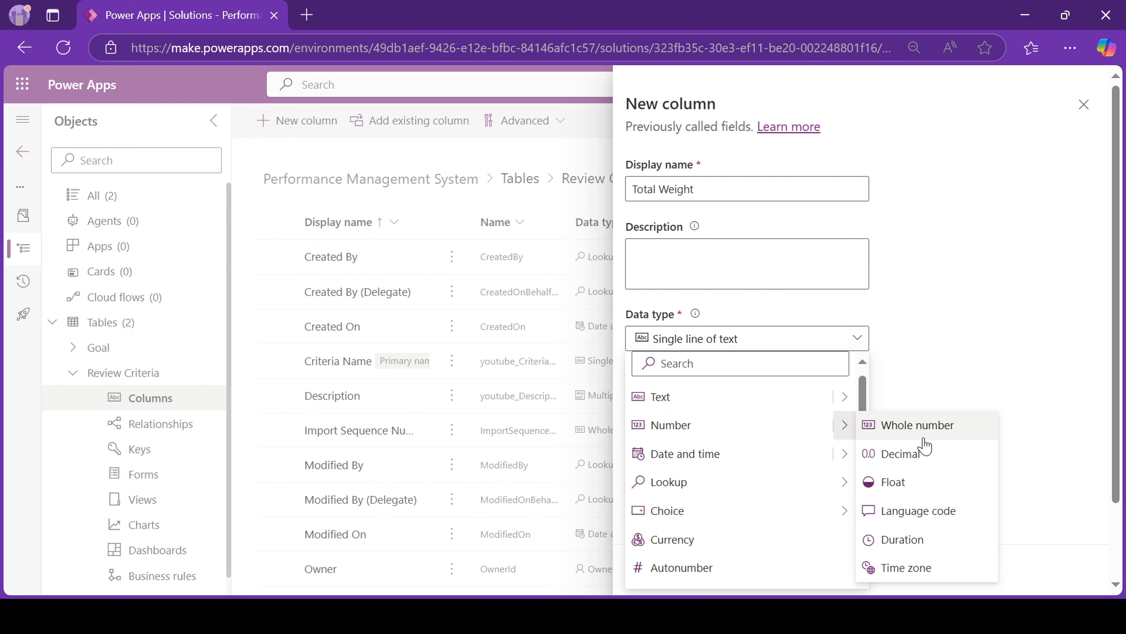
pyautogui.click(926, 457)
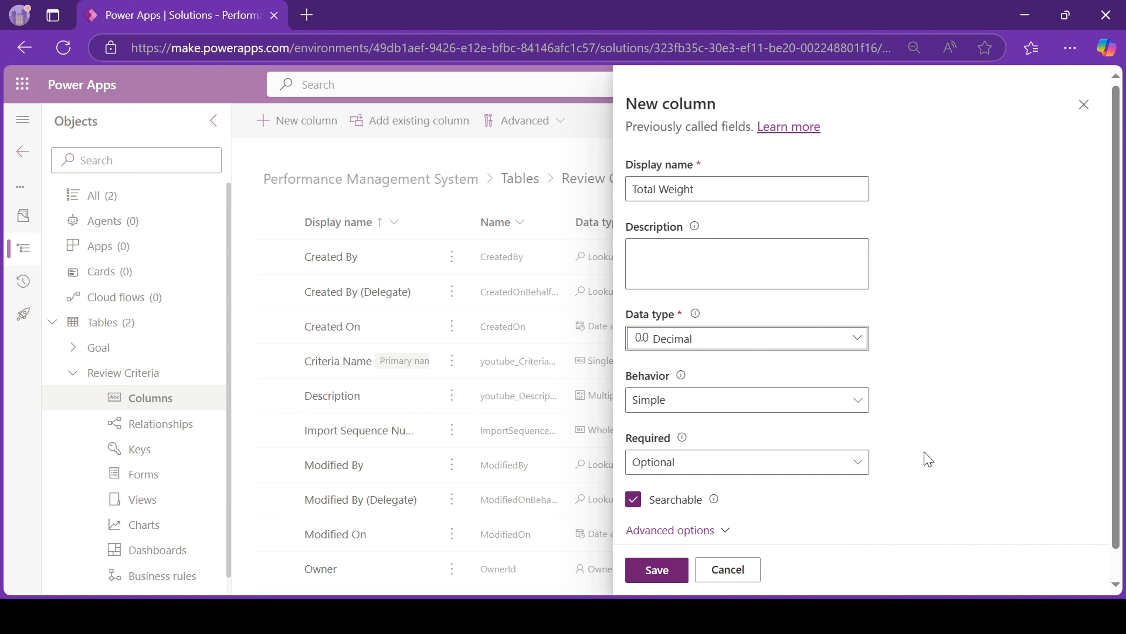
pyautogui.click(663, 409)
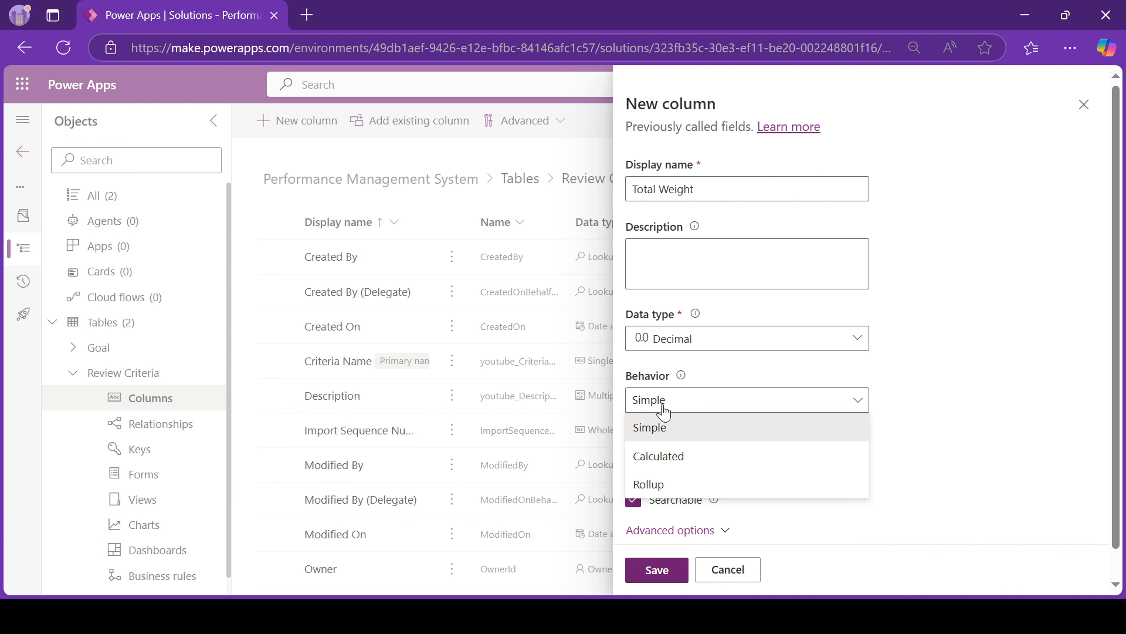
pyautogui.click(661, 483)
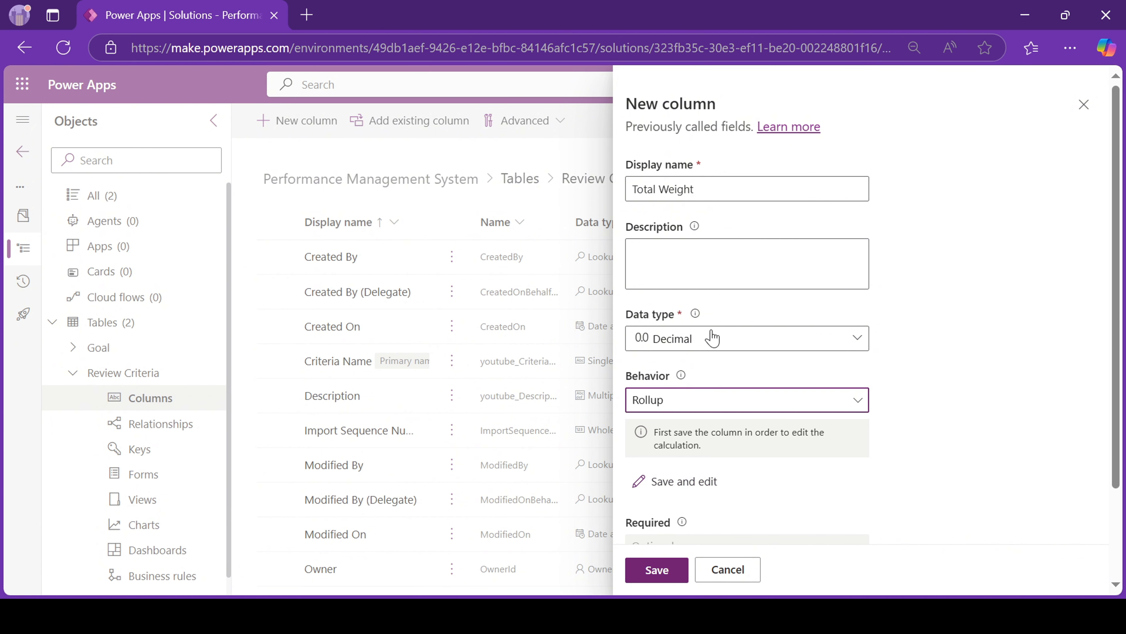
pyautogui.click(669, 482)
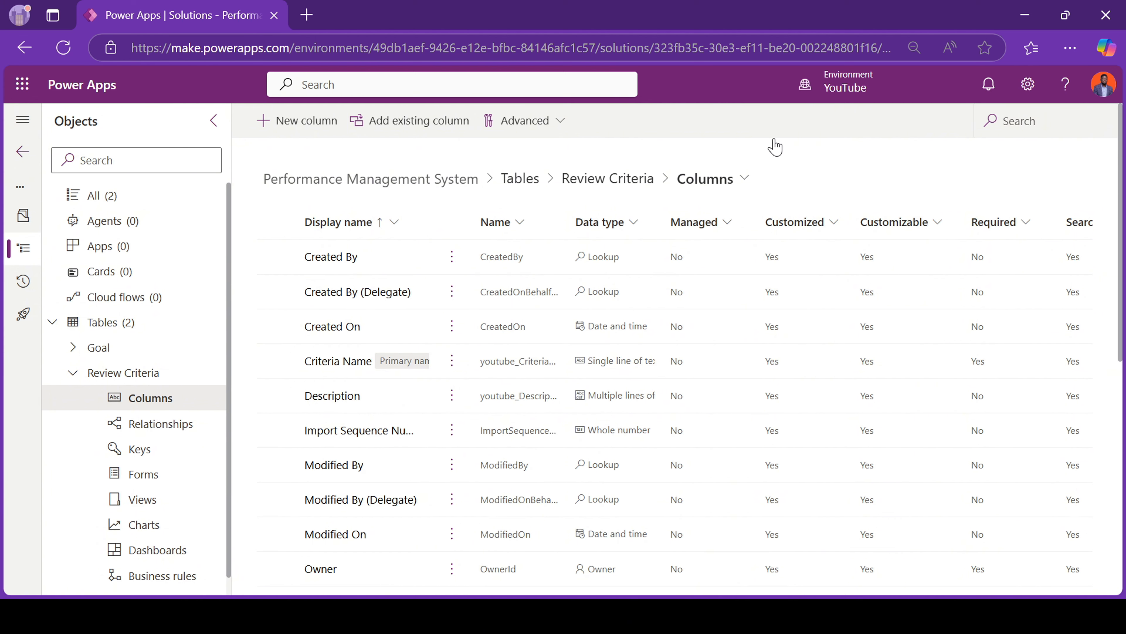
# Step: Open the Total Weight column's rollup definition and set its related entity to Goals (Review Criteria)
pyautogui.scroll(-7, 412, 503)
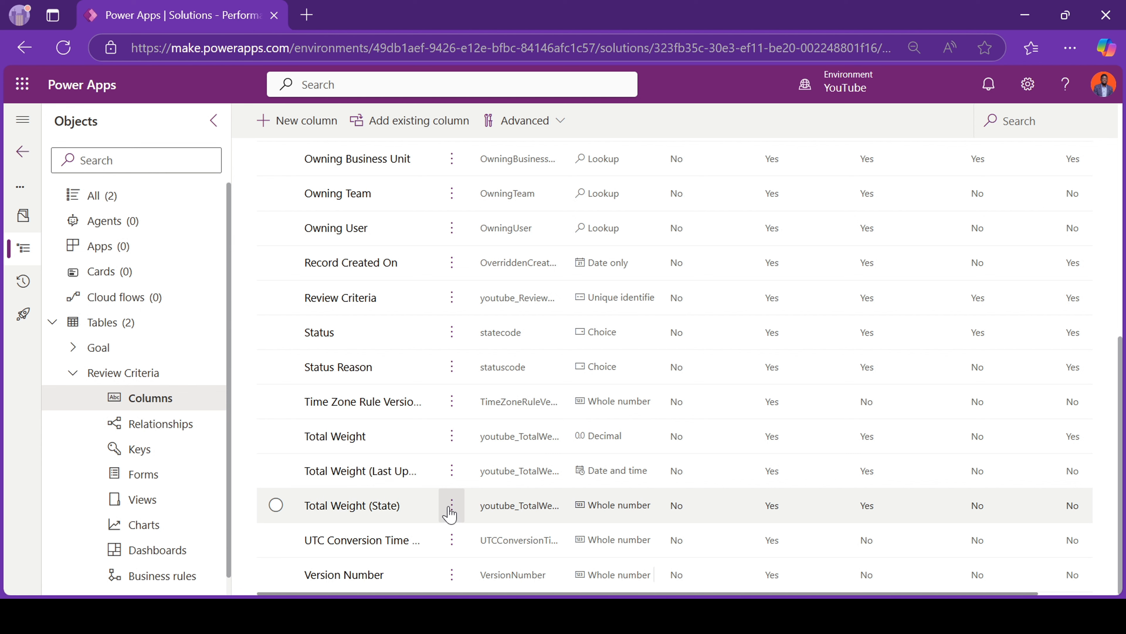
pyautogui.click(452, 443)
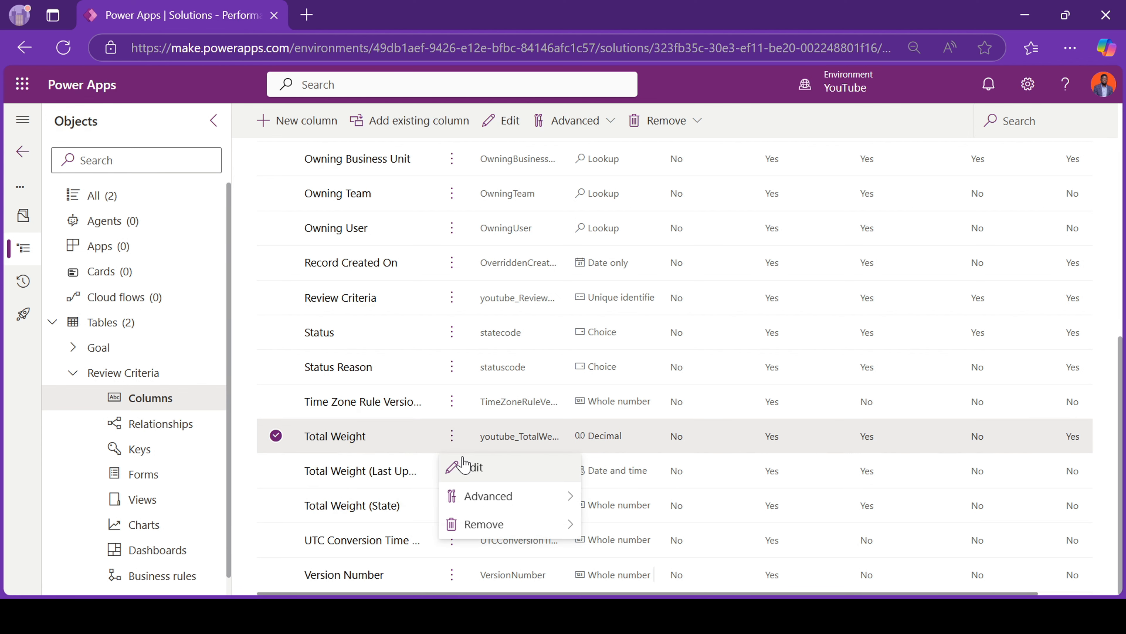
pyautogui.click(461, 466)
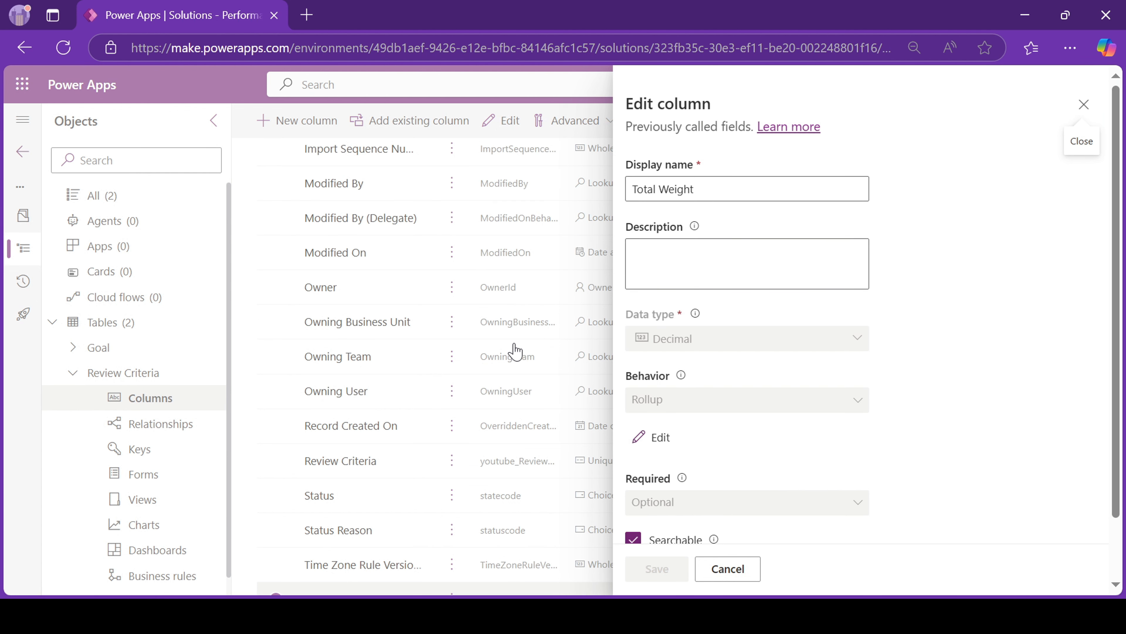
pyautogui.click(661, 437)
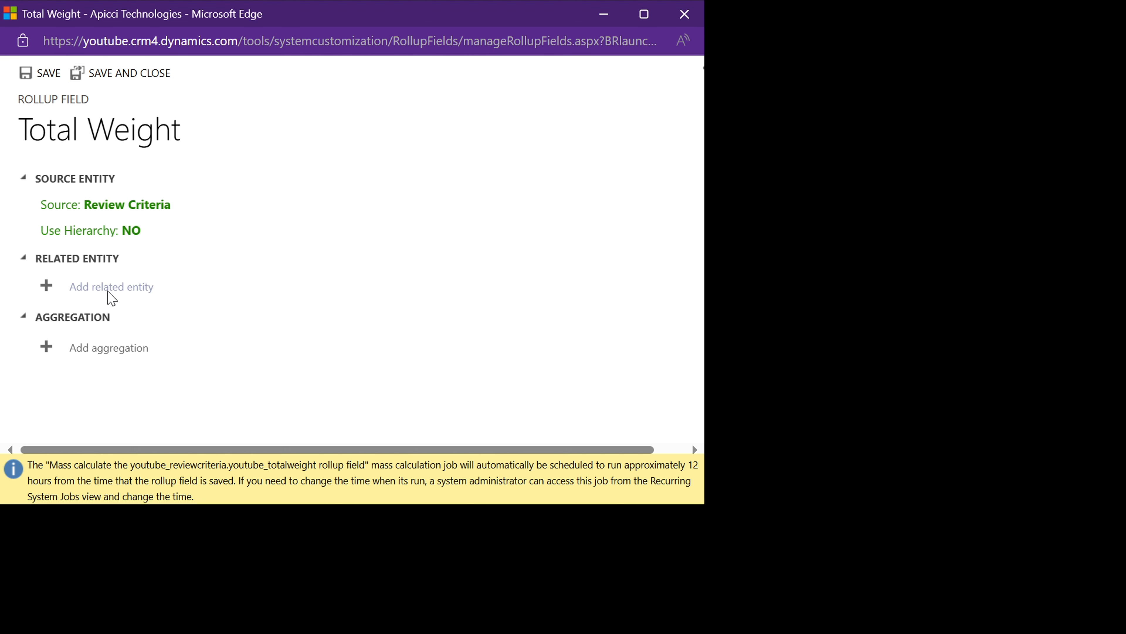
pyautogui.click(111, 288)
pyautogui.click(254, 292)
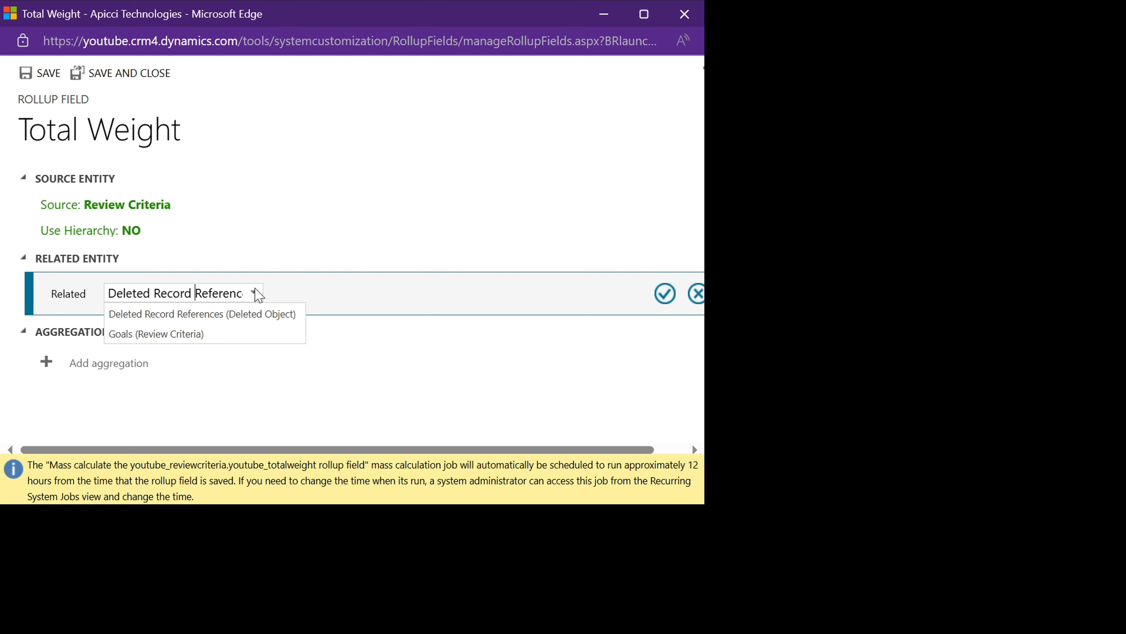
pyautogui.click(172, 337)
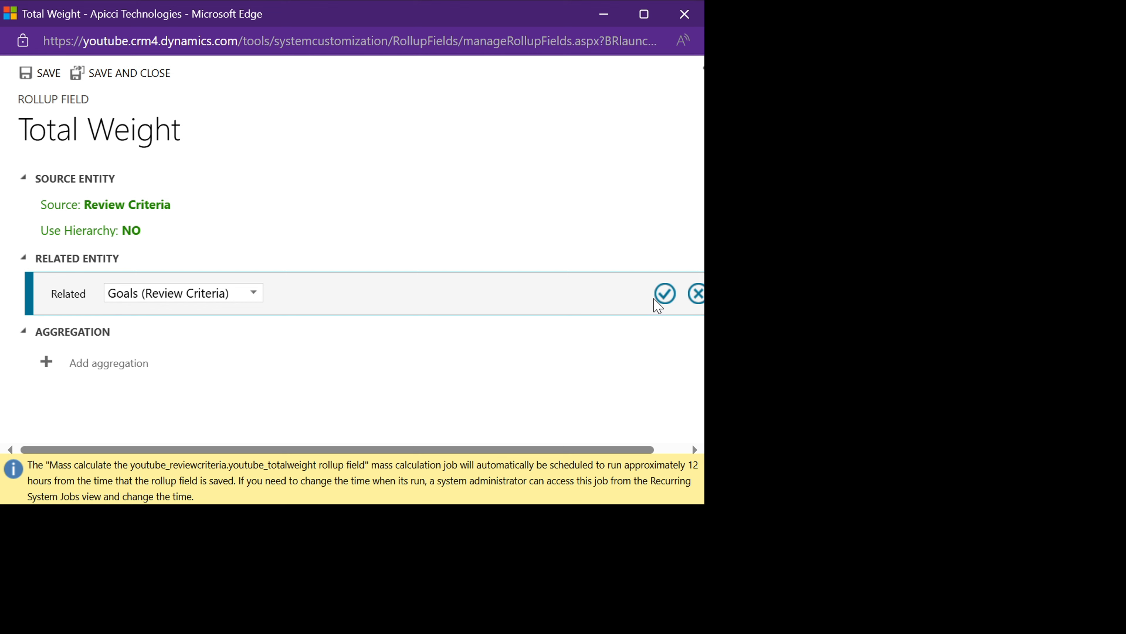
pyautogui.click(664, 293)
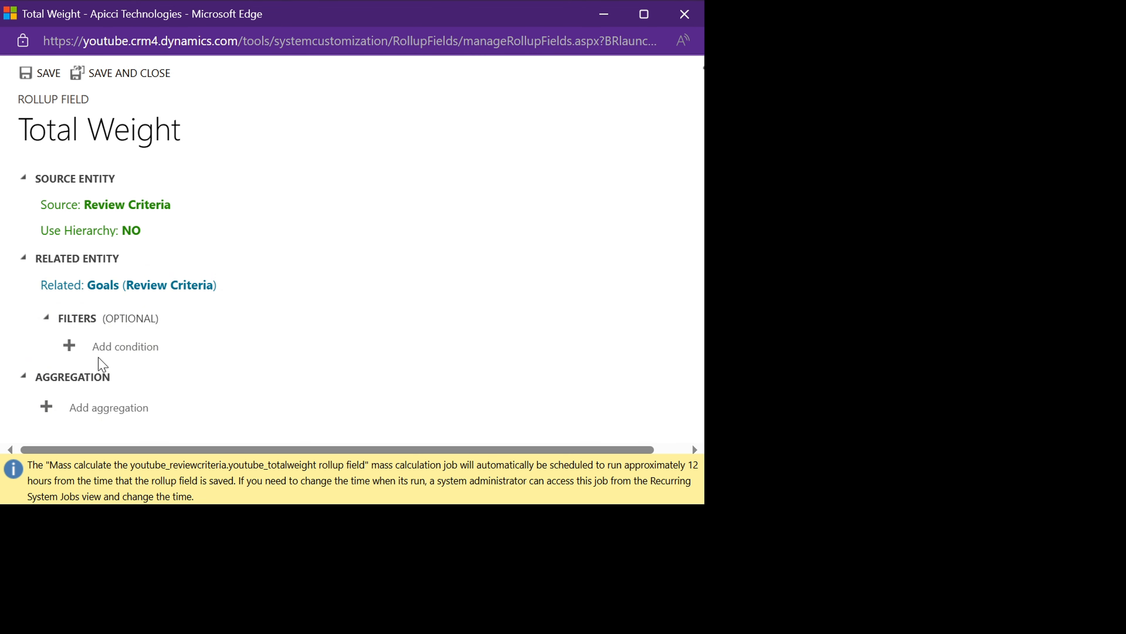
# Step: Set the Total Weight rollup to aggregate related goals as the SUM of (Goal) Weight, and save and close the definition
pyautogui.click(109, 408)
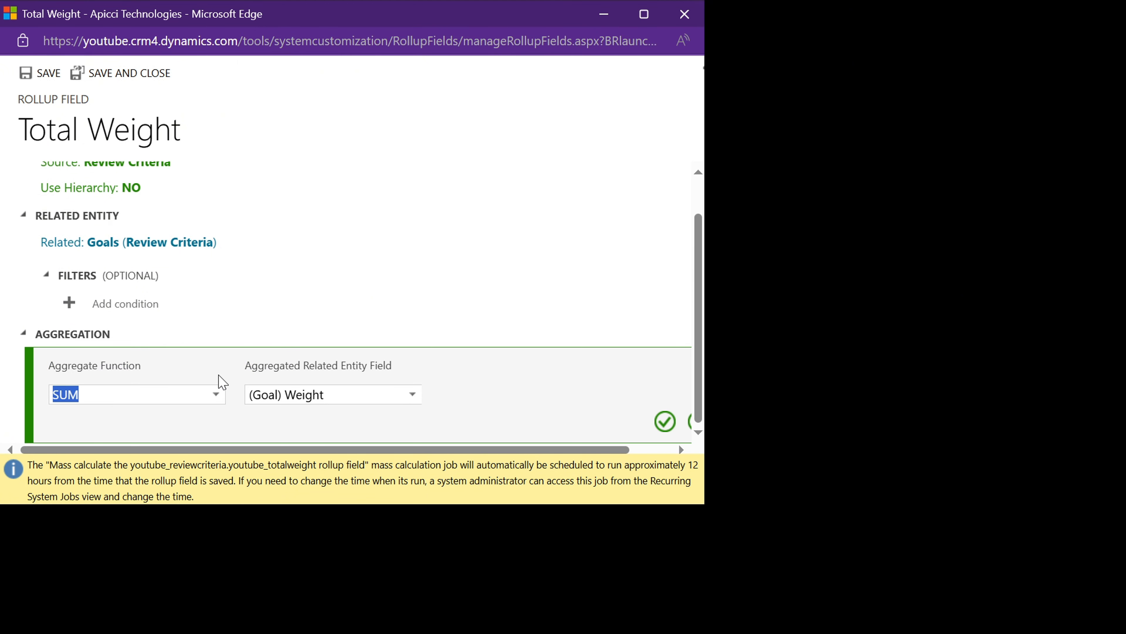
pyautogui.click(214, 396)
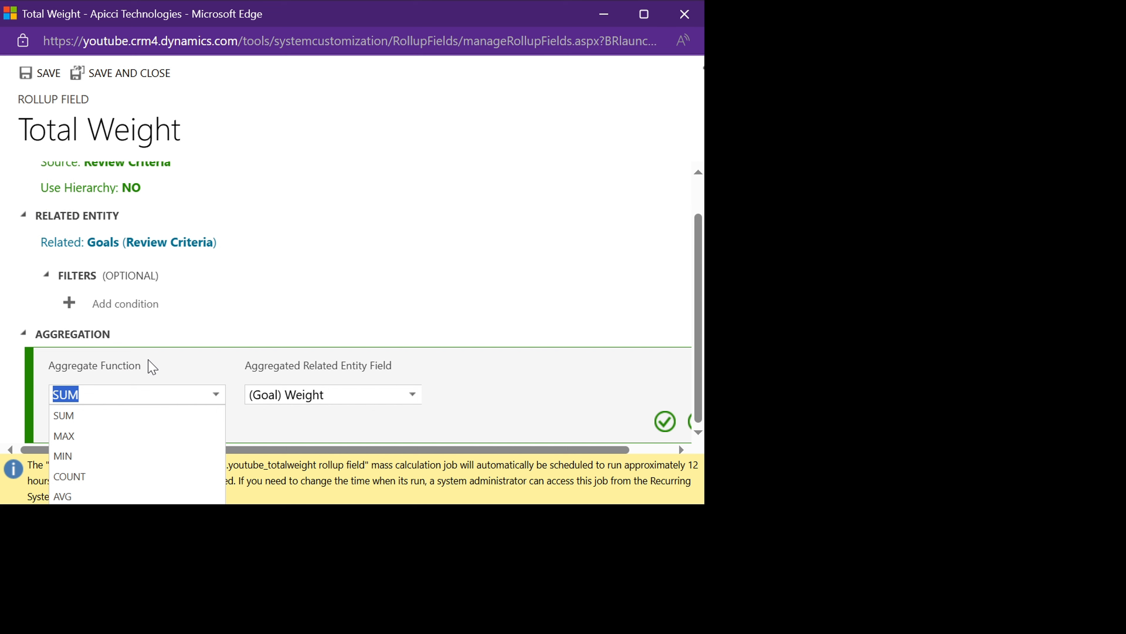
pyautogui.click(163, 366)
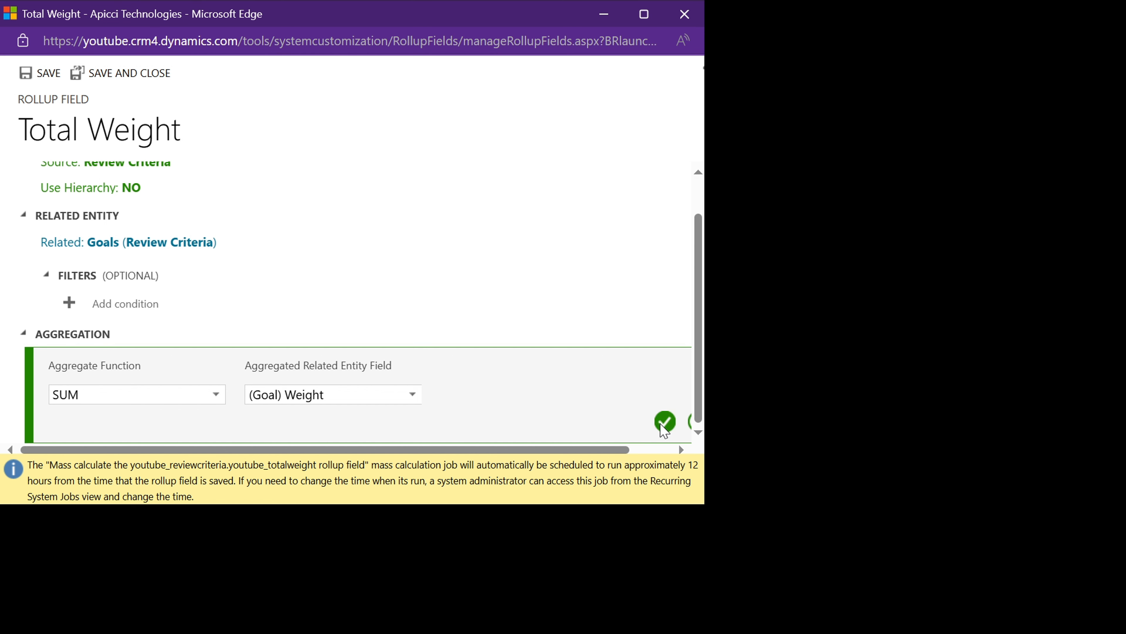
pyautogui.click(663, 424)
pyautogui.click(145, 75)
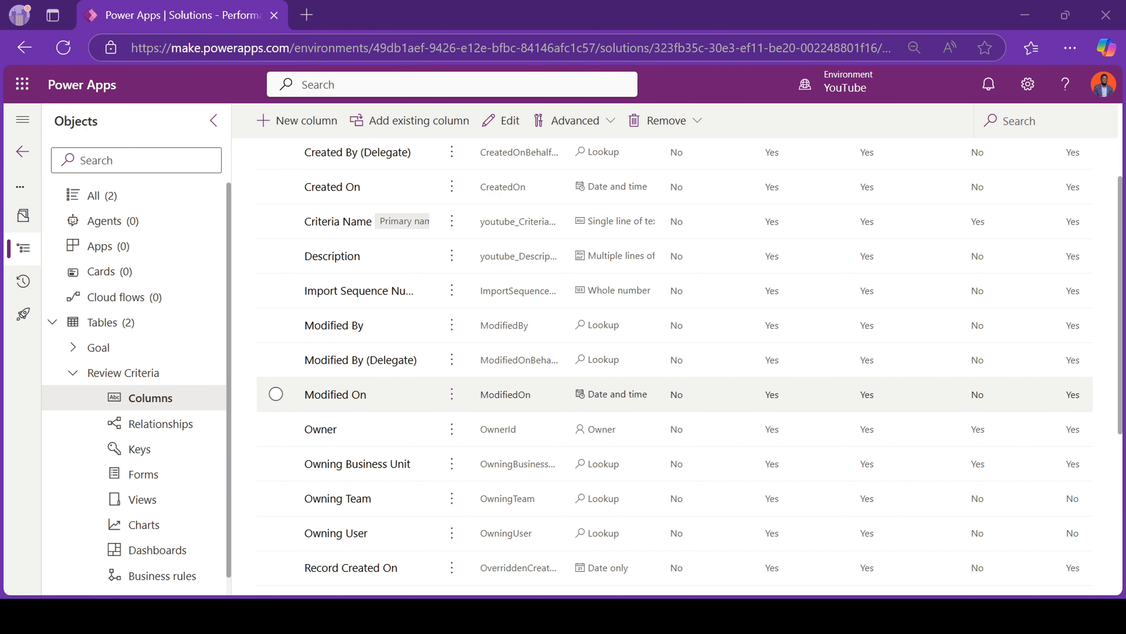
pyautogui.scroll(-5, 665, 364)
pyautogui.scroll(3, 665, 364)
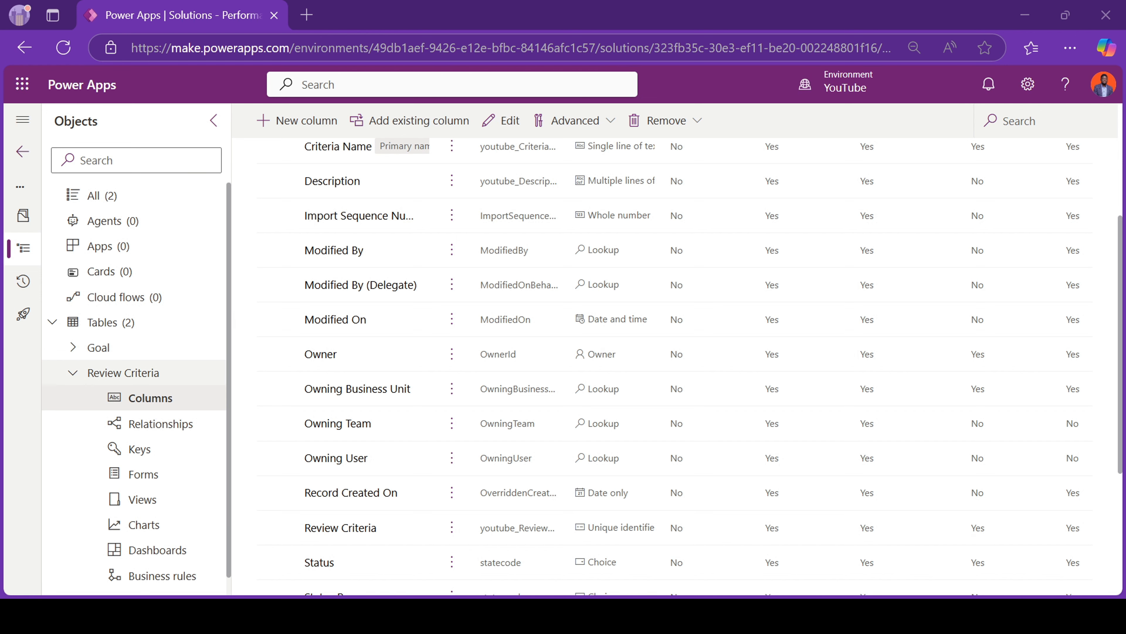
pyautogui.scroll(5, 665, 355)
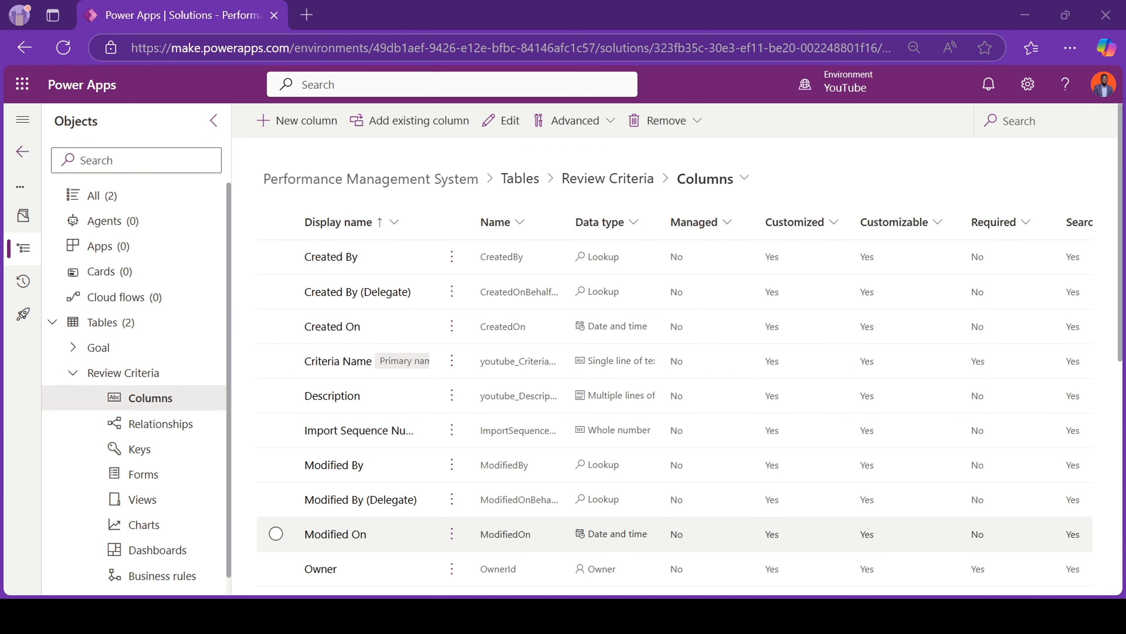
pyautogui.click(97, 350)
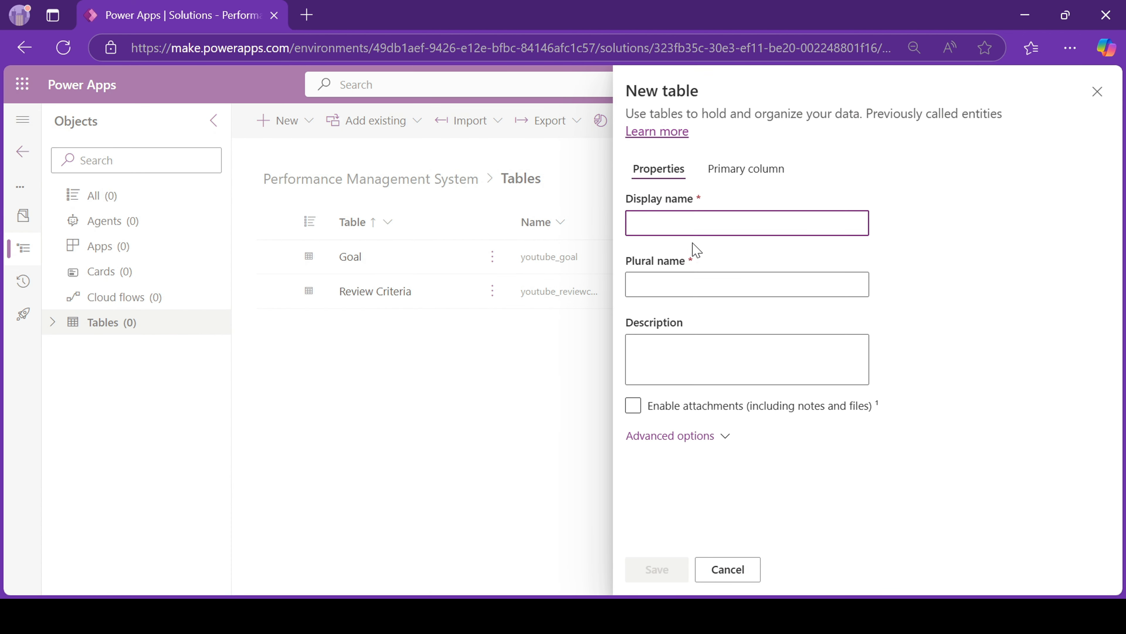
# Step: Create a table named Job Role whose primary column has the display name Job Title
pyautogui.write('Job Role')
pyautogui.click(678, 436)
pyautogui.scroll(-10, 887, 311)
pyautogui.scroll(10, 873, 213)
pyautogui.click(749, 170)
pyautogui.doubleClick(695, 227)
pyautogui.write('Job Title')
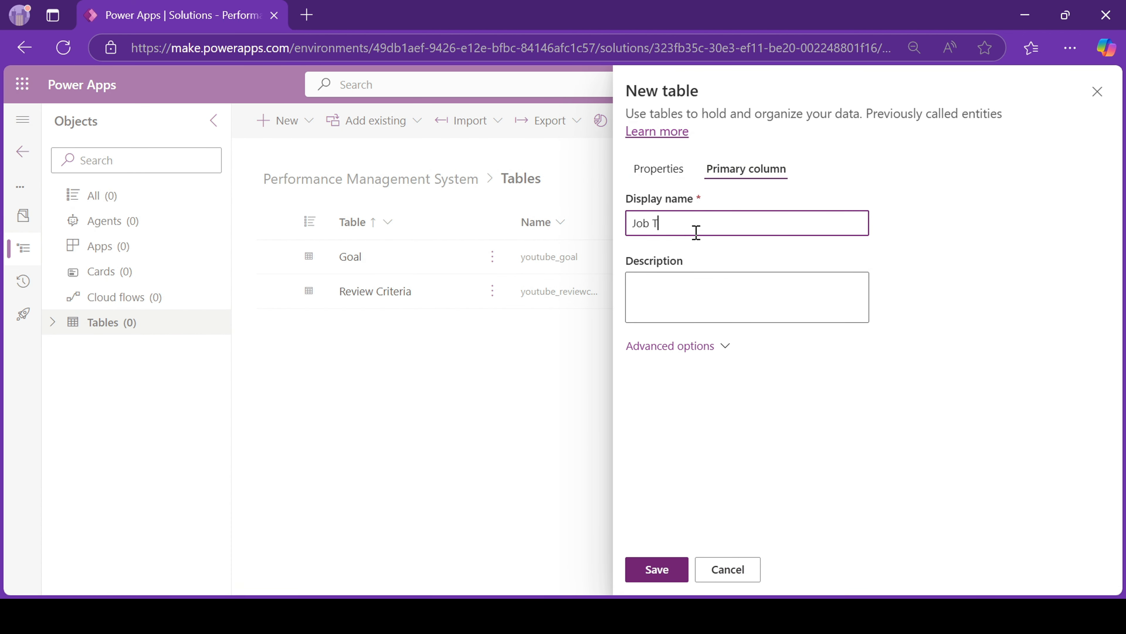
pyautogui.click(645, 574)
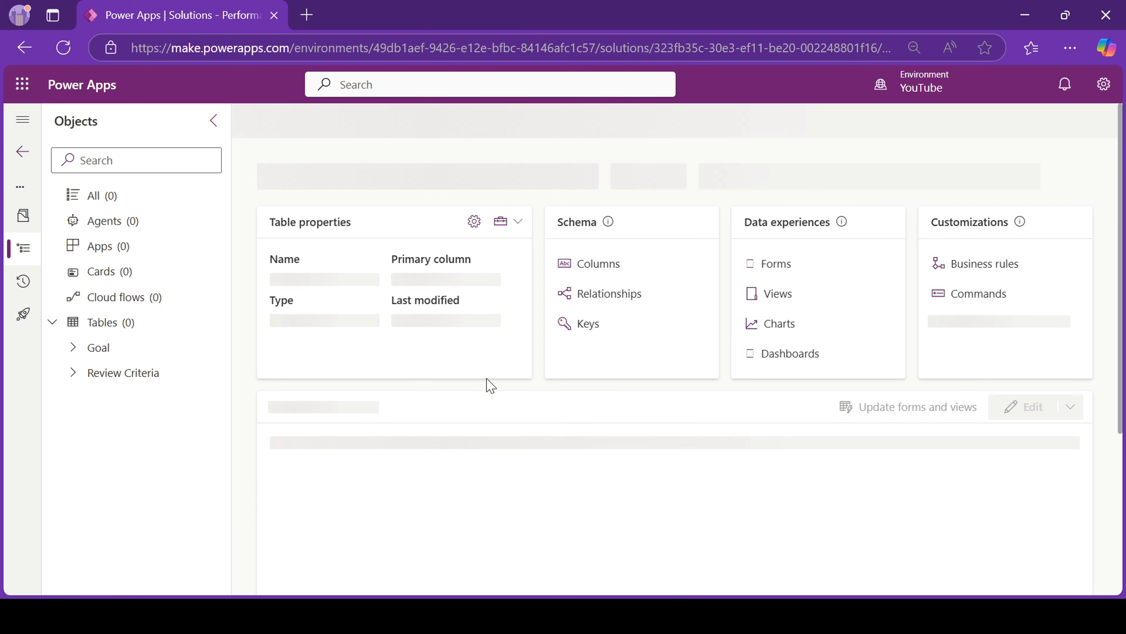
# Step: Add a column named Job Description with the multiple lines of text data type to the Job Role table
pyautogui.click(594, 262)
pyautogui.click(288, 121)
pyautogui.write('Job ')
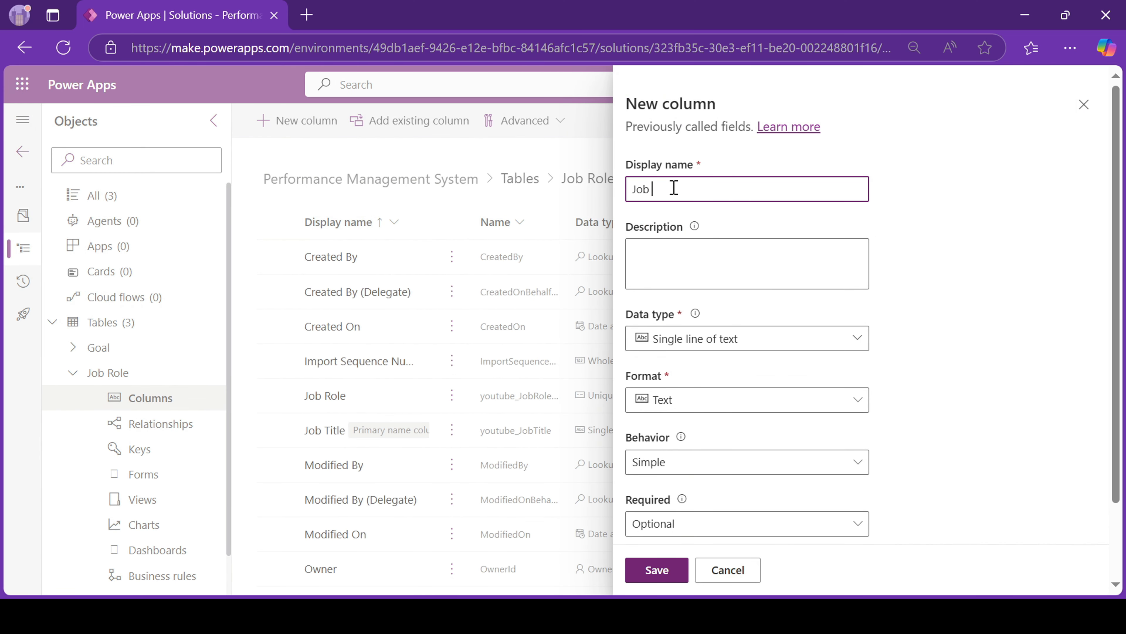
pyautogui.write('Description')
pyautogui.click(692, 340)
pyautogui.click(897, 582)
pyautogui.click(674, 497)
pyautogui.scroll(-5, 754, 355)
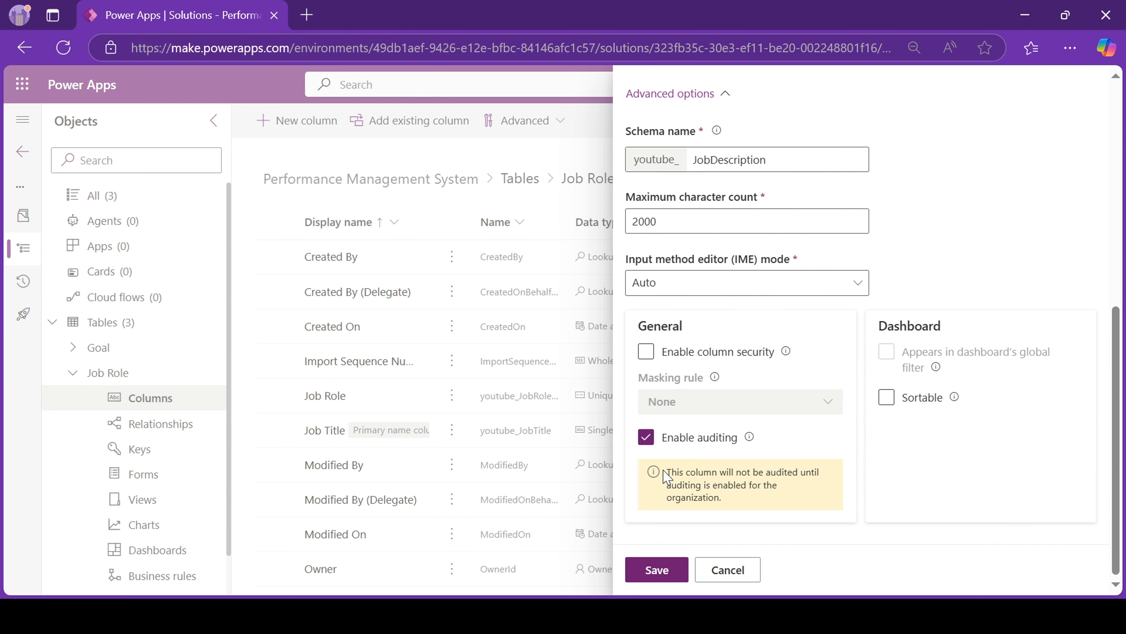
pyautogui.click(667, 569)
# Step: Start a new table with advanced properties in the solution and give it the display name Department
pyautogui.click(102, 322)
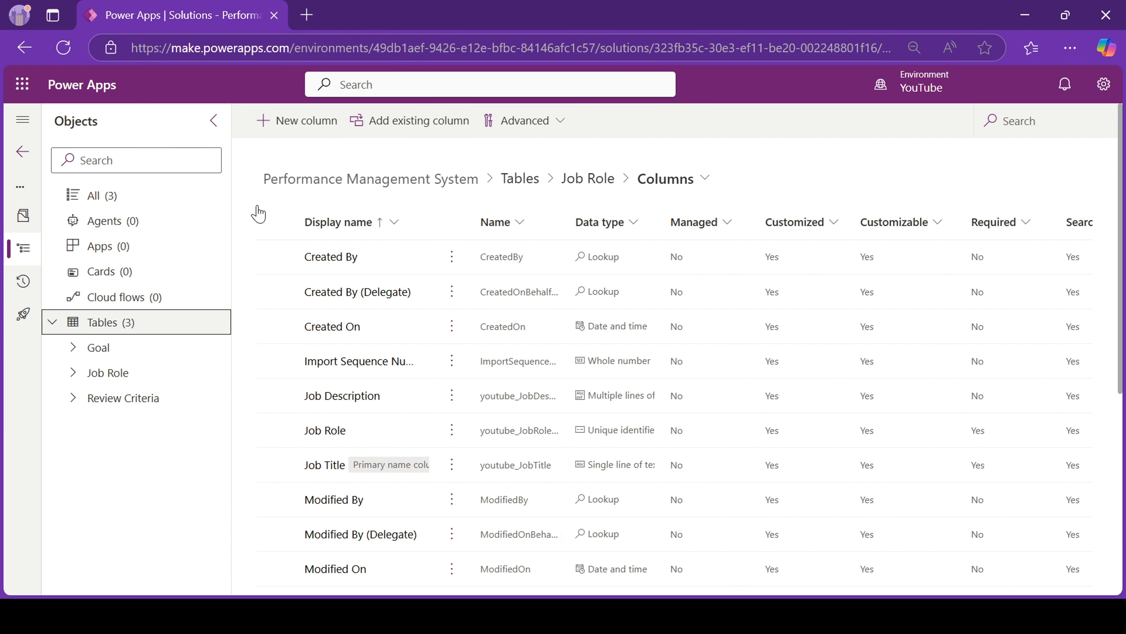
pyautogui.click(277, 121)
pyautogui.moveTo(289, 350)
pyautogui.click(452, 377)
pyautogui.click(689, 222)
pyautogui.write('Department')
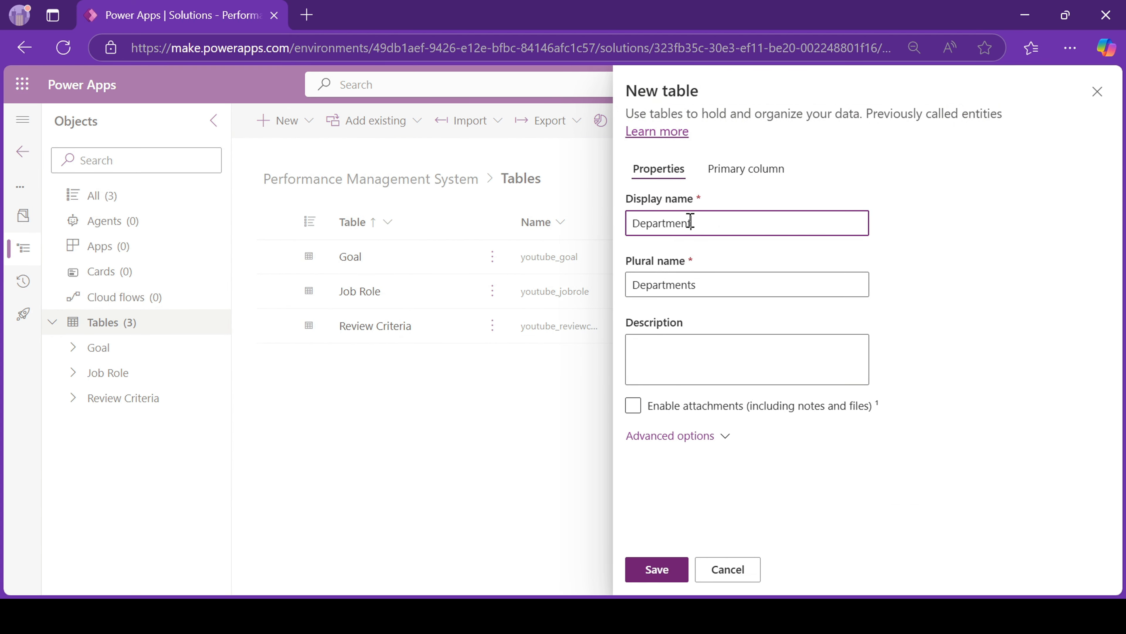
pyautogui.click(671, 439)
pyautogui.scroll(-10, 947, 172)
pyautogui.scroll(10, 813, 202)
# Step: Name the Department table's primary column Department Name and save the table
pyautogui.click(762, 180)
pyautogui.click(694, 219)
pyautogui.press('Home')
pyautogui.write('Department')
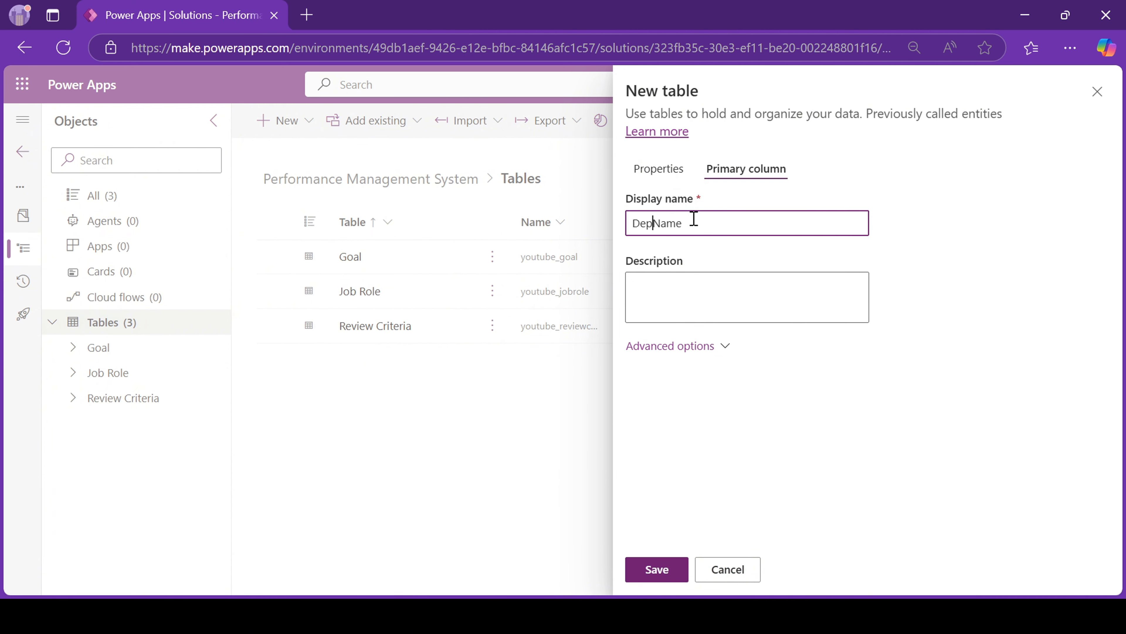
pyautogui.click(670, 576)
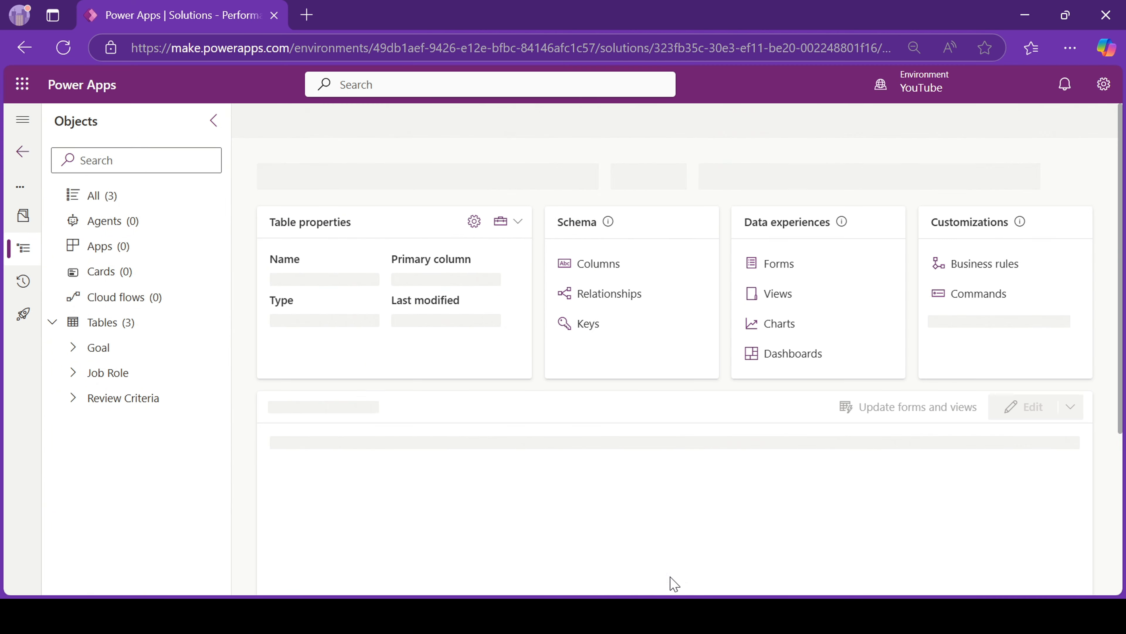
# Step: Add a multiple-lines-of-text column named Description and a single-line-of-text column named Location to the Department table
pyautogui.click(596, 269)
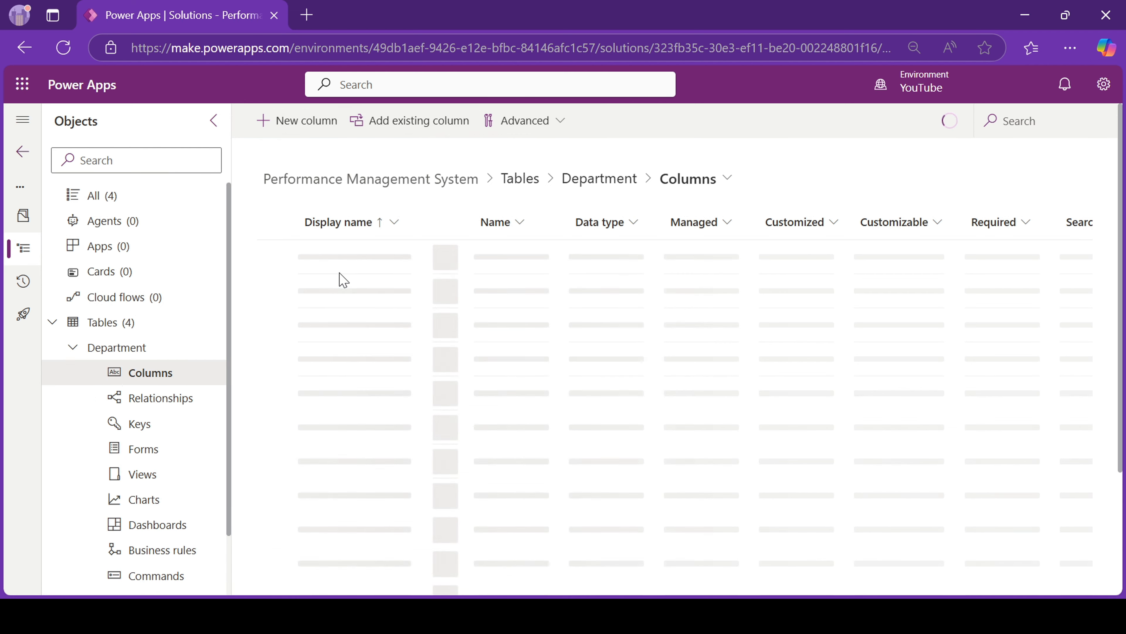
pyautogui.click(271, 120)
pyautogui.write('Description')
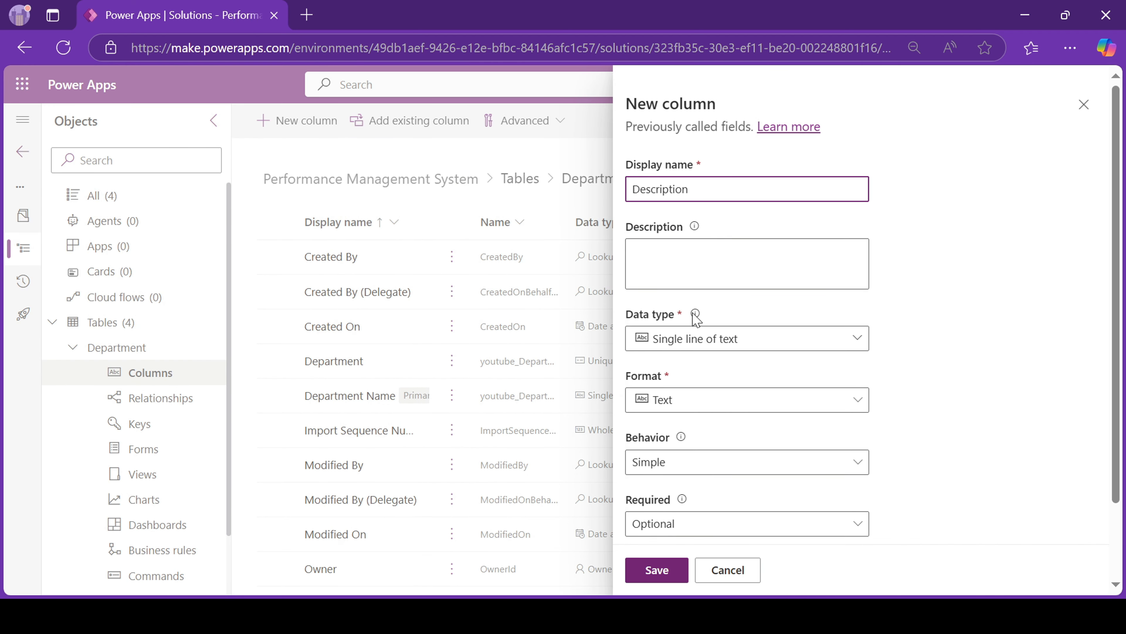
pyautogui.click(728, 338)
pyautogui.click(817, 528)
pyautogui.click(643, 577)
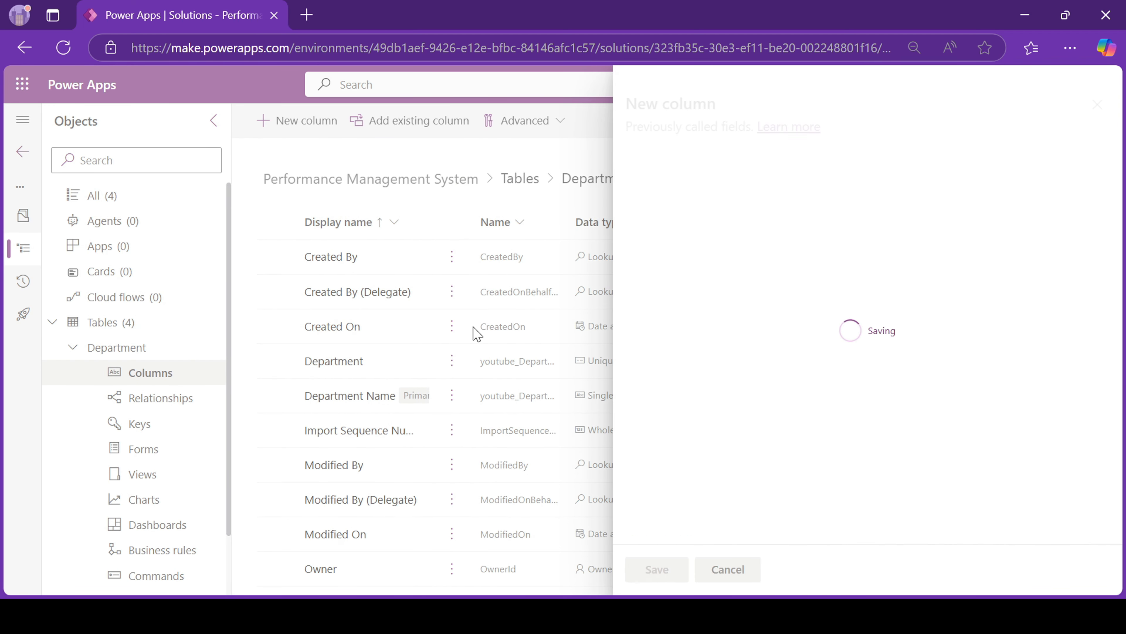
pyautogui.click(288, 120)
pyautogui.write('Location')
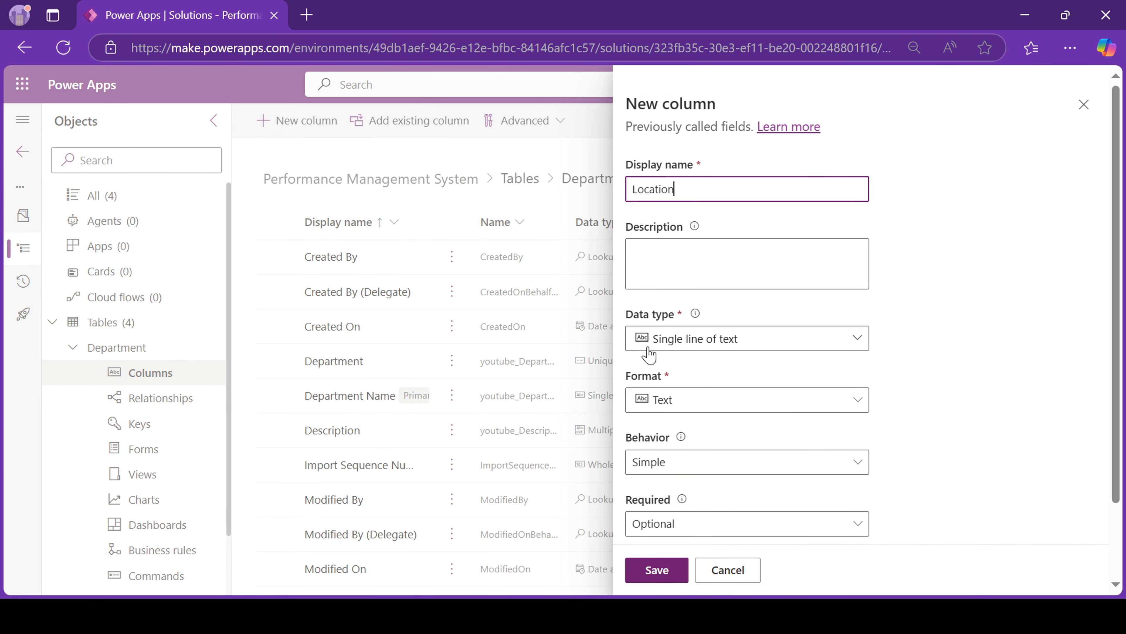
pyautogui.click(656, 566)
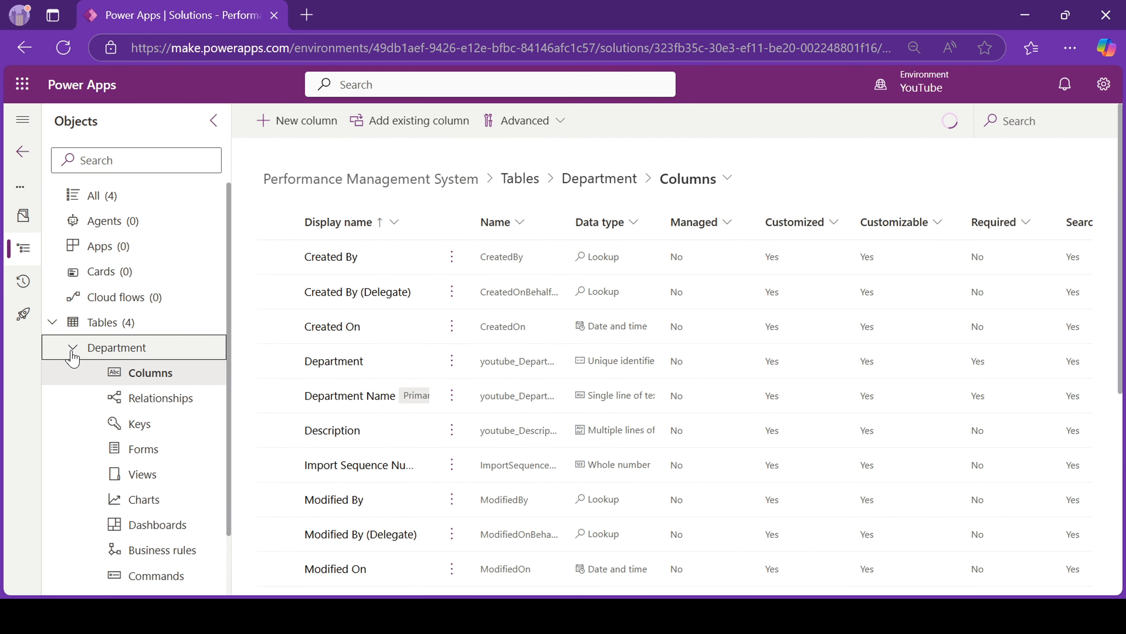
# Step: Open the Job Role table's main form and add the Job Description field beneath Job Title
pyautogui.click(73, 348)
pyautogui.click(74, 397)
pyautogui.click(144, 499)
pyautogui.click(333, 324)
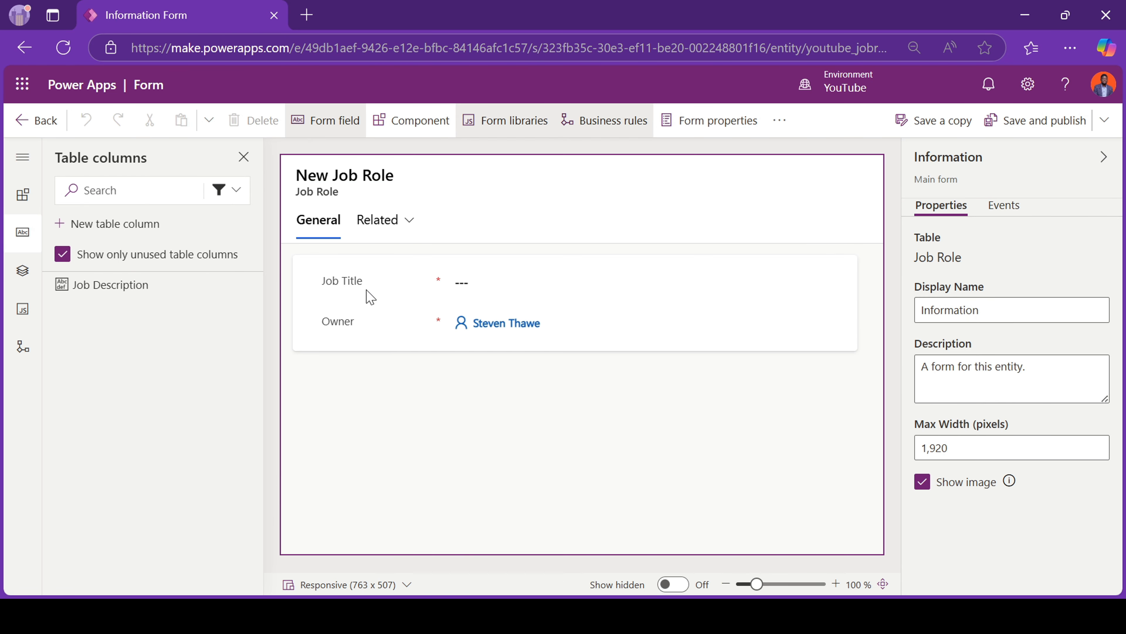
pyautogui.click(370, 294)
pyautogui.click(159, 291)
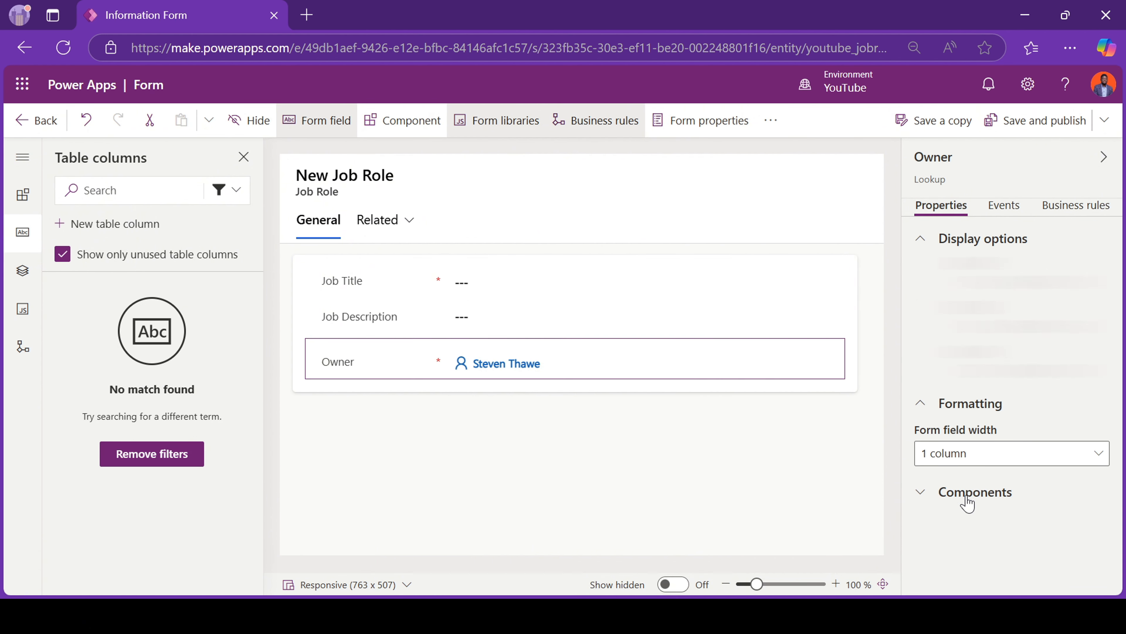
# Step: Hide the Owner field on the Job Role main form, save and publish it, and return to the forms list
pyautogui.click(923, 455)
pyautogui.click(1062, 127)
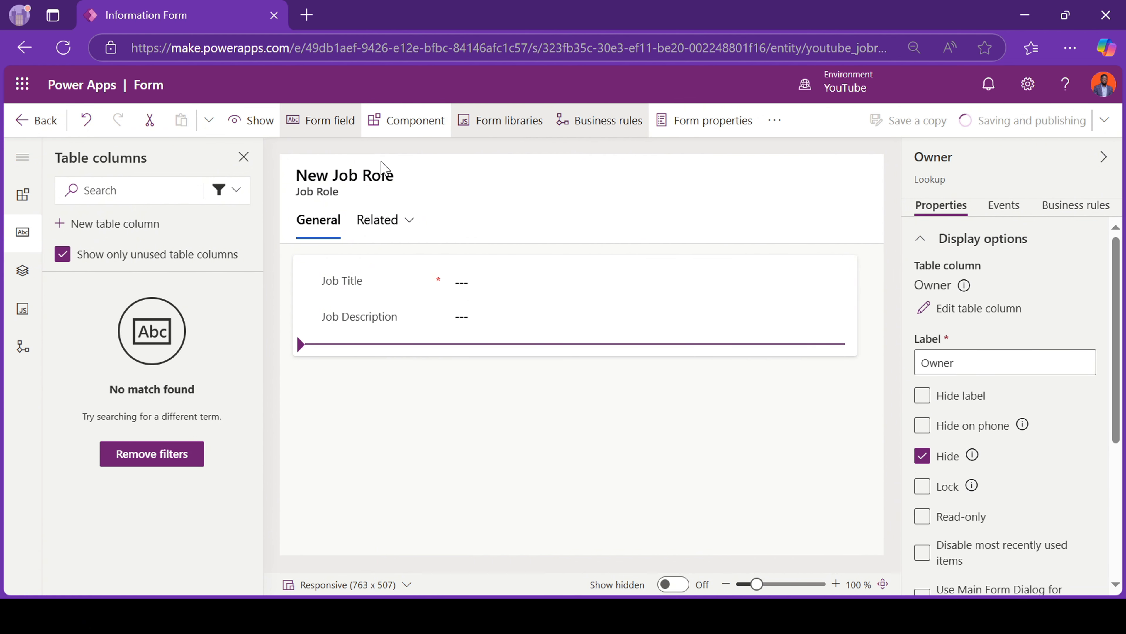
pyautogui.click(38, 120)
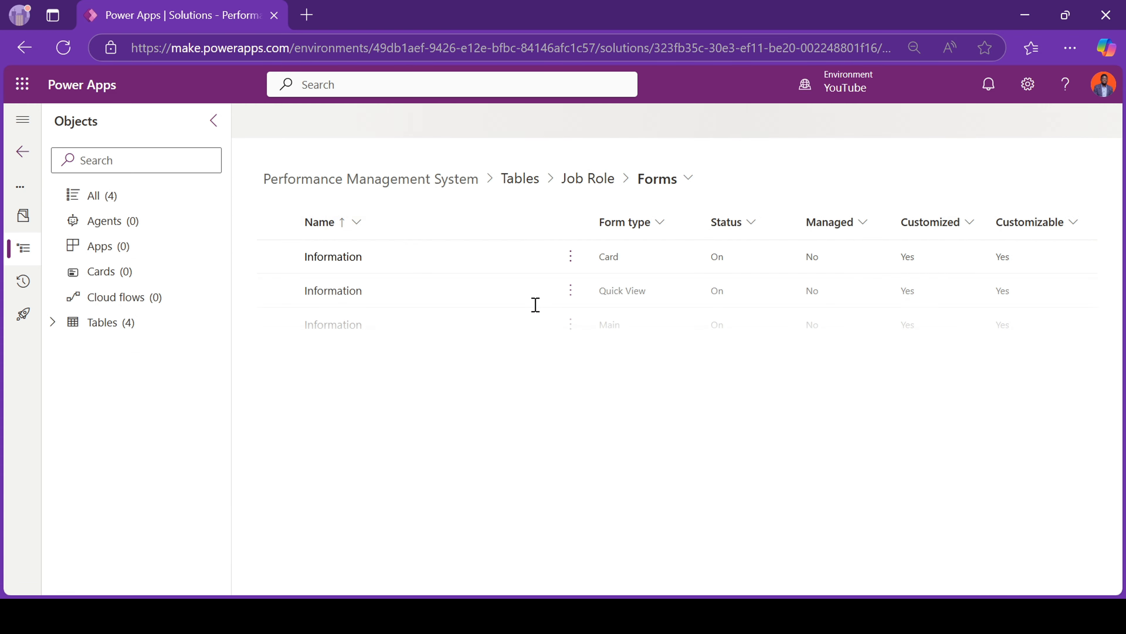
# Step: Replace Created On with Job Description in the Active Job Roles view, save and publish it, and leave the view designer
pyautogui.click(663, 178)
pyautogui.click(670, 377)
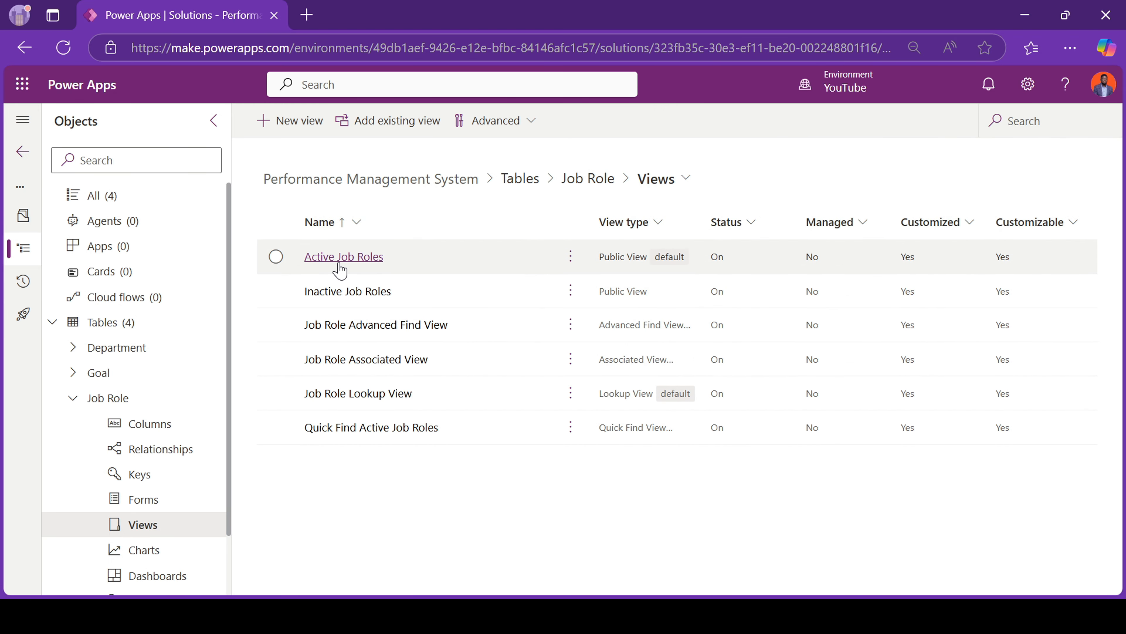
pyautogui.click(340, 260)
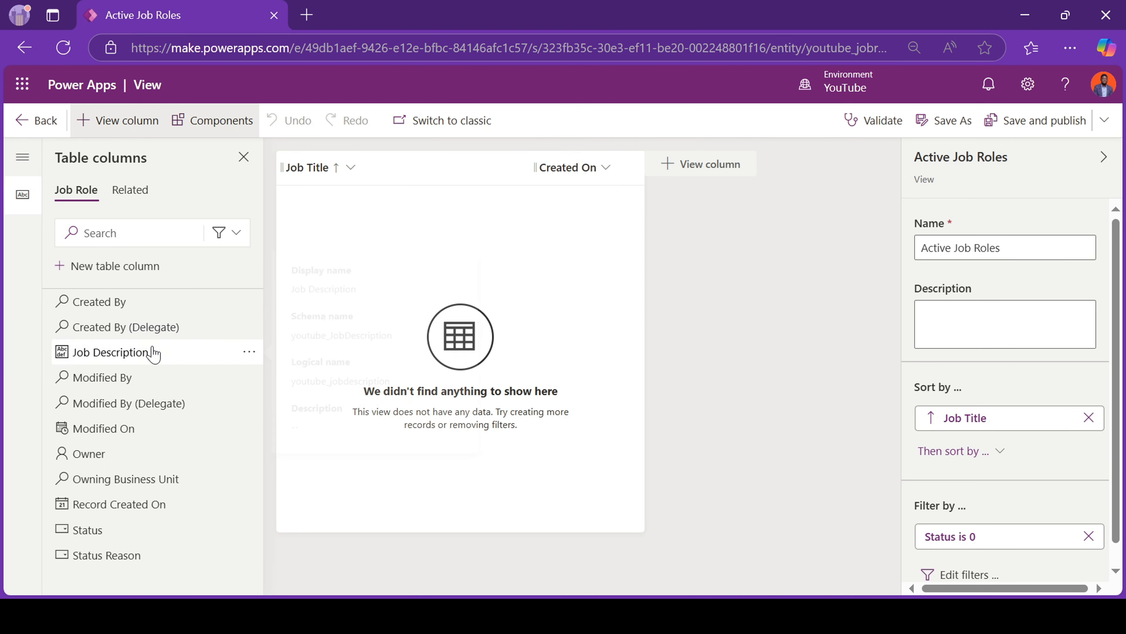
pyautogui.click(151, 352)
pyautogui.click(1033, 121)
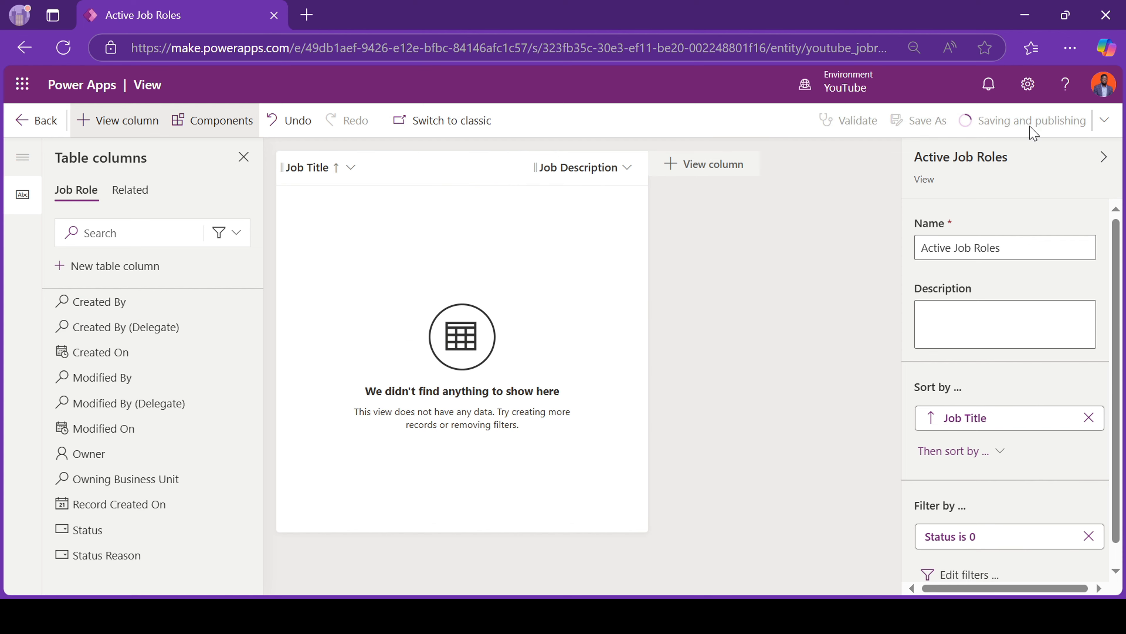
pyautogui.click(37, 121)
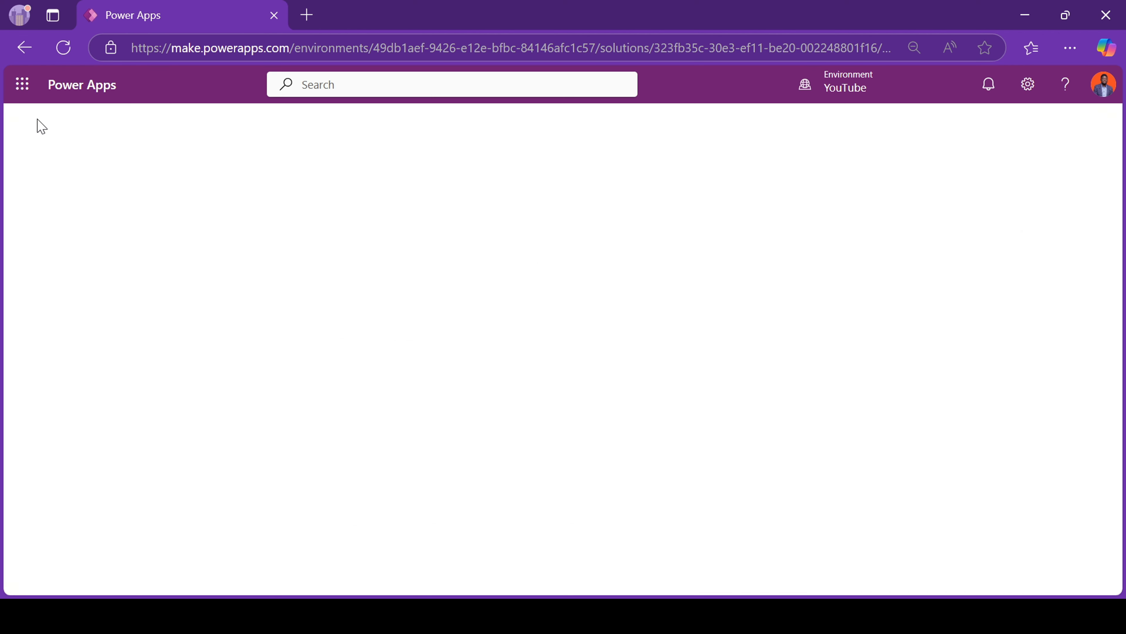
# Step: Start a new table with advanced properties in the solution and give it the display name Employee
pyautogui.click(95, 322)
pyautogui.click(295, 124)
pyautogui.moveTo(282, 350)
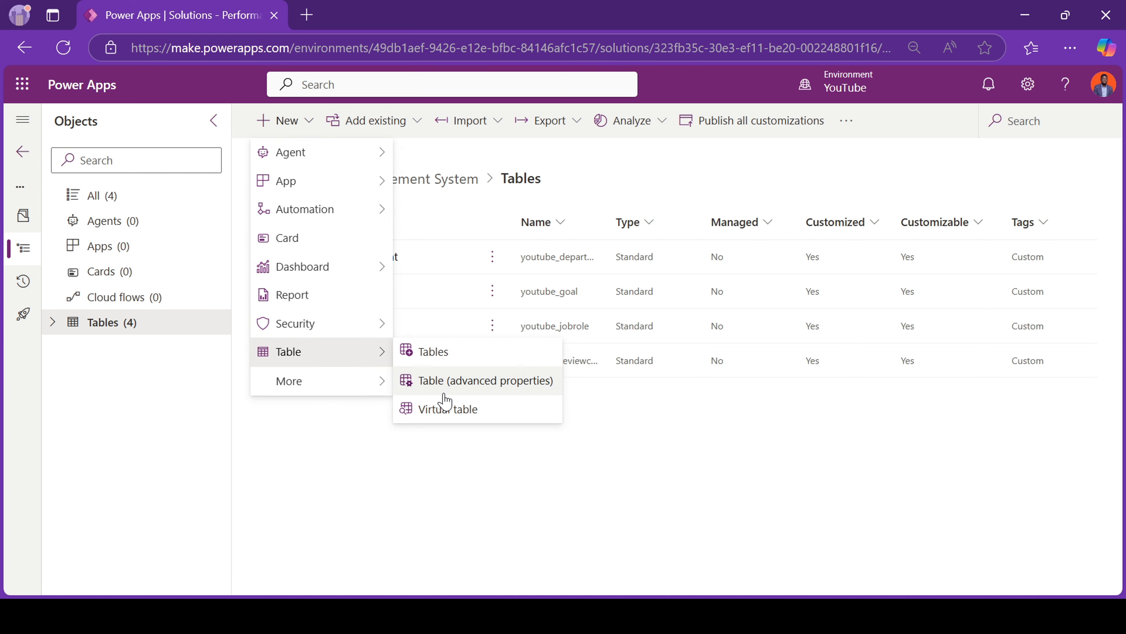
pyautogui.click(445, 381)
pyautogui.write('Employee')
# Step: Name the Employee table's primary column Full Name, choose its column requirement, and save the table
pyautogui.click(746, 169)
pyautogui.click(716, 346)
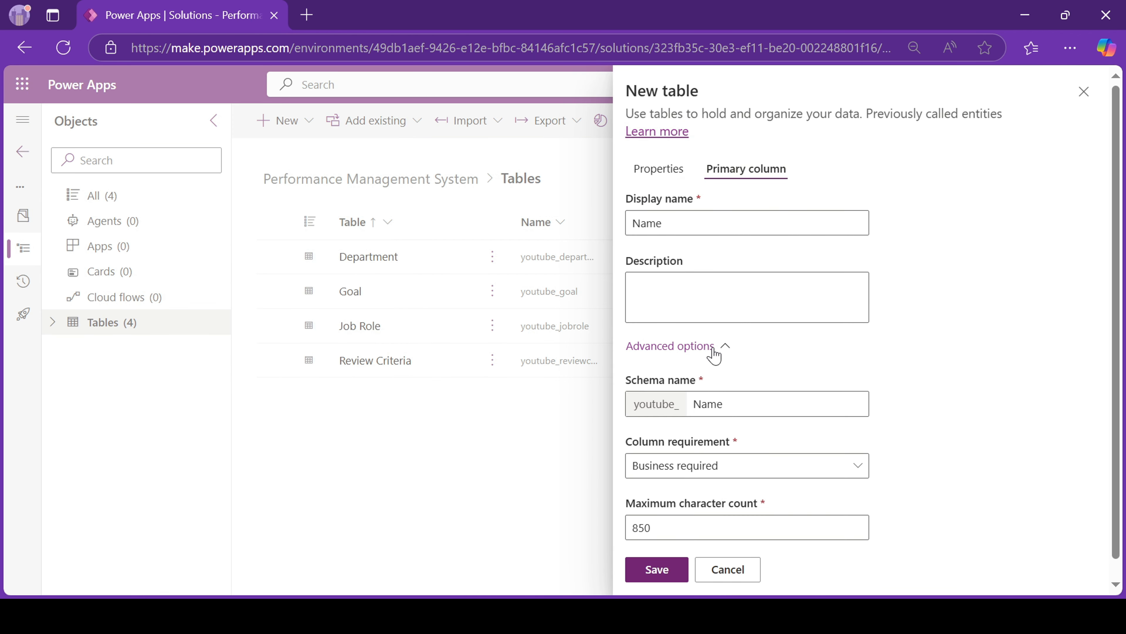
pyautogui.scroll(-1, 686, 257)
pyautogui.doubleClick(655, 206)
pyautogui.write('Full Name')
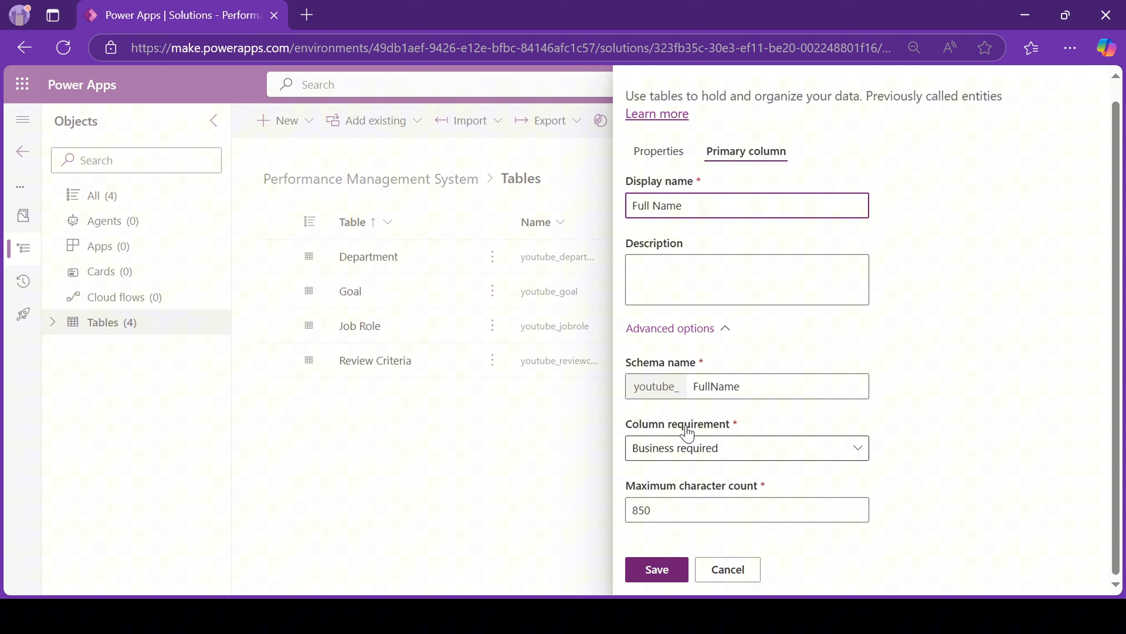
pyautogui.click(723, 447)
pyautogui.click(673, 501)
pyautogui.click(657, 569)
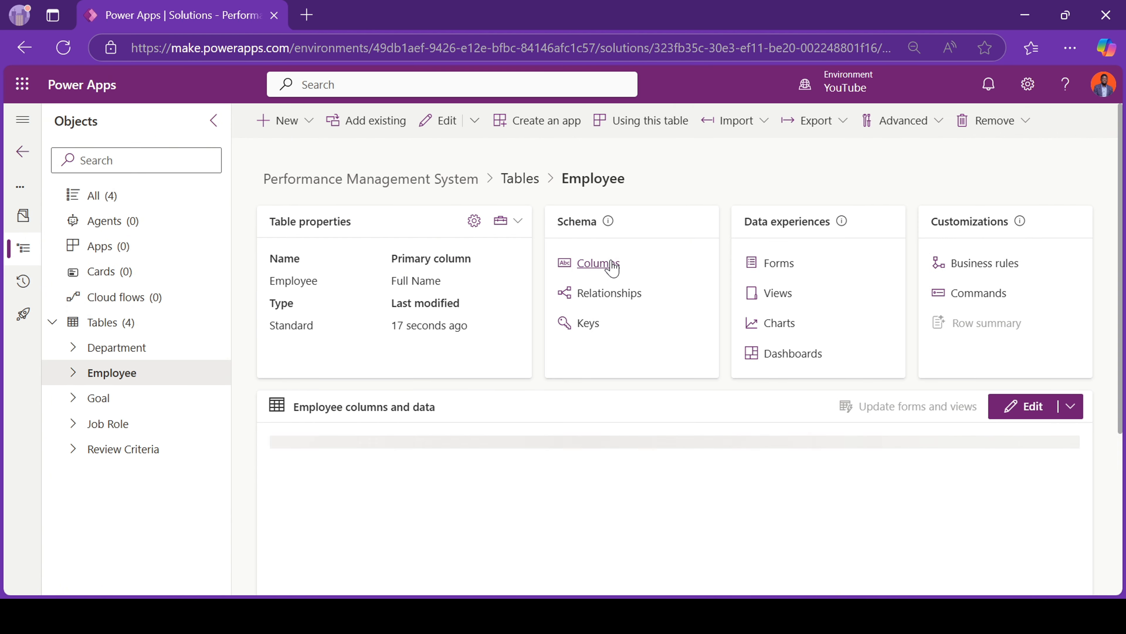
# Step: Add single-line text columns named First Name and Last Name to the Employee table
pyautogui.click(612, 266)
pyautogui.click(301, 120)
pyautogui.write('First Name')
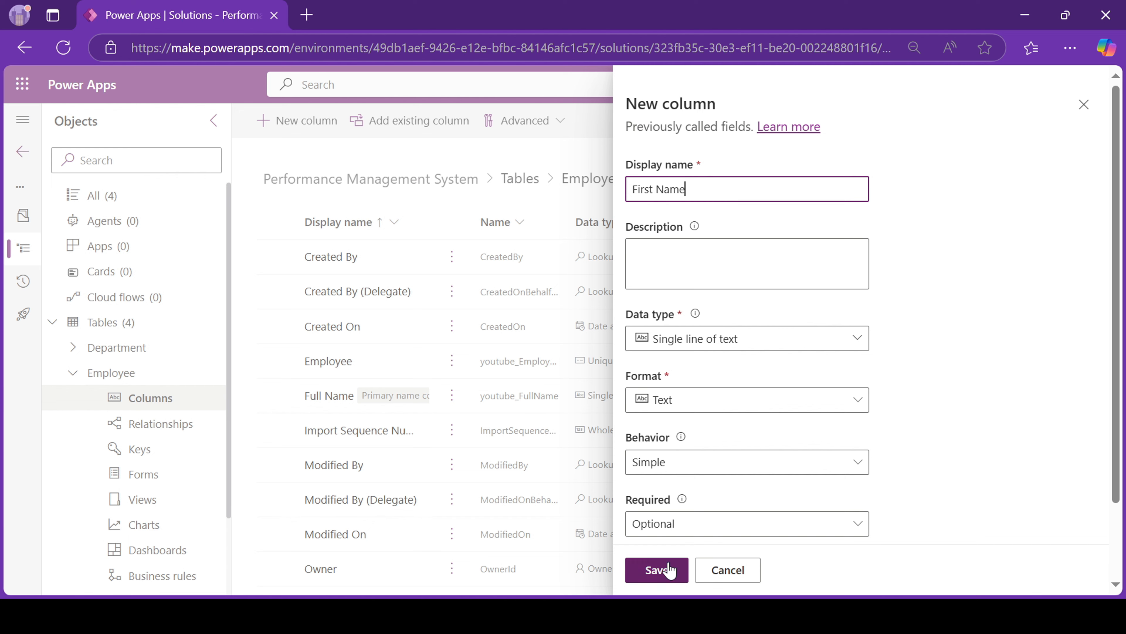
pyautogui.click(657, 569)
pyautogui.click(301, 120)
pyautogui.write('Last Nam')
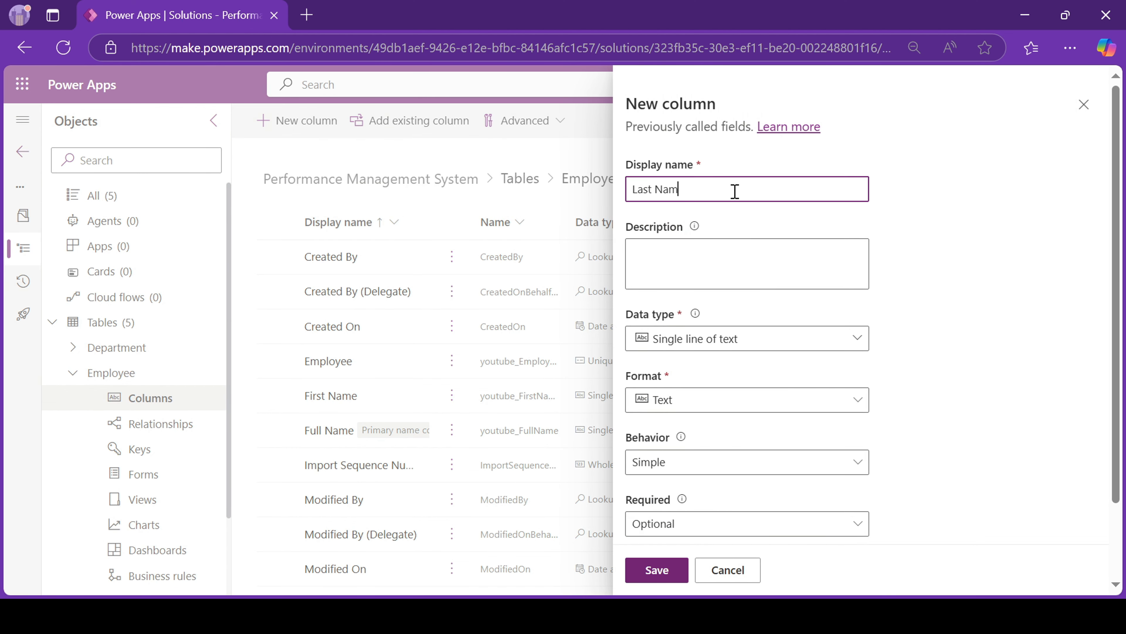
pyautogui.click(666, 568)
# Step: Add an Email column with the Email data type to the Employee table and save it
pyautogui.click(301, 121)
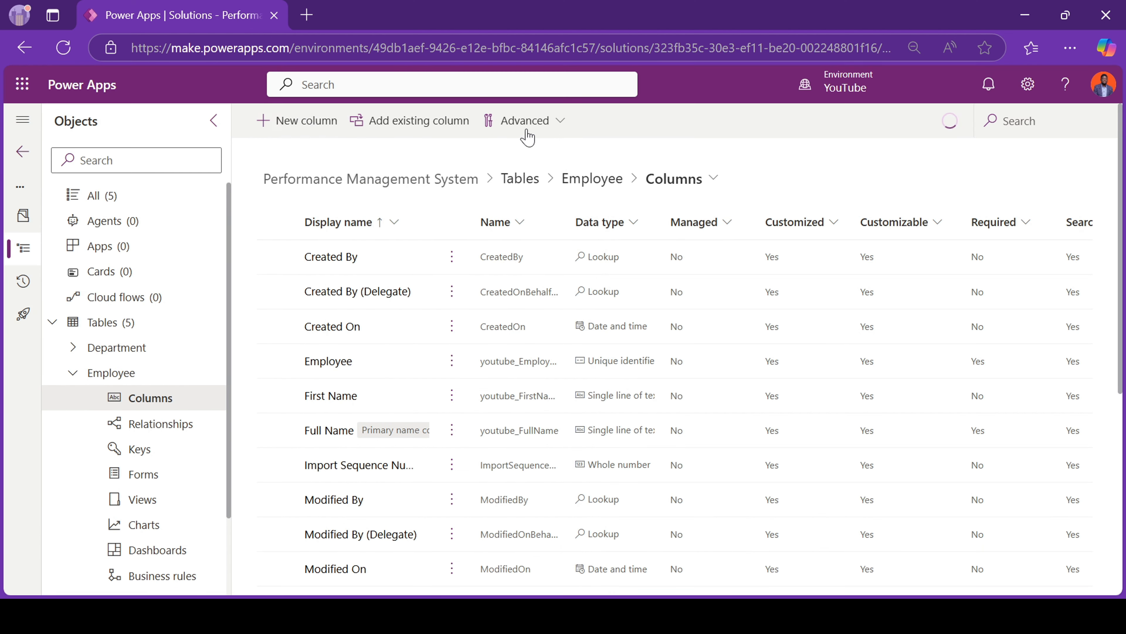
pyautogui.click(707, 188)
pyautogui.write('Email')
pyautogui.click(713, 340)
pyautogui.moveTo(714, 393)
pyautogui.click(914, 405)
pyautogui.click(658, 570)
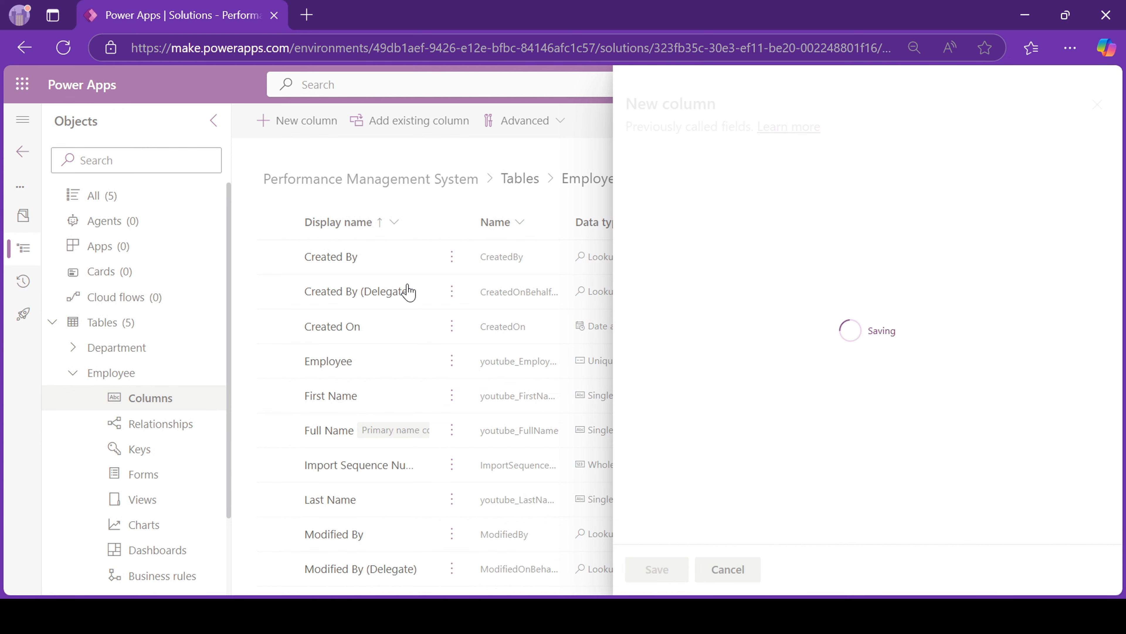
# Step: Add a Phone Number column with the phone number format to the Employee table and save it
pyautogui.click(301, 120)
pyautogui.click(727, 188)
pyautogui.write('Phone Number')
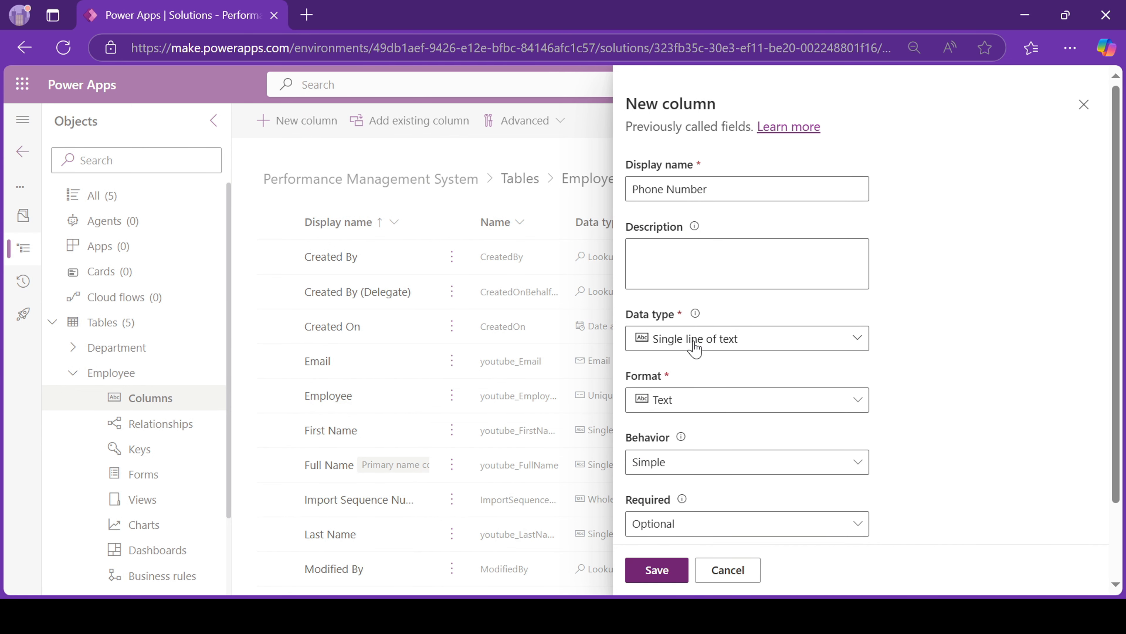
pyautogui.click(697, 340)
pyautogui.moveTo(709, 395)
pyautogui.click(905, 432)
pyautogui.click(656, 569)
# Step: Add a Job Title lookup column related to the Job Role table to the Employee table
pyautogui.click(302, 120)
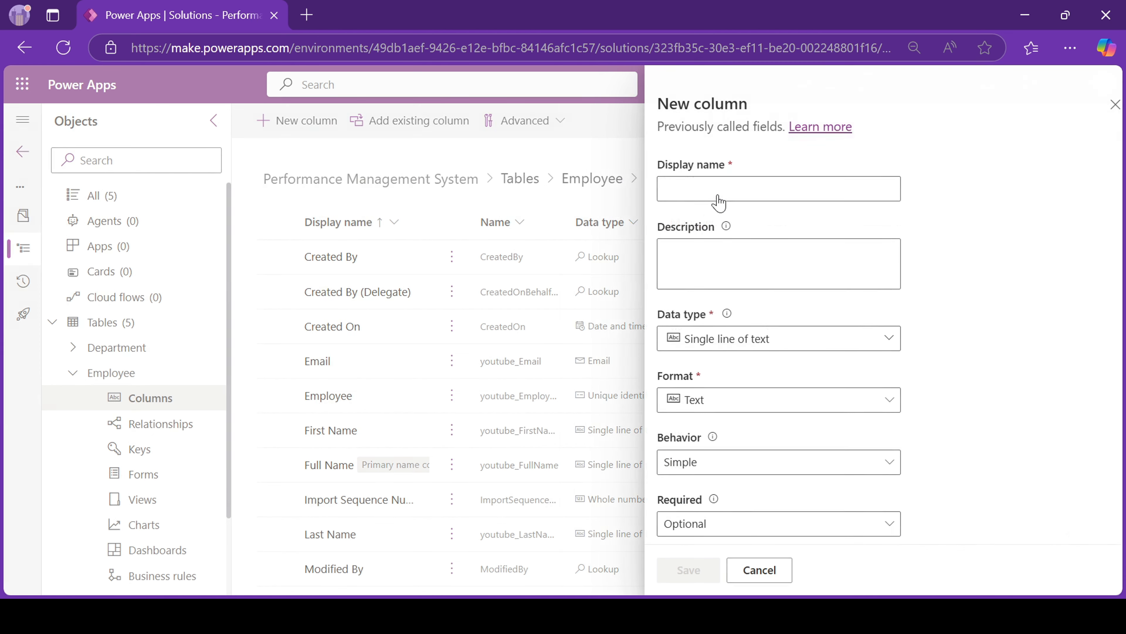
pyautogui.click(706, 189)
pyautogui.write('Job Title')
pyautogui.click(711, 338)
pyautogui.click(754, 479)
pyautogui.click(745, 494)
pyautogui.write('Job')
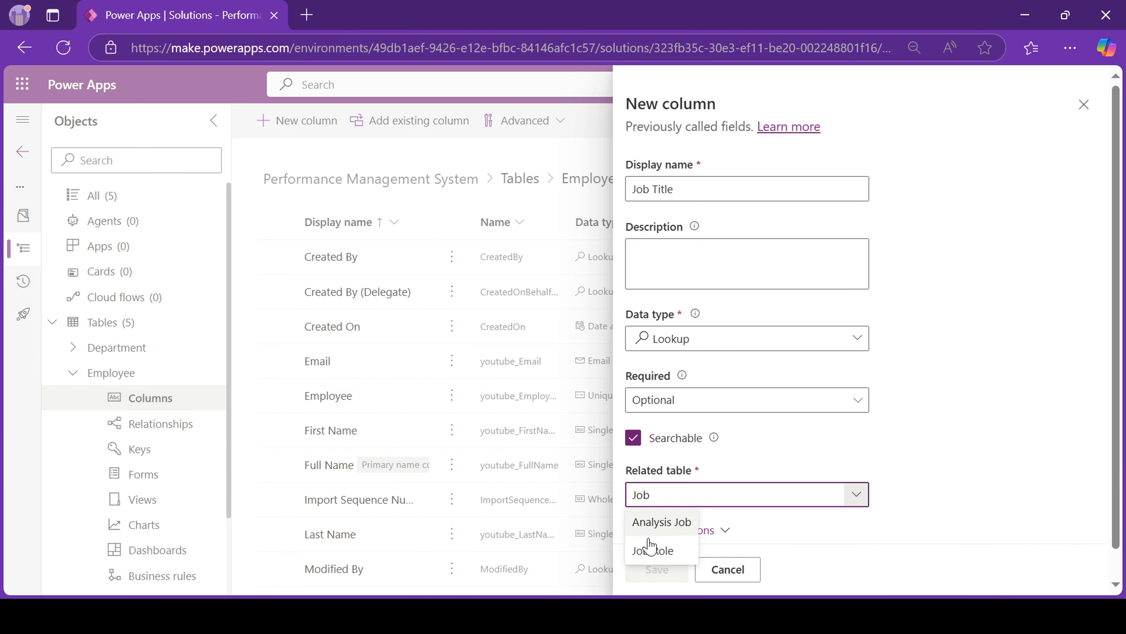
pyautogui.click(650, 545)
pyautogui.scroll(-1, 711, 473)
pyautogui.click(669, 568)
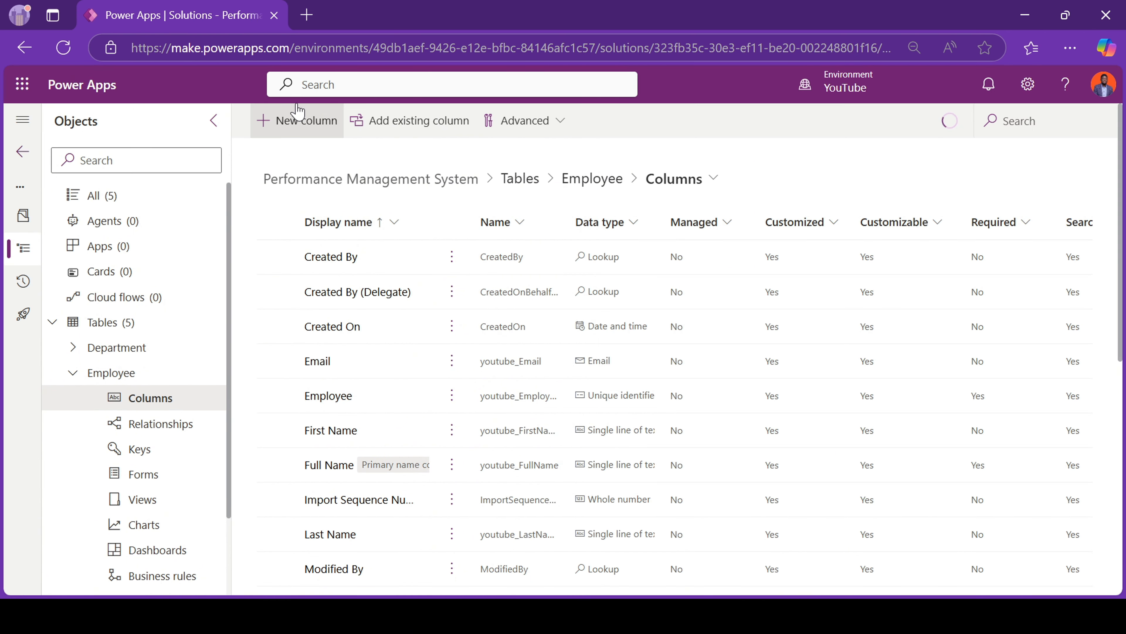
# Step: Add a Department lookup column related to the Department table to the Employee table
pyautogui.click(266, 120)
pyautogui.click(700, 189)
pyautogui.write('Department')
pyautogui.click(746, 338)
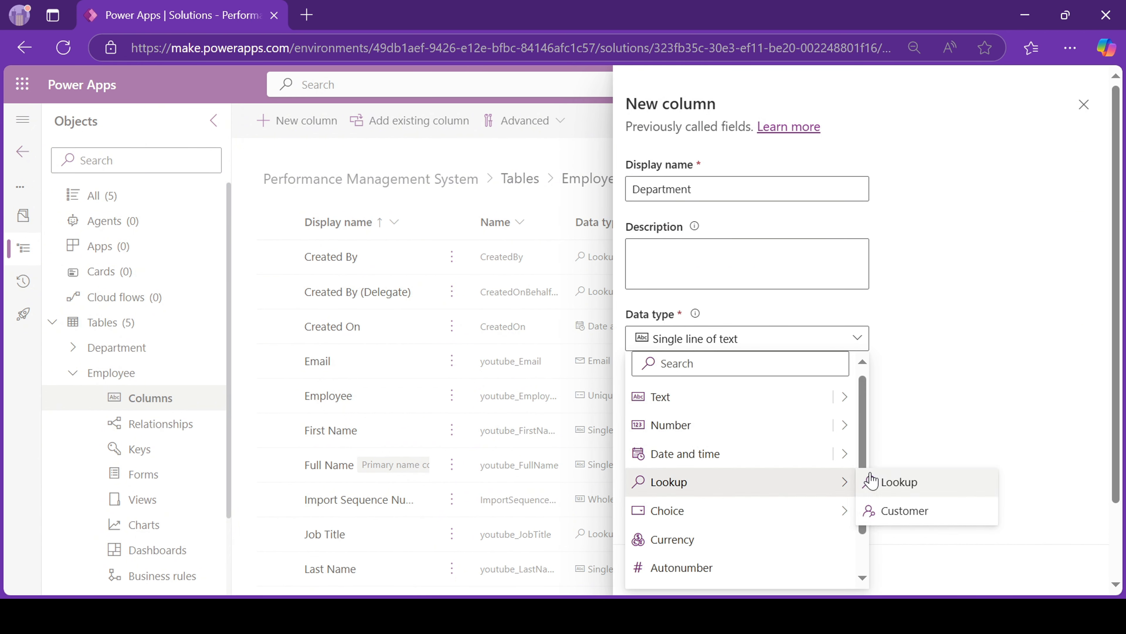
pyautogui.click(898, 481)
pyautogui.click(649, 496)
pyautogui.write('Dep')
pyautogui.click(665, 525)
pyautogui.click(657, 570)
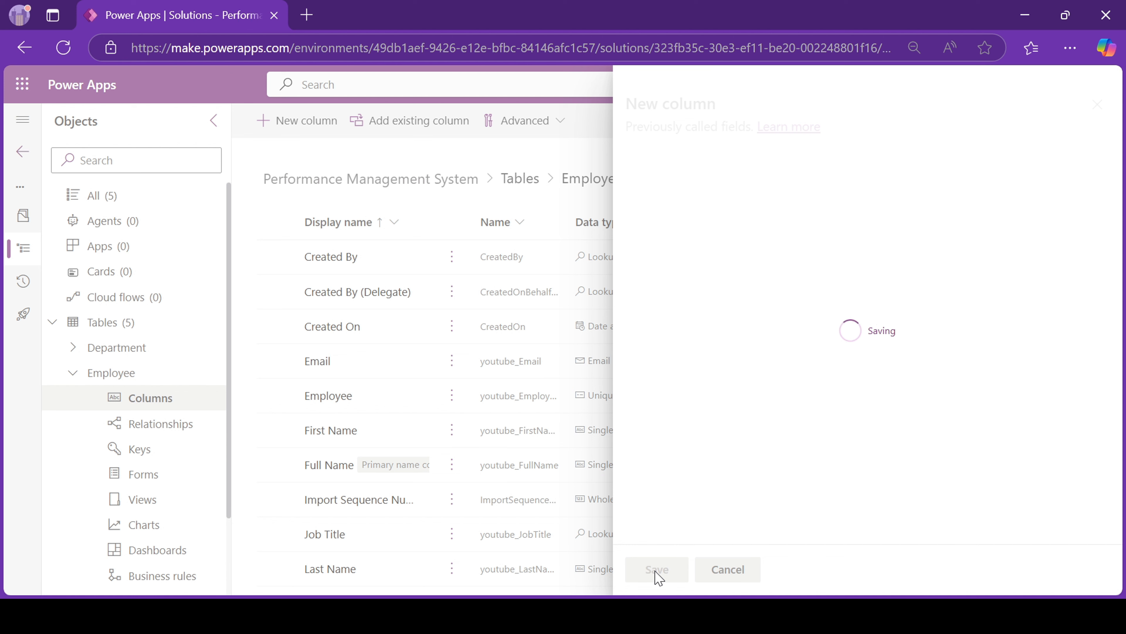
# Step: Add a Hire Date column with the Date only data type to the Employee table
pyautogui.click(266, 120)
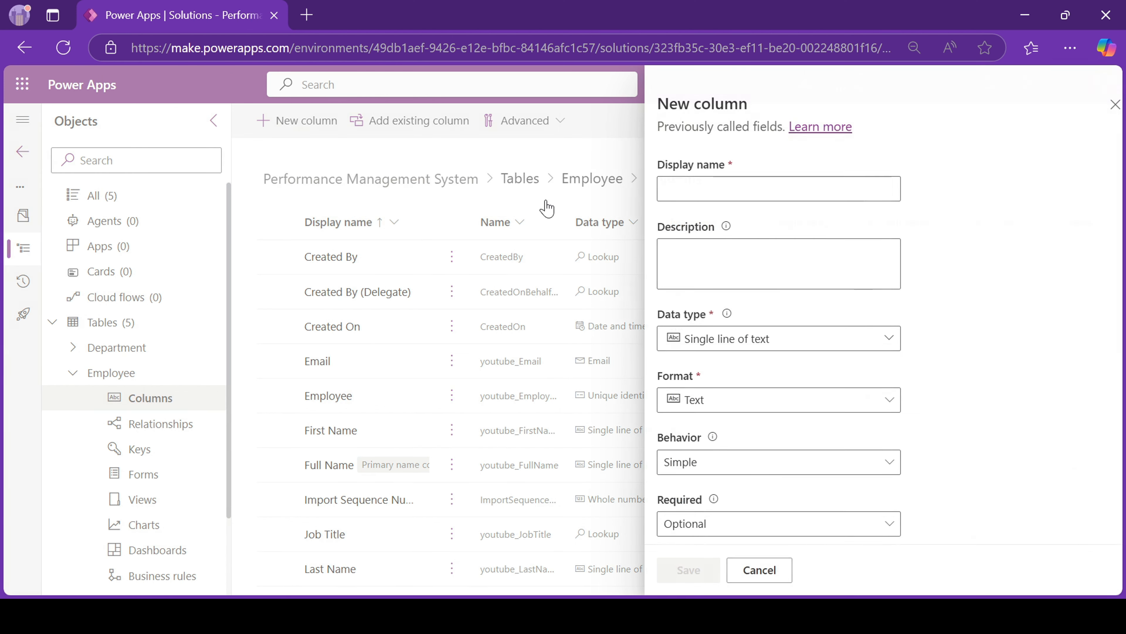
pyautogui.click(691, 189)
pyautogui.write('Hire Date')
pyautogui.click(666, 339)
pyautogui.moveTo(837, 457)
pyautogui.click(904, 482)
pyautogui.click(659, 570)
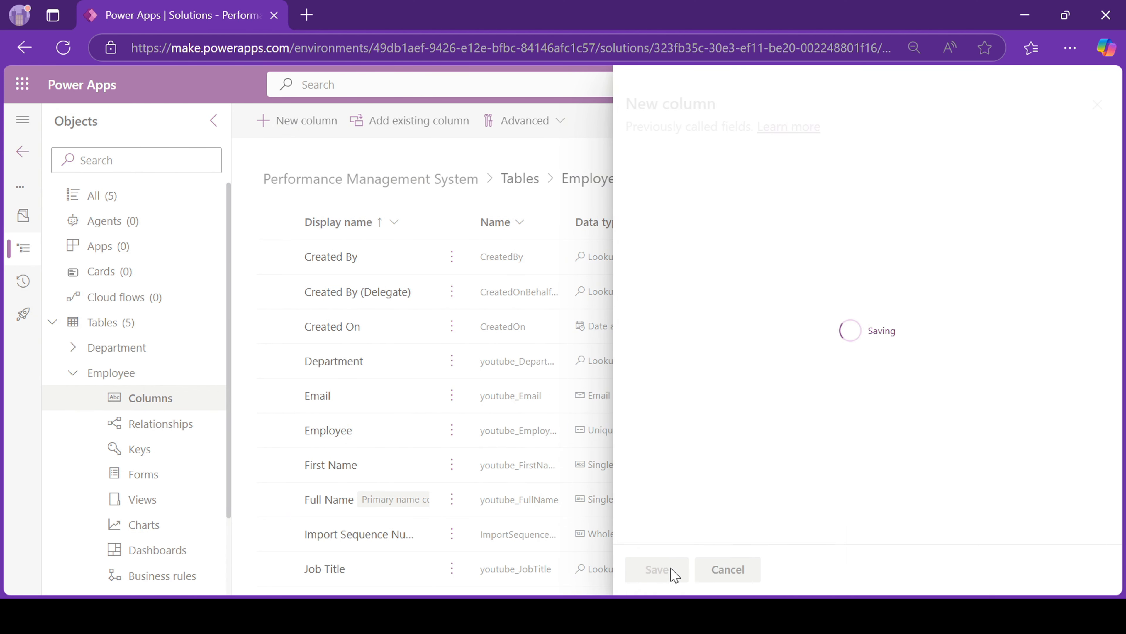
# Step: Add a Photo column with the Image data type to the Employee table
pyautogui.click(297, 121)
pyautogui.click(704, 189)
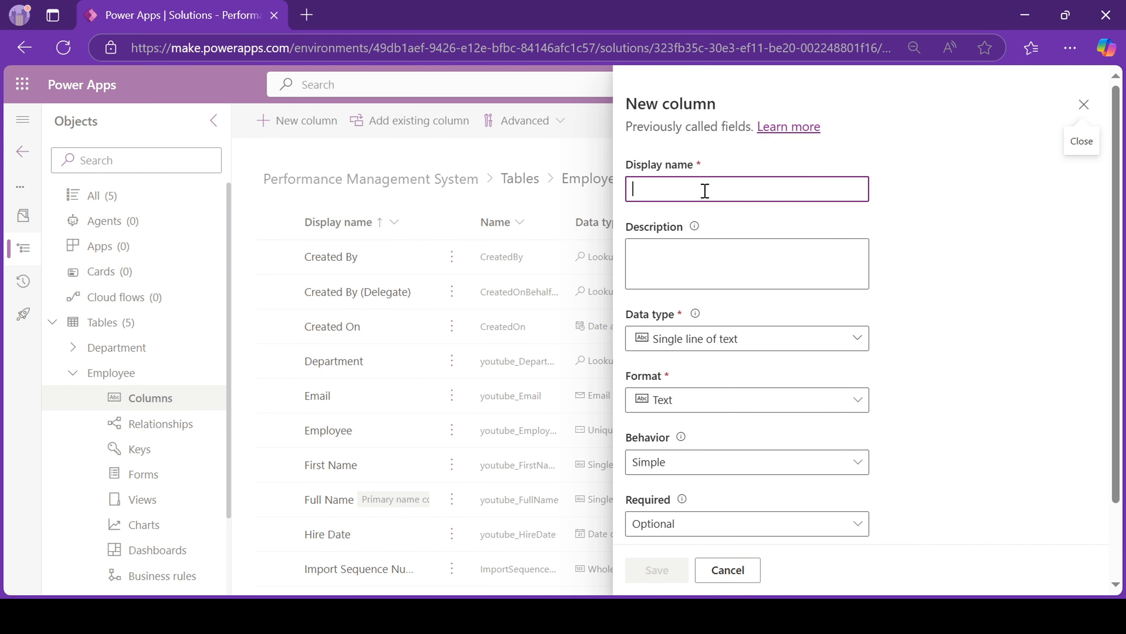
pyautogui.write('Photo')
pyautogui.click(709, 337)
pyautogui.scroll(-2, 777, 465)
pyautogui.moveTo(850, 546)
pyautogui.click(894, 574)
pyautogui.click(657, 570)
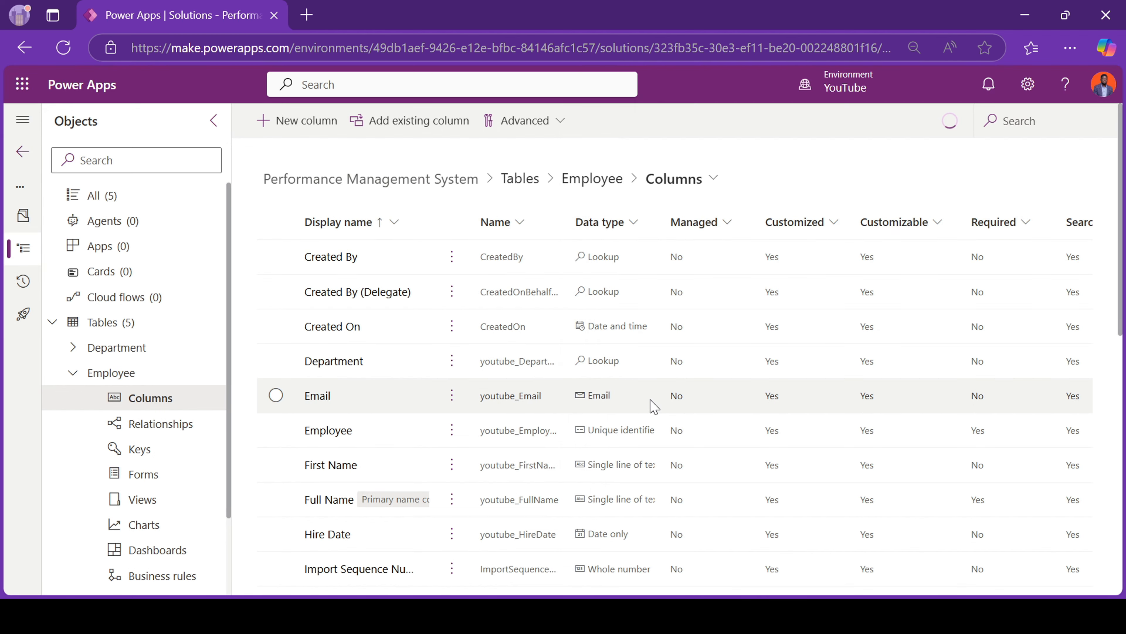
# Step: Add a Manager lookup column related to the Employee table itself and save it
pyautogui.click(301, 121)
pyautogui.click(688, 191)
pyautogui.write('Manager')
pyautogui.click(789, 339)
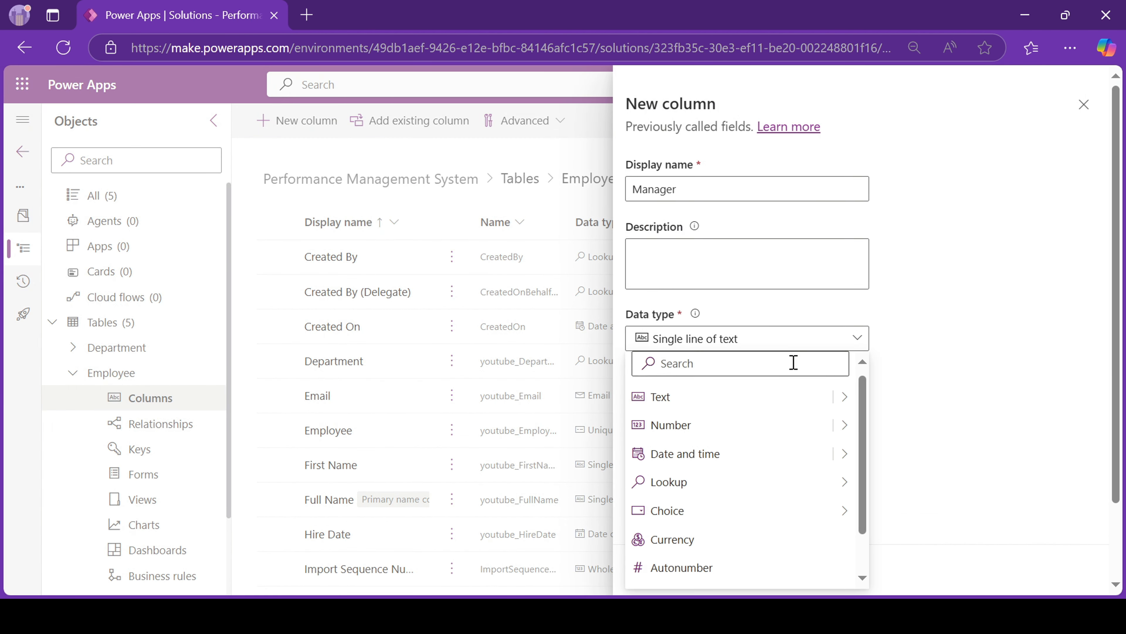
pyautogui.click(666, 480)
pyautogui.click(691, 497)
pyautogui.write('Emplo')
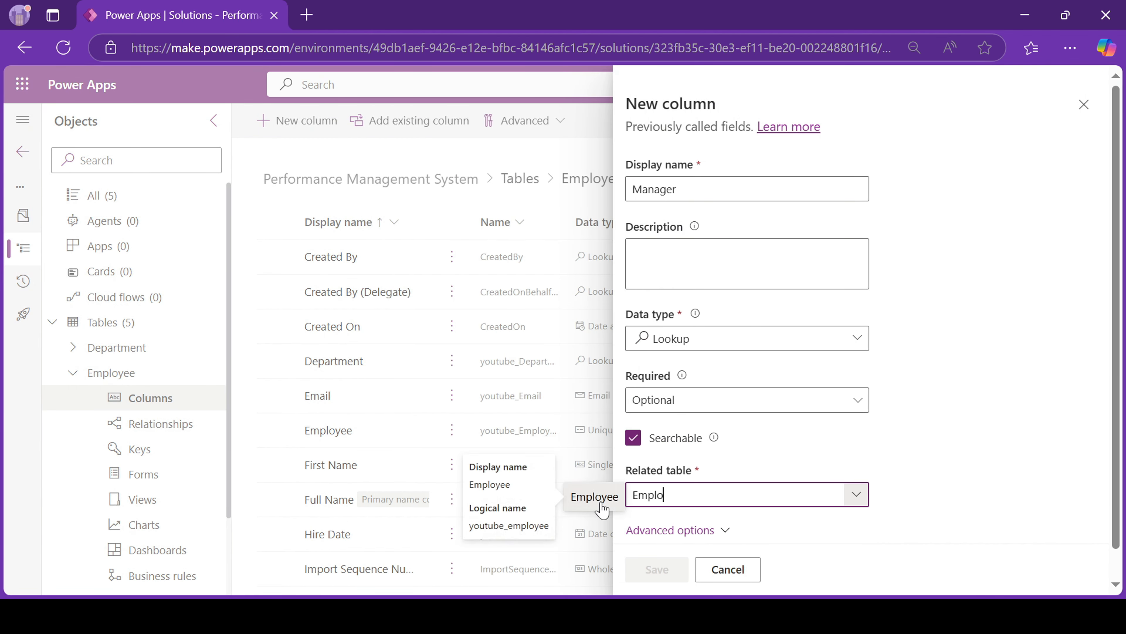
pyautogui.click(594, 496)
pyautogui.click(672, 571)
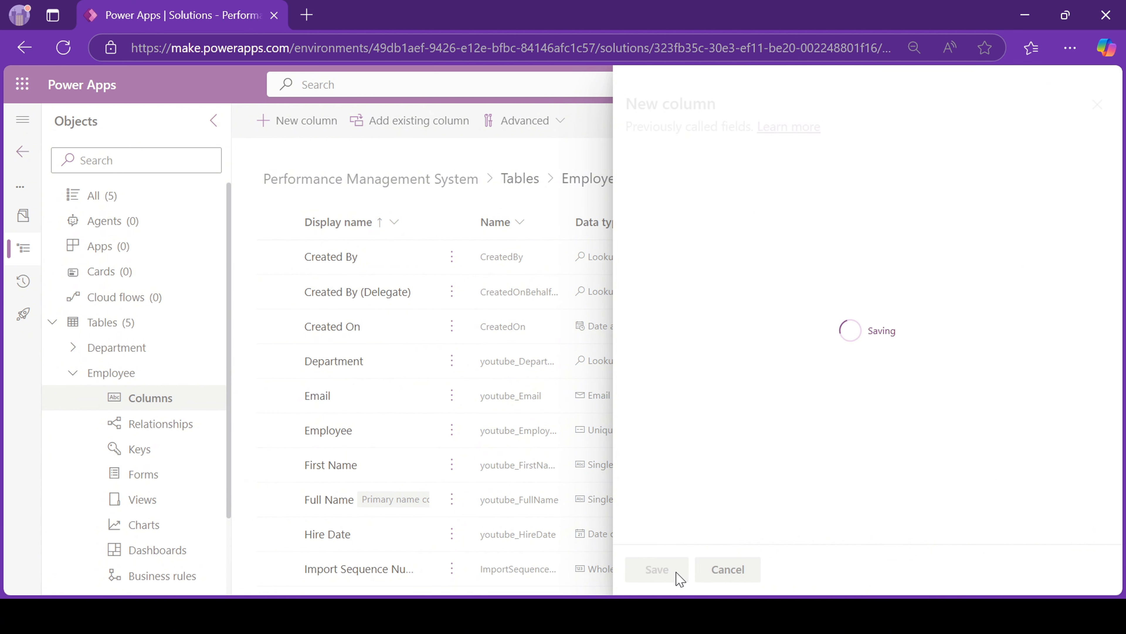
# Step: Open the Employee table's Active Employees view and set the Full Name column's width to 150
pyautogui.click(666, 185)
pyautogui.click(659, 307)
pyautogui.click(333, 262)
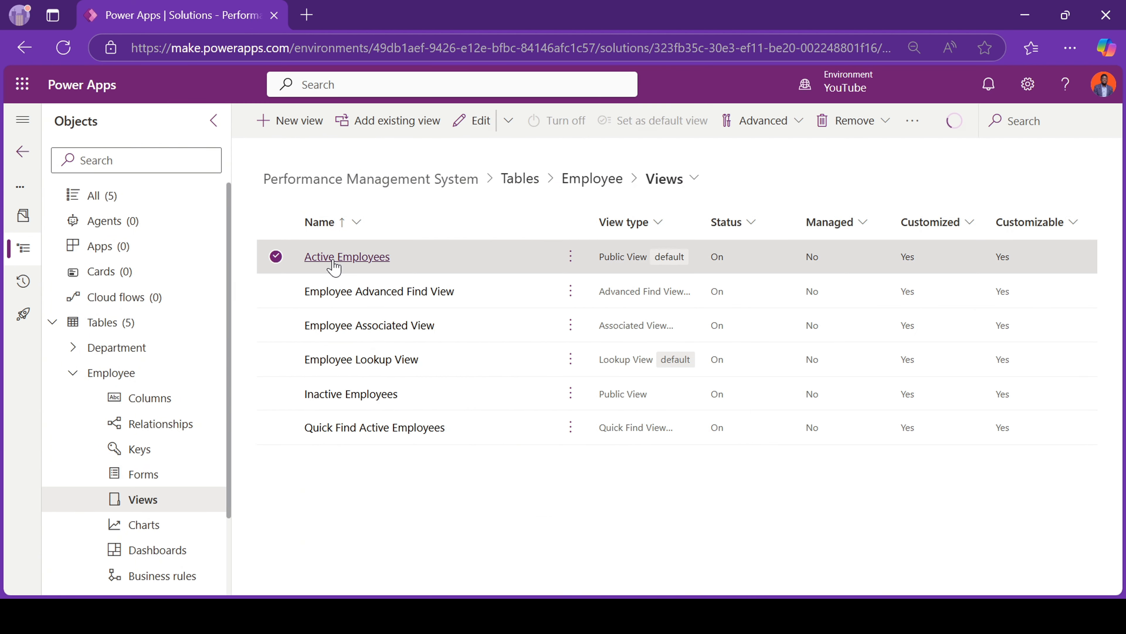
pyautogui.click(364, 251)
pyautogui.click(381, 173)
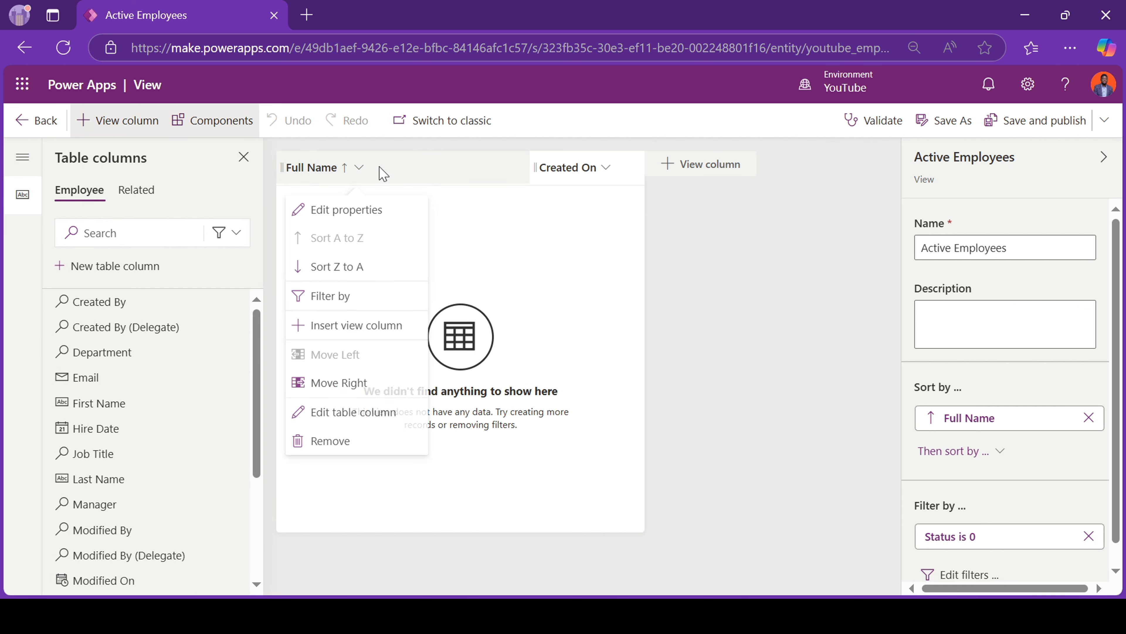
pyautogui.click(346, 210)
pyautogui.doubleClick(384, 265)
pyautogui.write('150')
pyautogui.click(340, 320)
# Step: Insert Hire Date, Job Title, Department and Manager between Full Name and Created On in the view, and publish it before leaving the designer
pyautogui.scroll(-4, 193, 384)
pyautogui.click(226, 233)
pyautogui.click(186, 323)
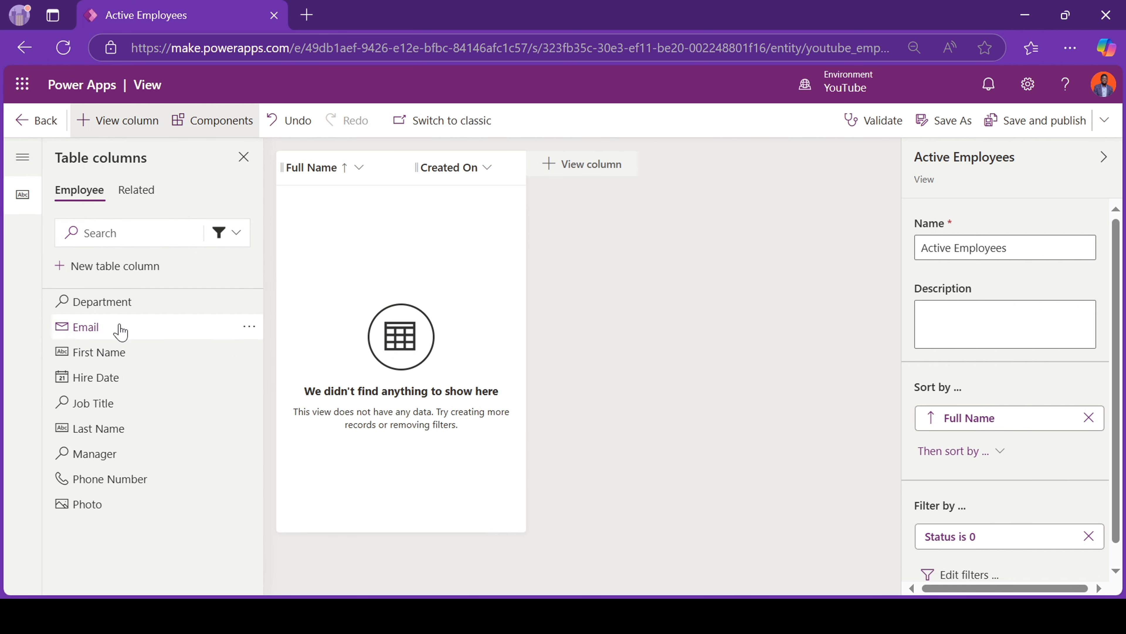
pyautogui.click(122, 306)
pyautogui.click(93, 377)
pyautogui.moveTo(95, 402); pyautogui.dragTo(607, 177)
pyautogui.moveTo(95, 352); pyautogui.dragTo(691, 175)
pyautogui.moveTo(741, 168); pyautogui.dragTo(428, 175)
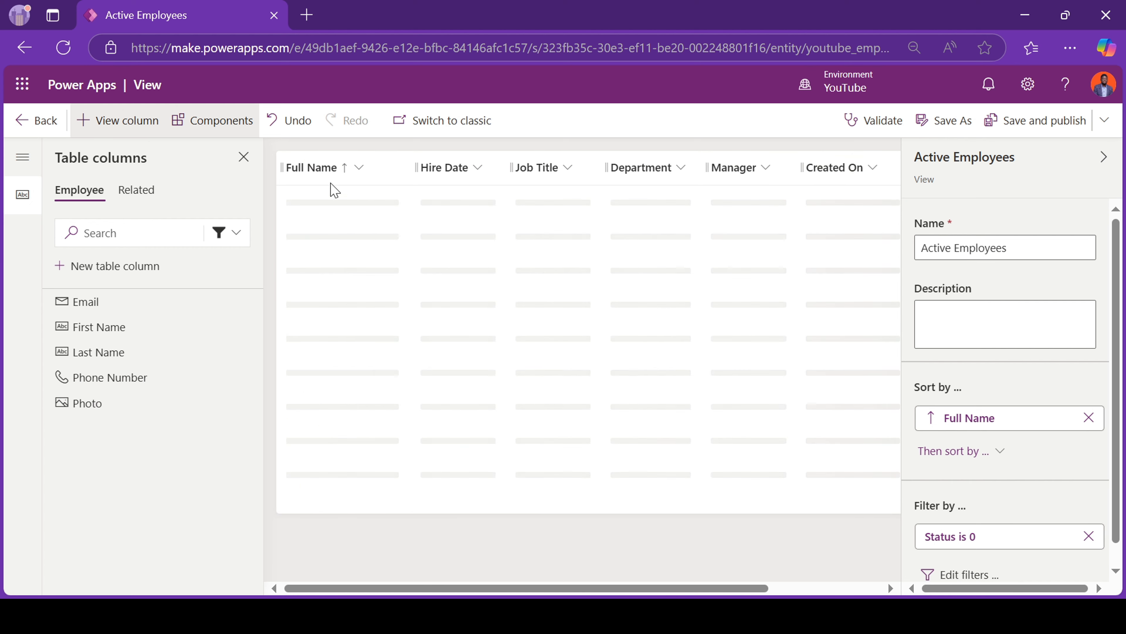
pyautogui.click(1038, 122)
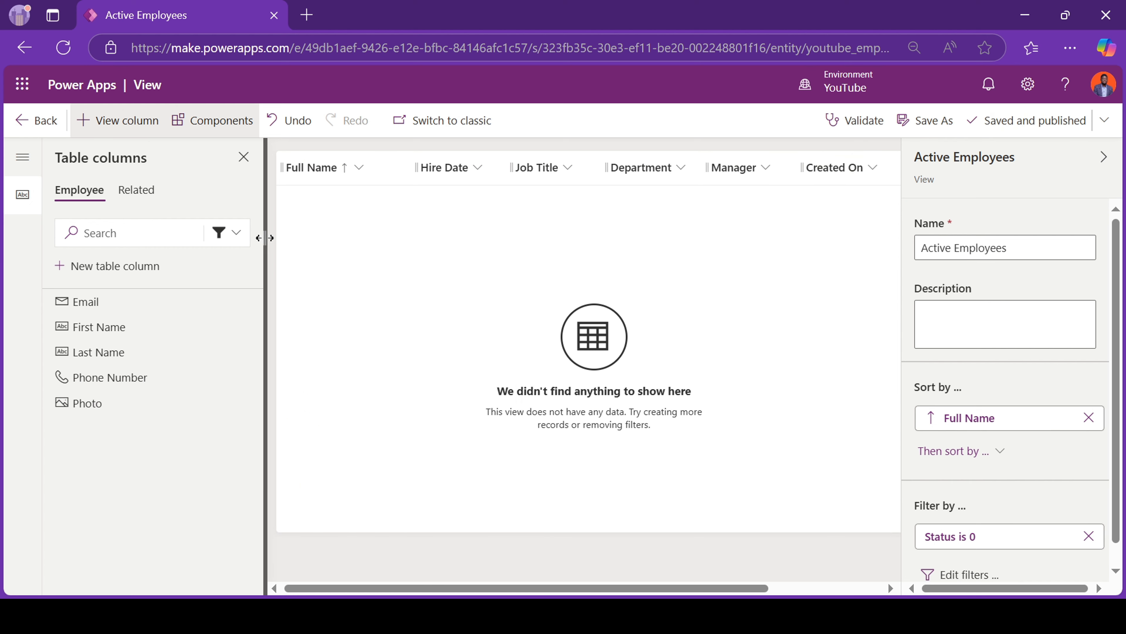
pyautogui.click(36, 120)
# Step: Open the Employee table's Information main form in the form designer
pyautogui.click(687, 181)
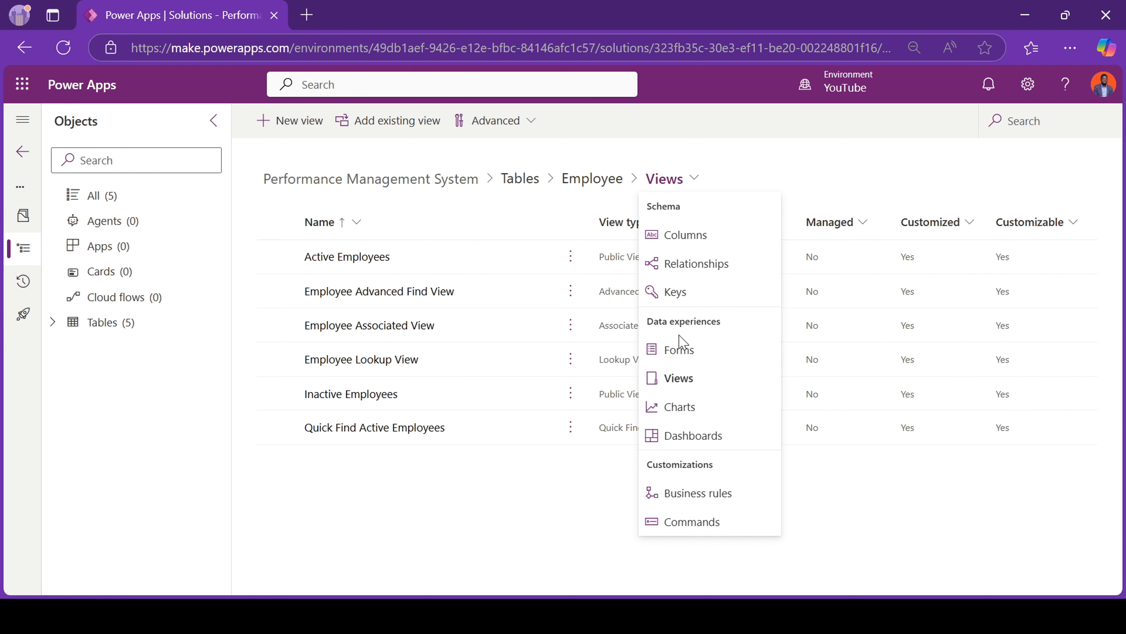
pyautogui.click(678, 349)
pyautogui.click(332, 255)
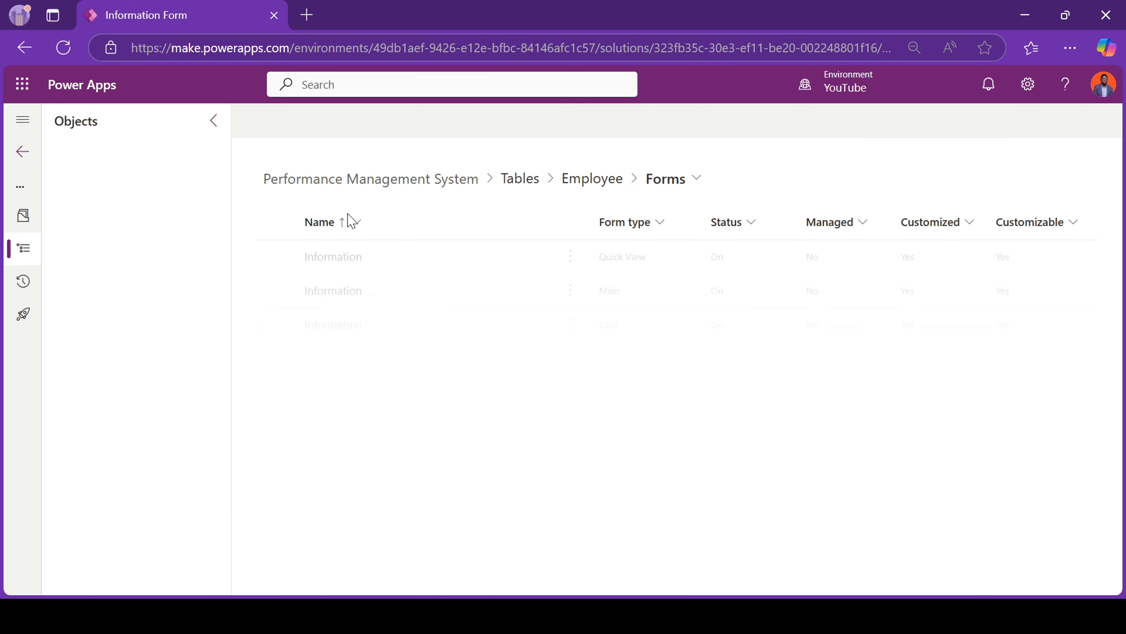
pyautogui.click(345, 294)
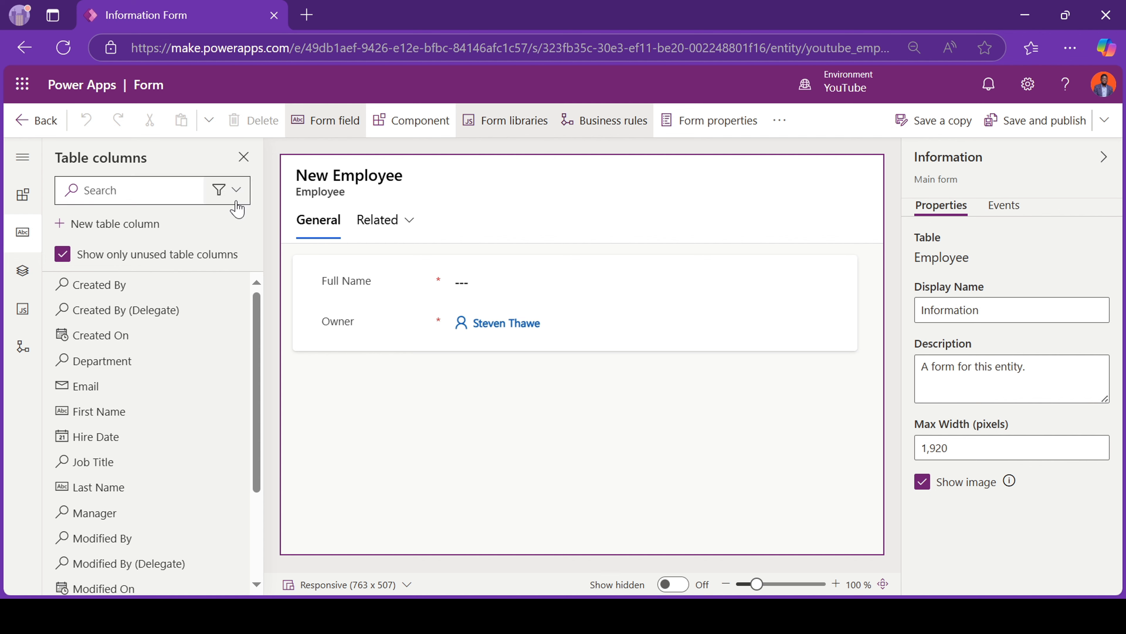
# Step: Add First Name, Last Name, Job Title, Department, Manager, Email, Phone Number, Hire Date and Photo to the form above Owner
pyautogui.click(159, 340)
pyautogui.click(116, 392)
pyautogui.click(129, 361)
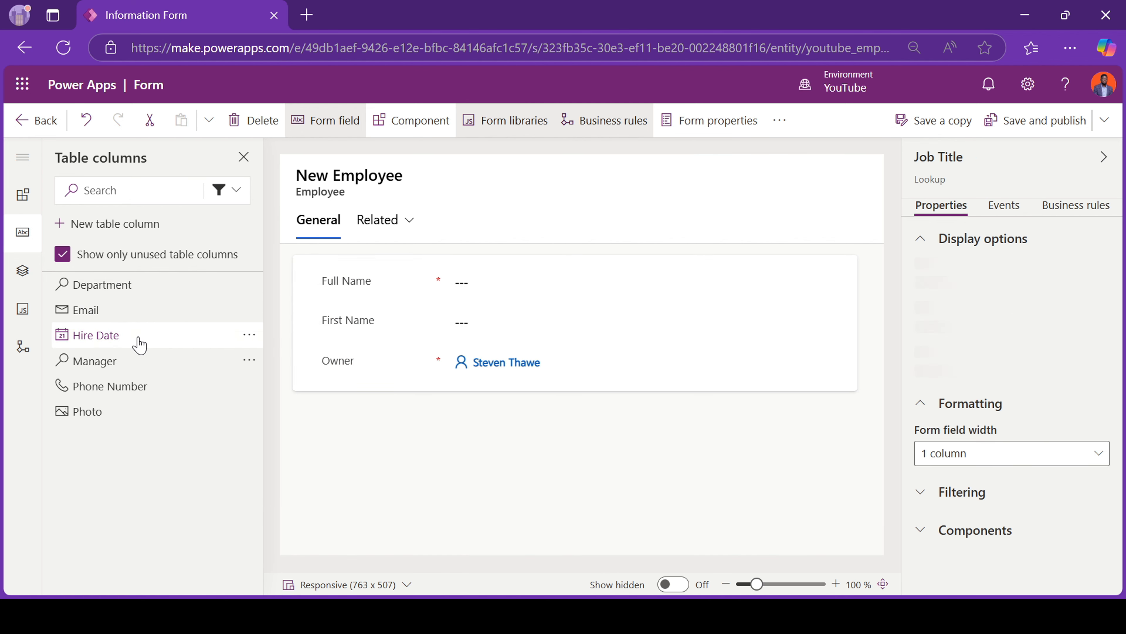
pyautogui.click(129, 287)
pyautogui.click(131, 344)
pyautogui.click(128, 285)
pyautogui.click(131, 310)
pyautogui.click(126, 286)
pyautogui.click(124, 286)
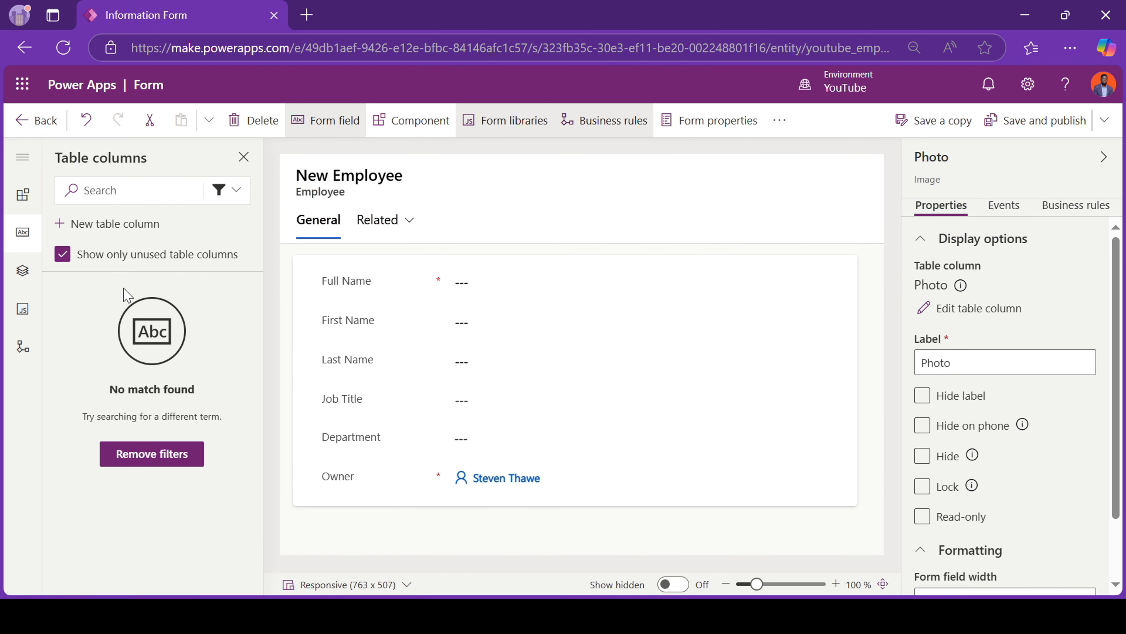
# Step: Hide the Owner field on the Employee form
pyautogui.click(361, 504)
pyautogui.scroll(-3, 362, 504)
pyautogui.click(361, 503)
pyautogui.click(923, 455)
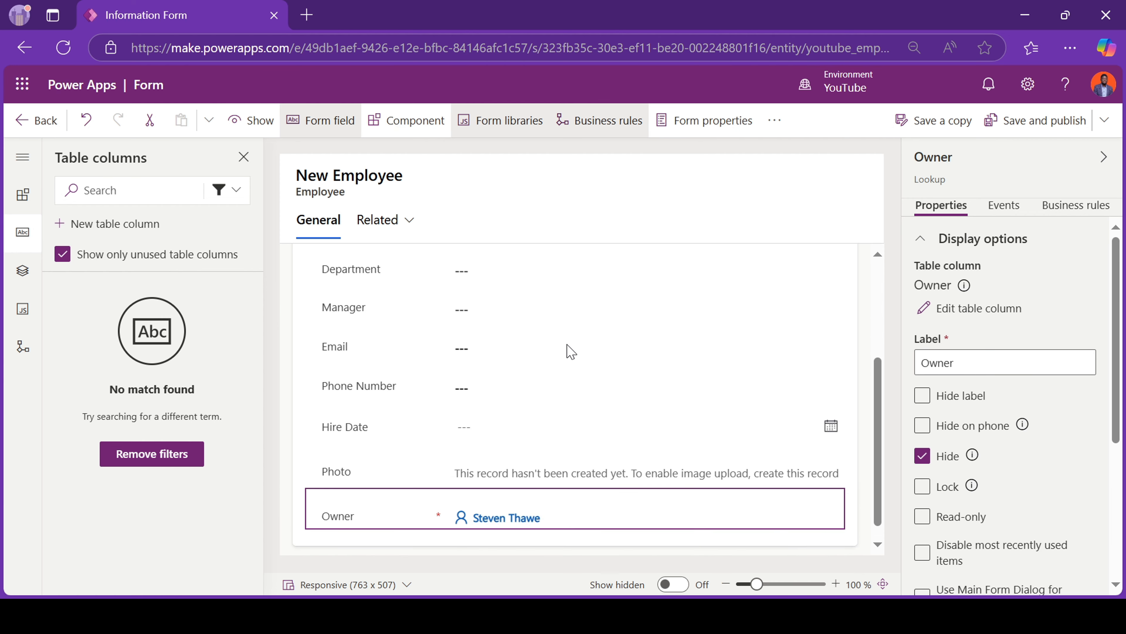
# Step: Edit the Full Name table column from the form, change its requirement setting, and save the column
pyautogui.scroll(4, 565, 348)
pyautogui.click(566, 280)
pyautogui.click(931, 309)
pyautogui.click(747, 433)
pyautogui.click(657, 515)
pyautogui.click(657, 569)
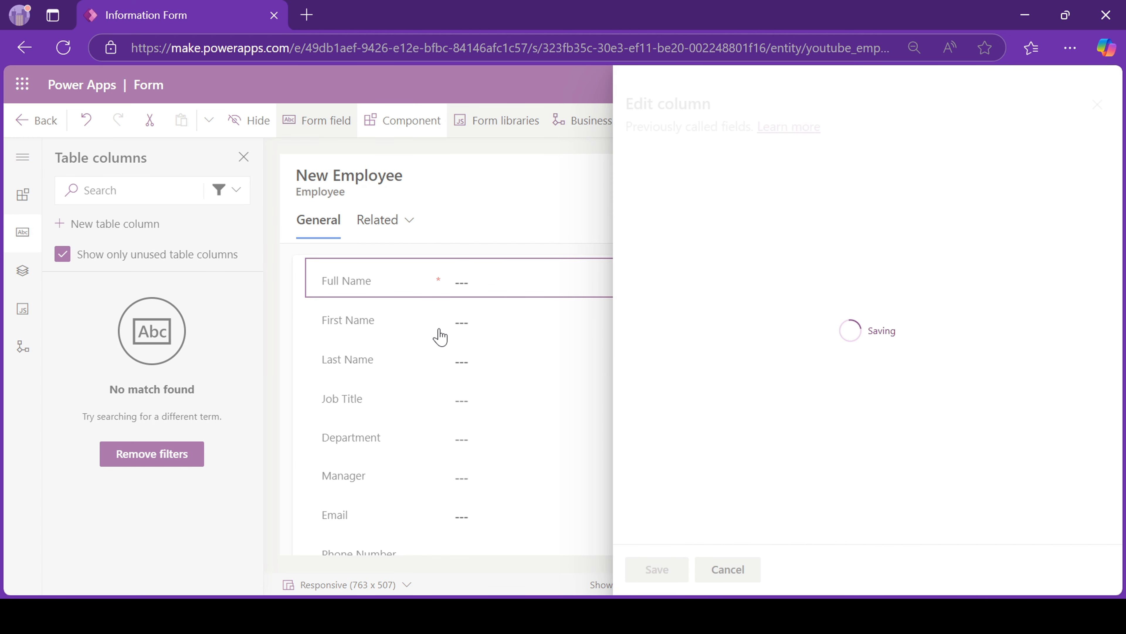
# Step: Start a new business rule for the Employee table and name its condition If first name has data
pyautogui.click(22, 347)
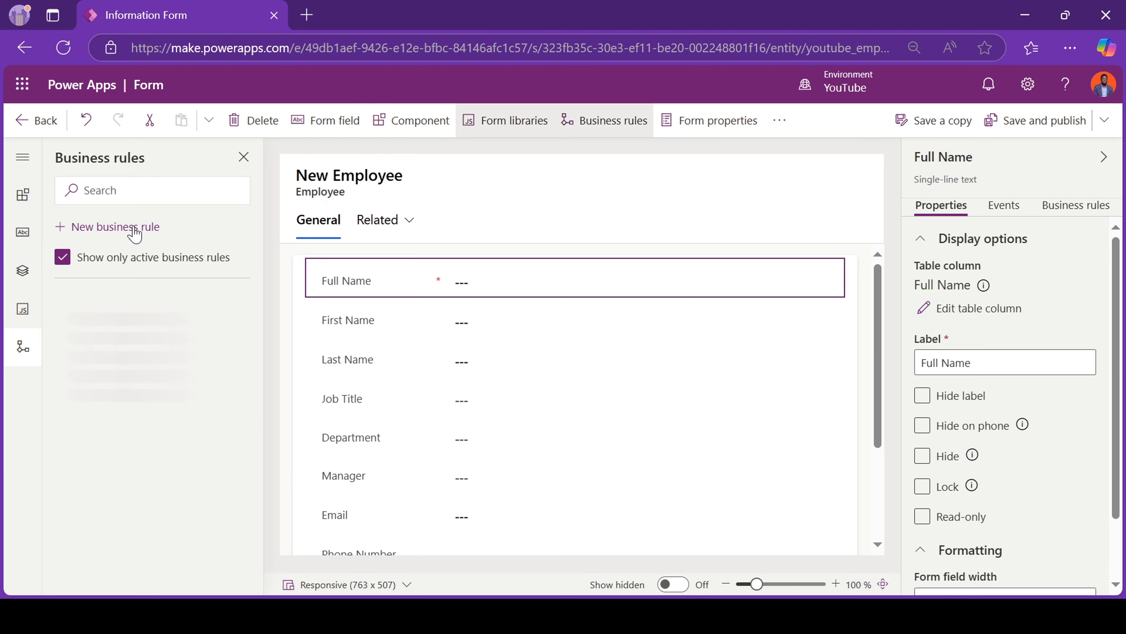
pyautogui.click(133, 227)
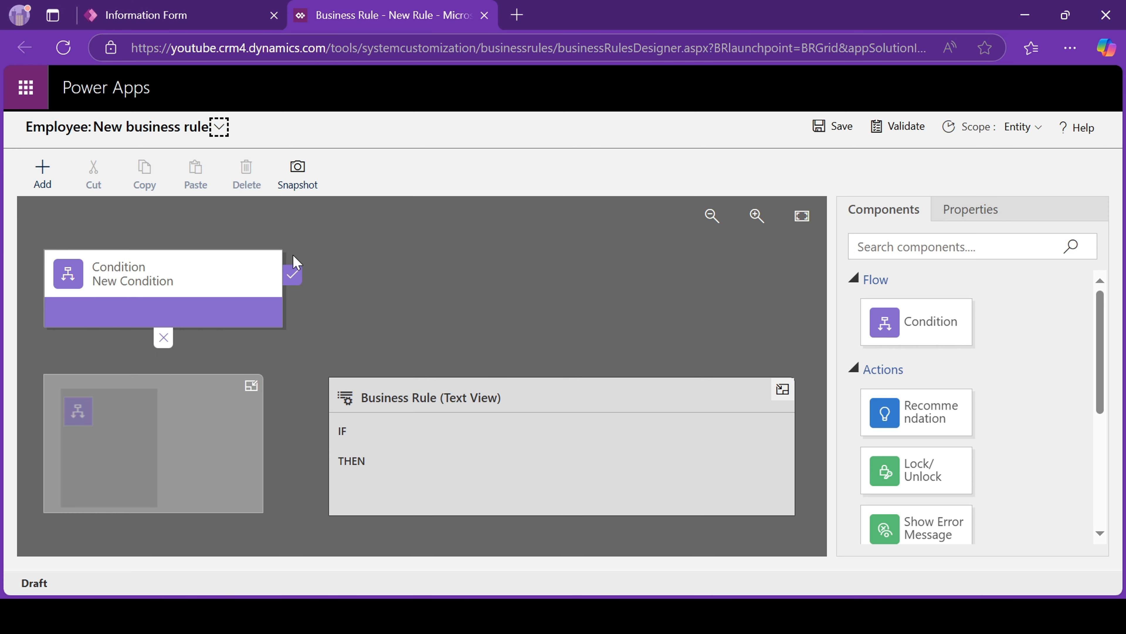
pyautogui.tripleClick(951, 305)
pyautogui.write('Set')
pyautogui.tripleClick(951, 303)
pyautogui.write('If firs')
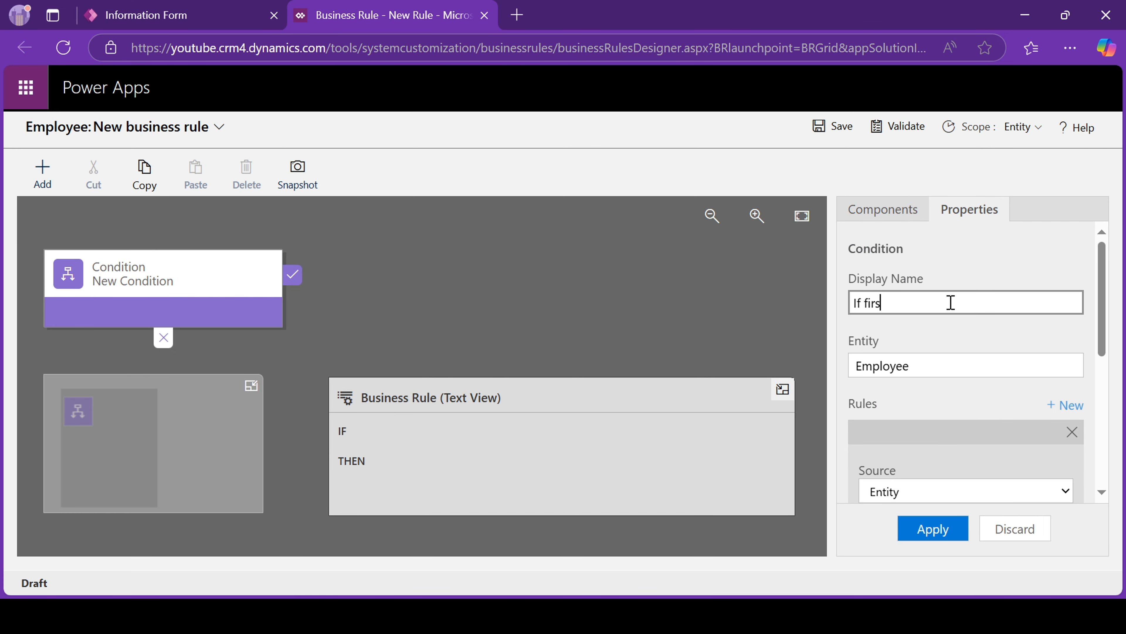
pyautogui.write('t name has data')
# Step: Set the condition's rule to First Name contains data and apply it
pyautogui.scroll(-3, 948, 311)
pyautogui.click(897, 412)
pyautogui.click(917, 100)
pyautogui.scroll(-4, 913, 355)
pyautogui.click(905, 377)
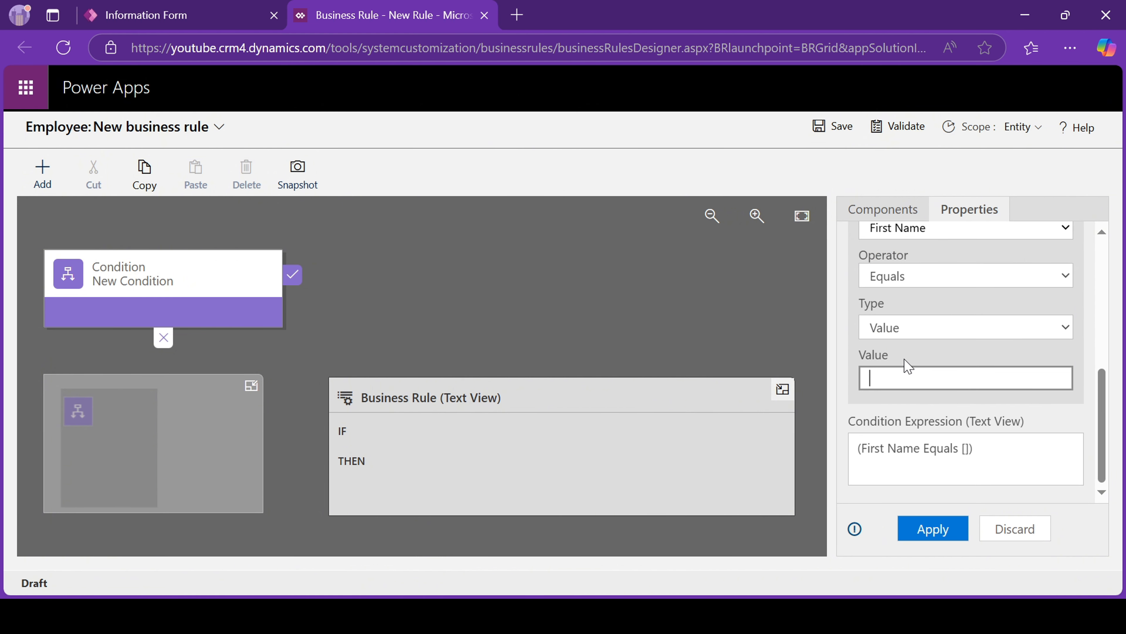
pyautogui.click(985, 329)
pyautogui.click(933, 528)
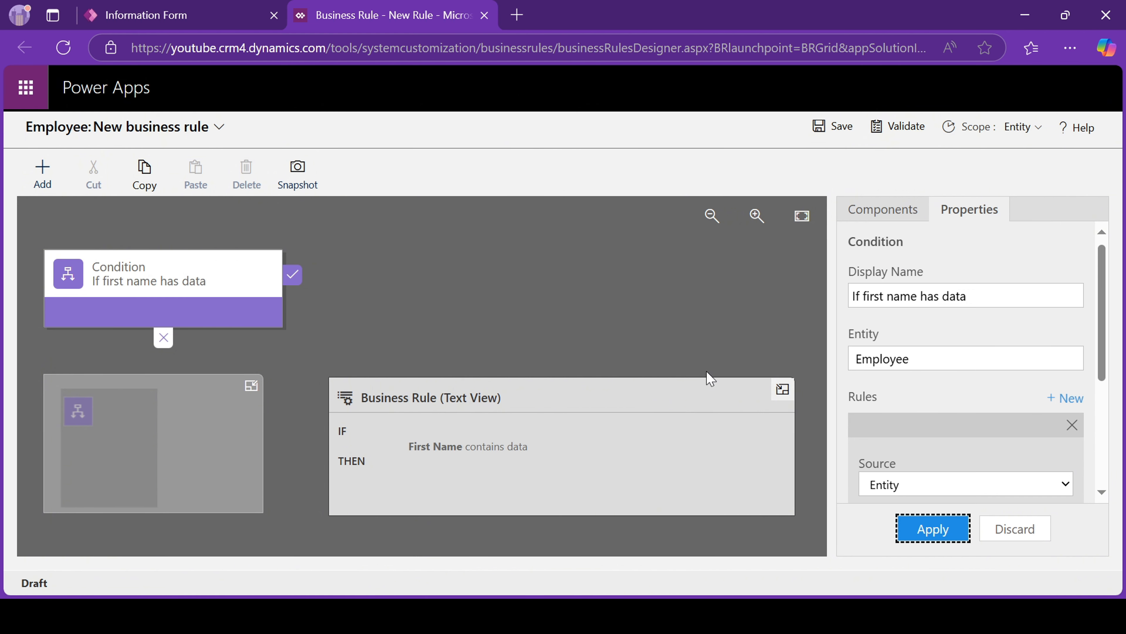
# Step: Attach a Set Field Value action to the condition's true branch
pyautogui.click(883, 209)
pyautogui.scroll(-2, 929, 517)
pyautogui.moveTo(922, 342); pyautogui.dragTo(328, 315)
pyautogui.scroll(-2, 922, 417)
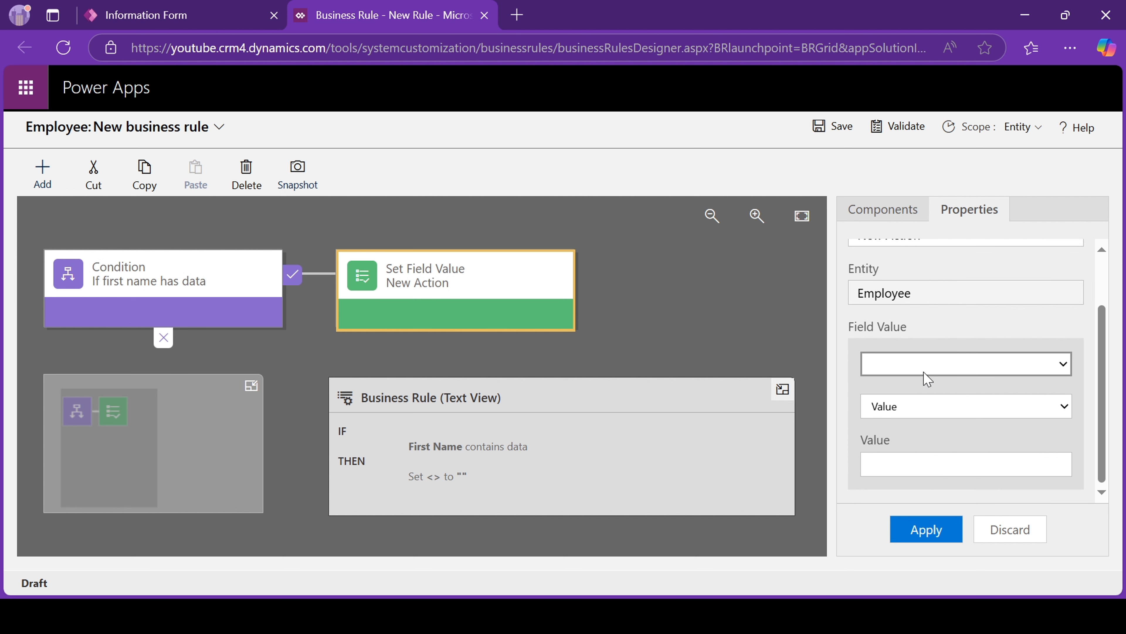
# Step: Try to make the Set Field Value action fill Full Name from another Employee field
pyautogui.click(924, 152)
pyautogui.click(909, 454)
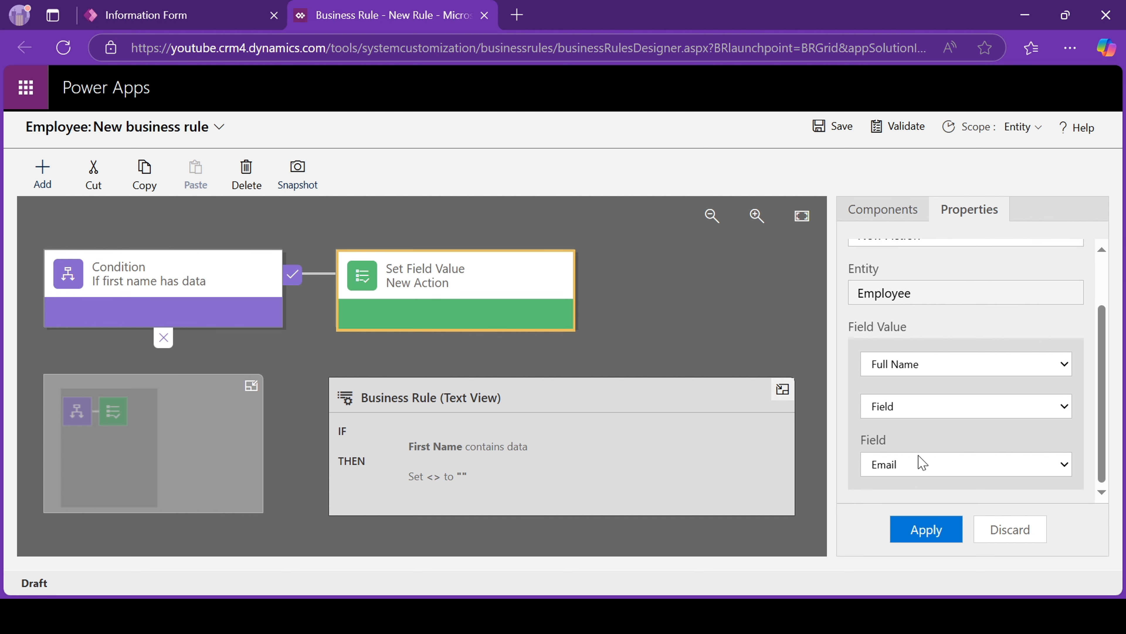
pyautogui.click(917, 458)
pyautogui.click(926, 377)
pyautogui.scroll(1, 919, 448)
pyautogui.click(924, 449)
pyautogui.click(923, 444)
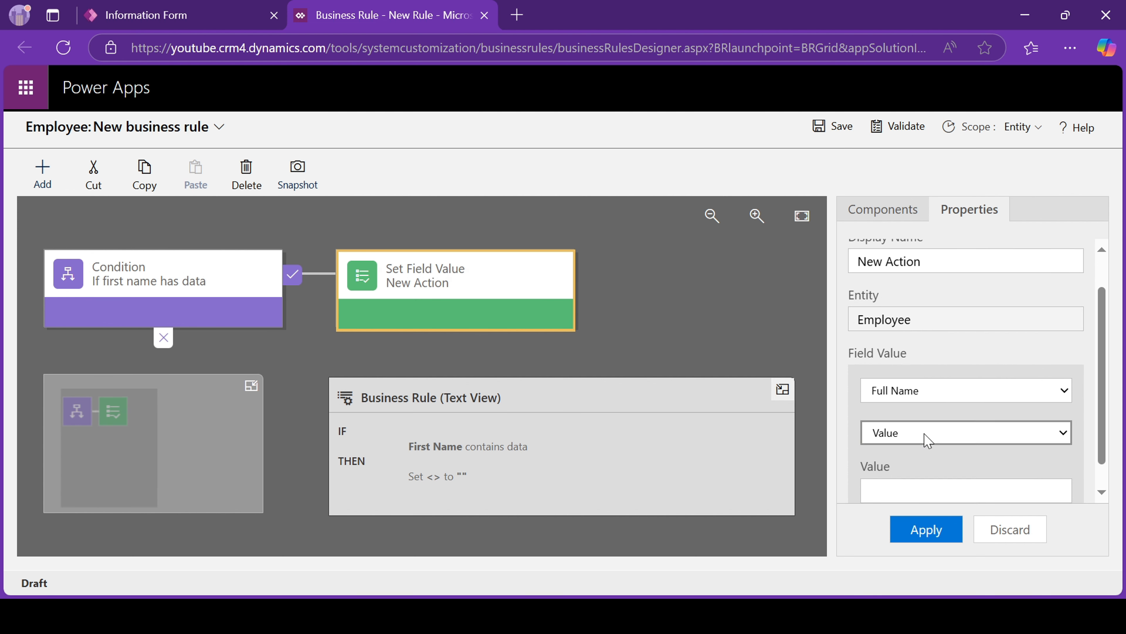
pyautogui.click(882, 212)
pyautogui.moveTo(927, 394); pyautogui.dragTo(621, 274)
pyautogui.click(926, 438)
pyautogui.click(923, 143)
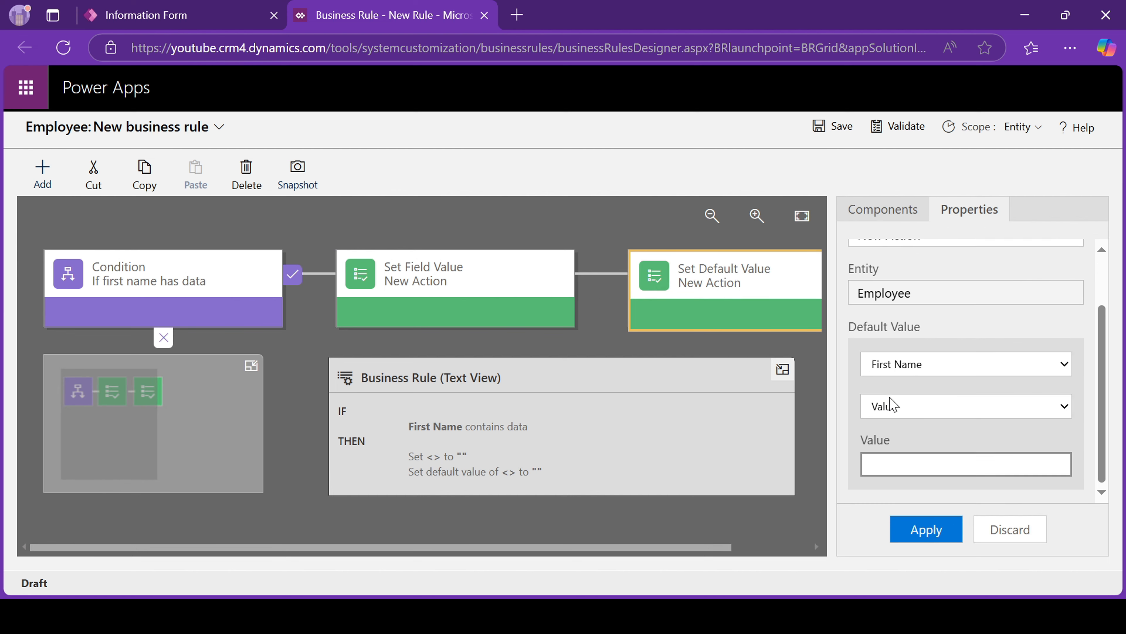
pyautogui.click(891, 400)
pyautogui.click(907, 444)
pyautogui.click(244, 180)
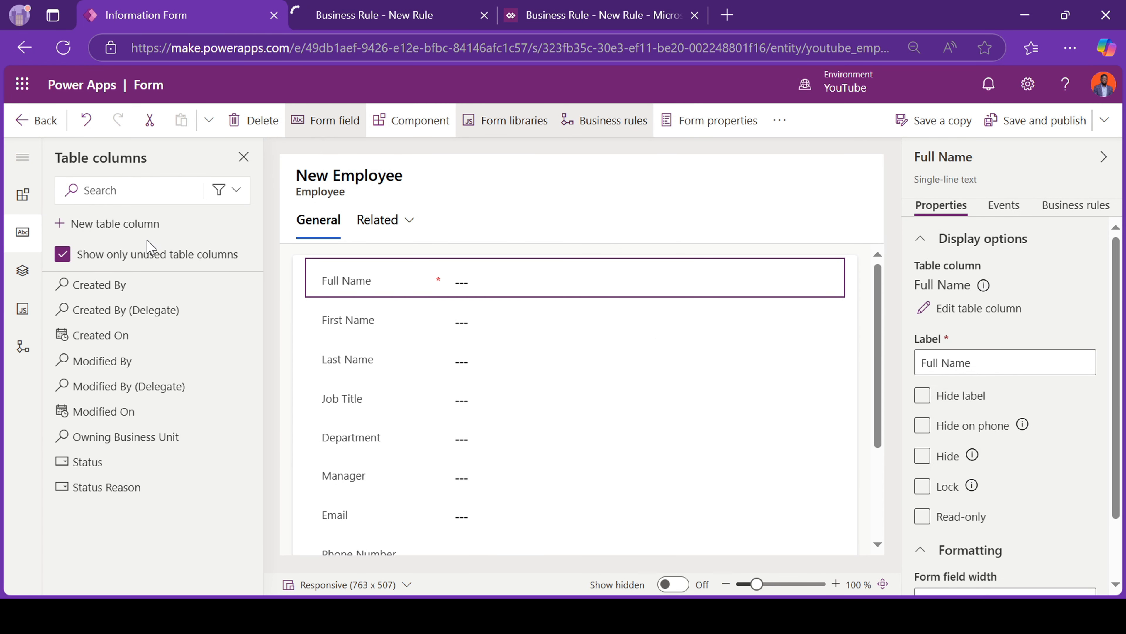
# Step: Start a new Employee table column named Full Name Calculated Field with the Formula data type
pyautogui.click(146, 225)
pyautogui.write('Full Name Calculated F')
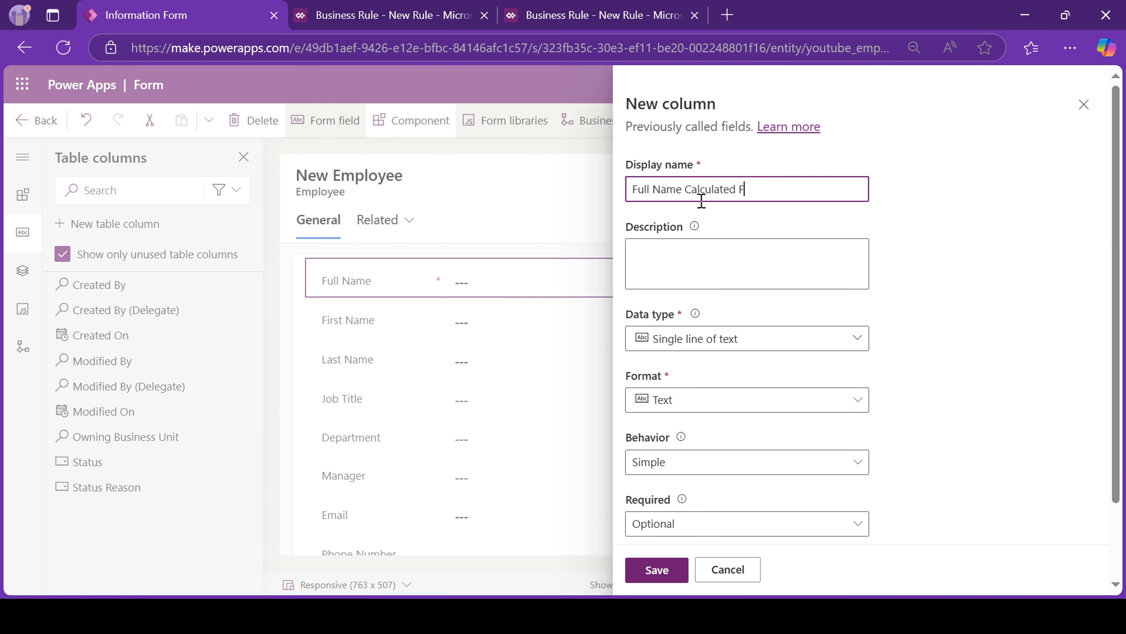
pyautogui.write('ield')
pyautogui.click(741, 342)
pyautogui.scroll(-2, 666, 576)
pyautogui.click(666, 575)
# Step: Set the column's formula to 'First Name'&" "&'Last Name' and save the column
pyautogui.click(694, 415)
pyautogui.write('First')
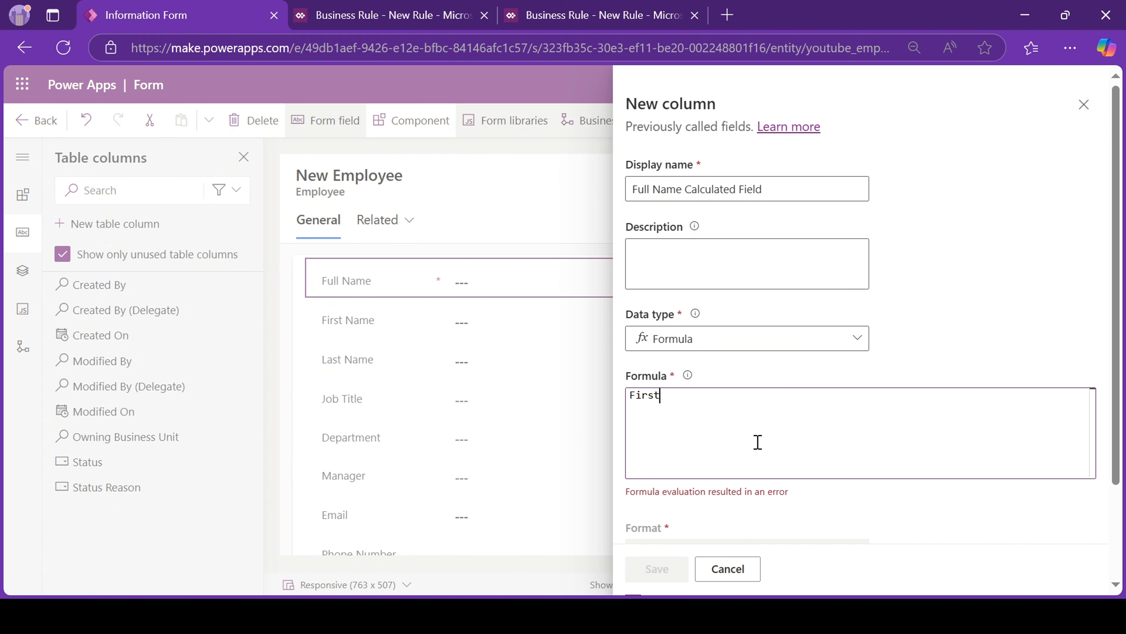
pyautogui.press('BackSpace')
pyautogui.press('BackSpace')
pyautogui.press('BackSpace')
pyautogui.scroll(-3, 900, 324)
pyautogui.write('F')
pyautogui.click(732, 342)
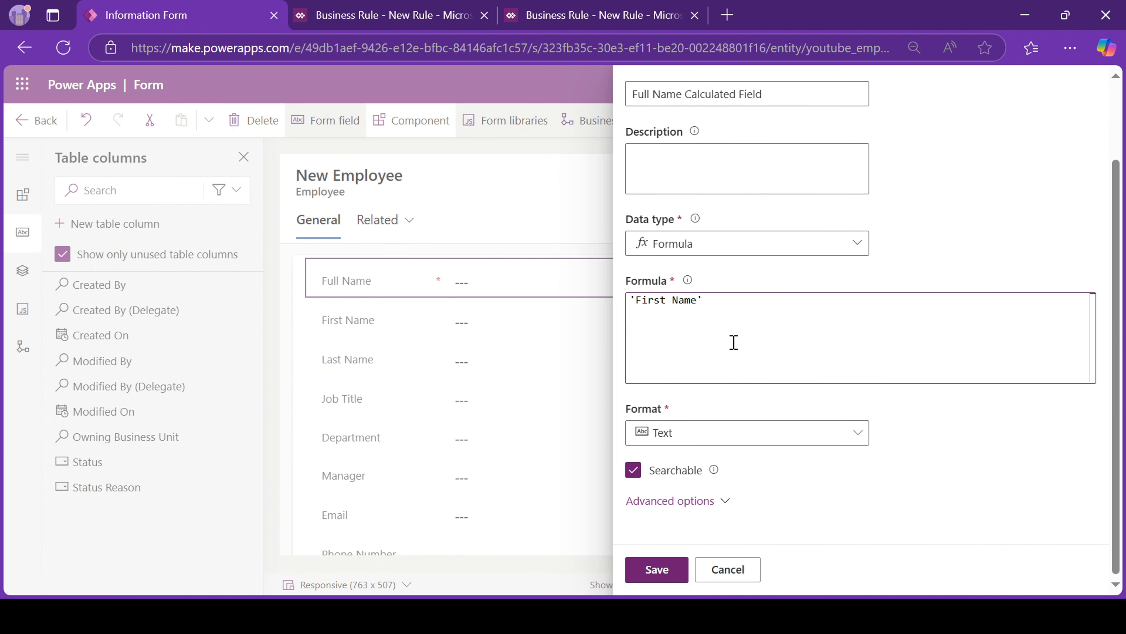
pyautogui.write('&&')
pyautogui.press('Left')
pyautogui.write('" "')
pyautogui.press('Right')
pyautogui.write('las')
pyautogui.press('Tab')
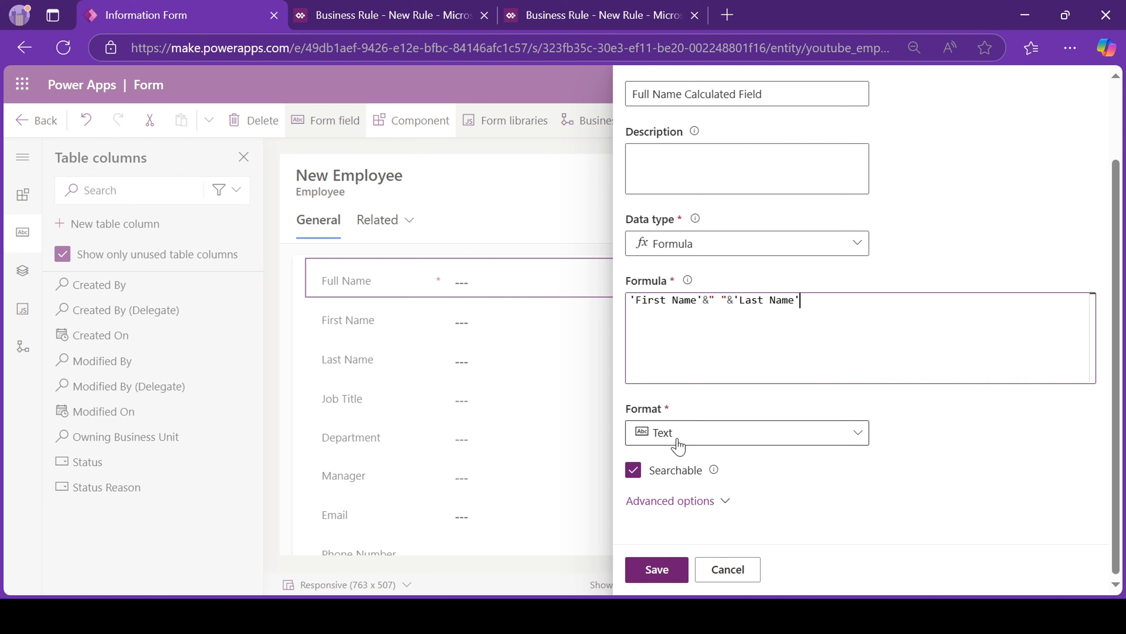
pyautogui.click(661, 568)
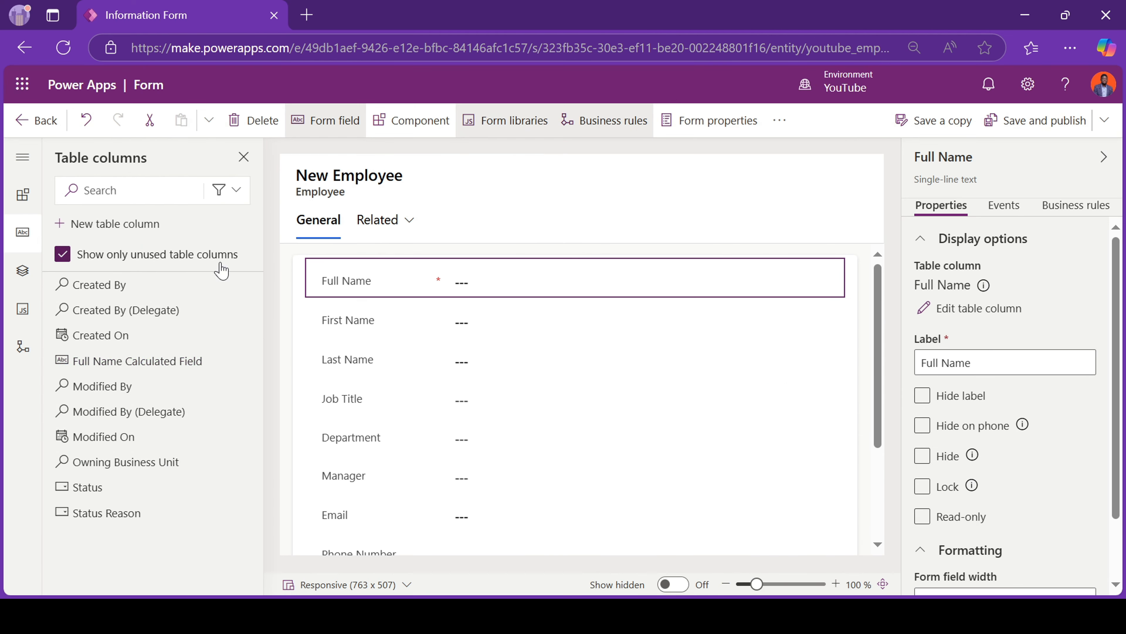
# Step: Add the Full Name Calculated Field to the Employee form and hide it
pyautogui.moveTo(137, 361); pyautogui.dragTo(453, 492)
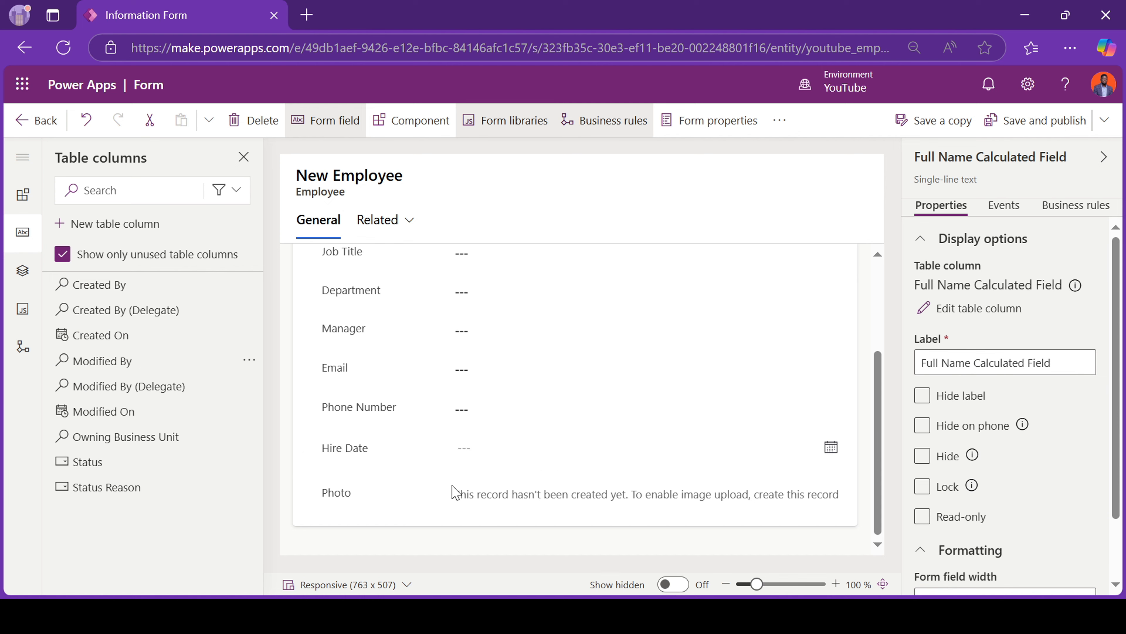
pyautogui.click(923, 455)
# Step: Start a new Employee business rule, set its condition to First Name contains data, and apply it
pyautogui.click(23, 347)
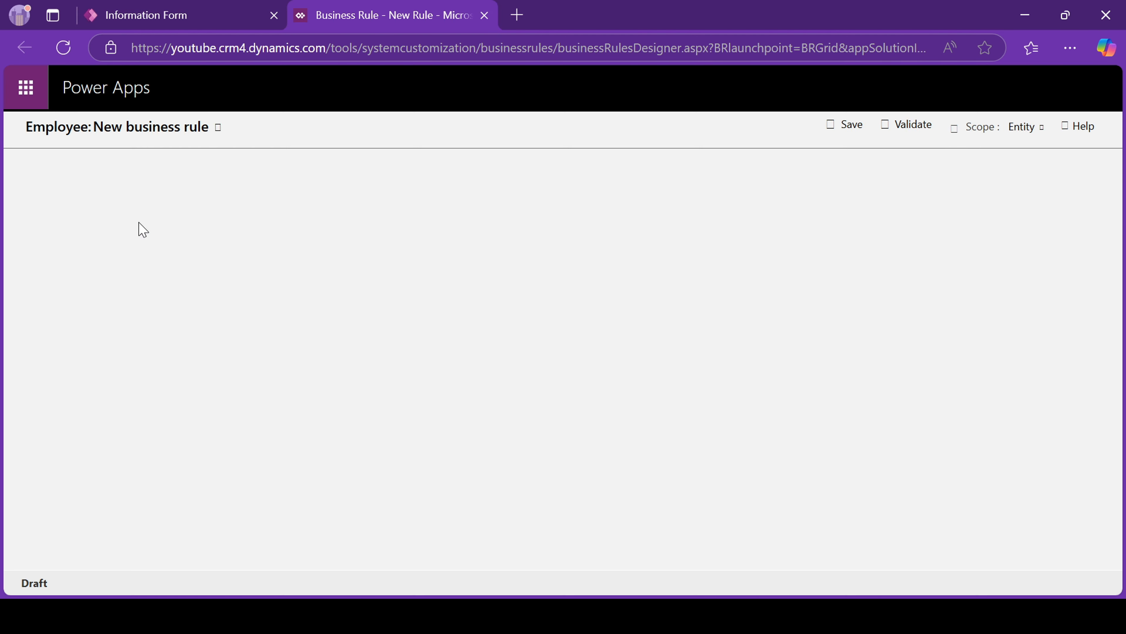
pyautogui.scroll(-3, 944, 415)
pyautogui.click(944, 415)
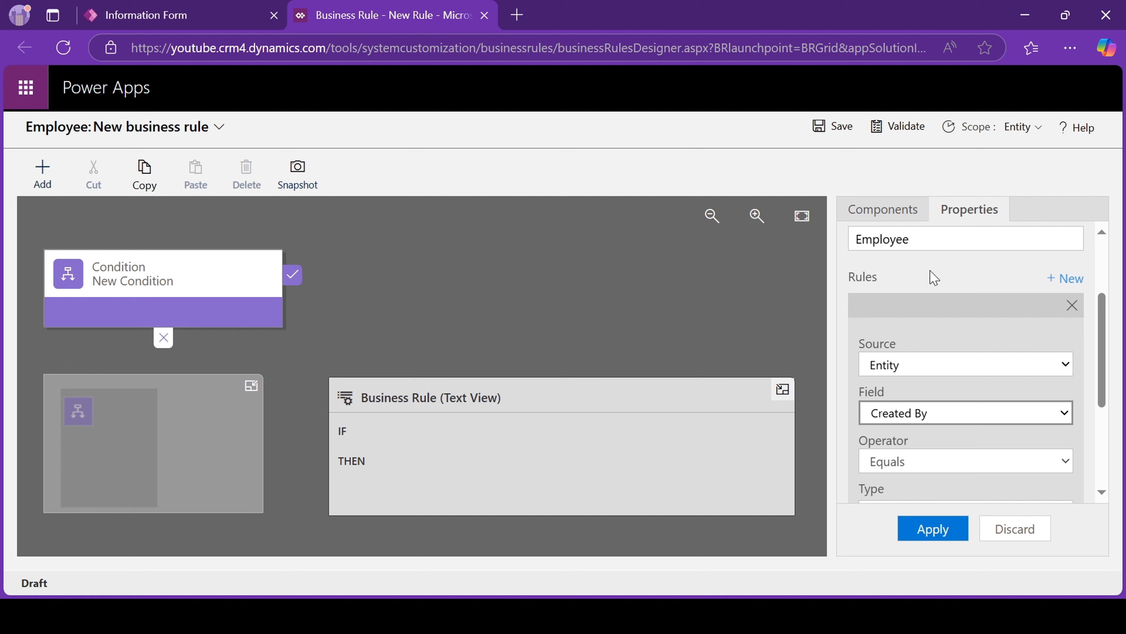
pyautogui.click(927, 128)
pyautogui.scroll(-4, 935, 373)
pyautogui.click(936, 377)
pyautogui.click(920, 276)
pyautogui.click(928, 505)
pyautogui.click(933, 528)
# Step: Name the condition If First Name Contains data and apply it
pyautogui.scroll(-5, 967, 444)
pyautogui.moveTo(999, 450); pyautogui.dragTo(862, 450)
pyautogui.scroll(5, 938, 264)
pyautogui.tripleClick(900, 301)
pyautogui.write('If')
pyautogui.write('First Name Contains data')
pyautogui.click(933, 528)
# Step: Attach a Set Field Value action to the condition's true branch
pyautogui.click(880, 213)
pyautogui.moveTo(909, 387); pyautogui.dragTo(356, 316)
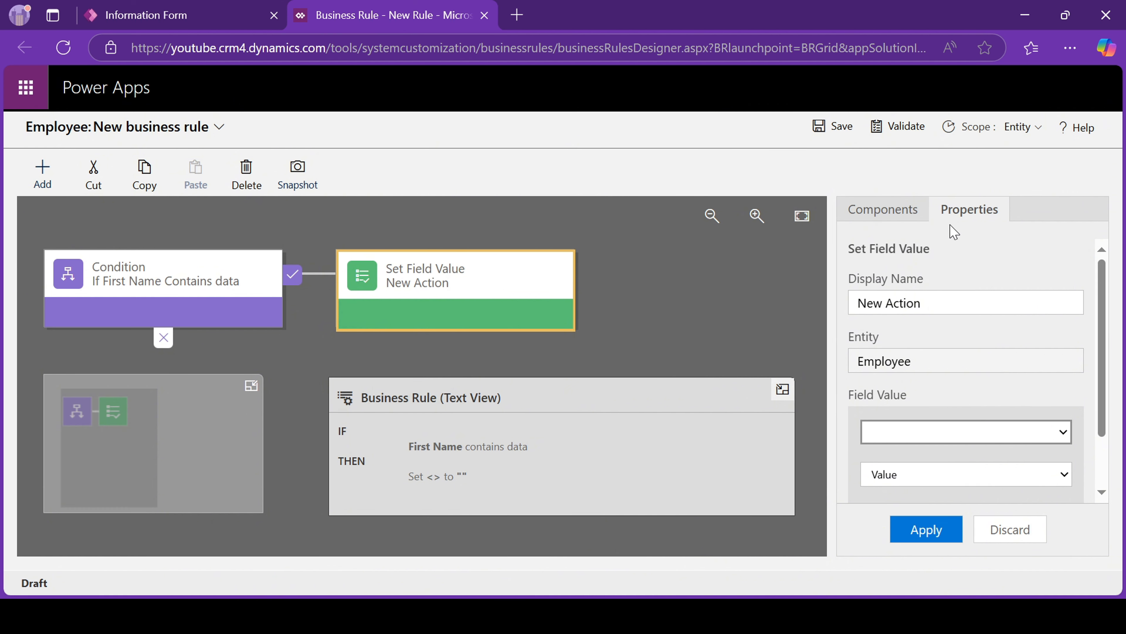
pyautogui.click(926, 531)
# Step: Set the action to fill Full Name from the field Full Name Calculated Field and apply it
pyautogui.click(938, 432)
pyautogui.click(928, 171)
pyautogui.scroll(-3, 936, 400)
pyautogui.click(923, 464)
pyautogui.click(930, 404)
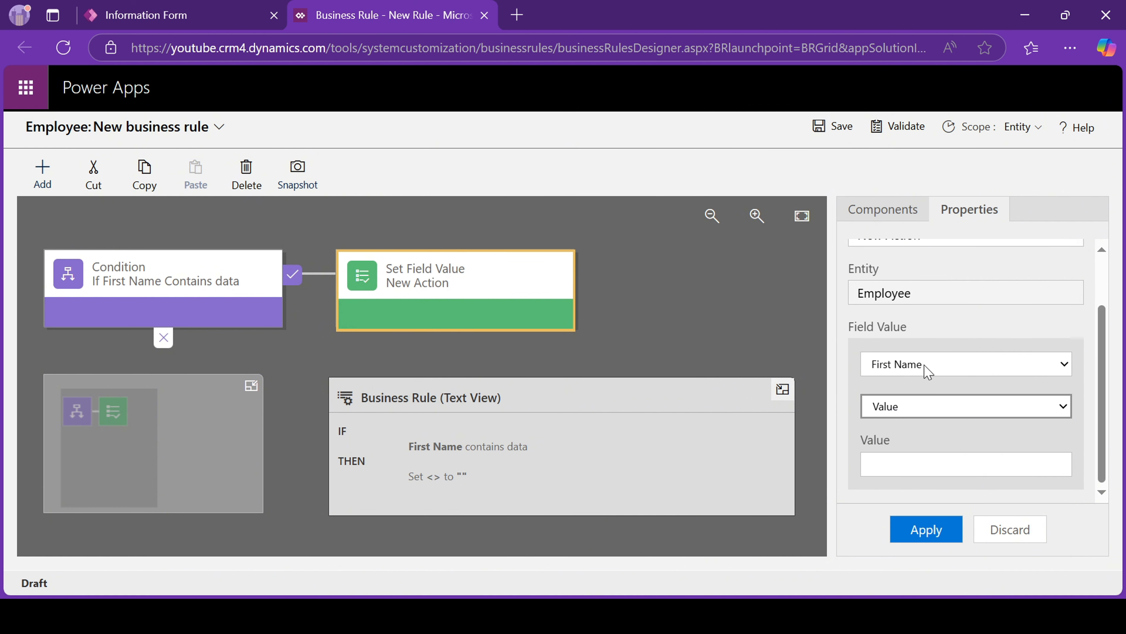
pyautogui.click(925, 366)
pyautogui.click(928, 137)
pyautogui.click(926, 406)
pyautogui.click(916, 428)
pyautogui.click(917, 467)
pyautogui.click(916, 519)
pyautogui.click(908, 534)
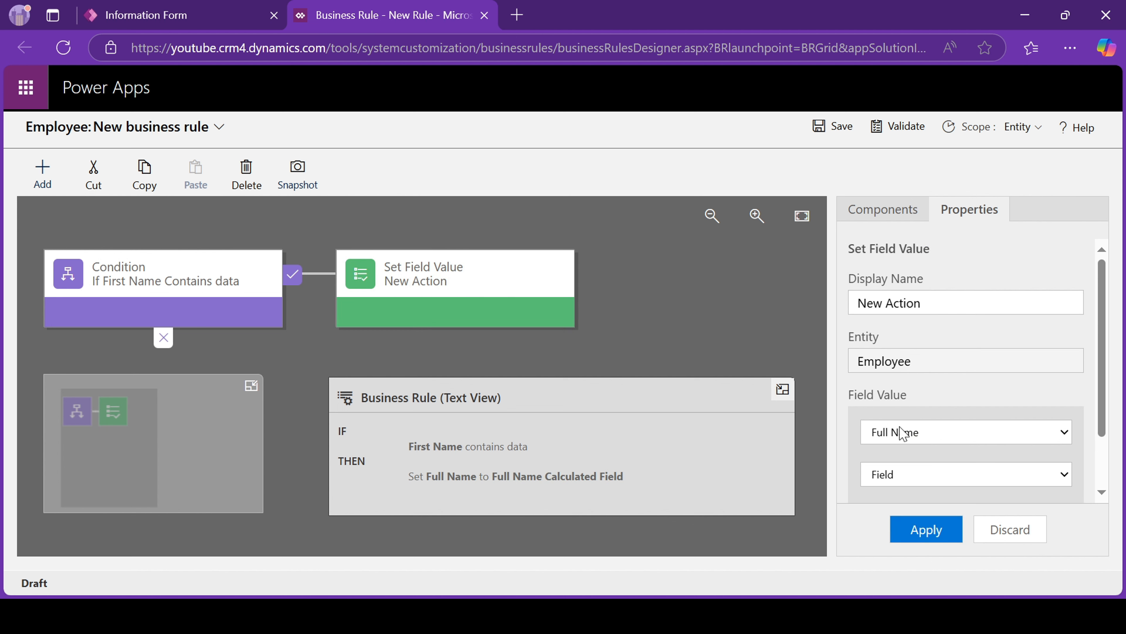
# Step: Name the action Set full name to calculated name field and apply it
pyautogui.tripleClick(929, 303)
pyautogui.write('Set')
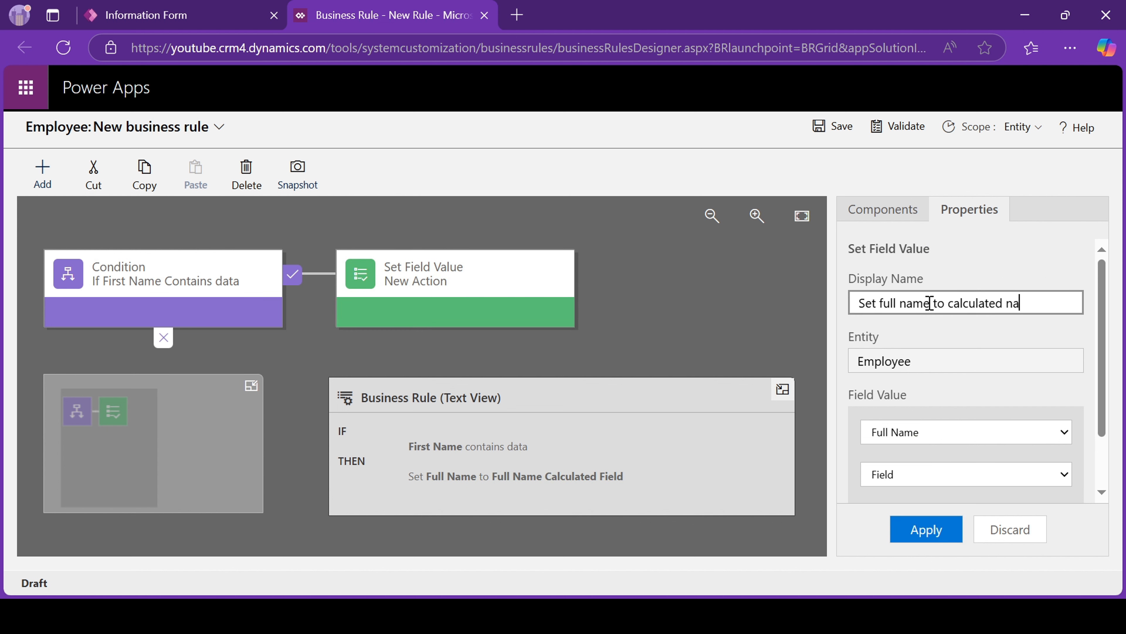
pyautogui.write(' full name to calculated name field')
pyautogui.click(926, 529)
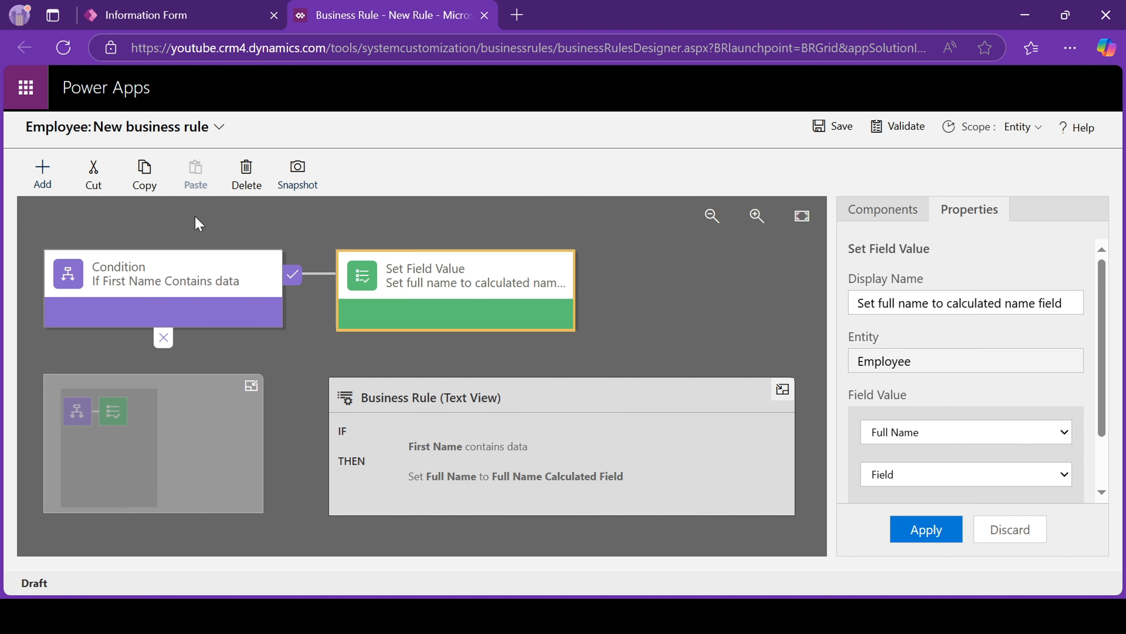
# Step: Save the business rule under the name Full name config and activate it
pyautogui.click(219, 127)
pyautogui.click(821, 131)
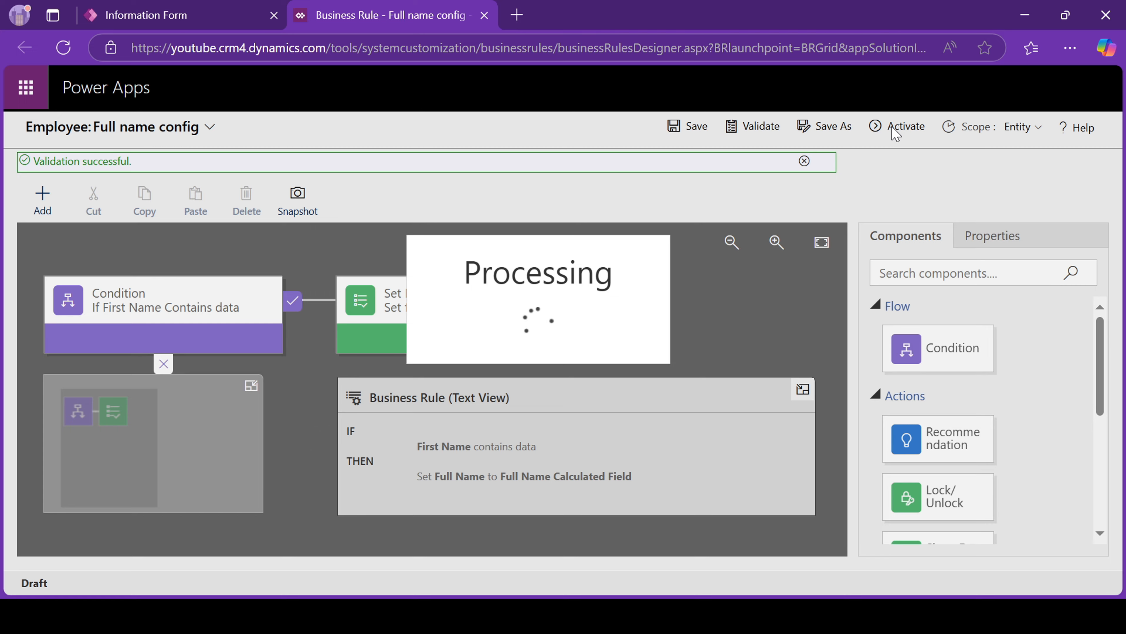
pyautogui.click(894, 133)
pyautogui.click(673, 420)
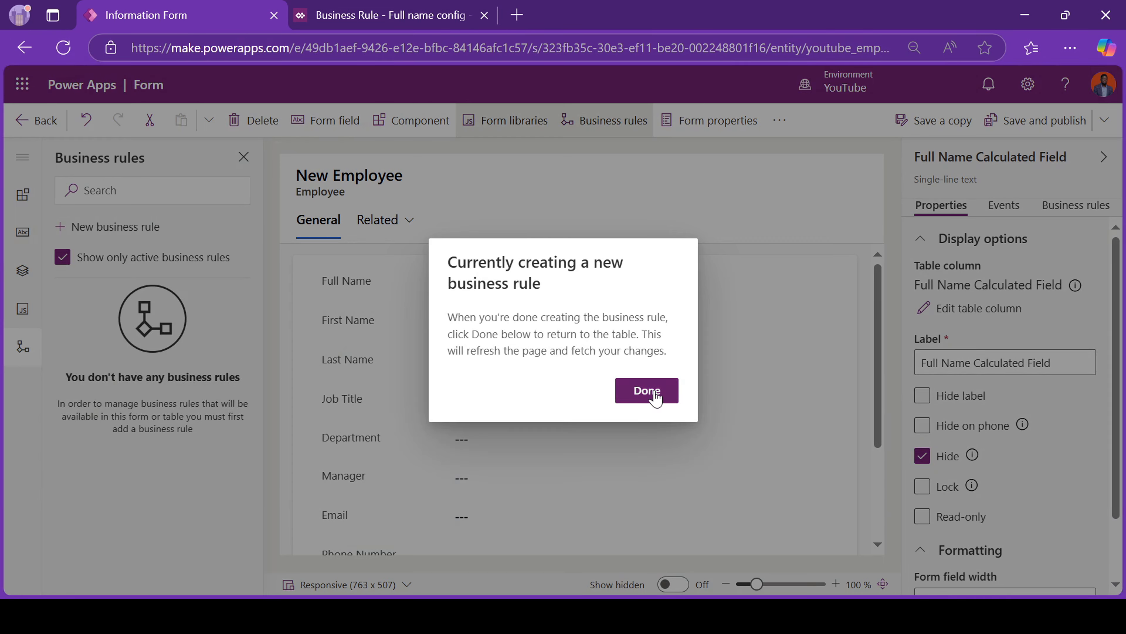
# Step: Finish the rule creation in the form designer, save and publish the Employee form, and return to the solution
pyautogui.click(655, 397)
pyautogui.click(1046, 129)
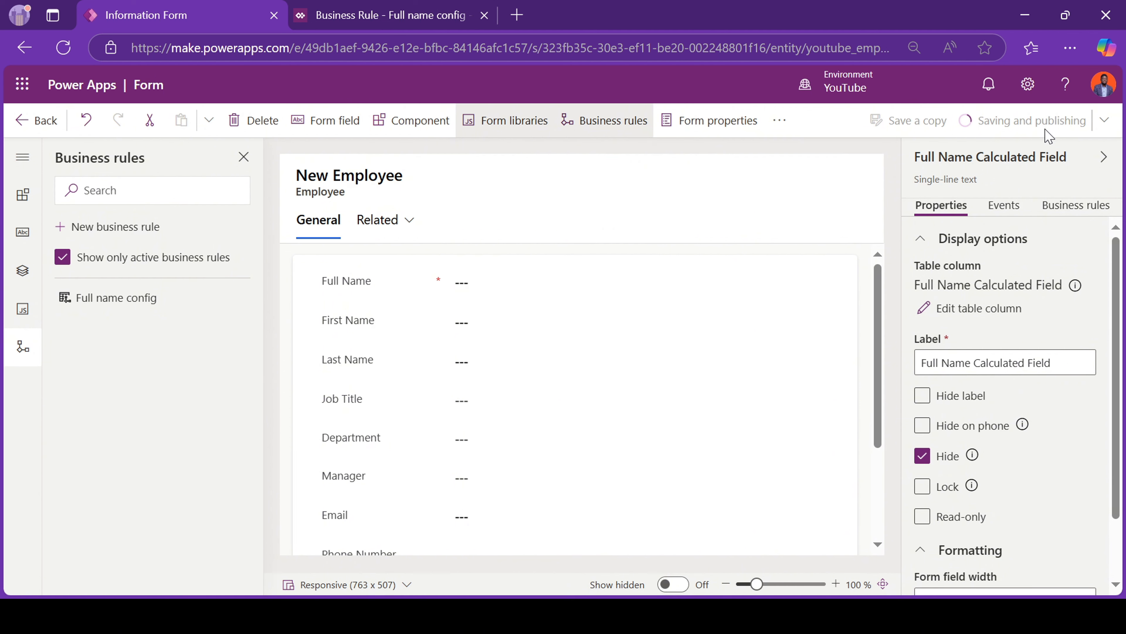
pyautogui.click(35, 119)
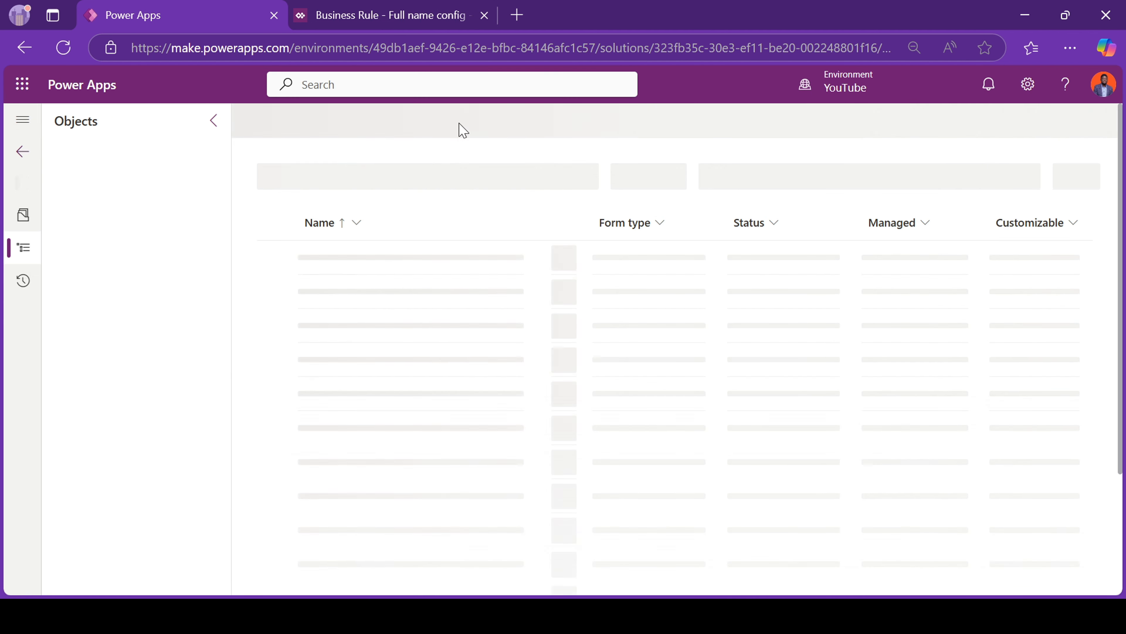
# Step: Start a new table in the Performance Management System solution with the display name Employee Goal
pyautogui.click(112, 330)
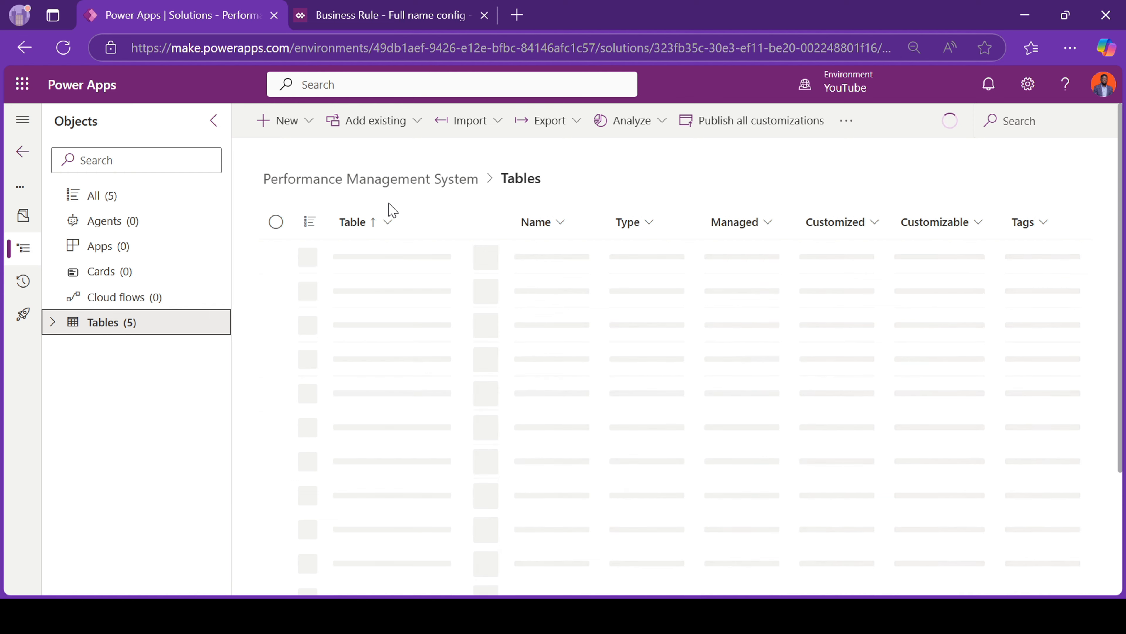
pyautogui.click(277, 120)
pyautogui.moveTo(289, 351)
pyautogui.click(437, 358)
pyautogui.write('Employee Goal')
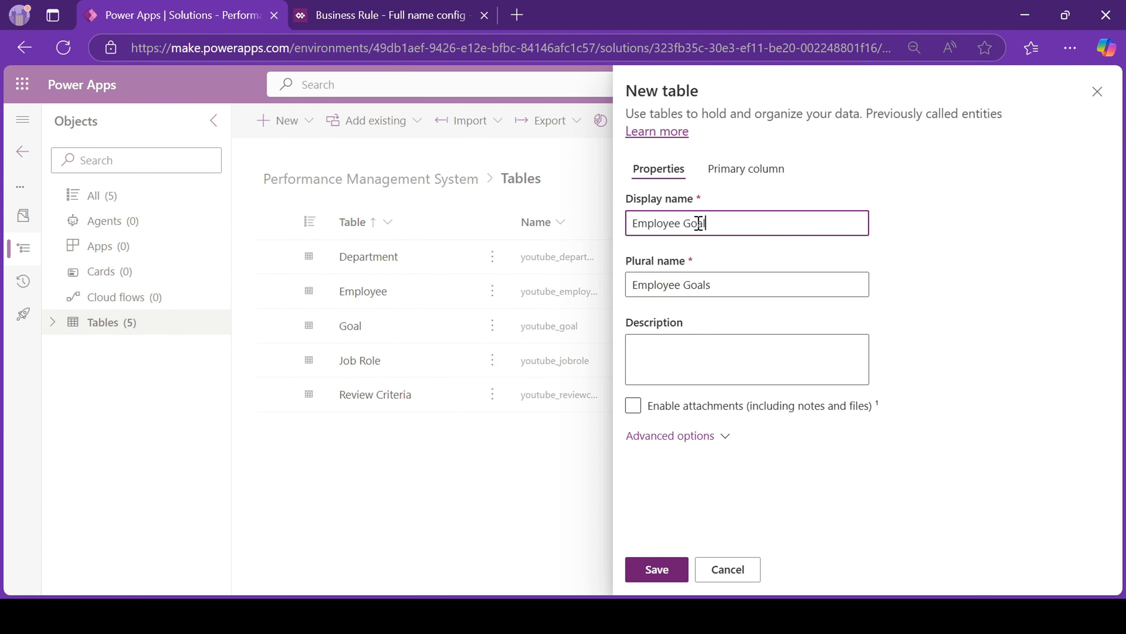
# Step: Name the new table's primary column Employee Goal Number and save the table
pyautogui.click(746, 169)
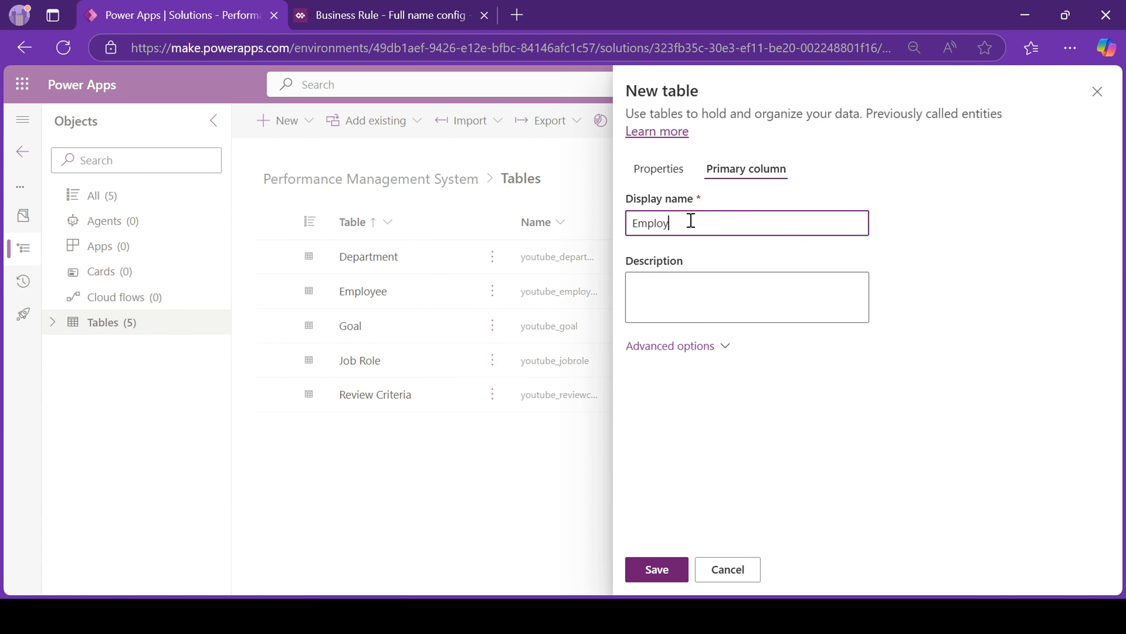
pyautogui.click(691, 346)
pyautogui.click(670, 465)
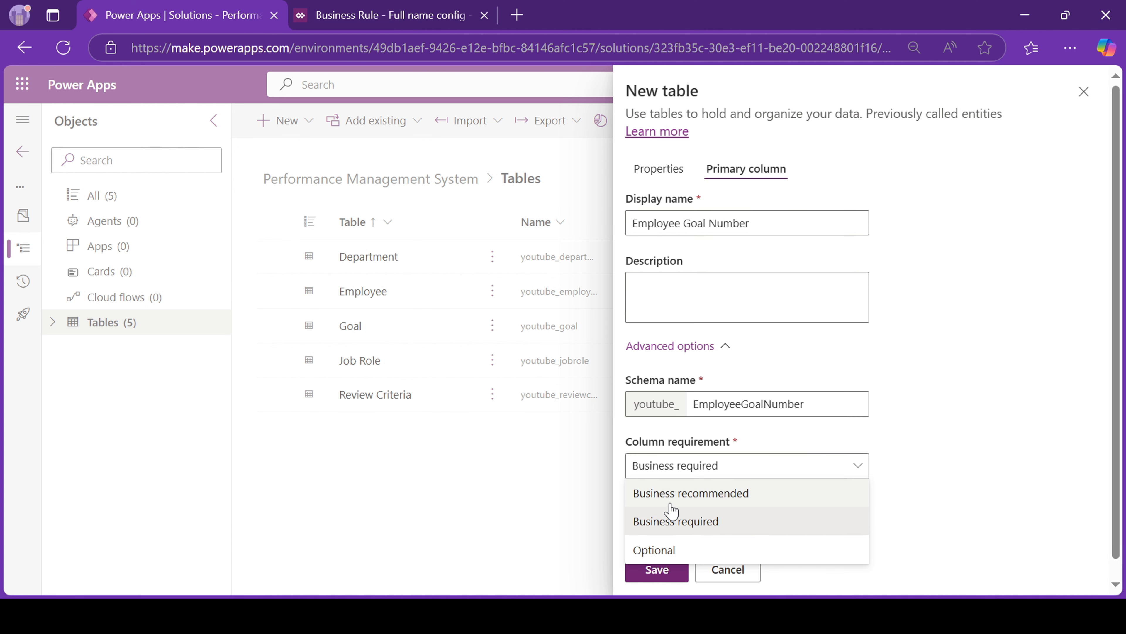
pyautogui.click(657, 569)
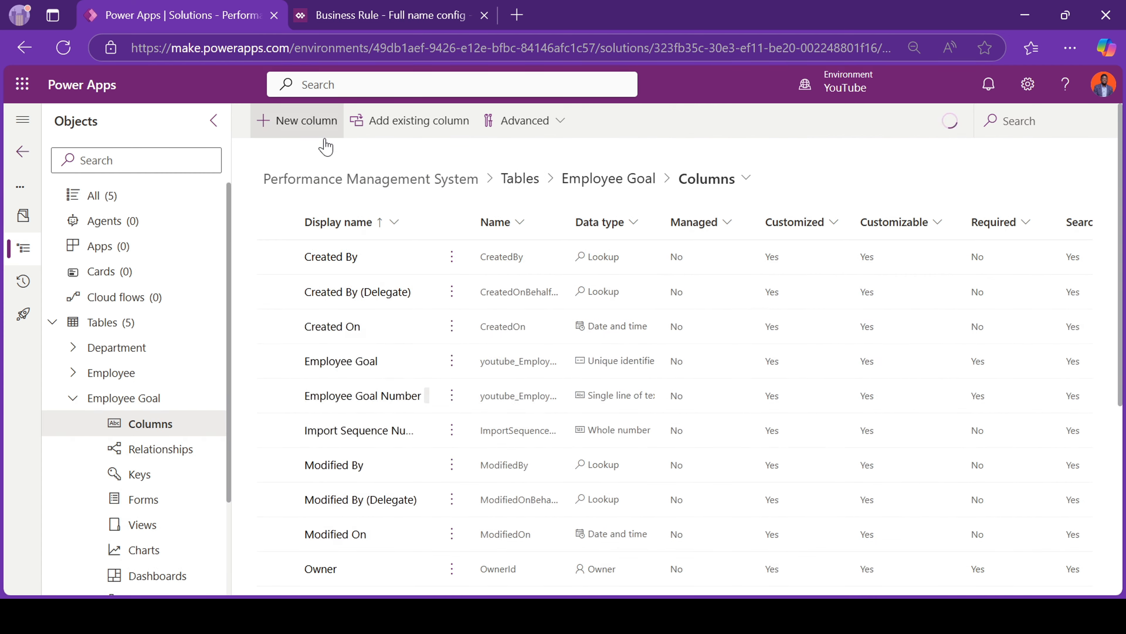
# Step: Add a Lookup column named Employee to the Employee Goal table, related to the Employee table, and save it
pyautogui.click(306, 125)
pyautogui.click(702, 191)
pyautogui.write('Employee')
pyautogui.click(747, 339)
pyautogui.click(667, 551)
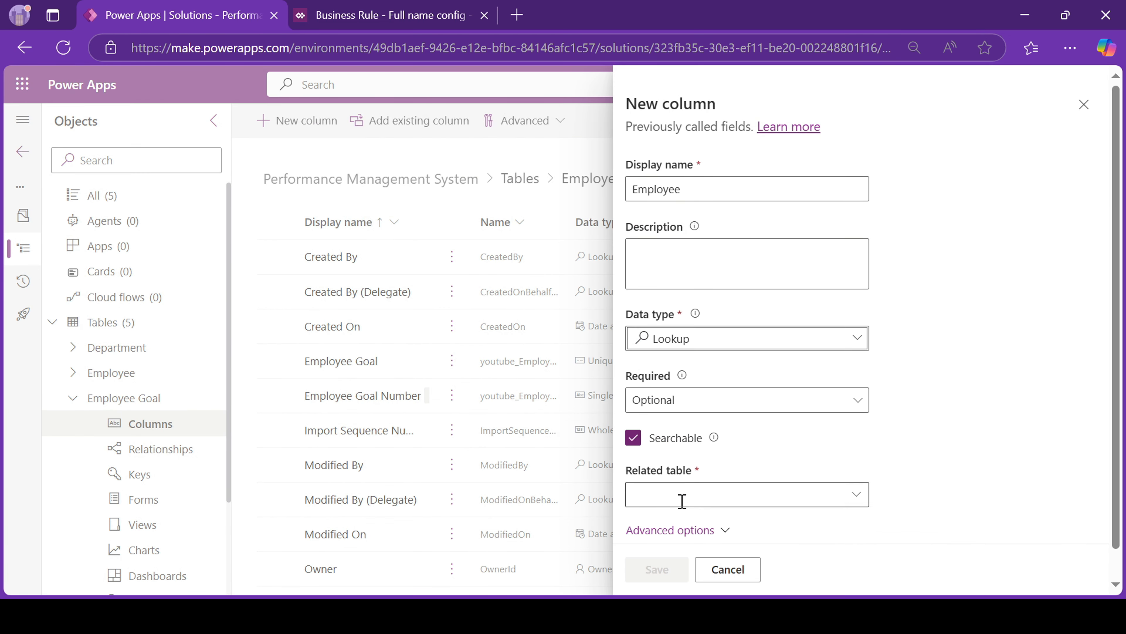
pyautogui.click(732, 494)
pyautogui.write('Employee')
pyautogui.click(671, 521)
pyautogui.click(657, 570)
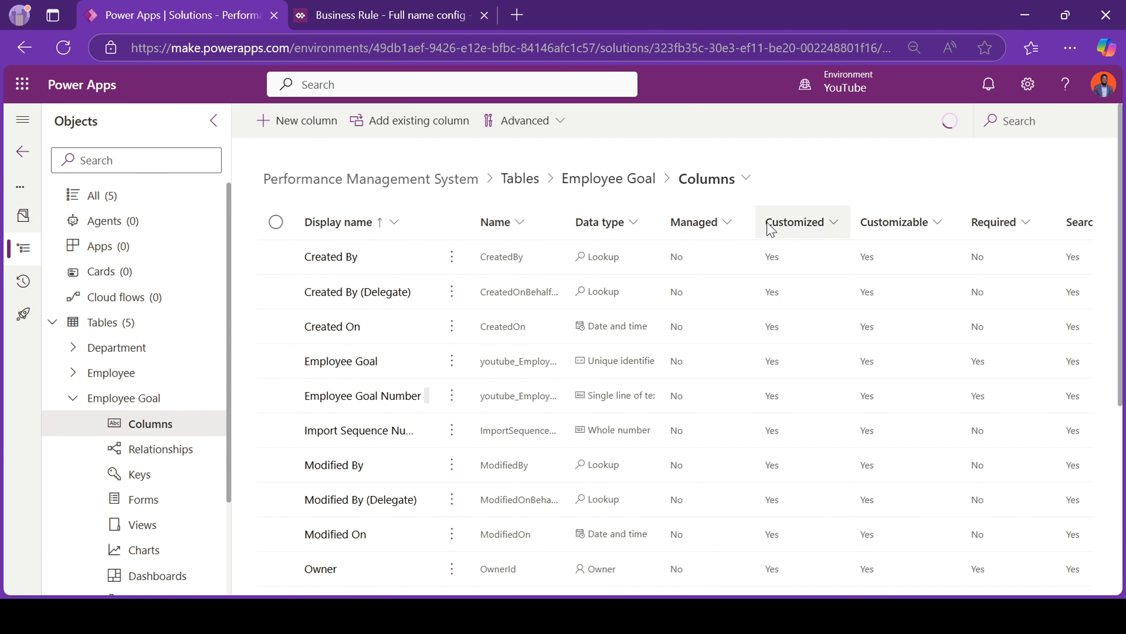
# Step: Add a Lookup column named Goal to the Employee Goal table, related to the Goal table, and save it
pyautogui.click(306, 120)
pyautogui.click(673, 189)
pyautogui.write('Goal')
pyautogui.click(747, 338)
pyautogui.click(793, 483)
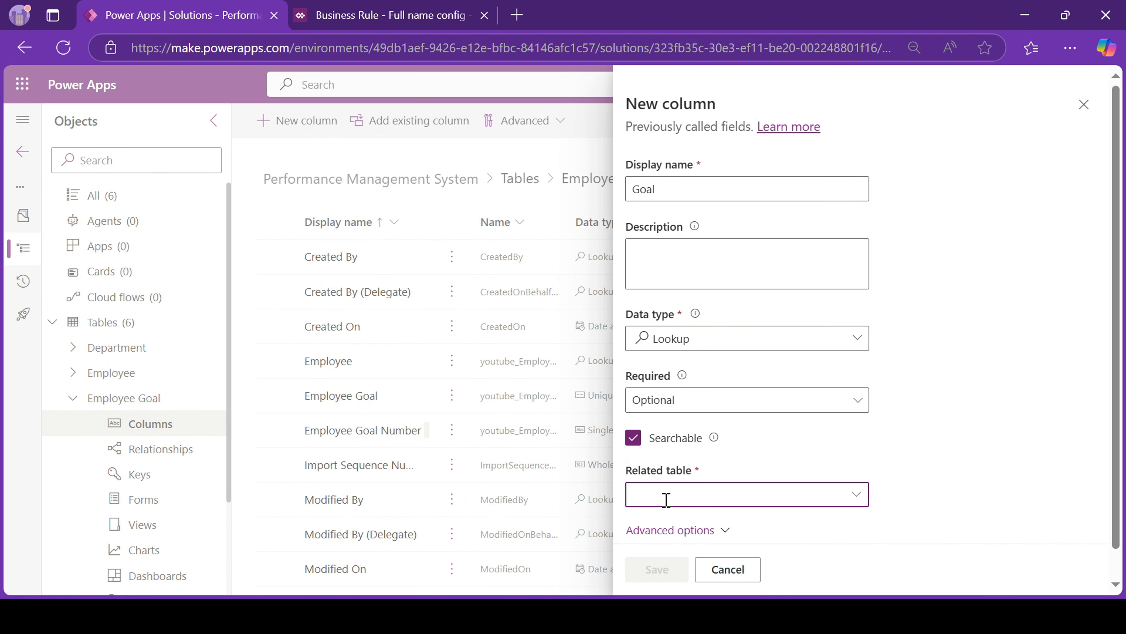
pyautogui.click(731, 494)
pyautogui.write('Goal')
pyautogui.click(661, 549)
pyautogui.click(657, 570)
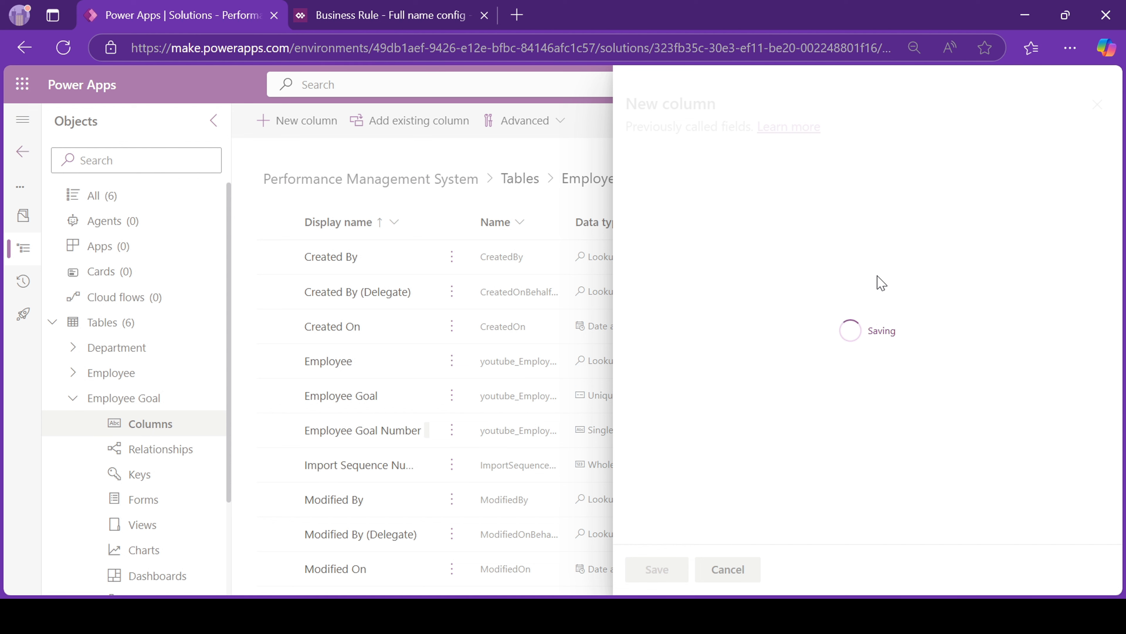
# Step: Rename the Created On column to Assigned Date, set its format to Date only, and save it
pyautogui.click(452, 327)
pyautogui.click(473, 355)
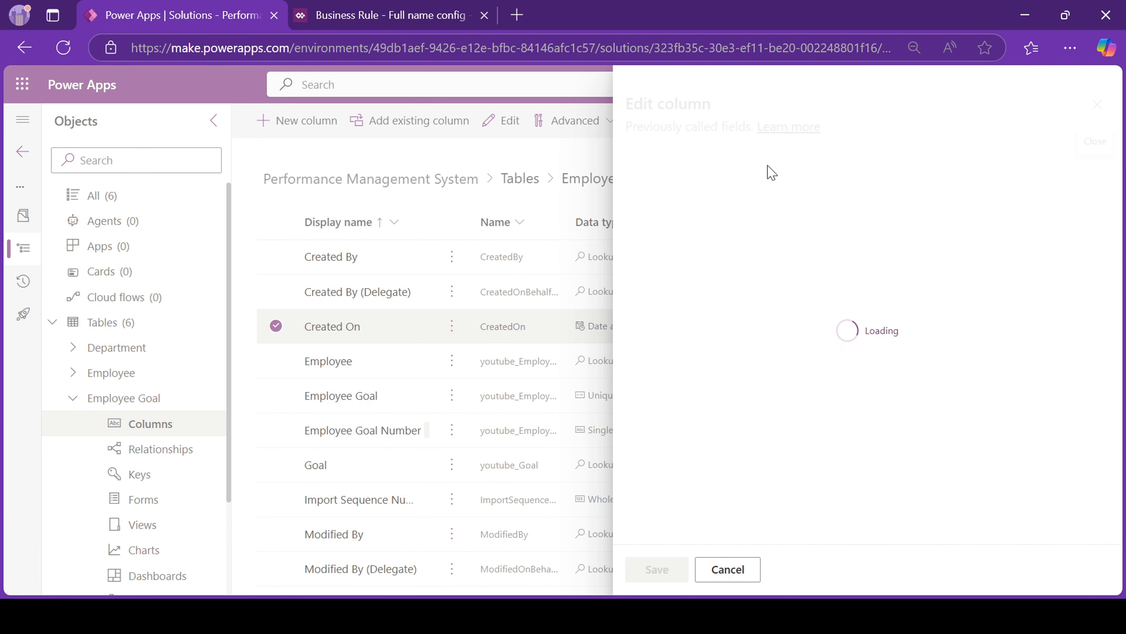
pyautogui.click(698, 188)
pyautogui.hotkey('ctrl', 'a')
pyautogui.write('Assigned Date')
pyautogui.click(747, 399)
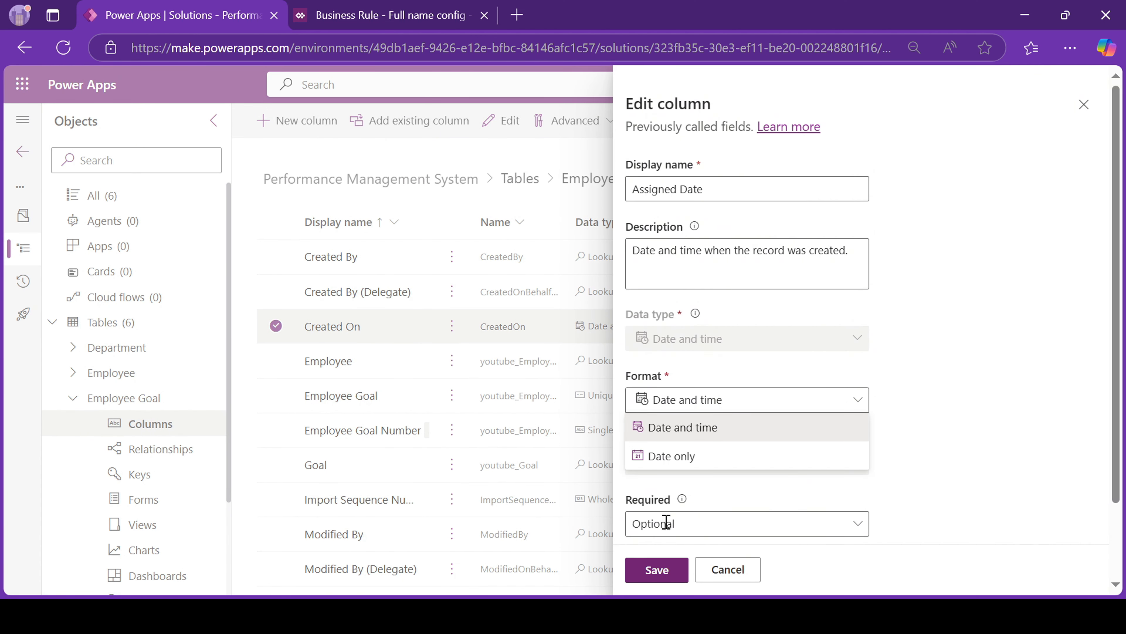
pyautogui.click(696, 461)
pyautogui.click(657, 569)
# Step: Add a column named Completition Date to the Employee Goal table, choose its data type, and save it
pyautogui.click(296, 121)
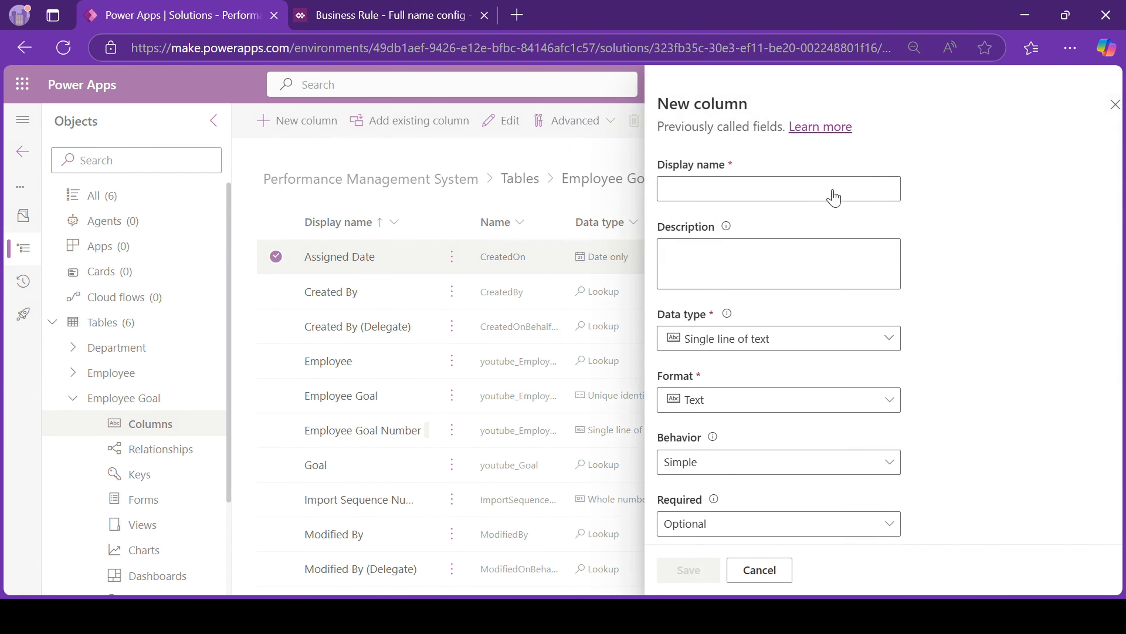
pyautogui.write('Comp')
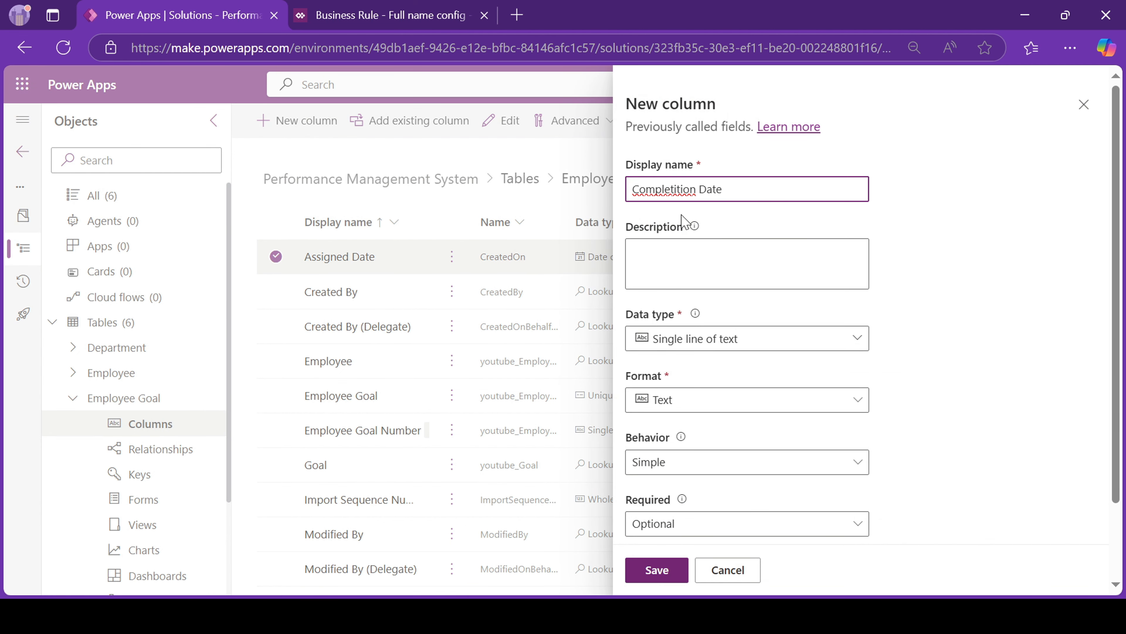
pyautogui.write('letition Date')
pyautogui.click(747, 338)
pyautogui.click(940, 477)
pyautogui.click(658, 571)
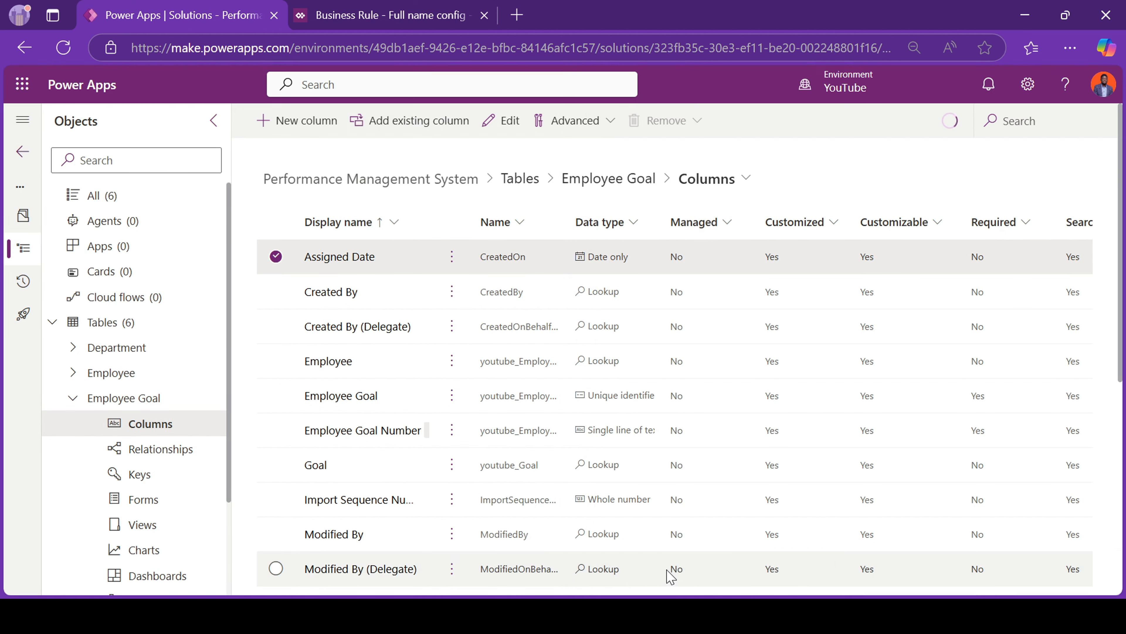
# Step: Start a new Employee Goal column named Employee Goal Status with the Choice data type, not synced with a global choice
pyautogui.click(296, 129)
pyautogui.write('Emp')
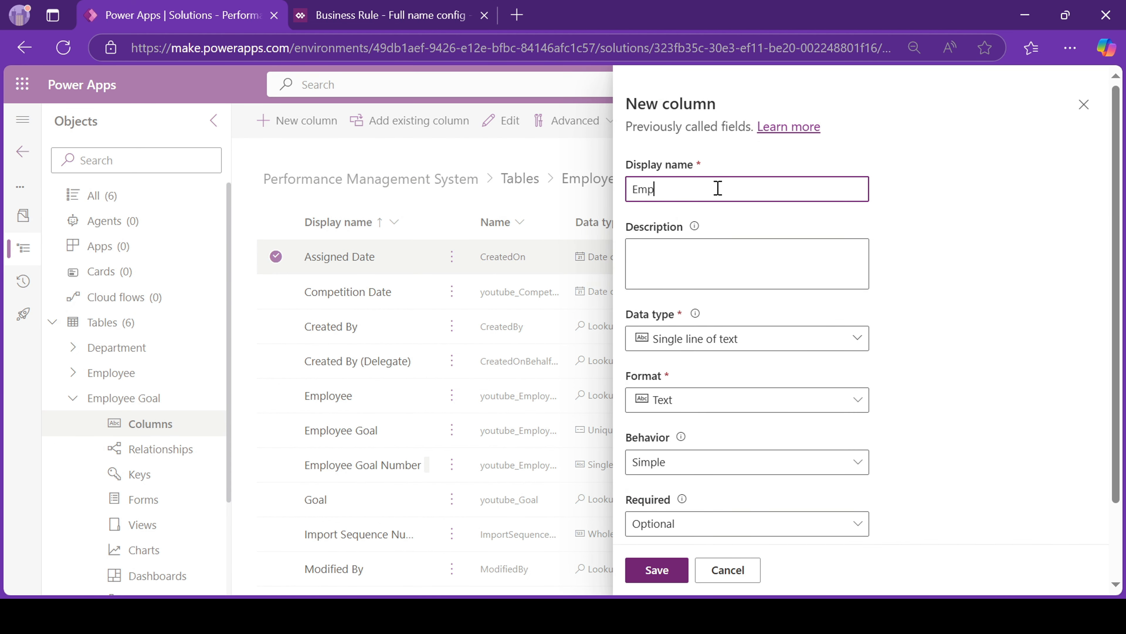
pyautogui.write('loyee Goal Status')
pyautogui.click(711, 342)
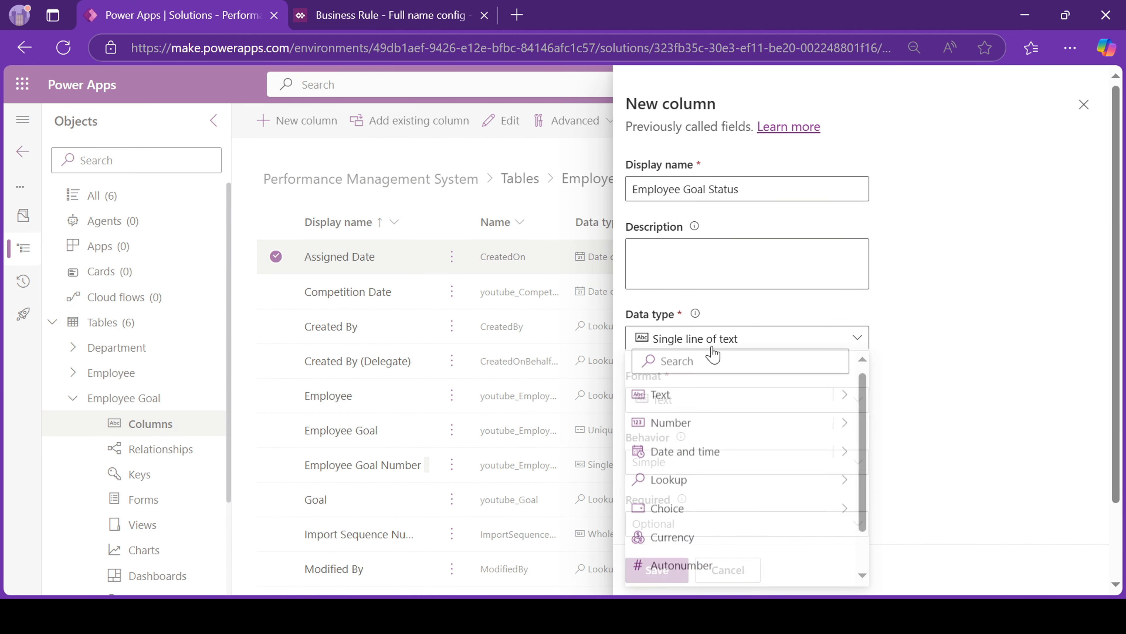
pyautogui.scroll(-1, 718, 444)
pyautogui.click(892, 462)
pyautogui.scroll(-5, 754, 377)
pyautogui.click(633, 367)
pyautogui.click(687, 480)
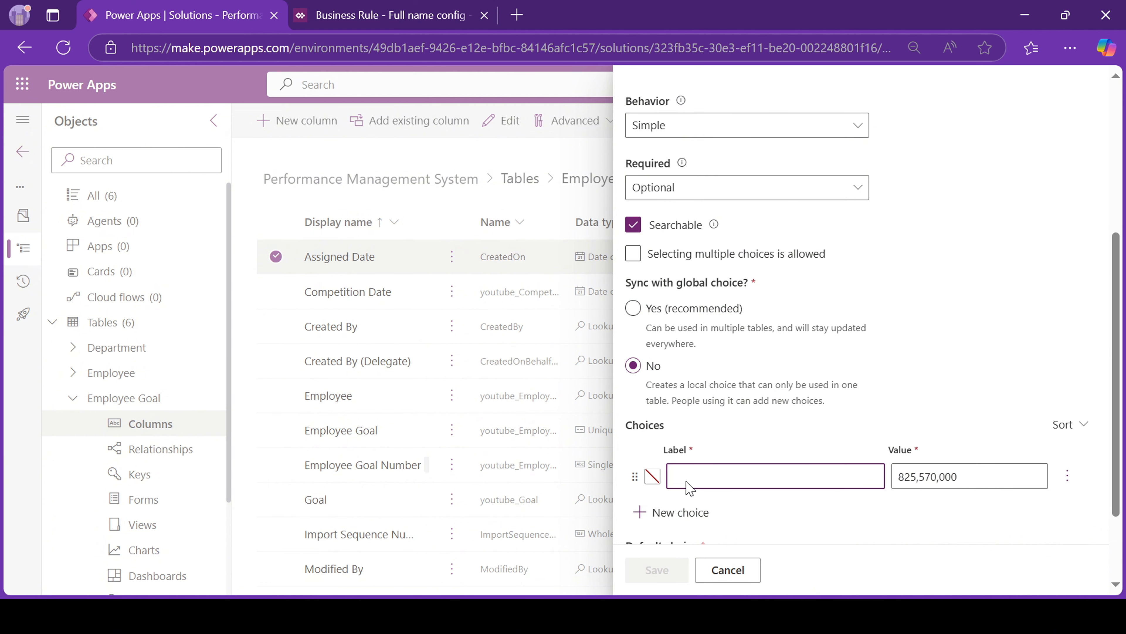
# Step: Enter Not Started, In Progress, Completed, On Hold and Under Review as the Employee Goal Status choices and save the column
pyautogui.write('Not Started')
pyautogui.press('Return')
pyautogui.write('In Progrees')
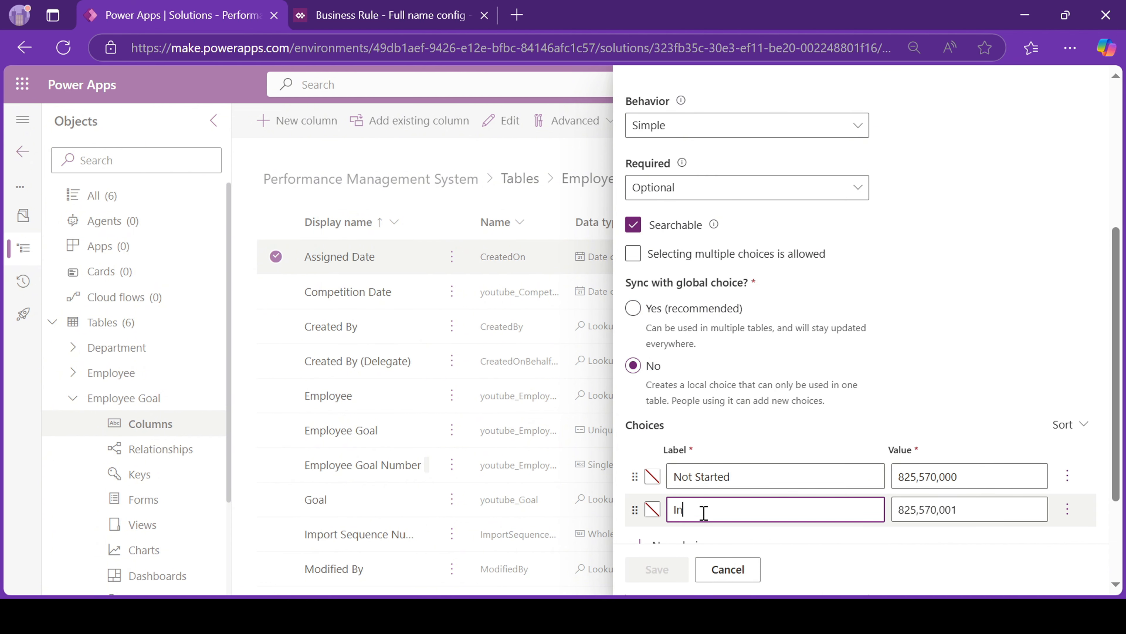
pyautogui.press('BackSpace')
pyautogui.press('BackSpace')
pyautogui.write('ss')
pyautogui.scroll(-3, 709, 488)
pyautogui.press('Return')
pyautogui.write('Completed')
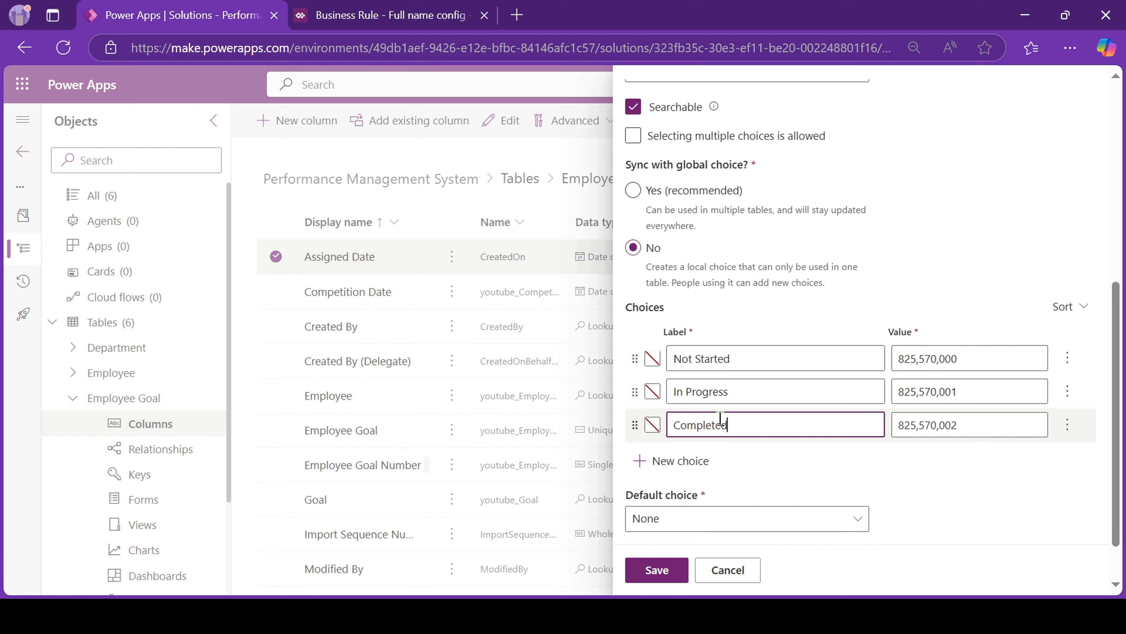
pyautogui.press('Return')
pyautogui.write('On Hold')
pyautogui.press('Return')
pyautogui.write('Under Review')
pyautogui.click(655, 571)
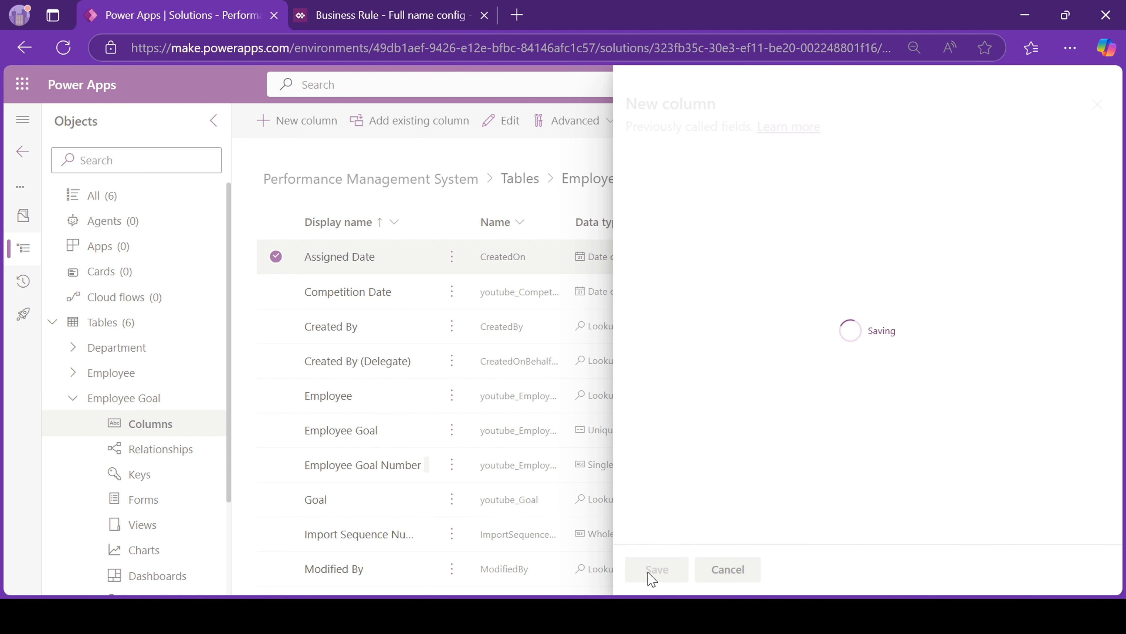
# Step: Add a column named Progress Percentage with a number data type to the Employee Goal table and save it
pyautogui.click(298, 120)
pyautogui.click(707, 187)
pyautogui.write('Progress Percentage')
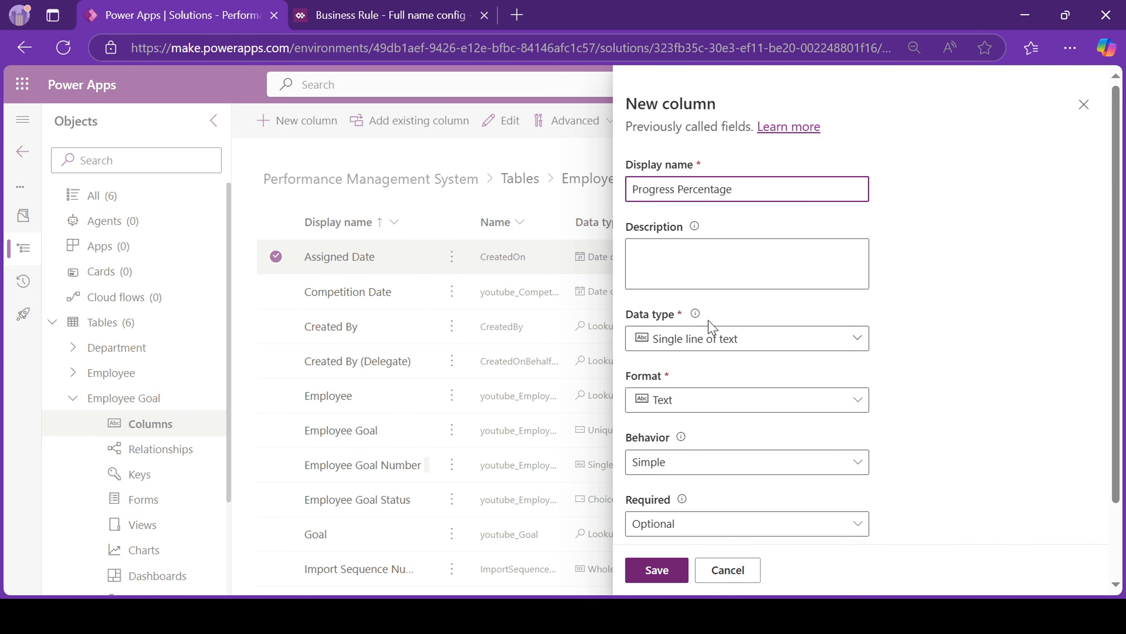
pyautogui.click(711, 338)
pyautogui.moveTo(833, 422)
pyautogui.click(901, 426)
pyautogui.scroll(-3, 648, 535)
pyautogui.click(651, 569)
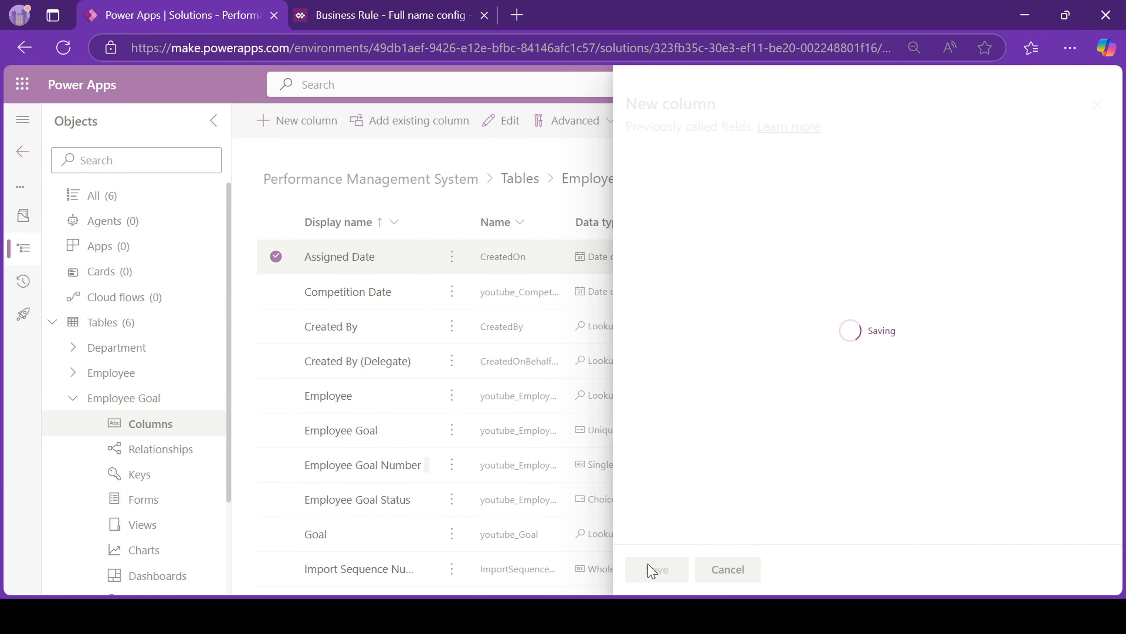
# Step: Open the Active Employee Goals view of the Employee Goal table for editing
pyautogui.click(714, 178)
pyautogui.click(712, 375)
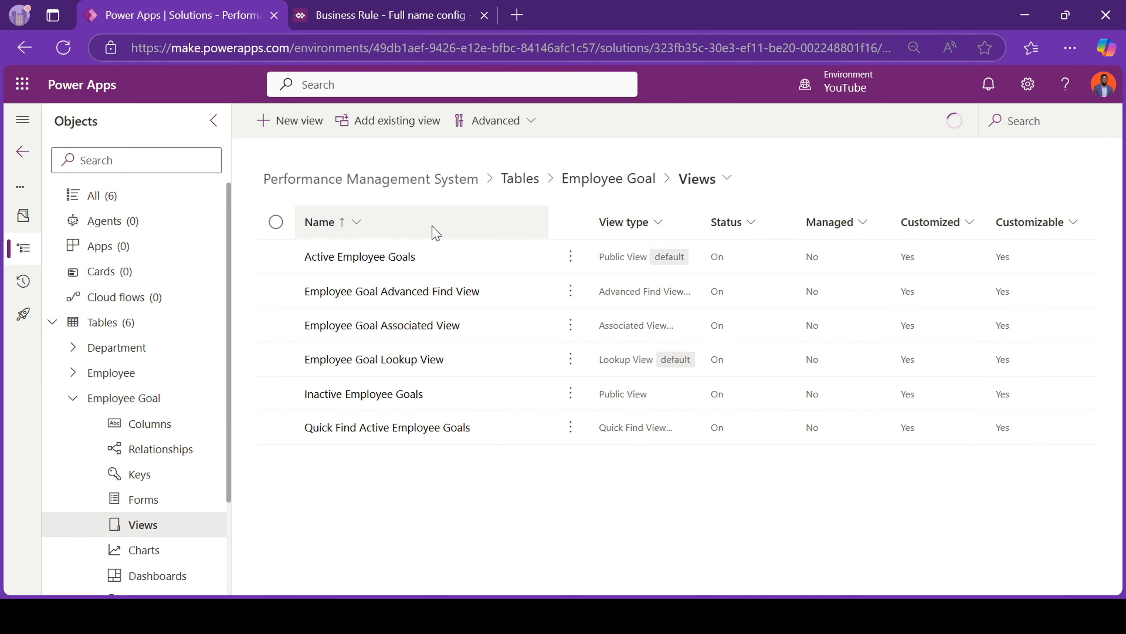
pyautogui.click(387, 268)
pyautogui.click(364, 250)
# Step: Change the Employee Goal Number column to an autonumber of type String prefixed number with the prefix EMG, and save it
pyautogui.click(427, 167)
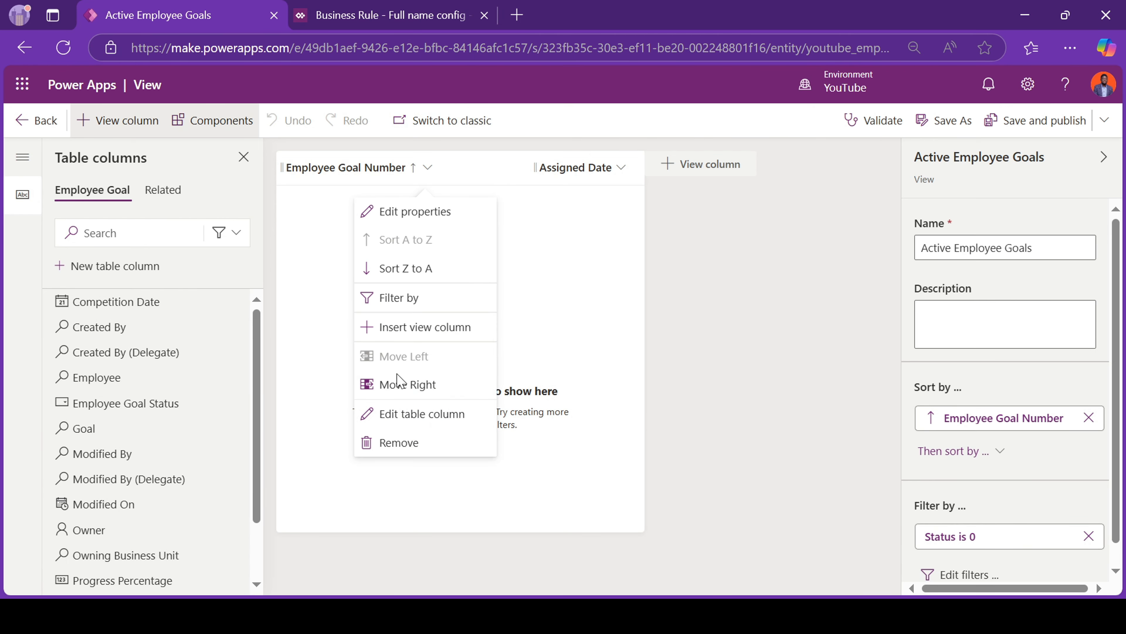
pyautogui.click(404, 410)
pyautogui.click(731, 337)
pyautogui.click(678, 395)
pyautogui.click(692, 400)
pyautogui.click(669, 484)
pyautogui.scroll(-5, 665, 400)
pyautogui.click(662, 272)
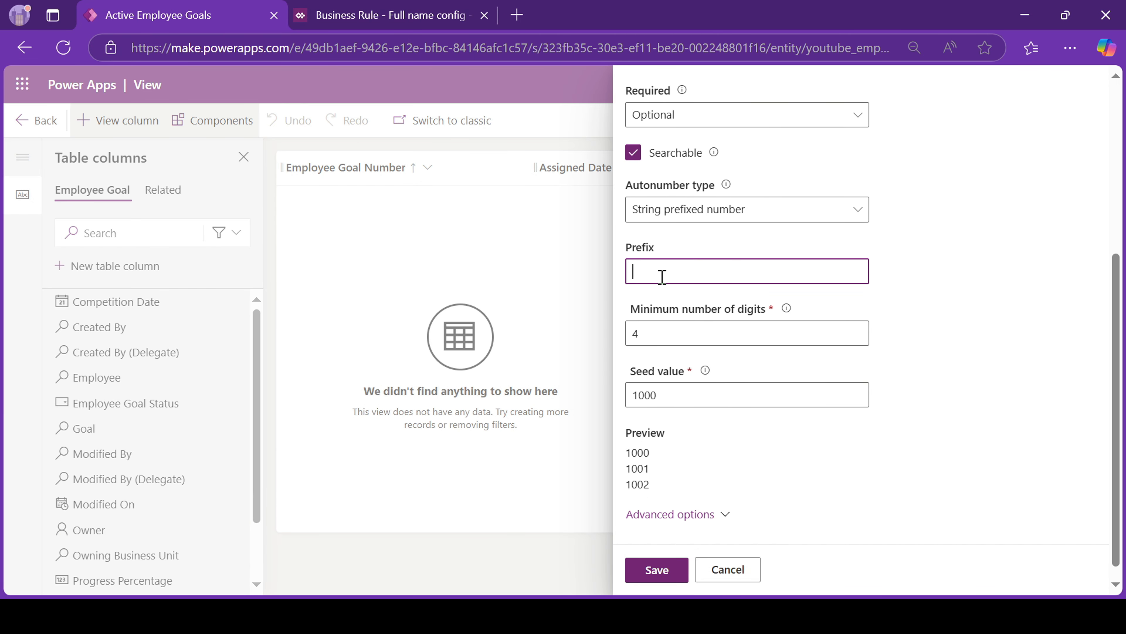
pyautogui.write('EMG')
pyautogui.click(661, 571)
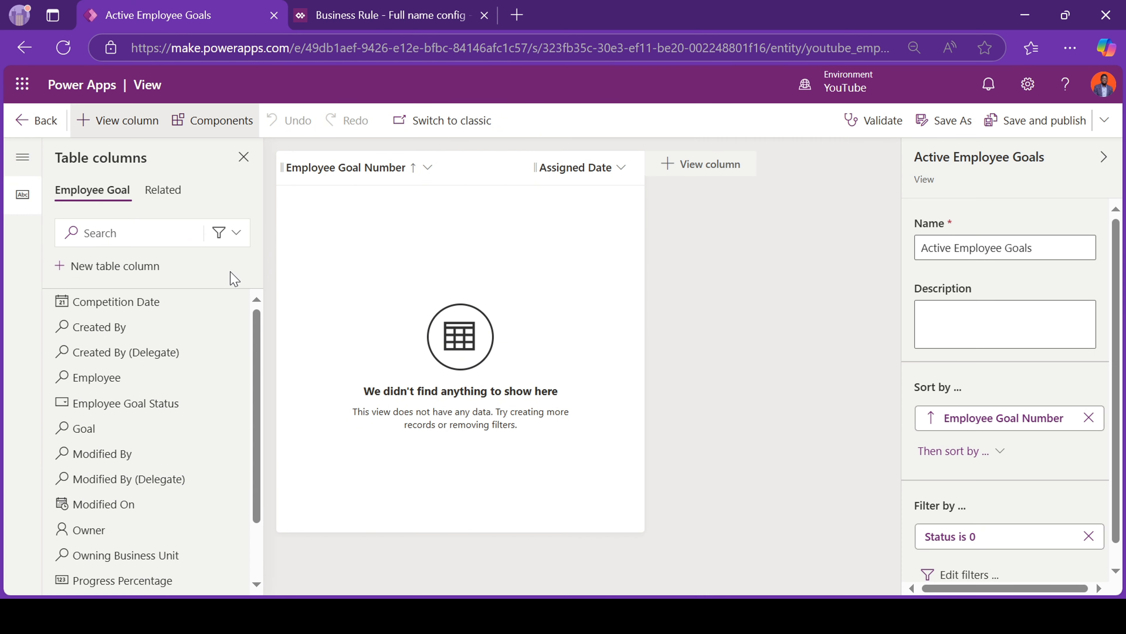
# Step: Replace the Employee Goal Number column in the view with the Employee, Goal and Progress Percentage columns
pyautogui.click(365, 167)
pyautogui.click(390, 432)
pyautogui.click(235, 232)
pyautogui.click(228, 321)
pyautogui.click(124, 326)
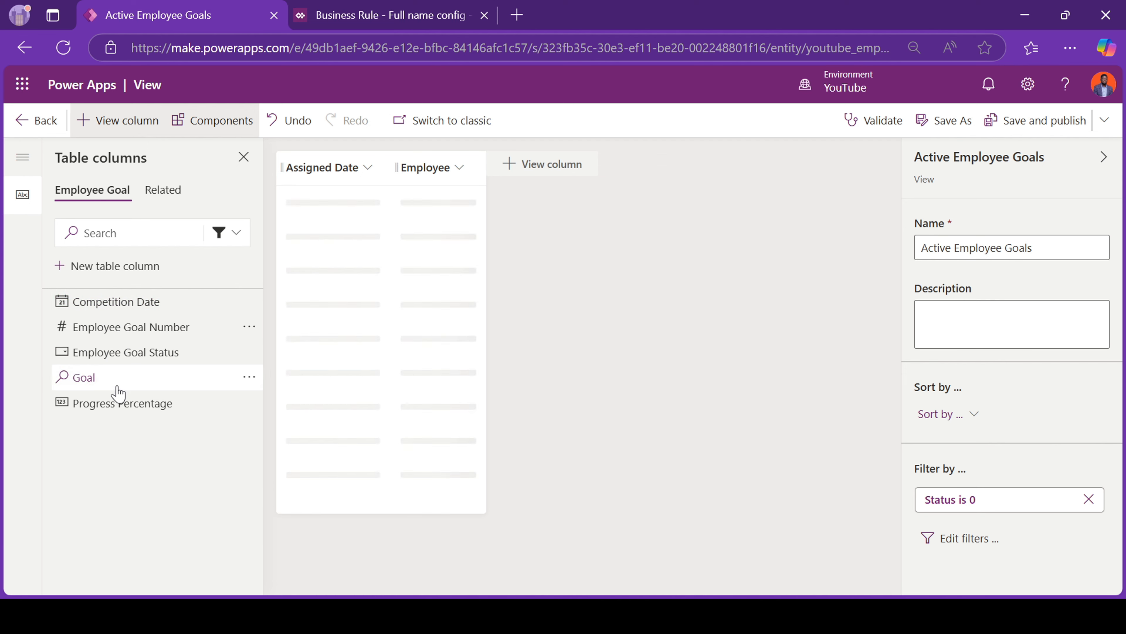
pyautogui.click(111, 378)
pyautogui.click(122, 379)
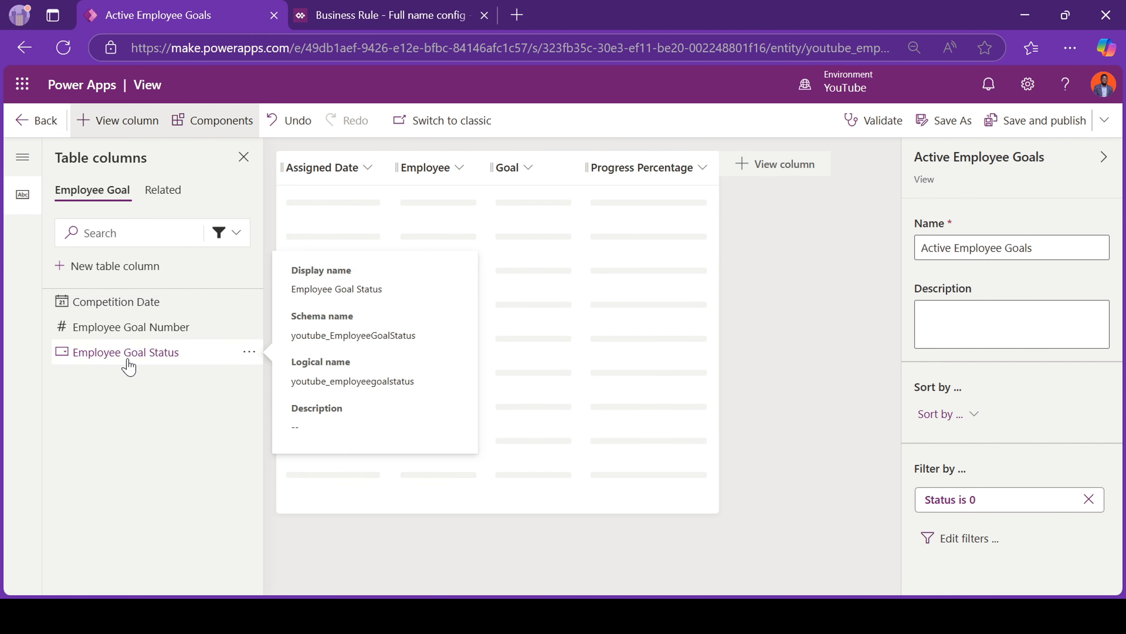
# Step: Add Employee Goal Status to the view, move Assigned Date further back in the column order, and save and publish
pyautogui.click(124, 353)
pyautogui.moveTo(319, 168); pyautogui.dragTo(572, 171)
pyautogui.click(1038, 122)
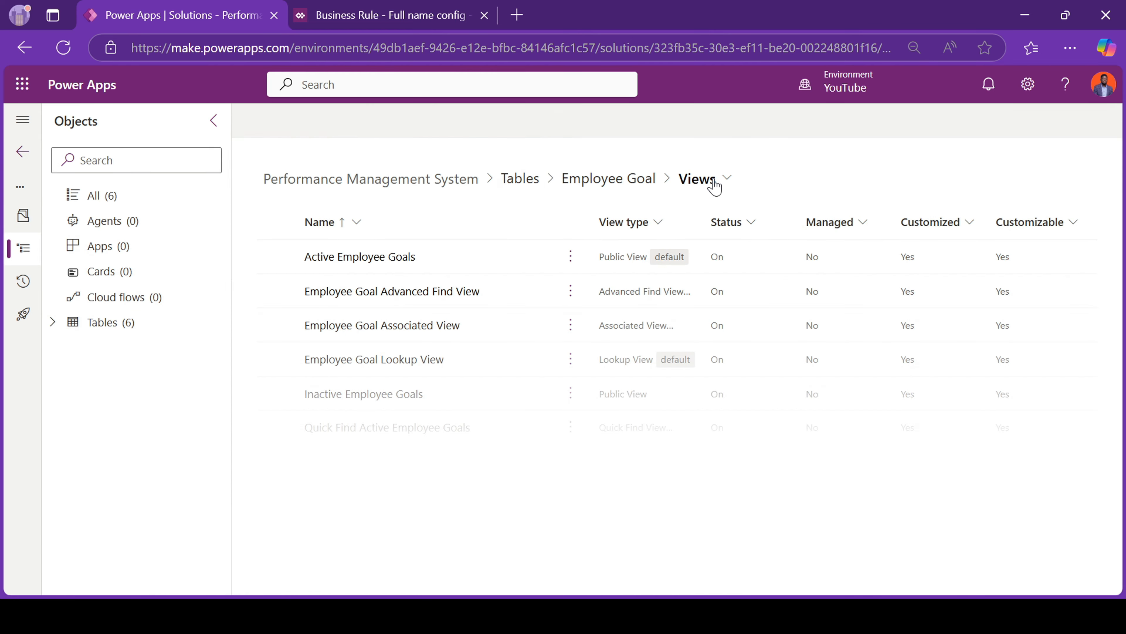
# Step: Open the Employee Goal table's main Information form and add the Goal and Employee fields below Employee Goal Number
pyautogui.click(707, 180)
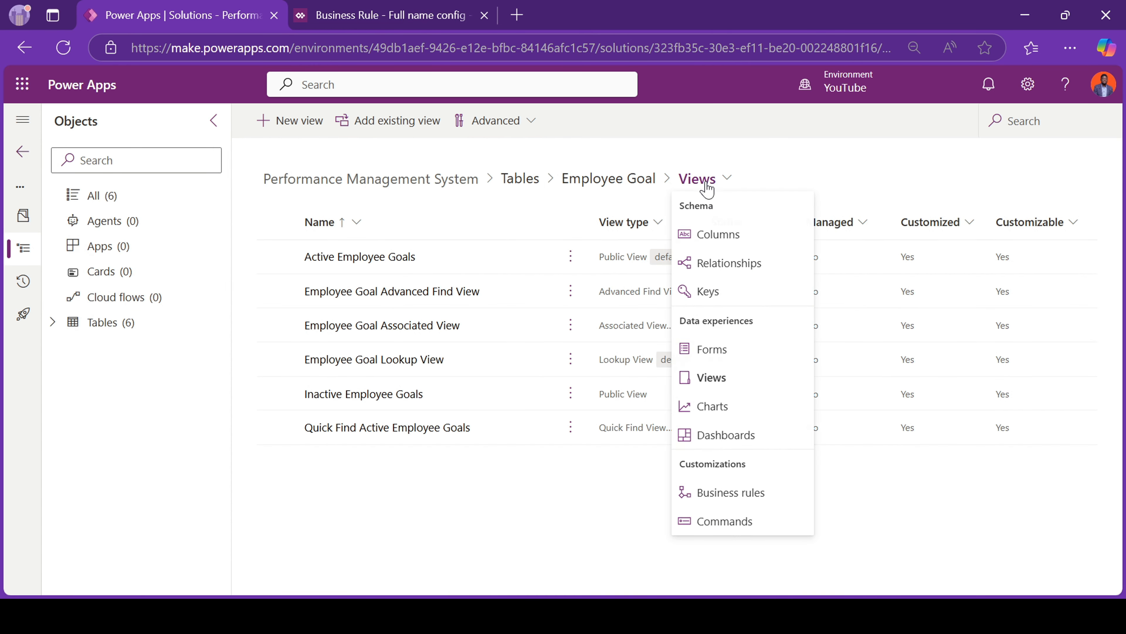
pyautogui.click(712, 349)
pyautogui.click(318, 293)
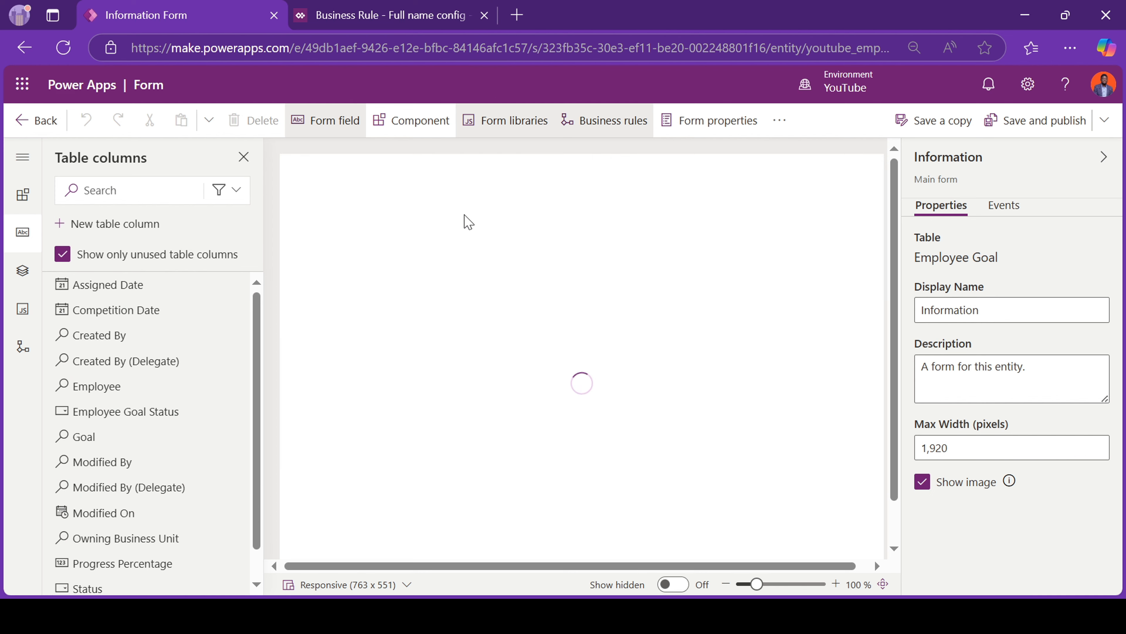
pyautogui.click(377, 289)
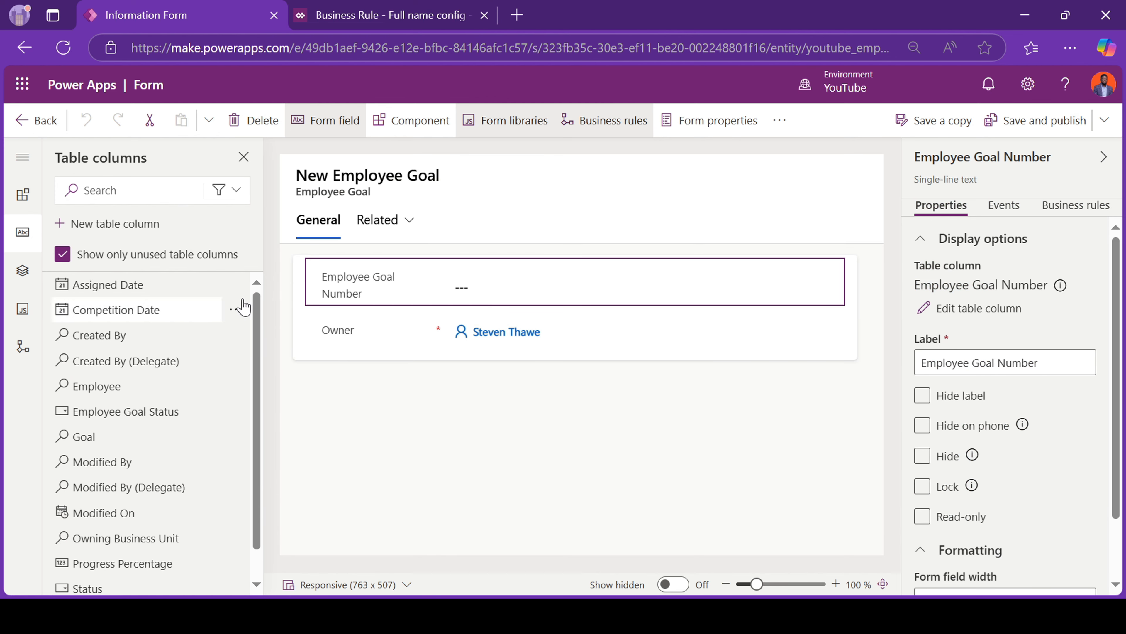
pyautogui.click(118, 436)
pyautogui.click(102, 386)
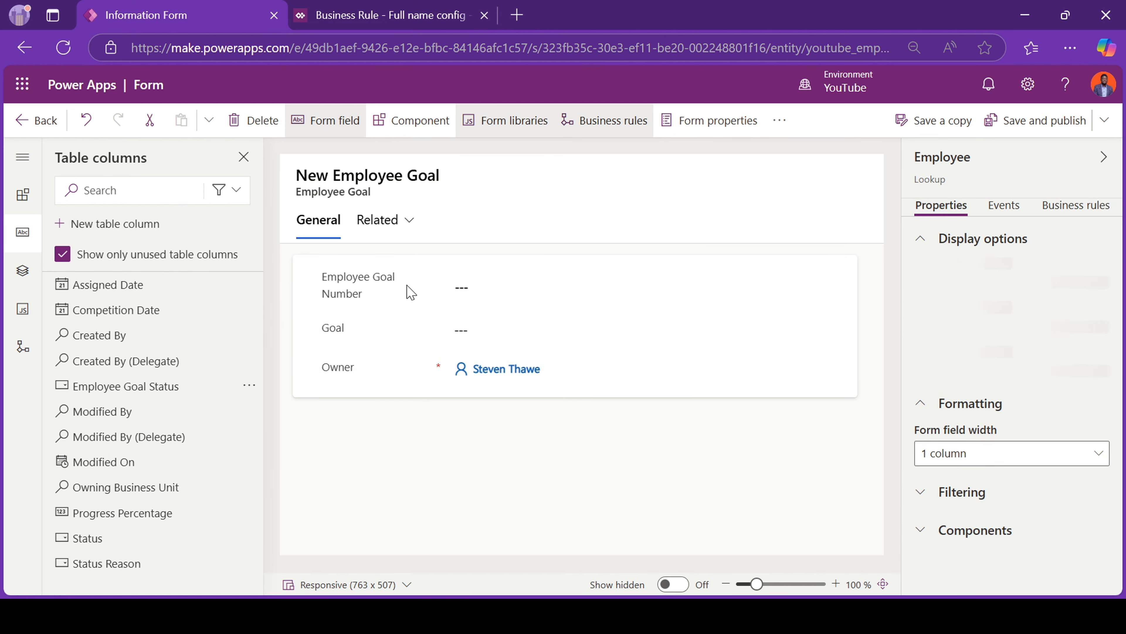
# Step: Remove the Employee Goal Number field from the form and add the Assigned Date and Competition Date fields
pyautogui.click(372, 295)
pyautogui.click(253, 120)
pyautogui.click(153, 286)
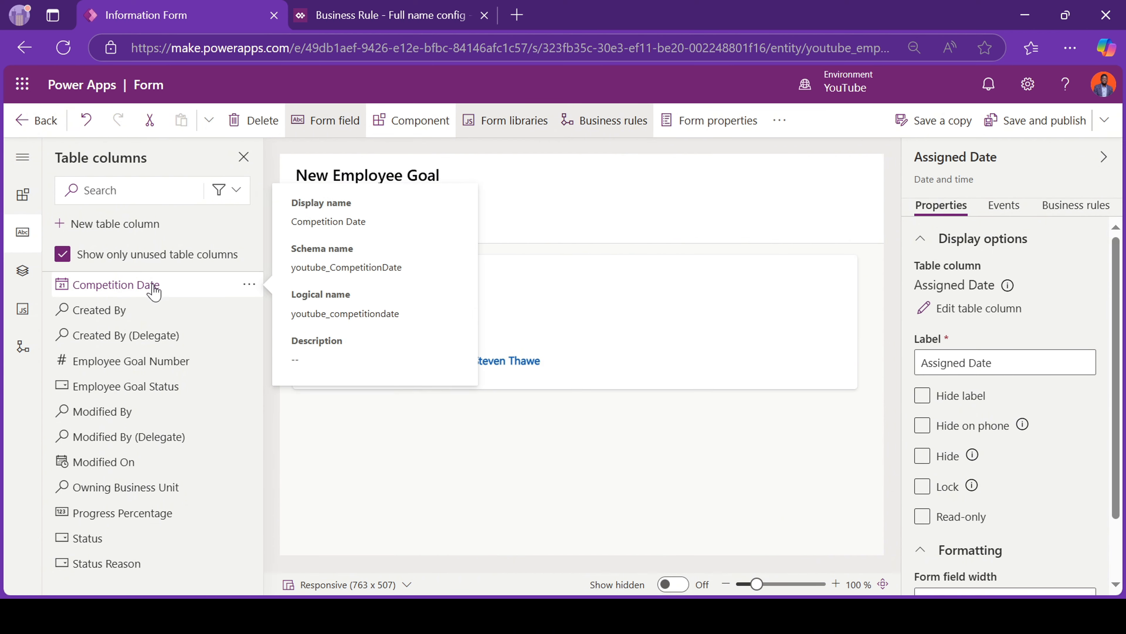
pyautogui.click(153, 286)
# Step: Filter the list of unused table columns and add the Progress Percentage and Employee Goal Status fields to the form
pyautogui.click(227, 190)
pyautogui.click(204, 281)
pyautogui.click(165, 334)
pyautogui.click(163, 311)
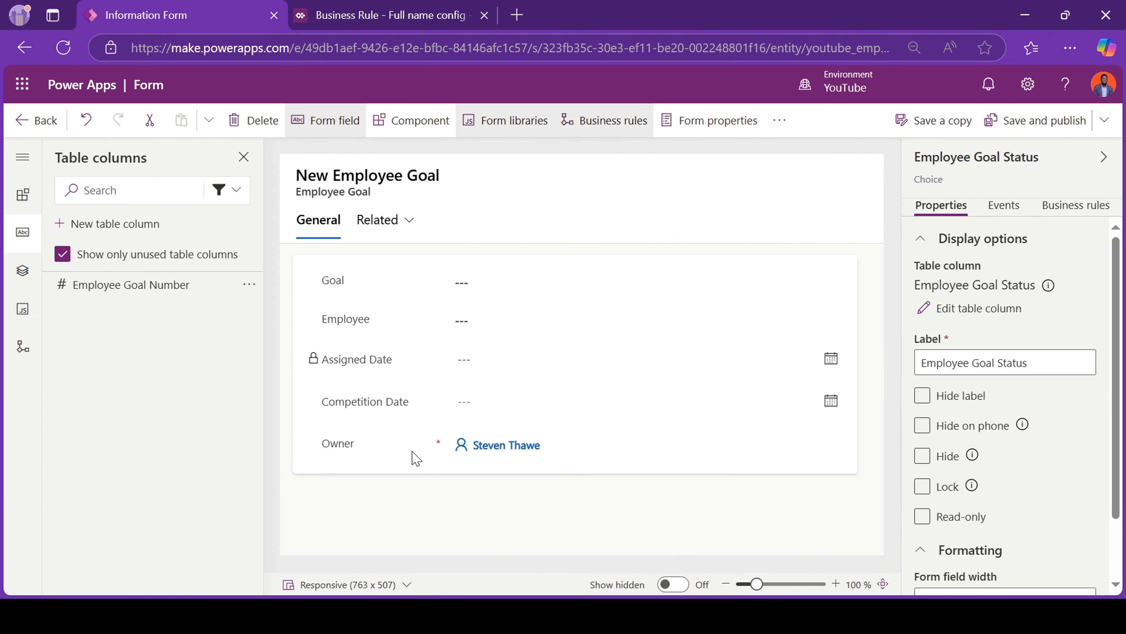
# Step: Hide the Owner field on the form, save and publish it, and return to the solution
pyautogui.click(360, 486)
pyautogui.click(922, 456)
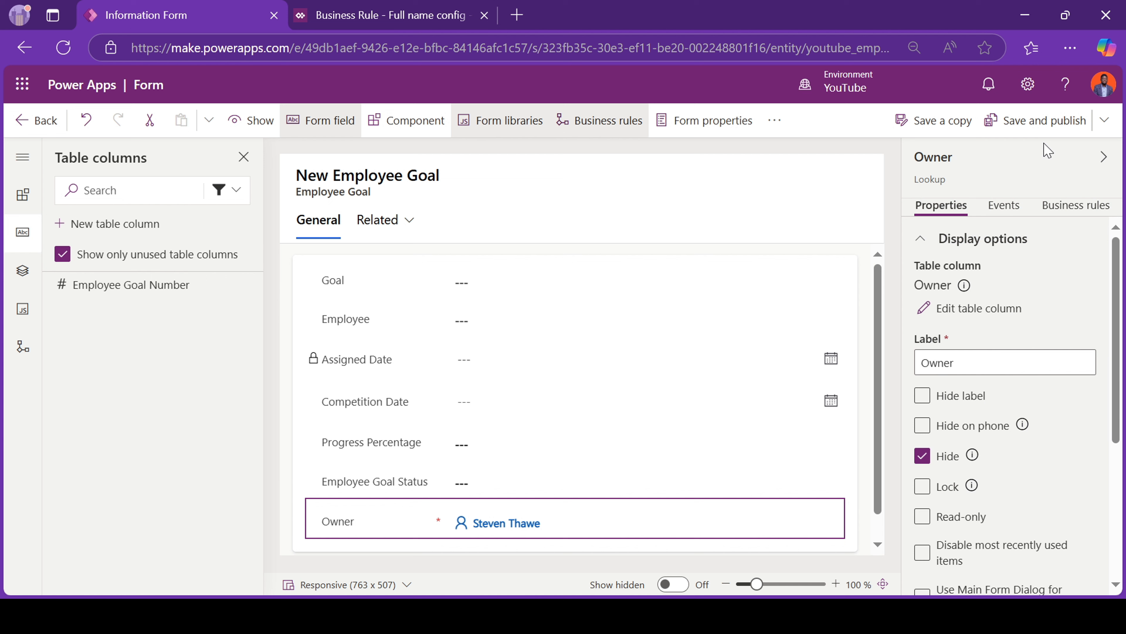
pyautogui.click(1038, 126)
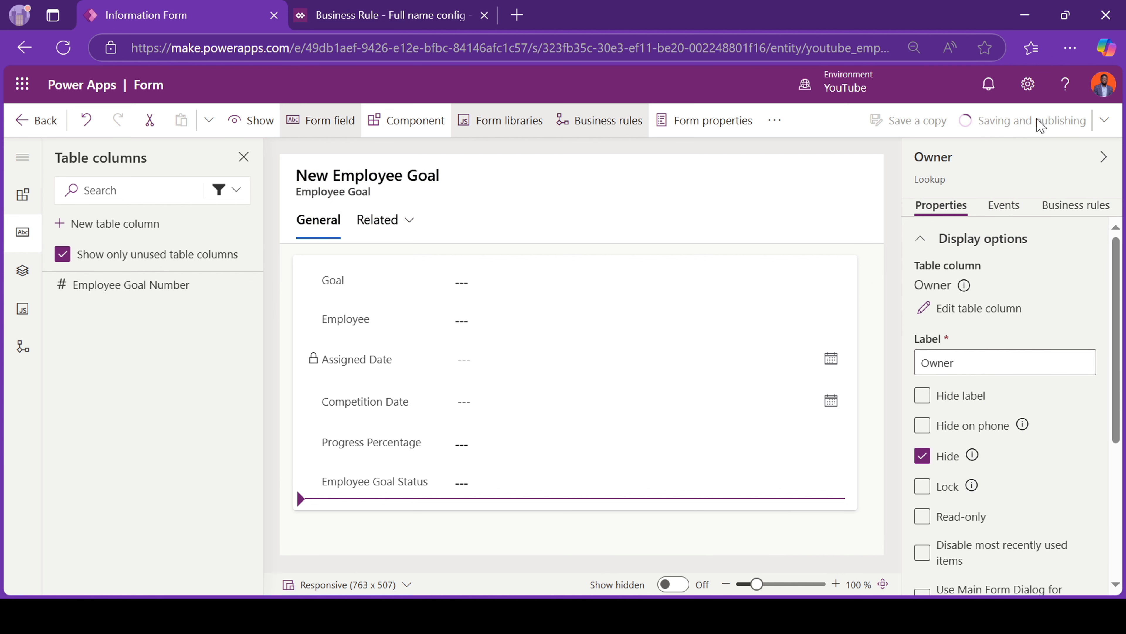
pyautogui.click(36, 120)
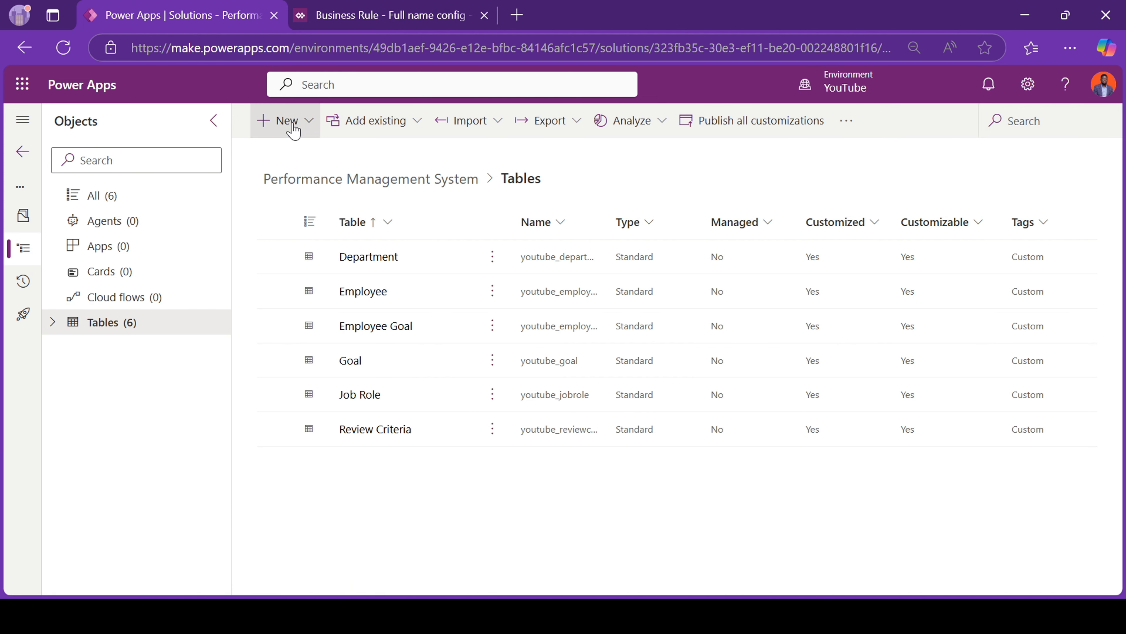
# Step: Create a new table named Perfomance Review in the solution, review its primary column and advanced options, and save it
pyautogui.click(287, 120)
pyautogui.moveTo(289, 349)
pyautogui.click(414, 382)
pyautogui.write('Perfomance Review')
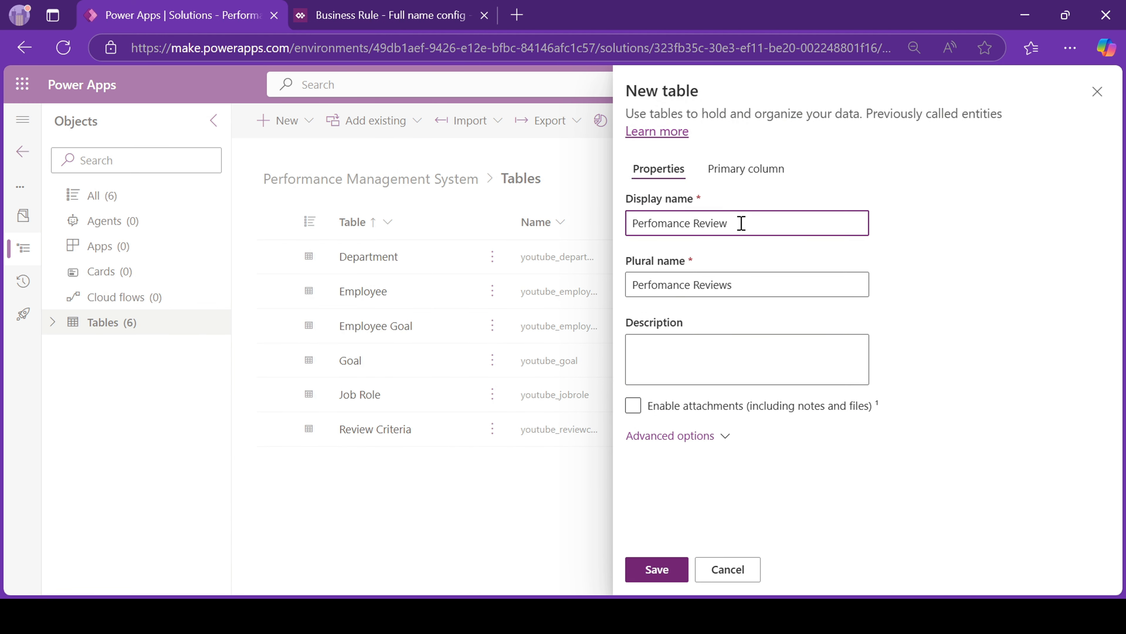
pyautogui.click(746, 170)
pyautogui.doubleClick(670, 218)
pyautogui.click(658, 169)
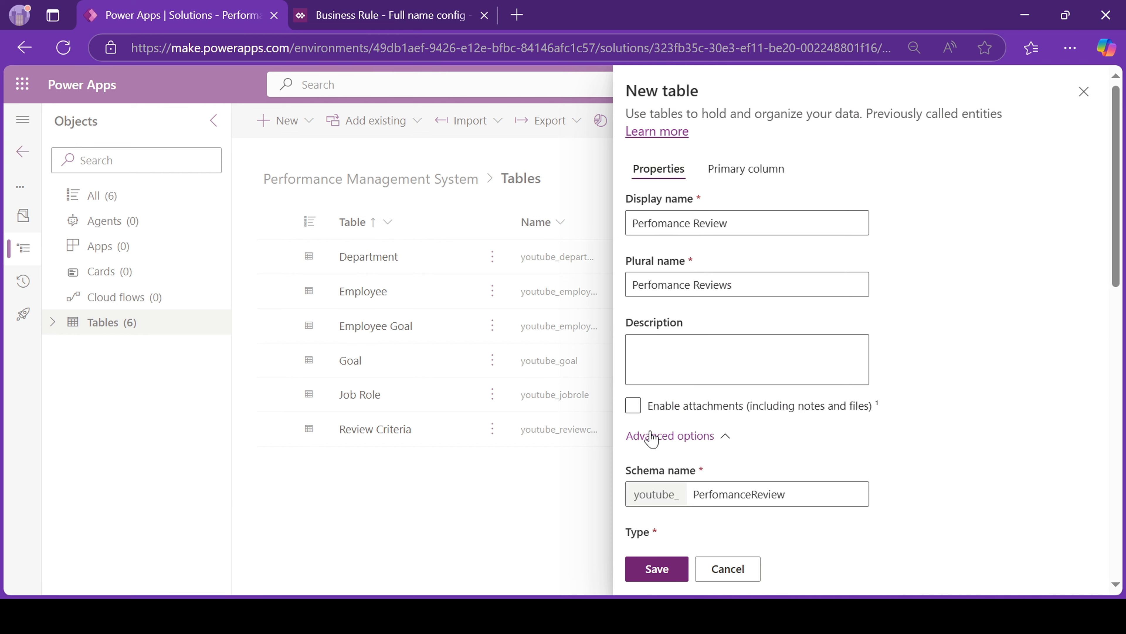
pyautogui.scroll(-10, 762, 364)
pyautogui.click(665, 573)
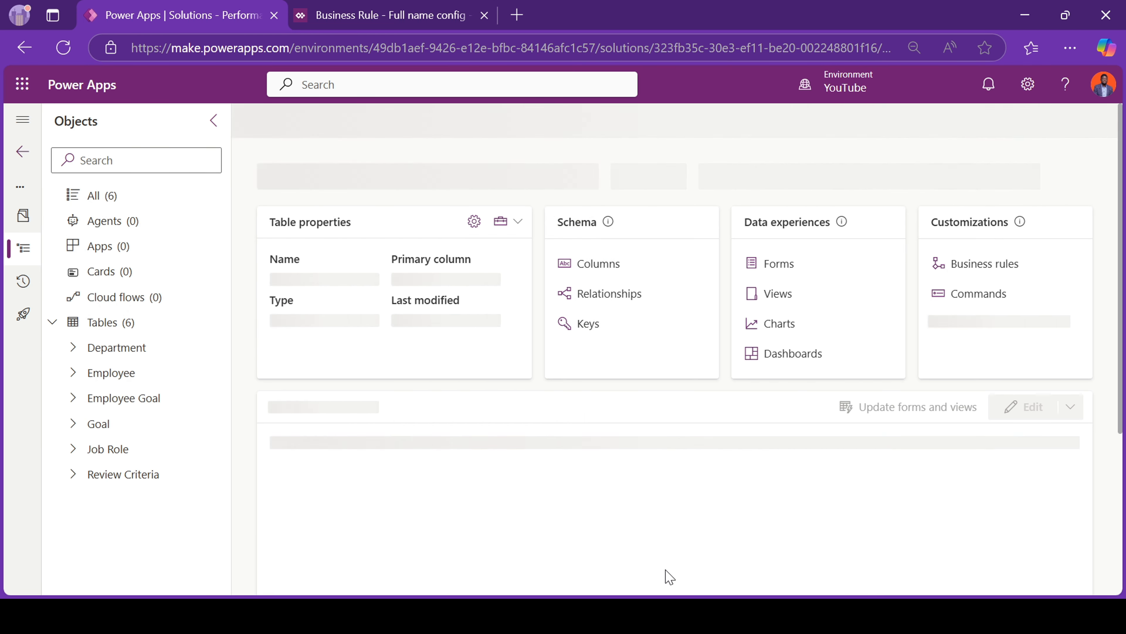
# Step: Add a Lookup column named Employee Goal to the Perfomance Review table, choose its related table, and save it
pyautogui.click(598, 263)
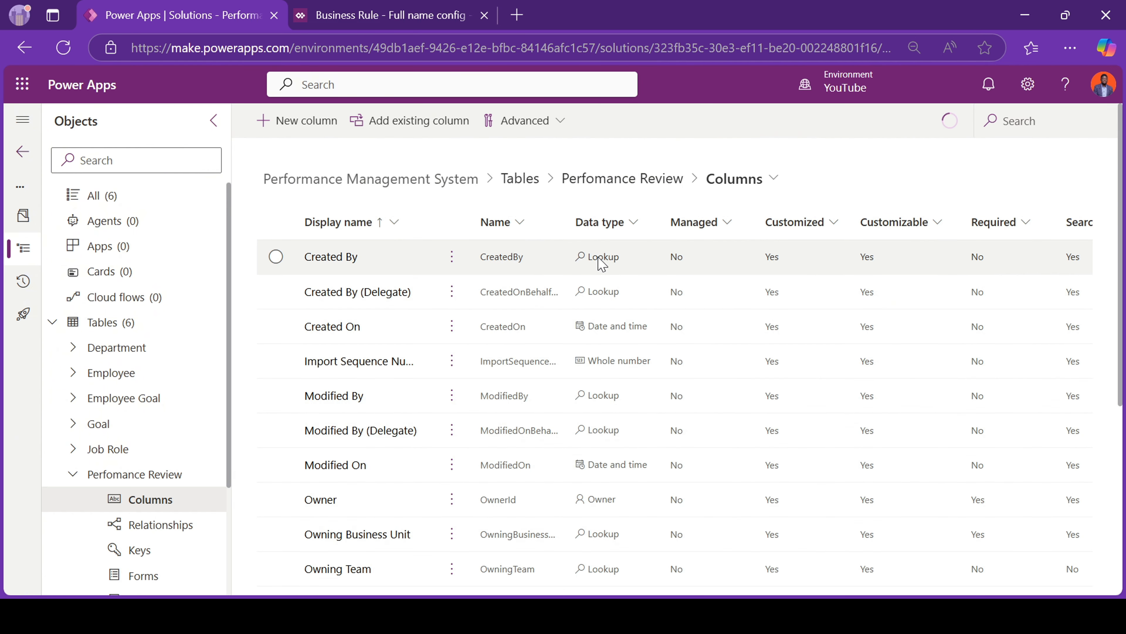
pyautogui.click(306, 120)
pyautogui.click(704, 190)
pyautogui.write('Employee Goal')
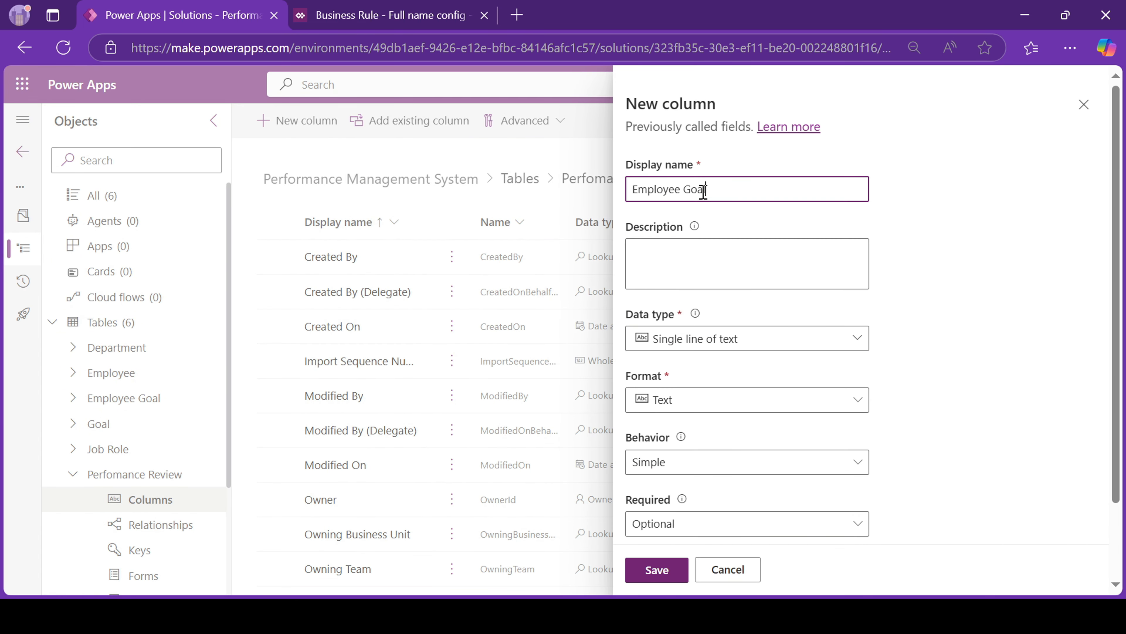
pyautogui.click(728, 339)
pyautogui.moveTo(754, 482)
pyautogui.click(886, 487)
pyautogui.click(702, 497)
pyautogui.write('Empl')
pyautogui.click(649, 548)
pyautogui.click(657, 568)
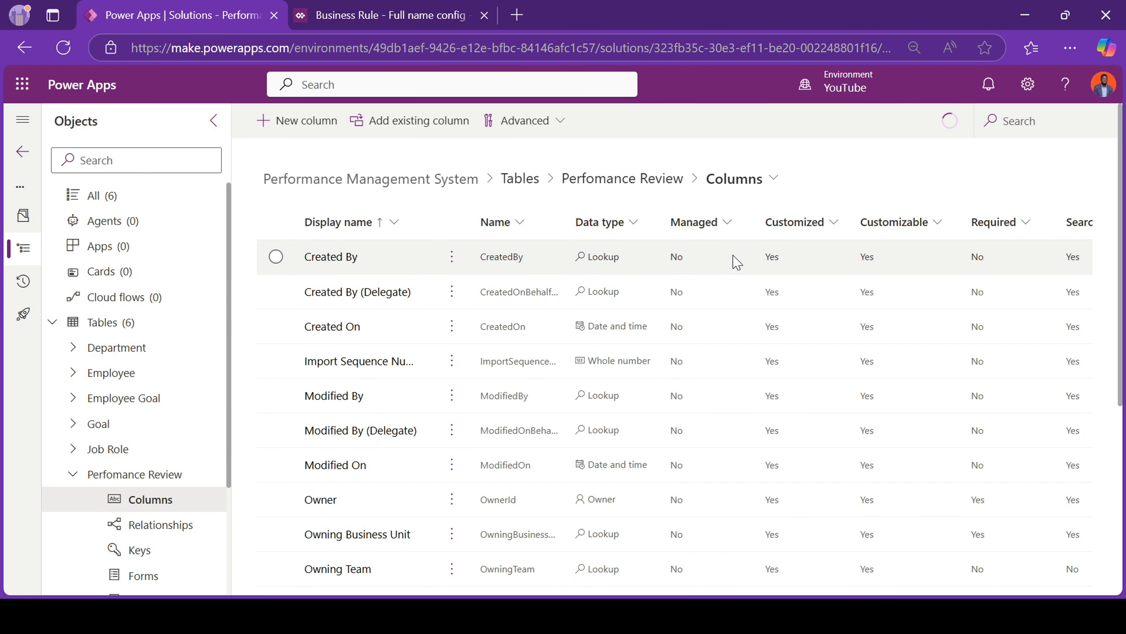
# Step: Start a new Perfomance Review column named Review Type with the Choice data type
pyautogui.click(306, 133)
pyautogui.click(736, 186)
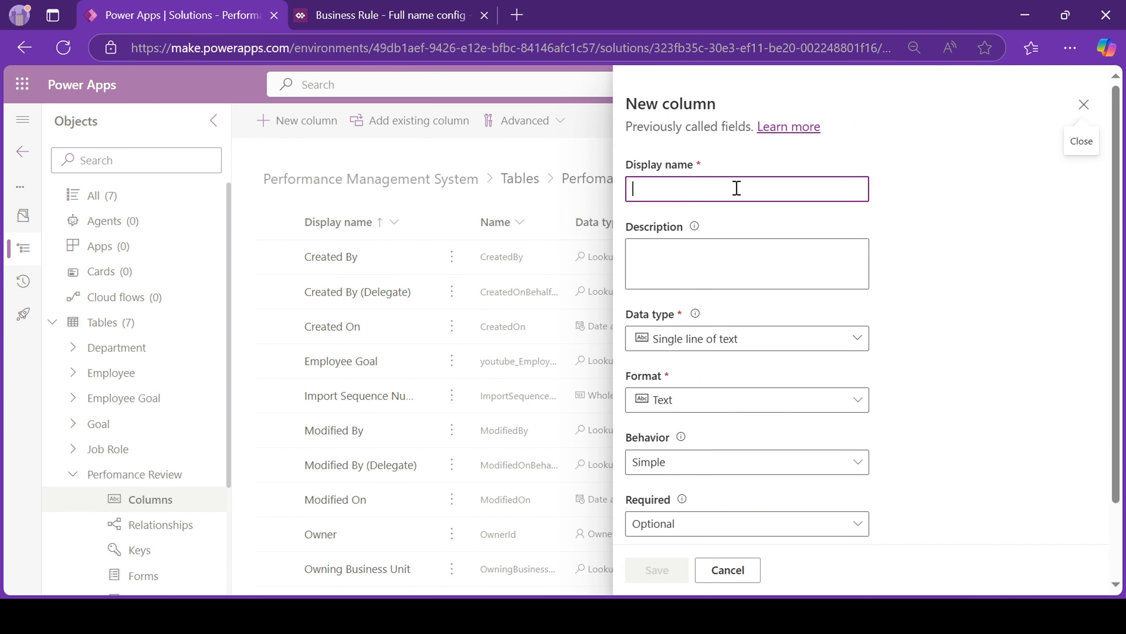
pyautogui.write('Review Type')
pyautogui.click(727, 339)
pyautogui.click(830, 516)
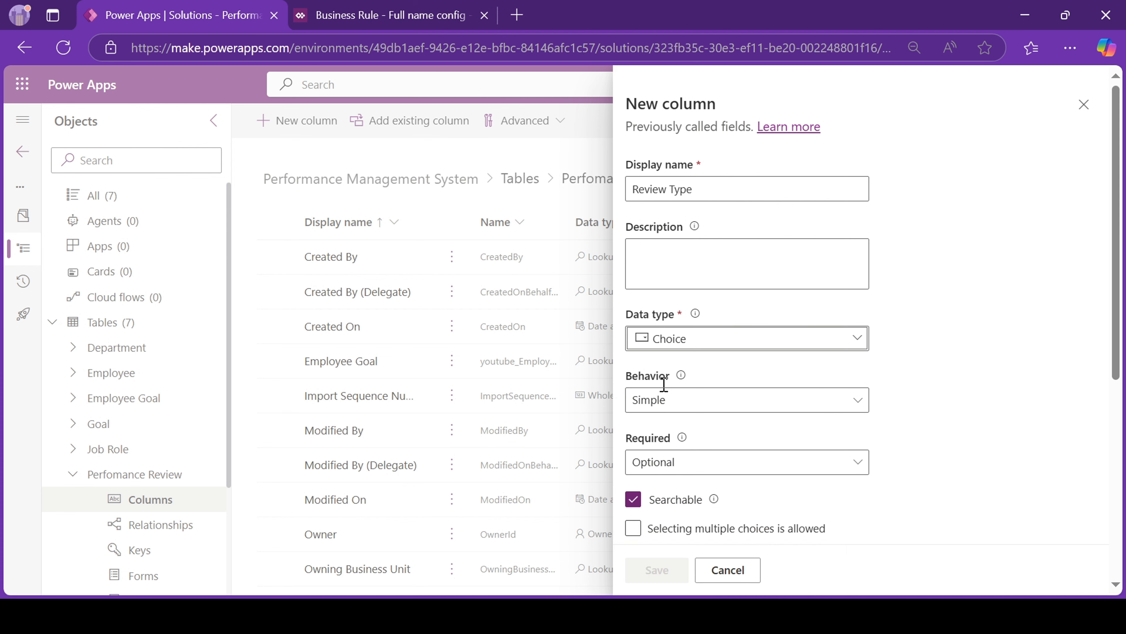
pyautogui.scroll(-5, 664, 385)
# Step: Enter Annual Review and Quarterly Review as local choices for the Review Type column and add a third choice row
pyautogui.click(697, 395)
pyautogui.write('Annual Re')
pyautogui.press('BackSpace')
pyautogui.write('Review')
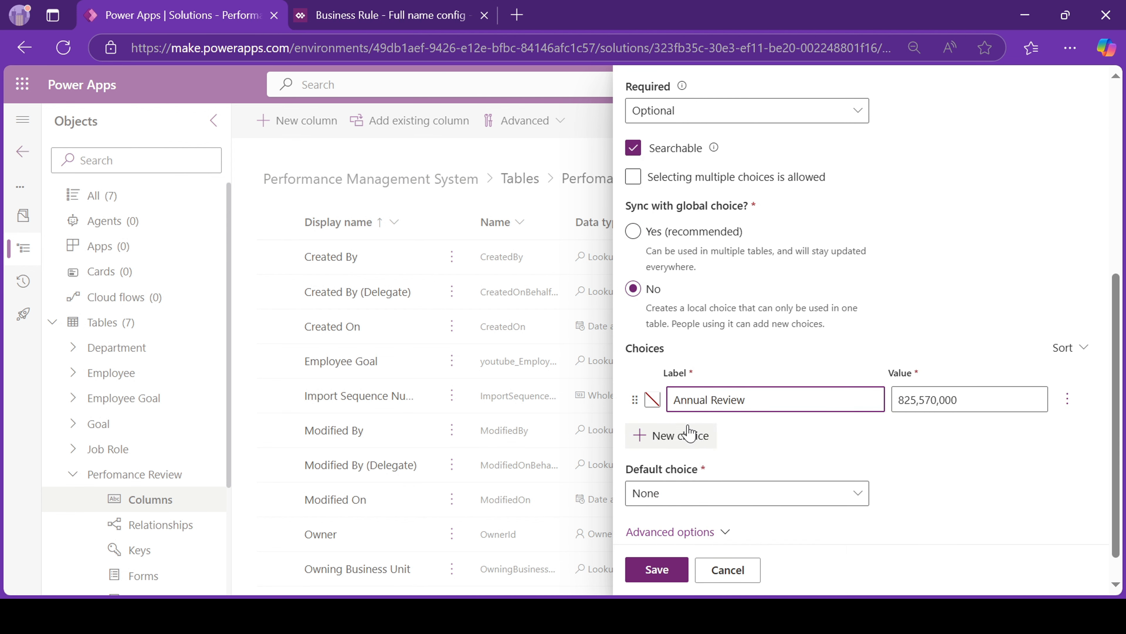
pyautogui.click(681, 436)
pyautogui.write('Quartery Review')
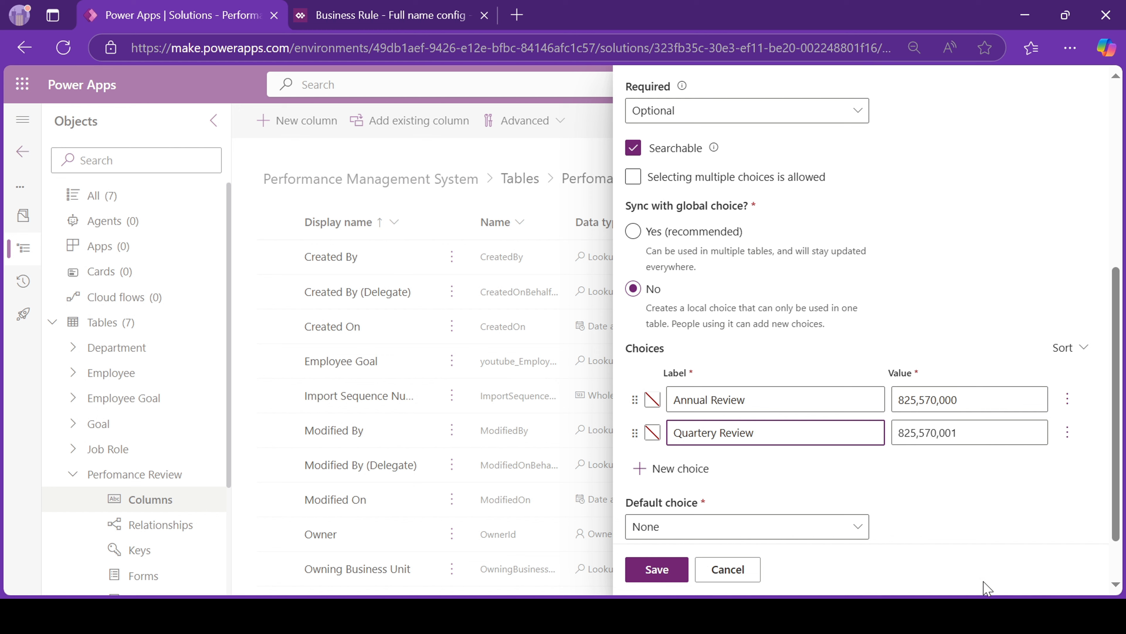
pyautogui.click(680, 468)
pyautogui.rightClick(694, 437)
pyautogui.click(718, 347)
pyautogui.scroll(5, 692, 474)
pyautogui.scroll(-6, 692, 470)
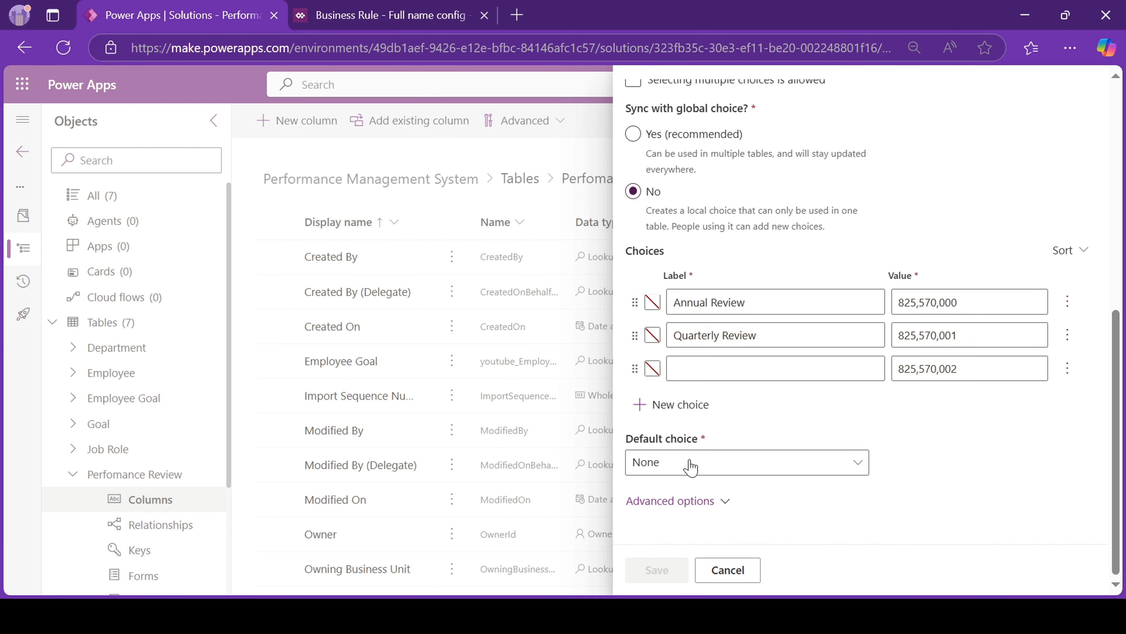
# Step: Label the third choice and save the Review Type column
pyautogui.click(704, 375)
pyautogui.write('Mp')
pyautogui.scroll(10, 703, 375)
pyautogui.click(672, 573)
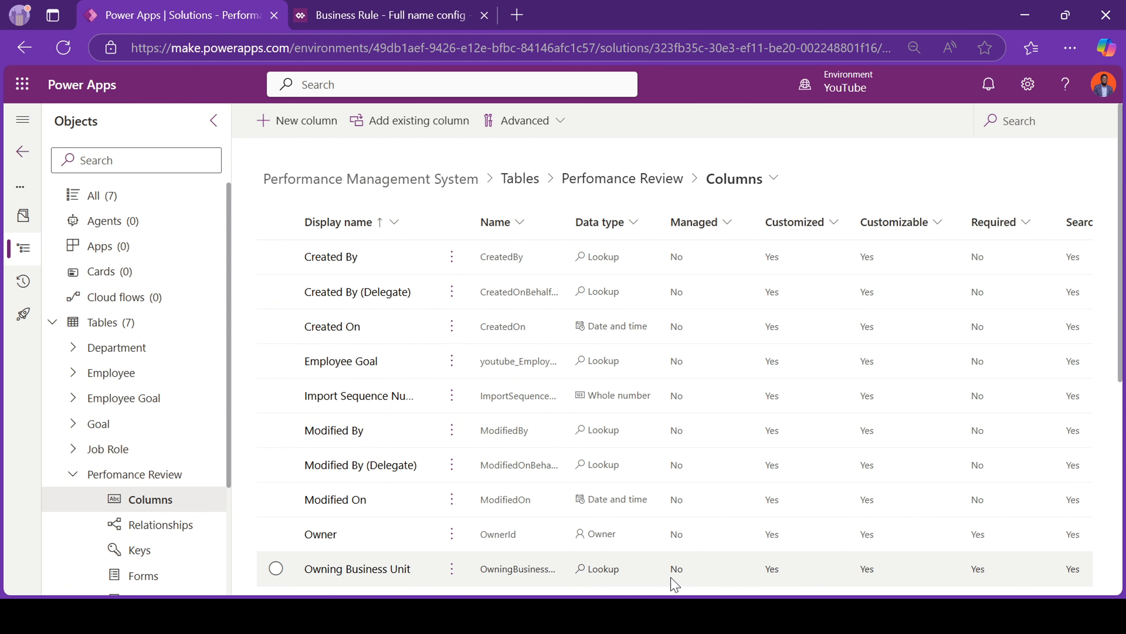
# Step: Start a new Perfomance Review column named Review Period with the Choice data type, not synced with a global choice
pyautogui.click(296, 120)
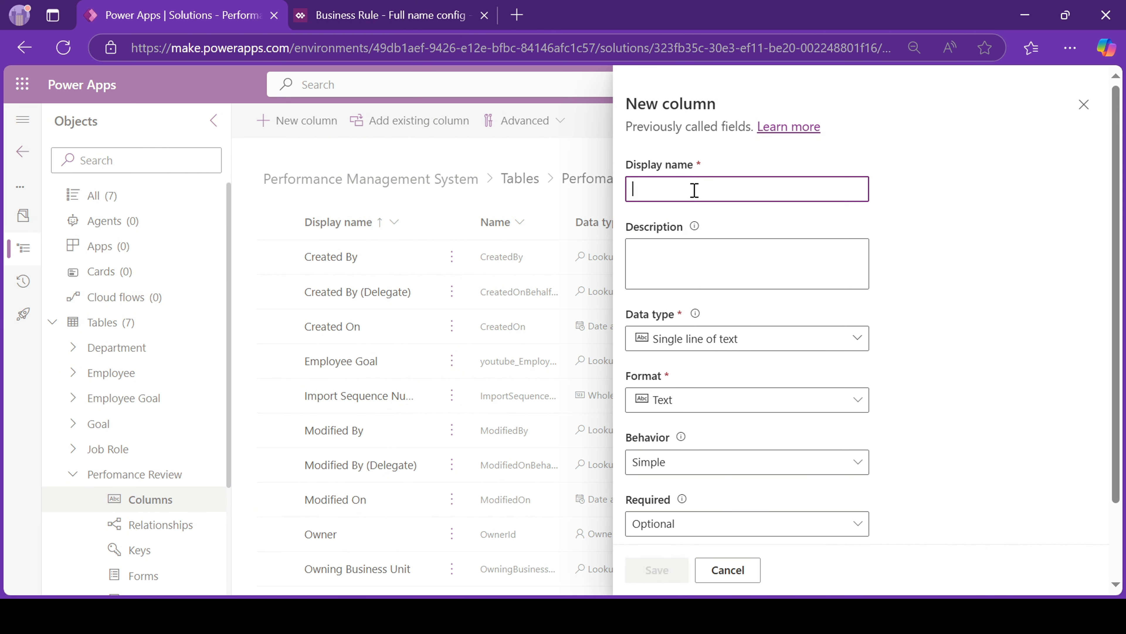
pyautogui.write('Review Period')
pyautogui.click(678, 342)
pyautogui.click(710, 482)
pyautogui.scroll(-5, 709, 482)
pyautogui.click(635, 357)
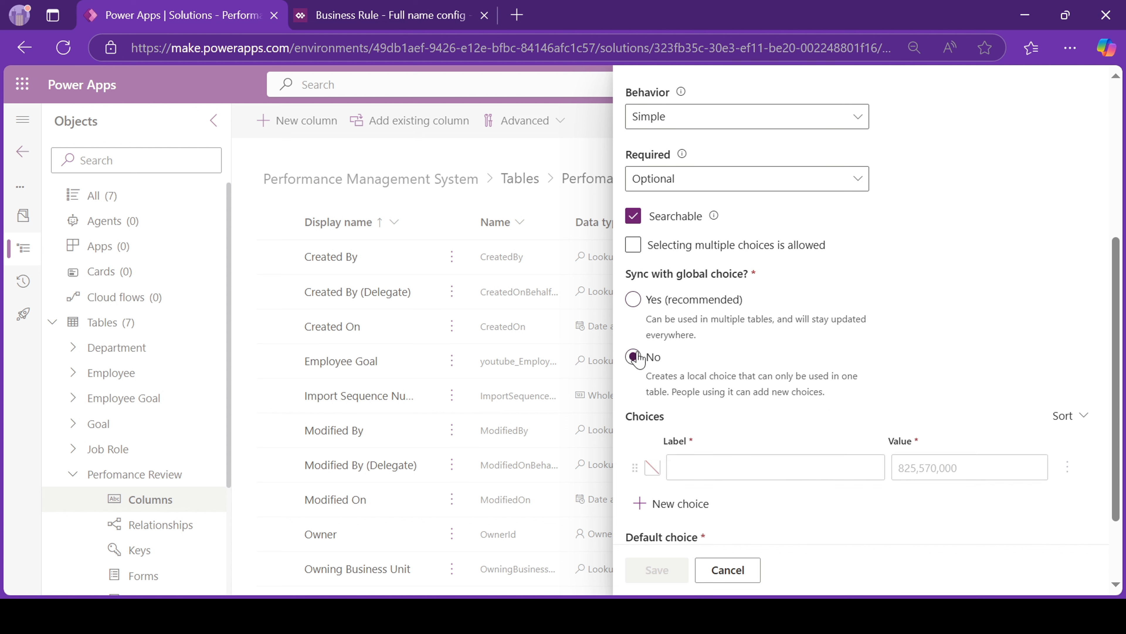
# Step: Add the choices Q1, Q2, Q3 and Q4 and save the Review Period column
pyautogui.click(715, 470)
pyautogui.write('Quater 1')
pyautogui.doubleClick(705, 477)
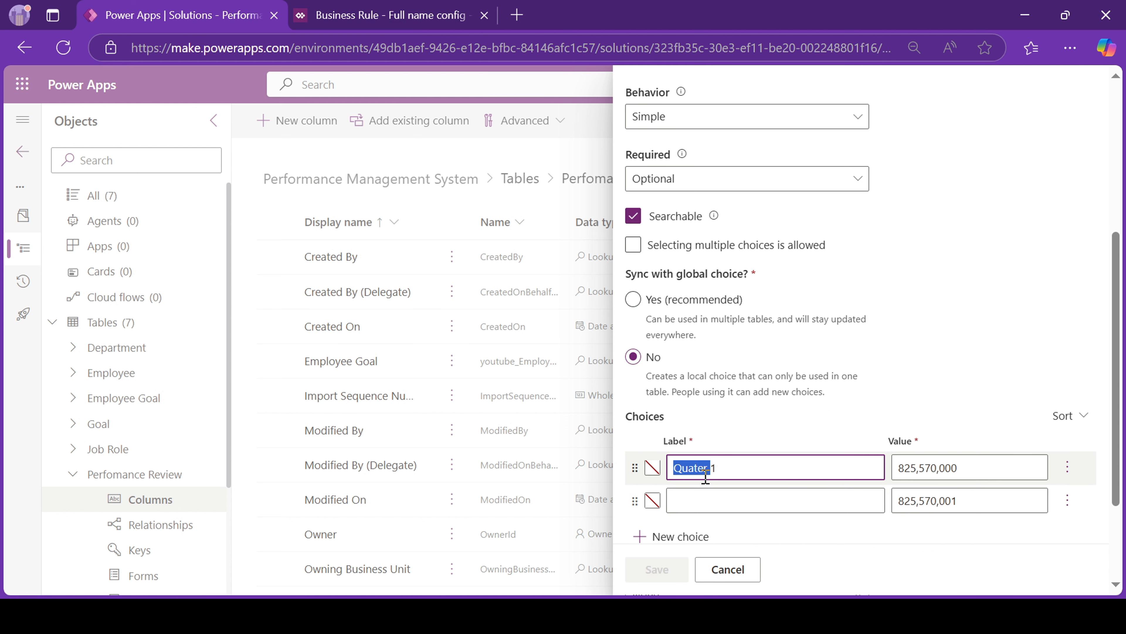
pyautogui.click(704, 492)
pyautogui.write('Q2')
pyautogui.click(670, 536)
pyautogui.write('Q3')
pyautogui.click(667, 443)
pyautogui.write('Q4')
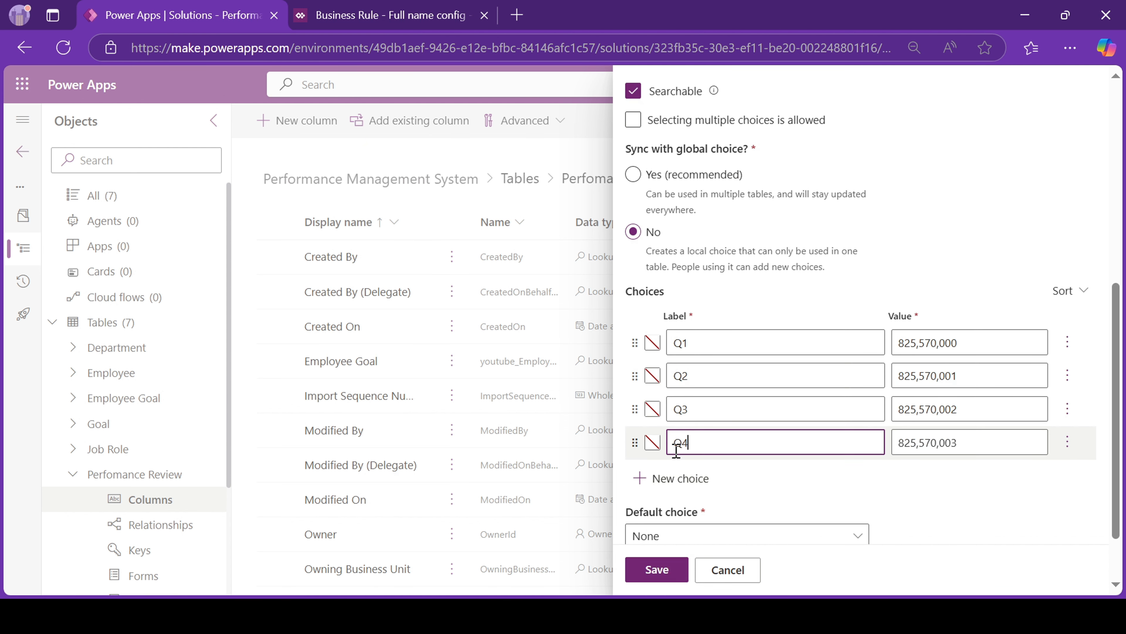
pyautogui.click(657, 569)
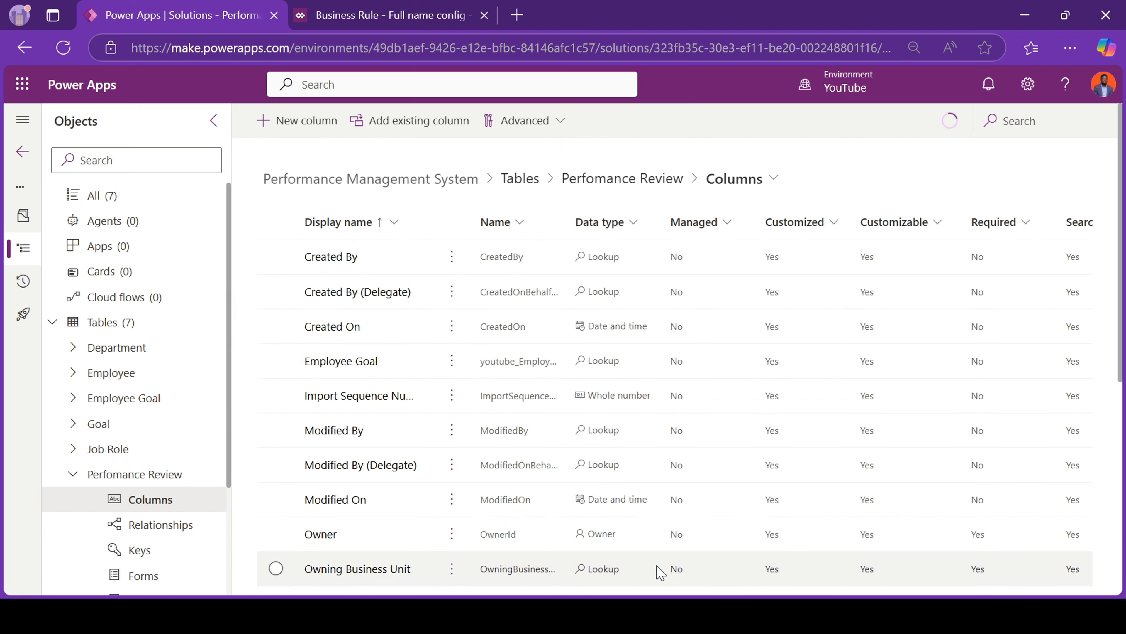
# Step: Rename the Created On column as Review Date, change its date format, and save it
pyautogui.click(330, 328)
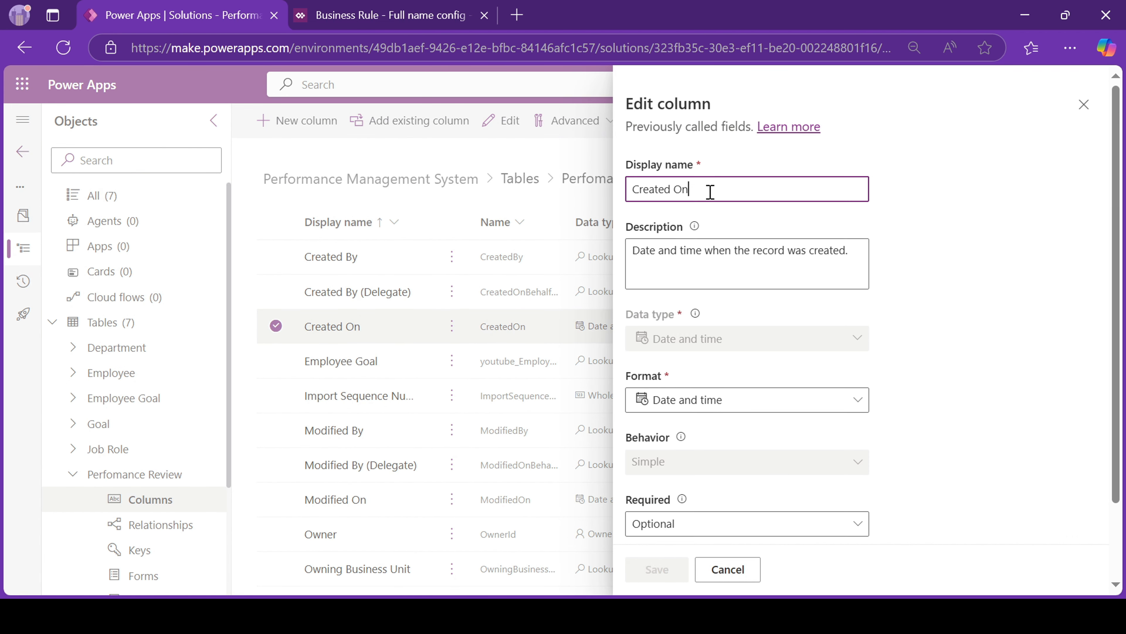
pyautogui.tripleClick(710, 192)
pyautogui.write('Review Date')
pyautogui.click(747, 399)
pyautogui.click(709, 456)
pyautogui.click(648, 571)
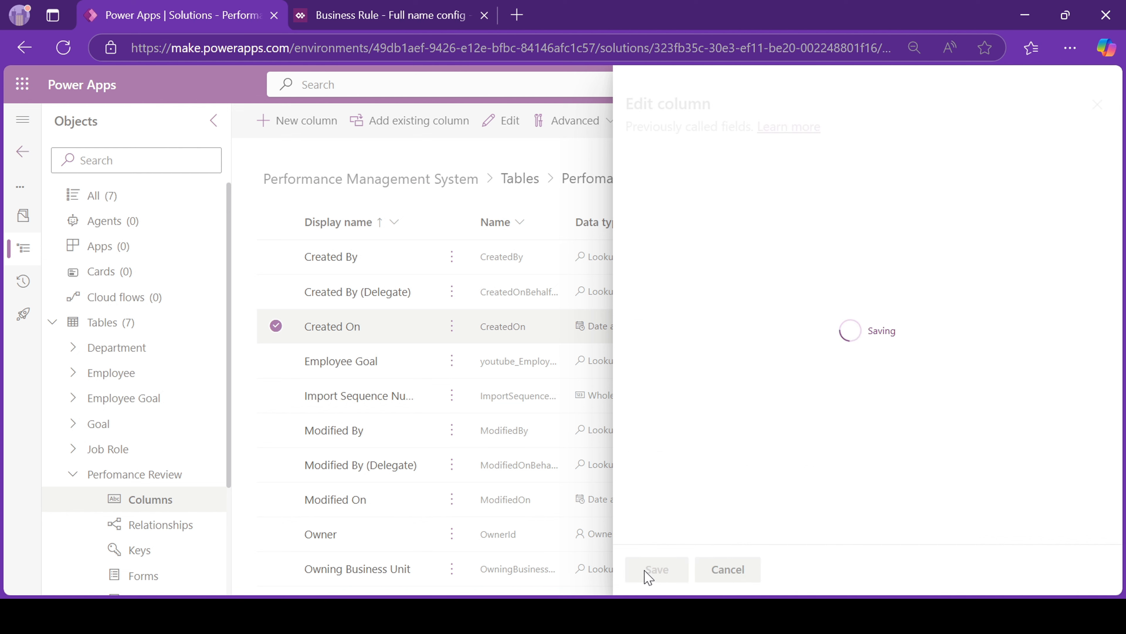
# Step: Start a new Perfomance Review column named Review Status with the Choice data type
pyautogui.click(301, 121)
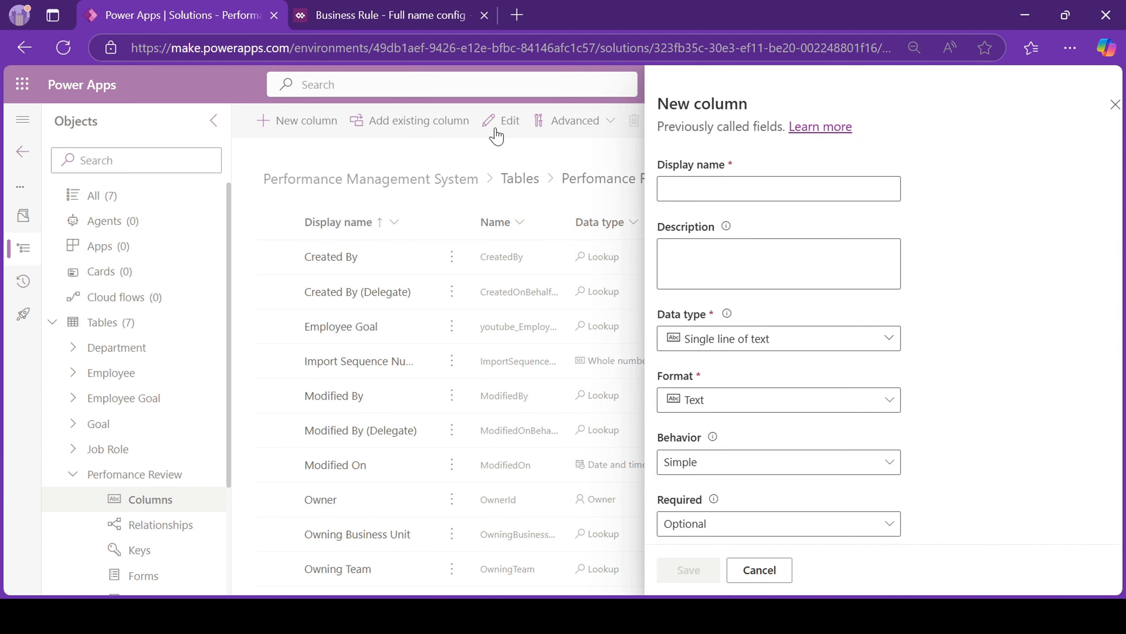
pyautogui.click(716, 191)
pyautogui.write('Review Status')
pyautogui.click(749, 338)
pyautogui.click(670, 511)
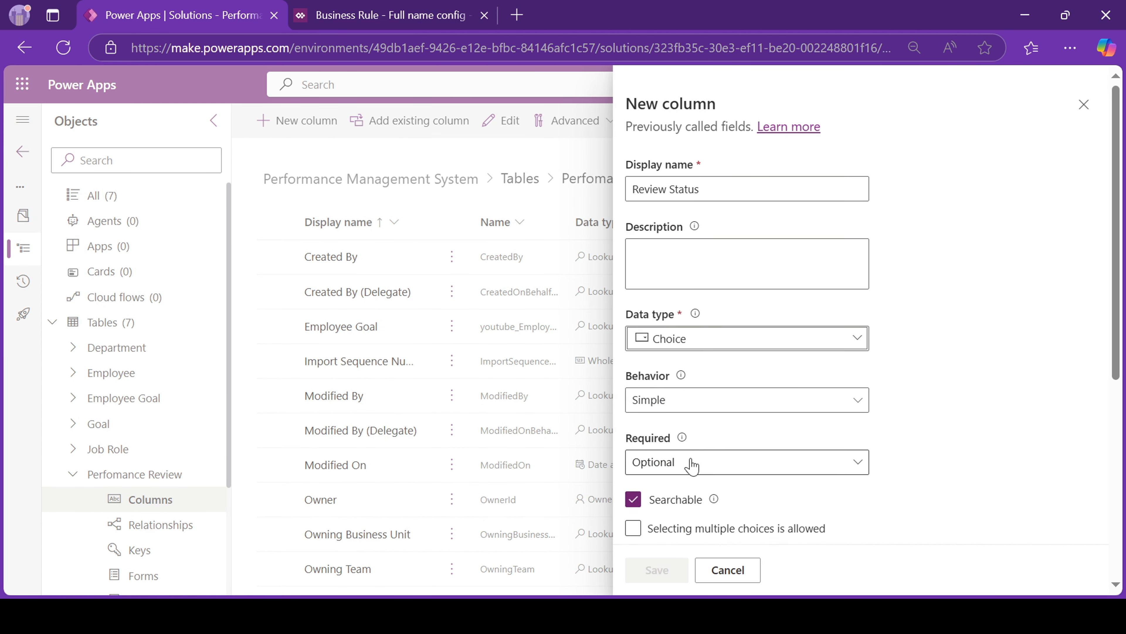
# Step: Add the local choices Pass and Fail and save the Review Status column
pyautogui.scroll(-5, 692, 463)
pyautogui.click(632, 289)
pyautogui.click(697, 399)
pyautogui.write('Pss')
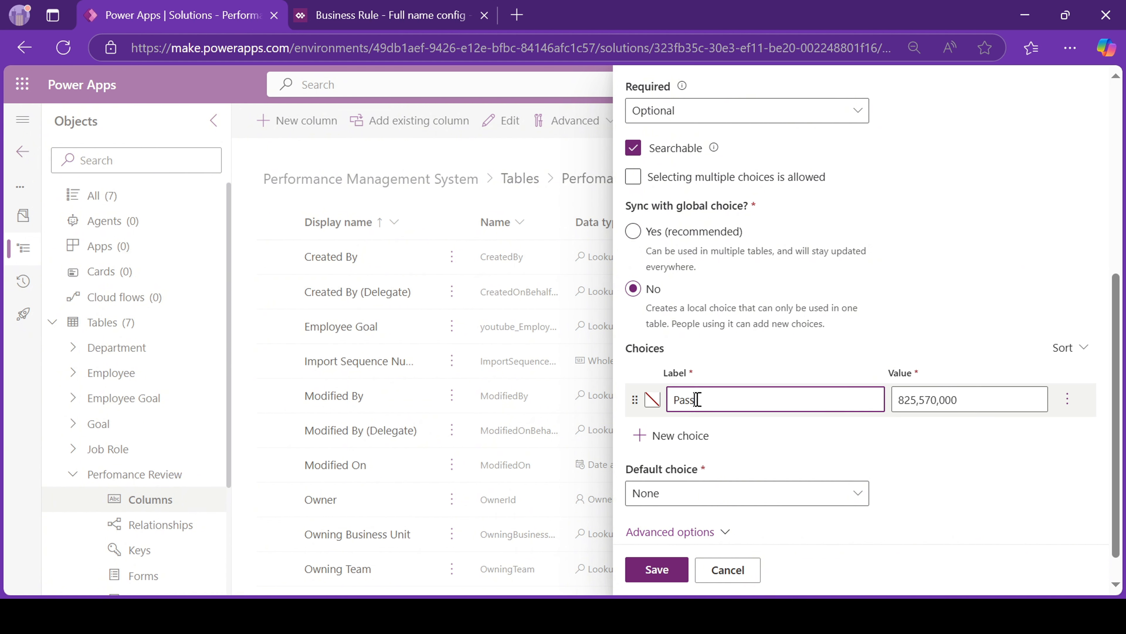
pyautogui.click(674, 436)
pyautogui.write('Fail')
pyautogui.click(658, 569)
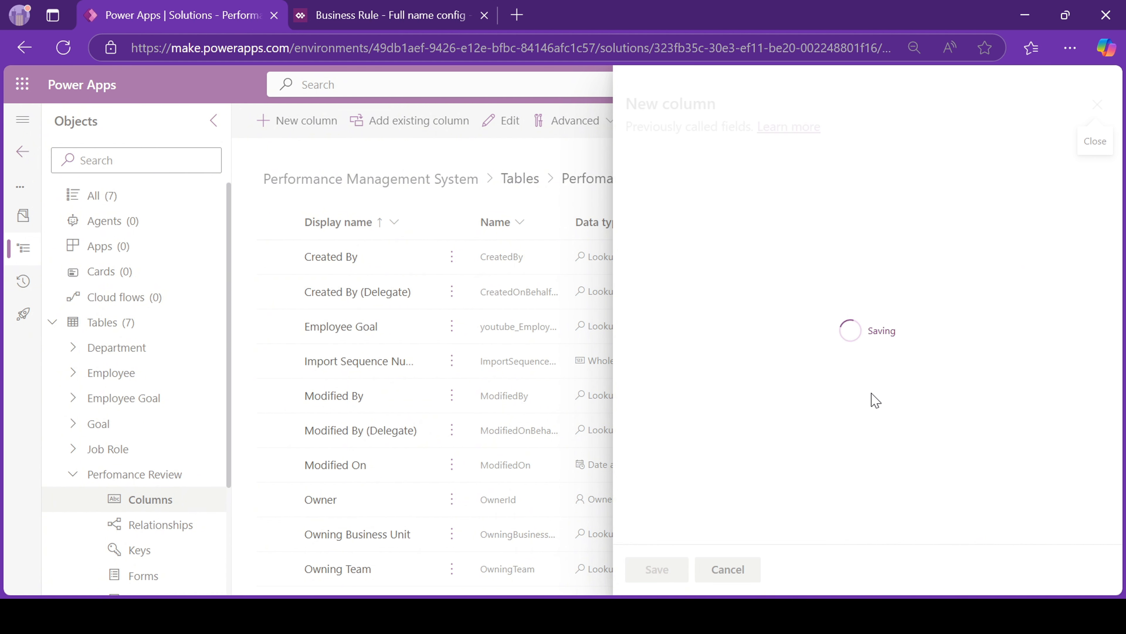
# Step: Create a multiple-line text column named Comments in the Perfomance Review table and save it
pyautogui.click(301, 120)
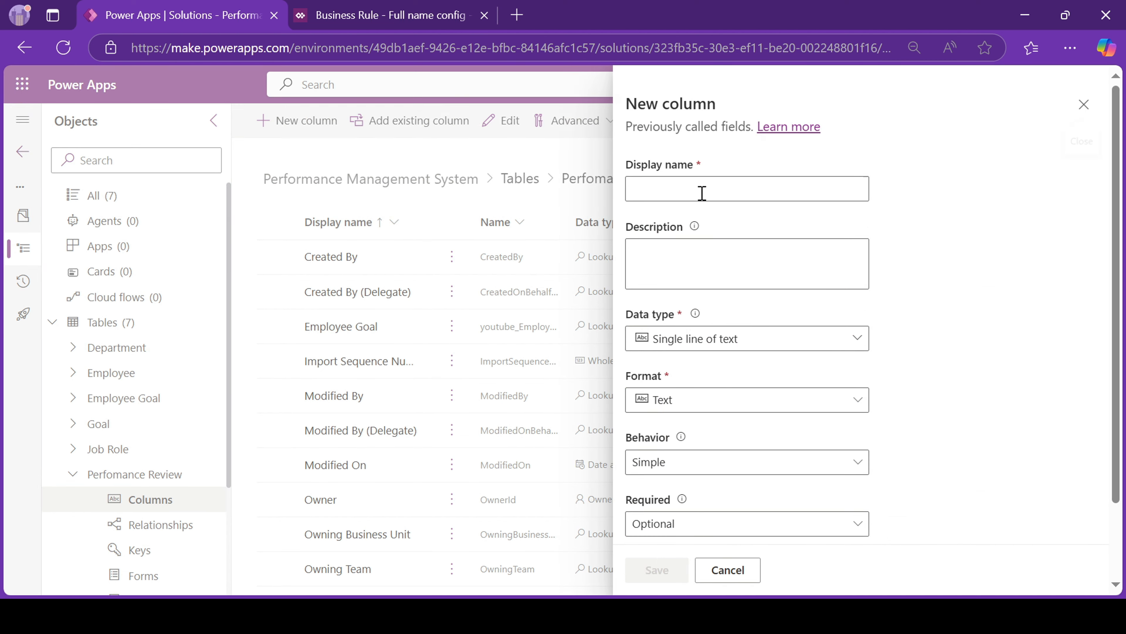
pyautogui.click(702, 192)
pyautogui.write('Comments')
pyautogui.click(696, 342)
pyautogui.moveTo(665, 396)
pyautogui.click(918, 551)
pyautogui.click(646, 568)
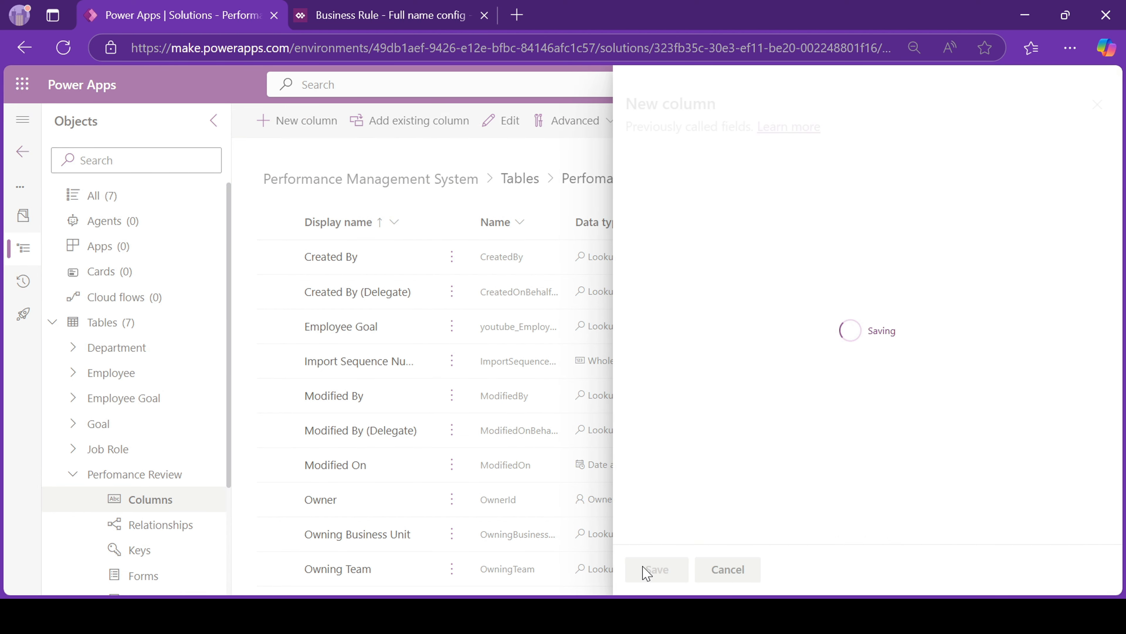
# Step: Go to the views of the Perfomance Review table and open the Perfomance Review Advanced Find View
pyautogui.click(751, 180)
pyautogui.click(760, 373)
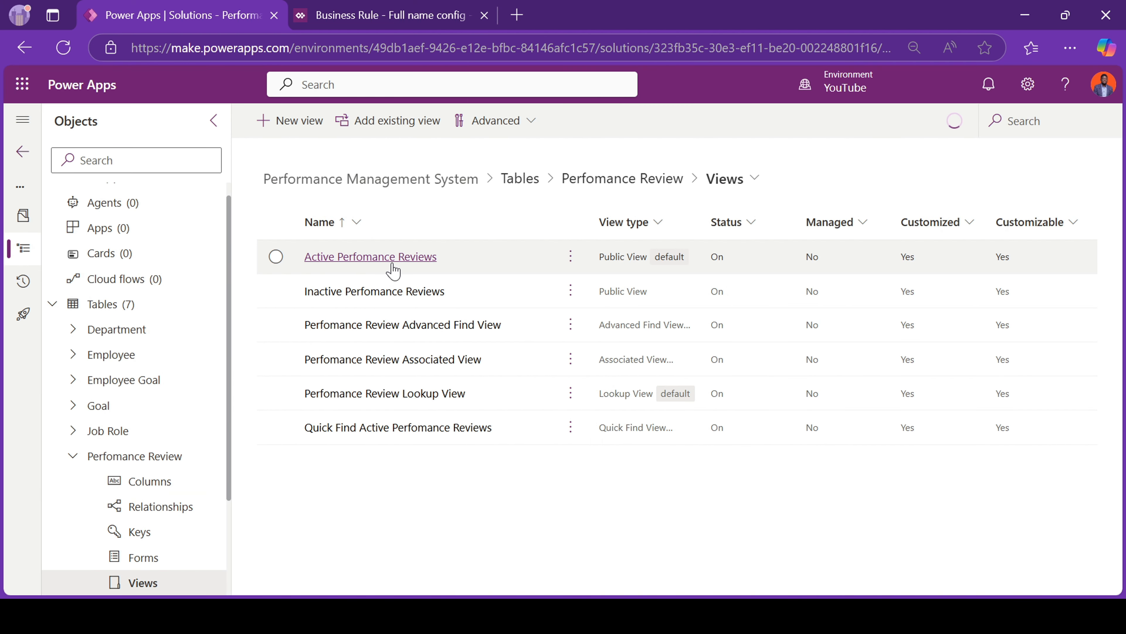
pyautogui.click(395, 267)
pyautogui.click(341, 168)
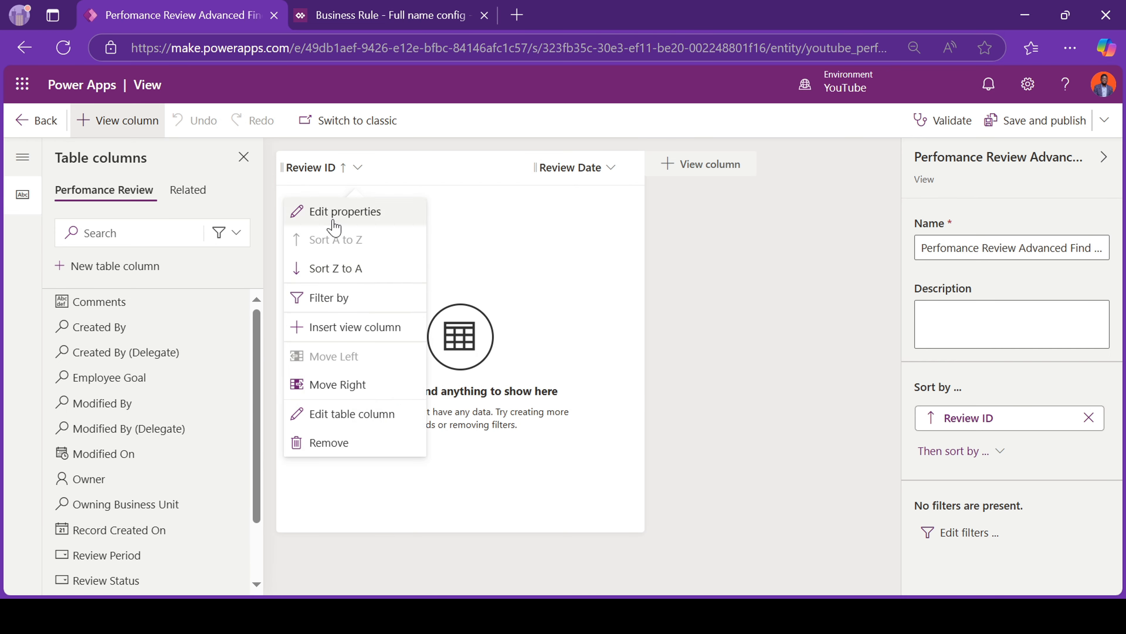
pyautogui.click(331, 215)
pyautogui.click(440, 215)
pyautogui.click(341, 168)
pyautogui.click(330, 214)
pyautogui.click(434, 218)
# Step: Change the Review ID table column to an optional autonumber with a string-prefixed number using the prefix REV, and save it
pyautogui.click(341, 168)
pyautogui.click(351, 412)
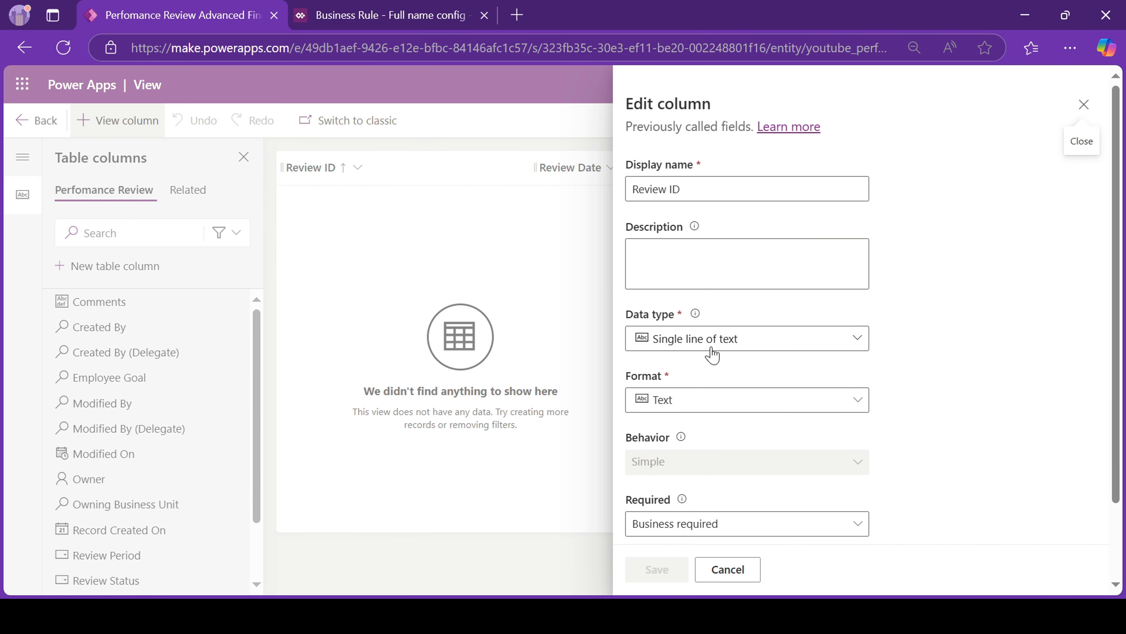
pyautogui.click(709, 345)
pyautogui.click(692, 385)
pyautogui.scroll(-2, 702, 324)
pyautogui.click(705, 310)
pyautogui.click(705, 337)
pyautogui.click(659, 466)
pyautogui.write('REVIEW')
pyautogui.scroll(-4, 659, 465)
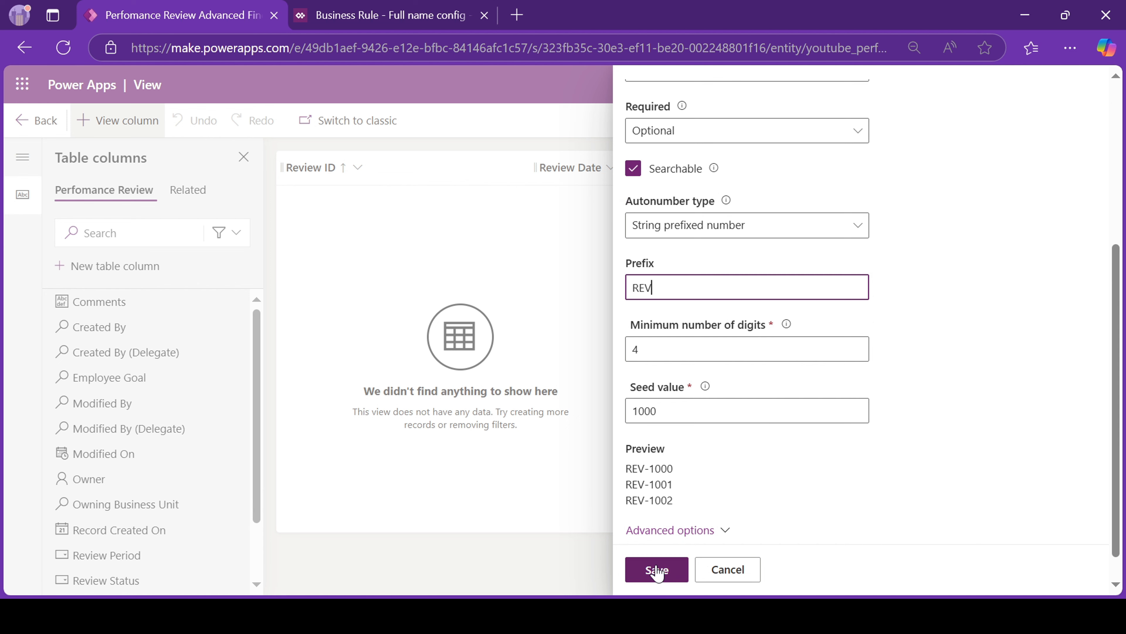
pyautogui.click(652, 568)
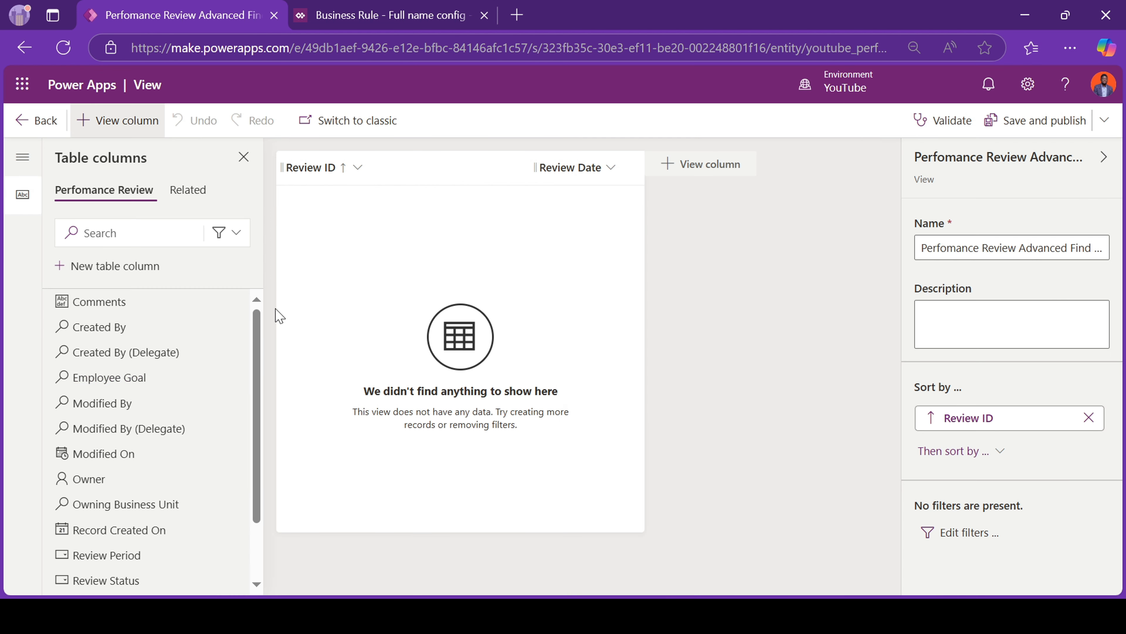
pyautogui.click(236, 326)
pyautogui.click(310, 382)
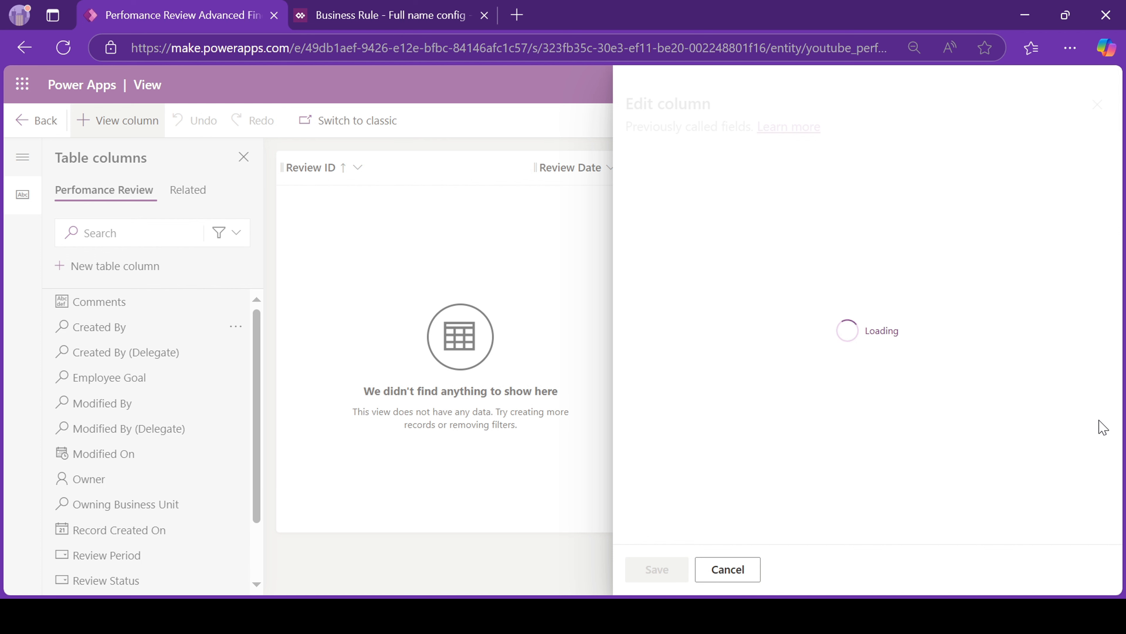
pyautogui.click(745, 574)
# Step: Rename the Created By column as Reviewer and save it
pyautogui.click(236, 327)
pyautogui.click(310, 382)
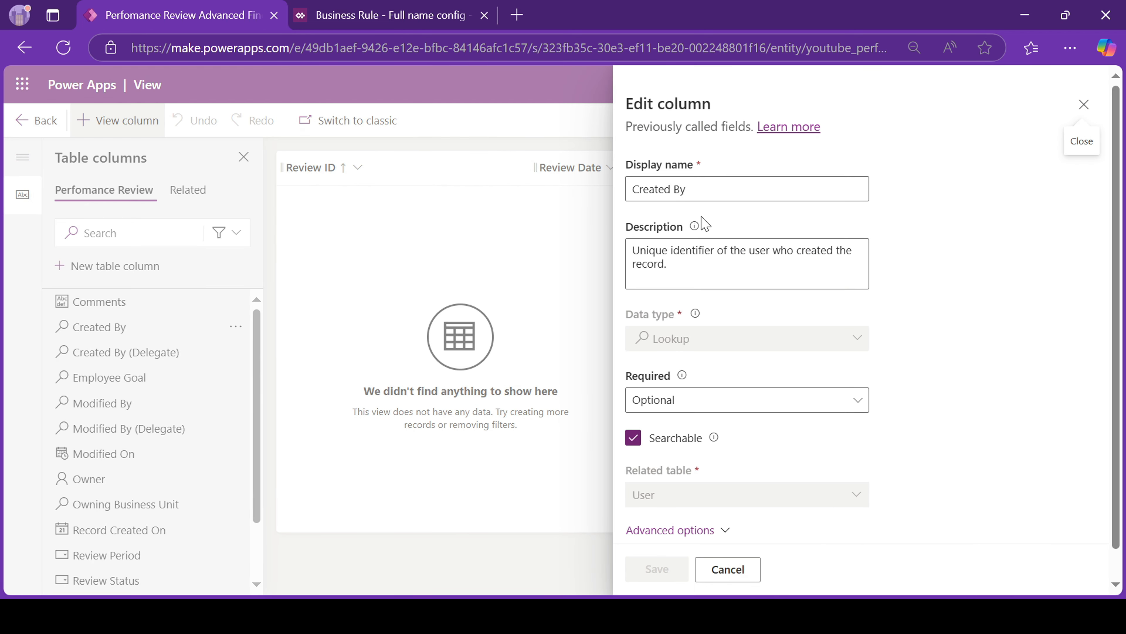
pyautogui.tripleClick(696, 188)
pyautogui.write('Reviewer')
pyautogui.click(661, 570)
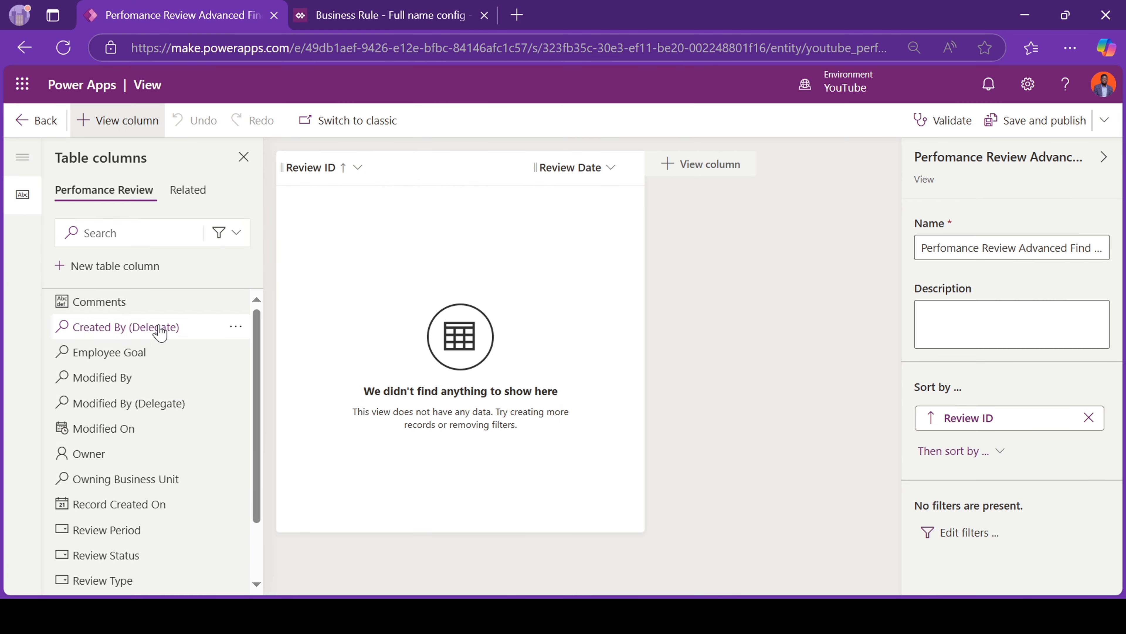
# Step: Add Reviewer as the first view column, remove Review ID from the view, and add Employee Goal
pyautogui.scroll(-3, 159, 492)
pyautogui.moveTo(151, 531); pyautogui.dragTo(412, 170)
pyautogui.click(346, 168)
pyautogui.click(329, 443)
pyautogui.scroll(3, 222, 452)
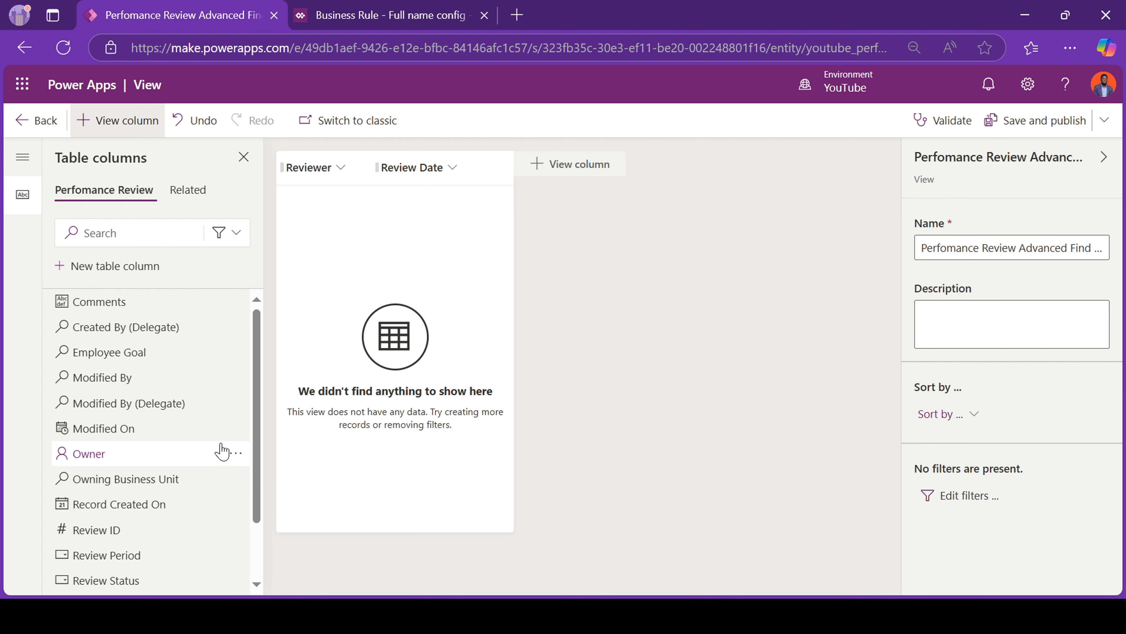
pyautogui.click(135, 352)
# Step: Start a new table column named Empoyee with the Formula data type
pyautogui.click(165, 270)
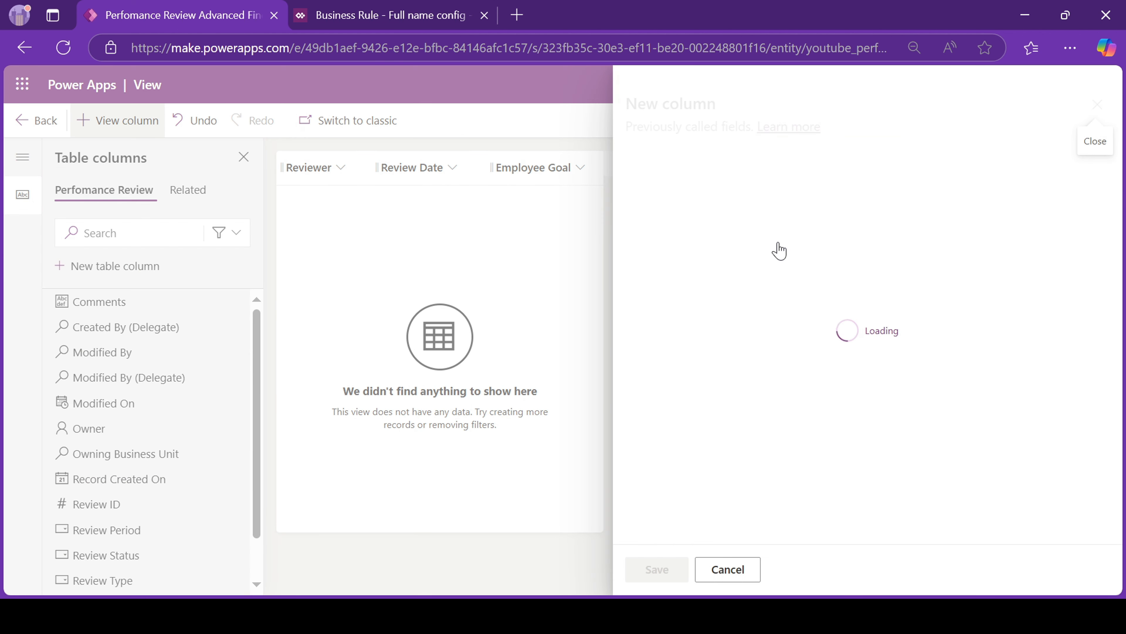
pyautogui.write('Empoyee')
pyautogui.click(747, 339)
pyautogui.click(654, 576)
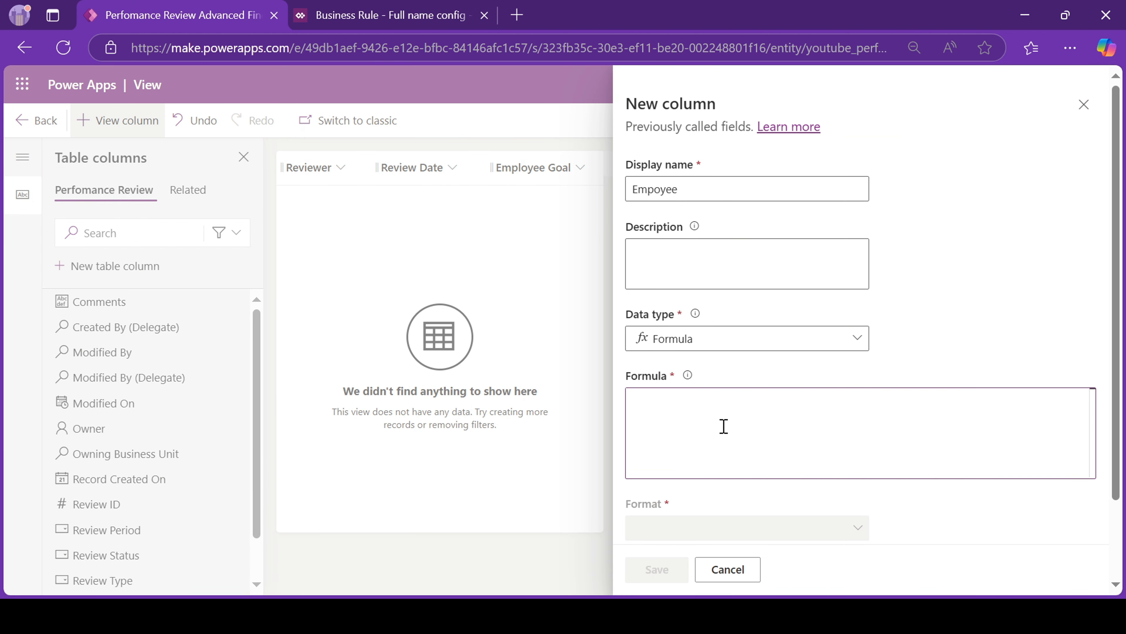
# Step: Set the column's formula to 'Employee Goal'.Employee.'Full Name' and save the column
pyautogui.click(724, 426)
pyautogui.write("Employee Goal'.")
pyautogui.write('Emp')
pyautogui.press('Tab')
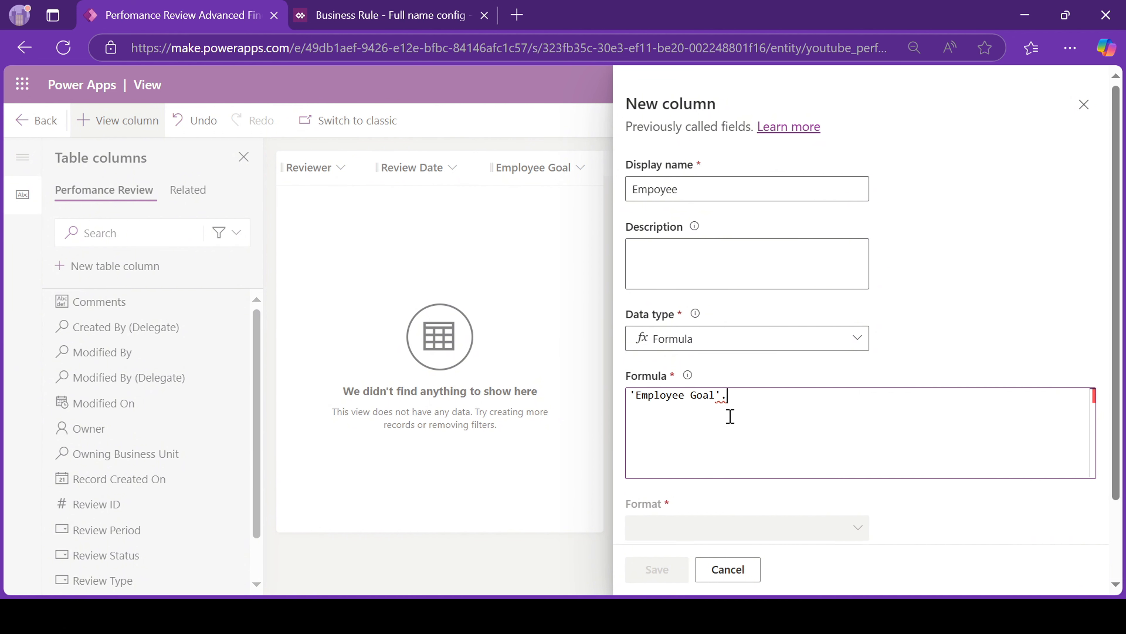
pyautogui.write('.Employee.')
pyautogui.press('Down')
pyautogui.press('Down')
pyautogui.press('Down')
pyautogui.press('Down')
pyautogui.press('Down')
pyautogui.press('Down')
pyautogui.press('Tab')
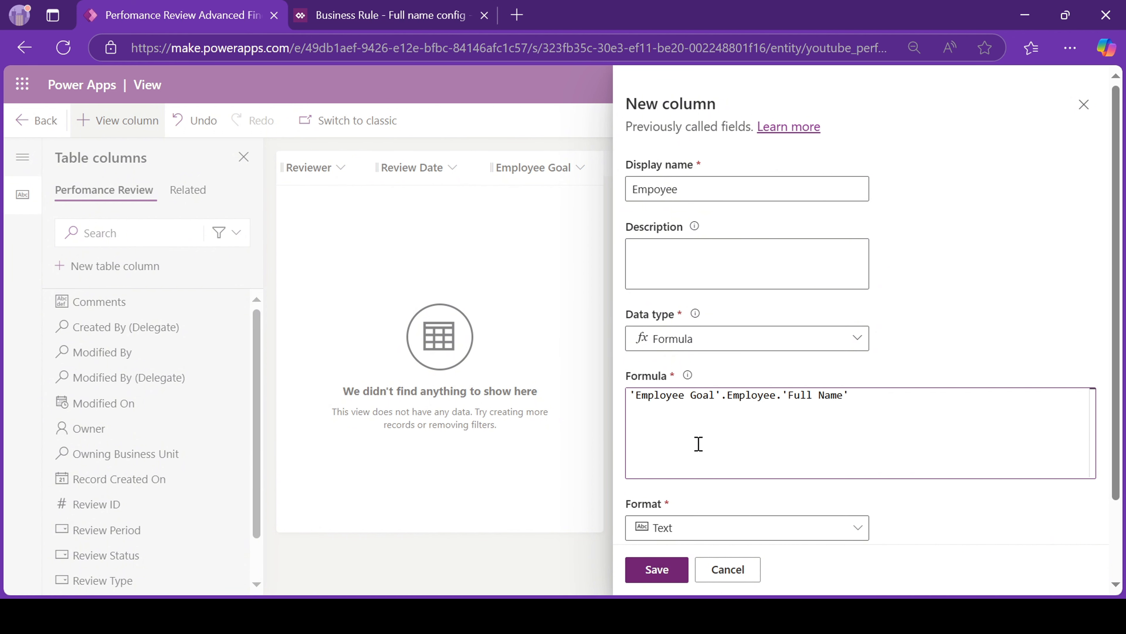
pyautogui.click(651, 572)
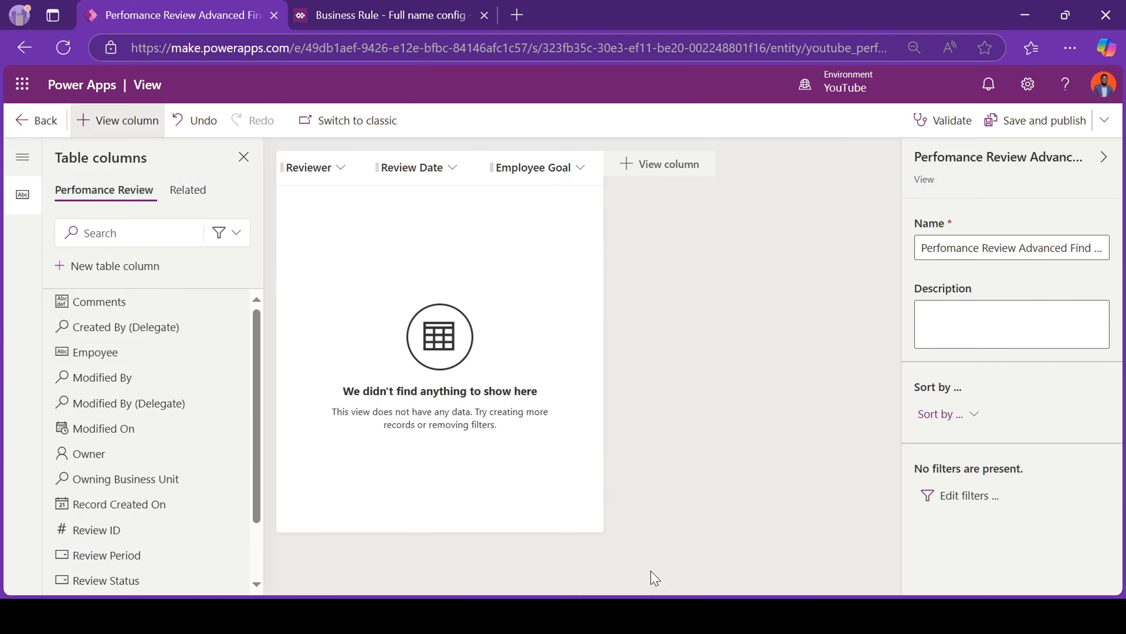
# Step: Add the Empoyee, Review Type, Review Status and Comments columns to the view, filtering the list of table columns
pyautogui.click(95, 353)
pyautogui.click(236, 233)
pyautogui.click(222, 322)
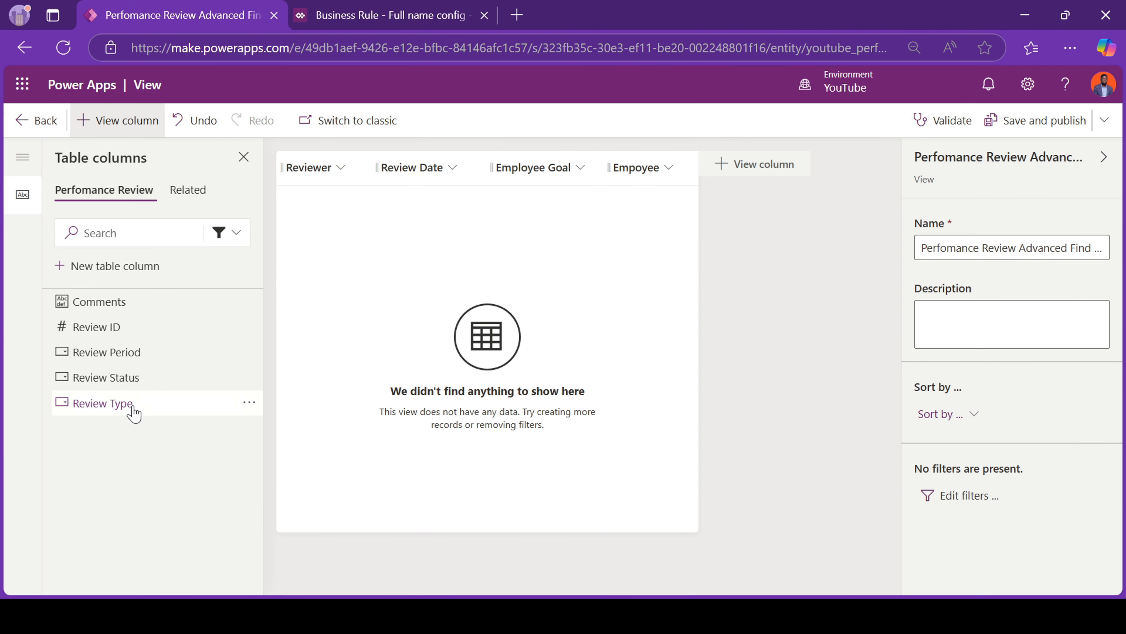
pyautogui.click(131, 351)
pyautogui.click(121, 377)
pyautogui.click(745, 168)
pyautogui.click(732, 443)
pyautogui.click(100, 302)
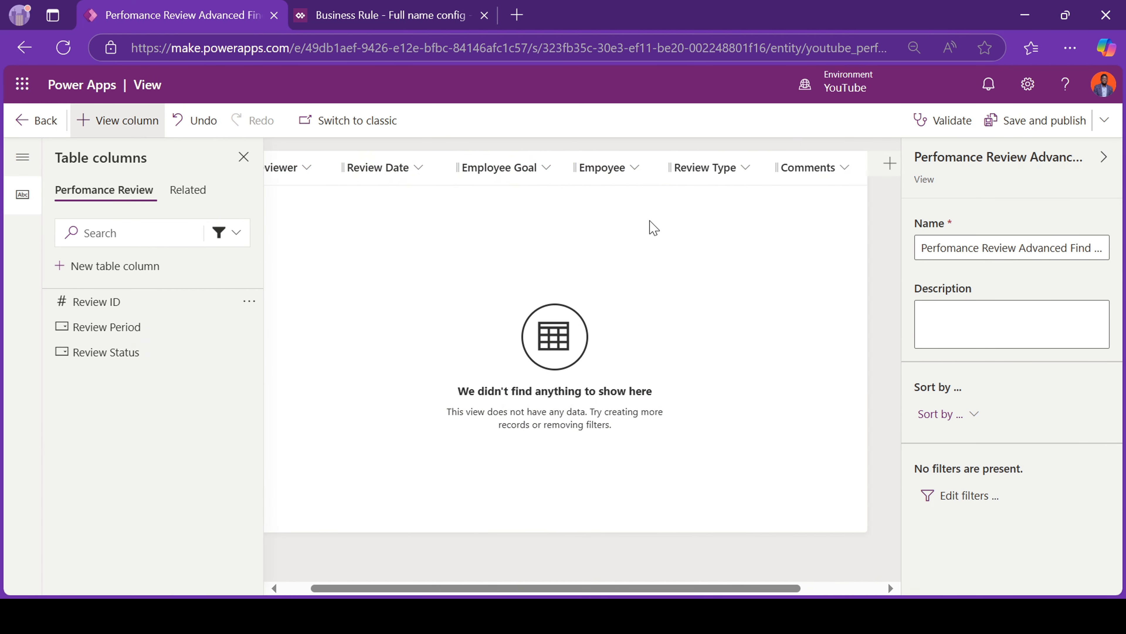
pyautogui.click(63, 352)
# Step: Sort the view by Review Date in descending order, and save and publish it
pyautogui.click(412, 167)
pyautogui.click(425, 238)
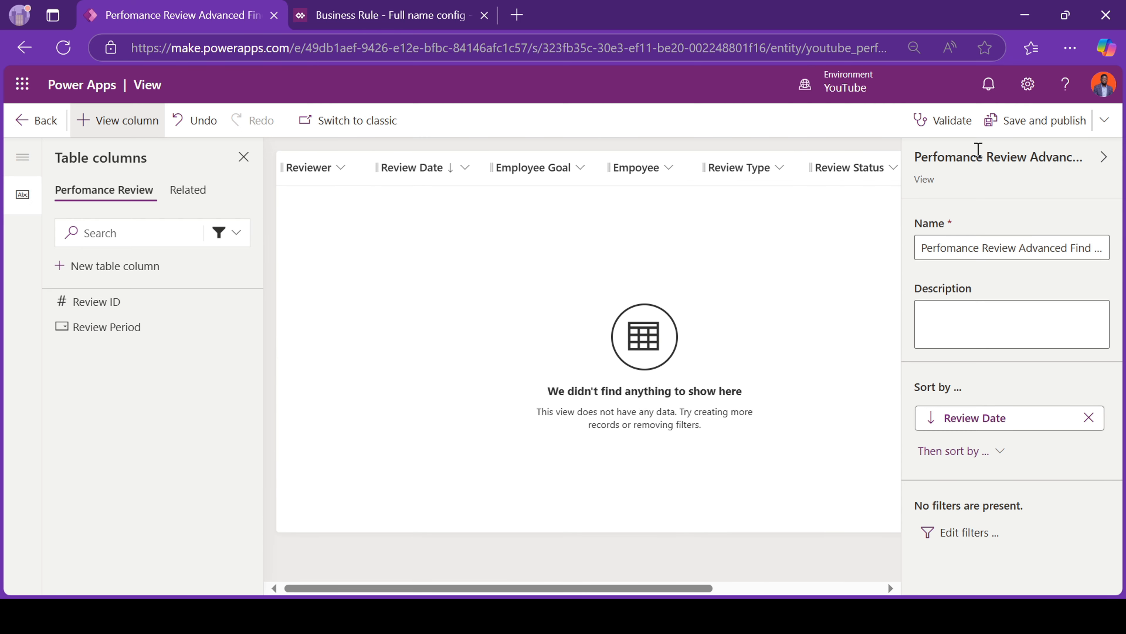
pyautogui.click(1020, 124)
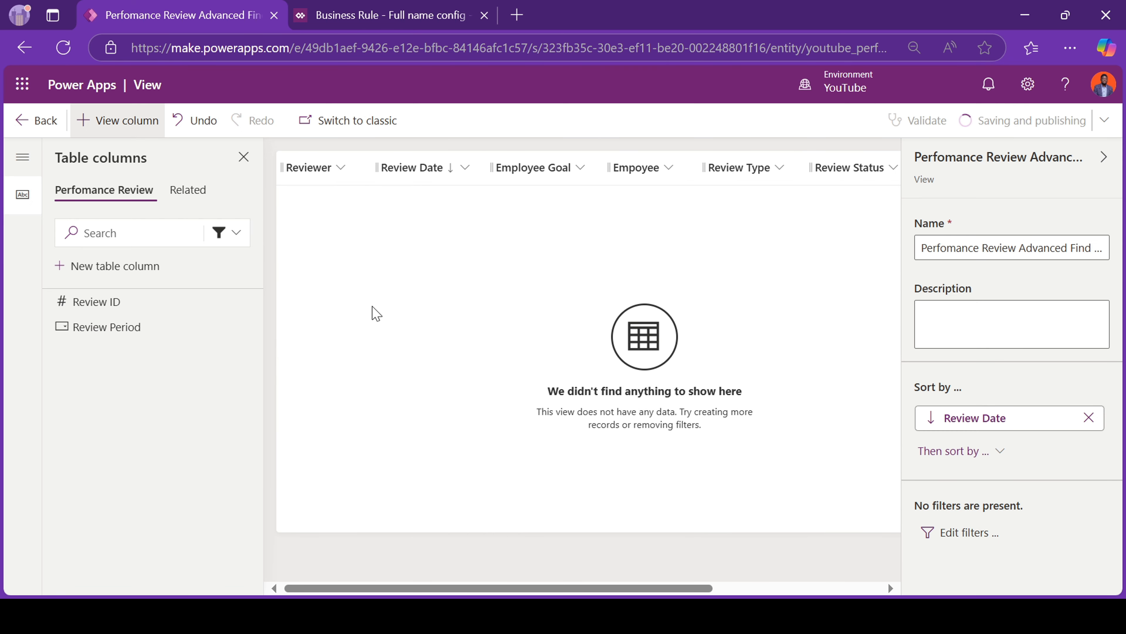
# Step: Leave the view and open the Information main form of the Perfomance Review table for editing
pyautogui.click(27, 122)
pyautogui.click(738, 182)
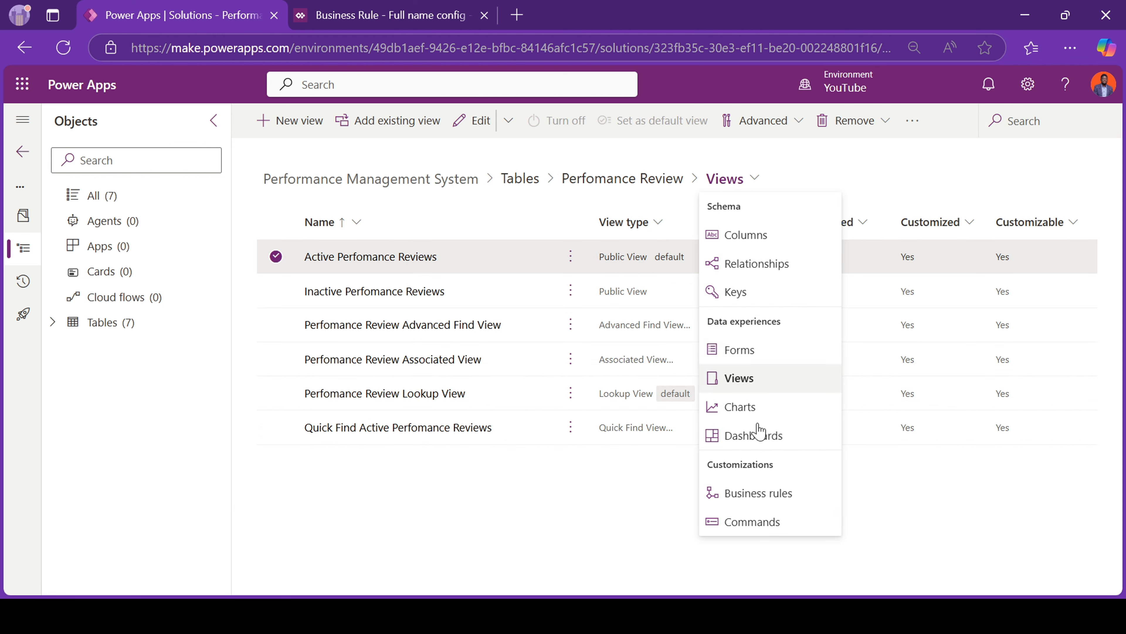
pyautogui.click(740, 350)
pyautogui.click(358, 297)
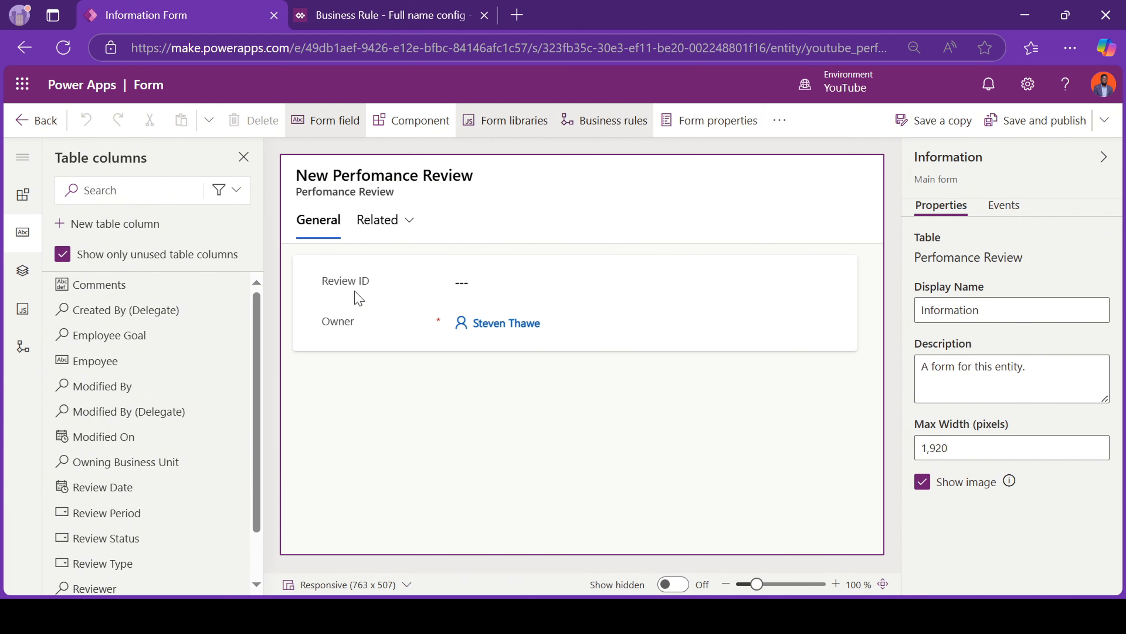
# Step: Add Employee Goal, Empoyee, Review Period, Review Type, Review Status and Comments below Review ID, and remove Owner from the form
pyautogui.click(365, 297)
pyautogui.click(153, 311)
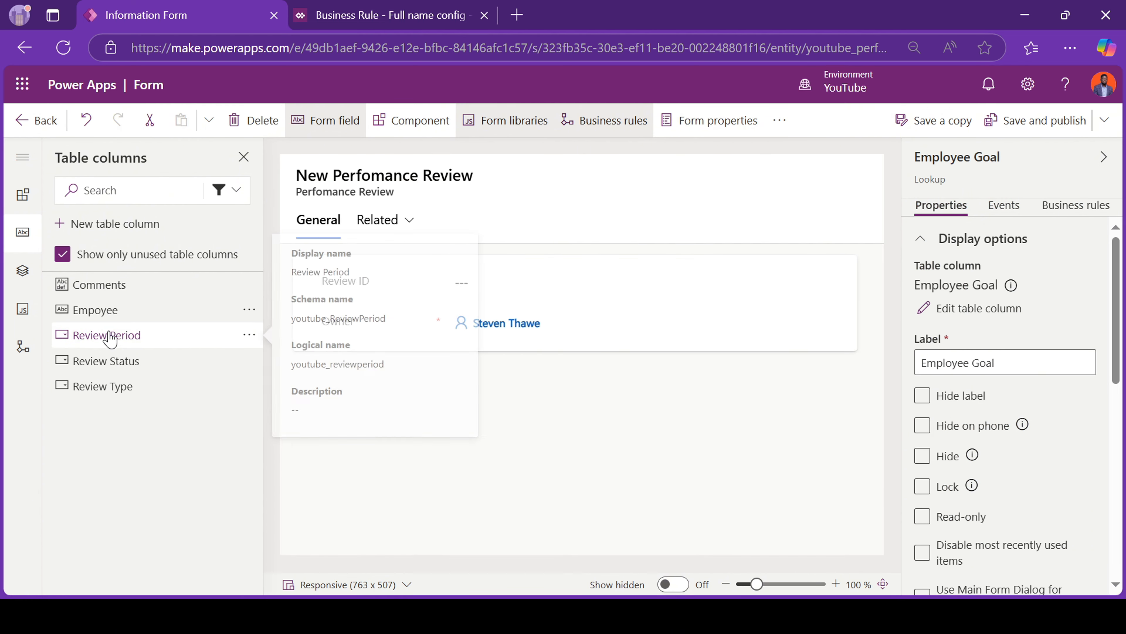
pyautogui.click(148, 312)
pyautogui.click(143, 313)
pyautogui.click(144, 331)
pyautogui.click(143, 313)
pyautogui.click(143, 286)
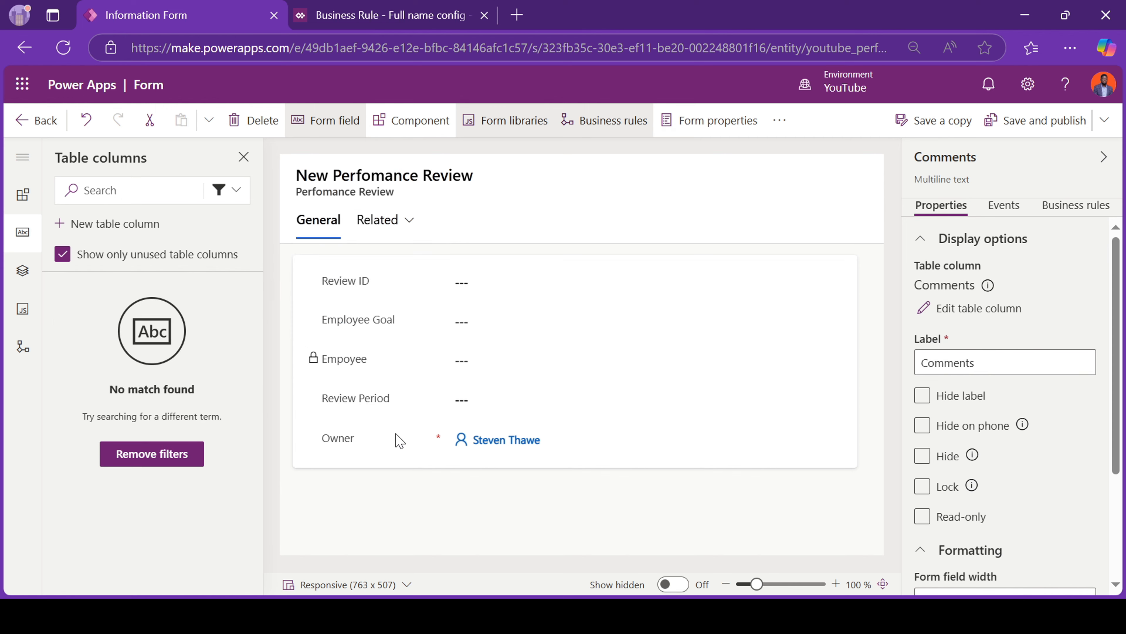
pyautogui.click(396, 440)
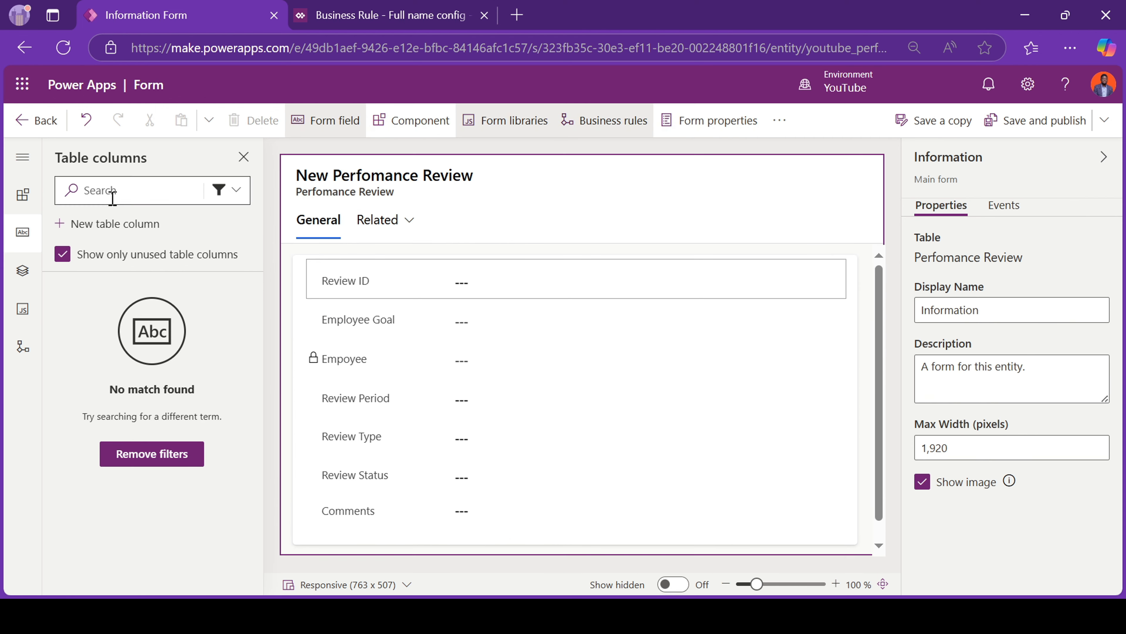
# Step: Place Review ID, Review Date and Reviewer in the form header, and save and publish the form
pyautogui.click(116, 461)
pyautogui.click(94, 436)
pyautogui.moveTo(102, 411); pyautogui.dragTo(553, 208)
pyautogui.click(1036, 121)
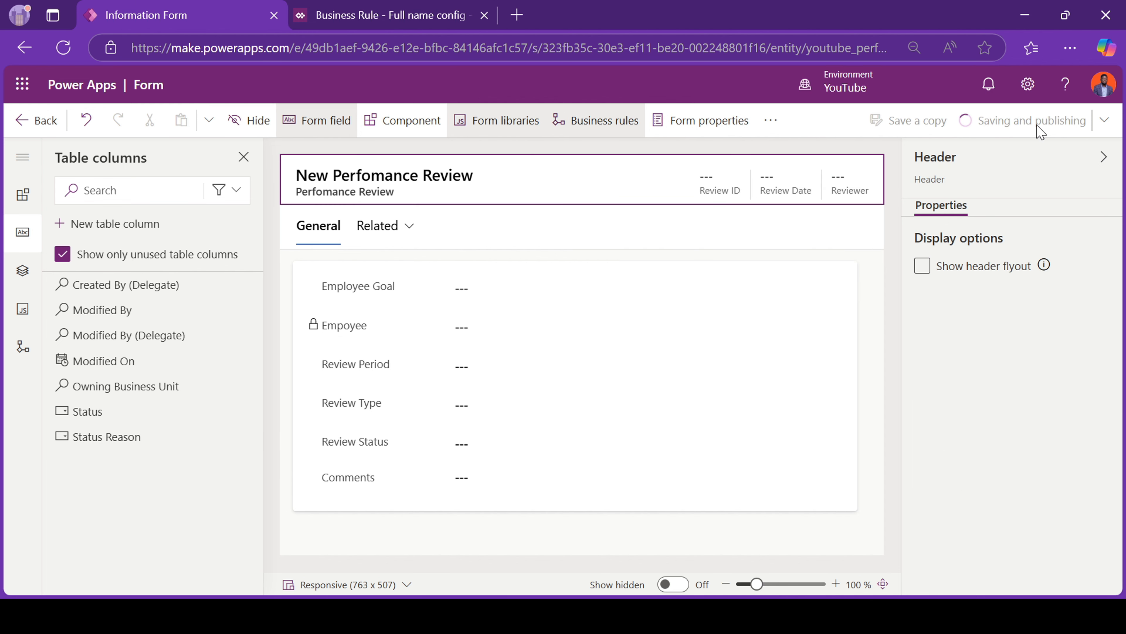
# Step: Return to the table's forms and create a quick create form named Information
pyautogui.click(39, 130)
pyautogui.click(306, 118)
pyautogui.click(218, 338)
pyautogui.write('Information')
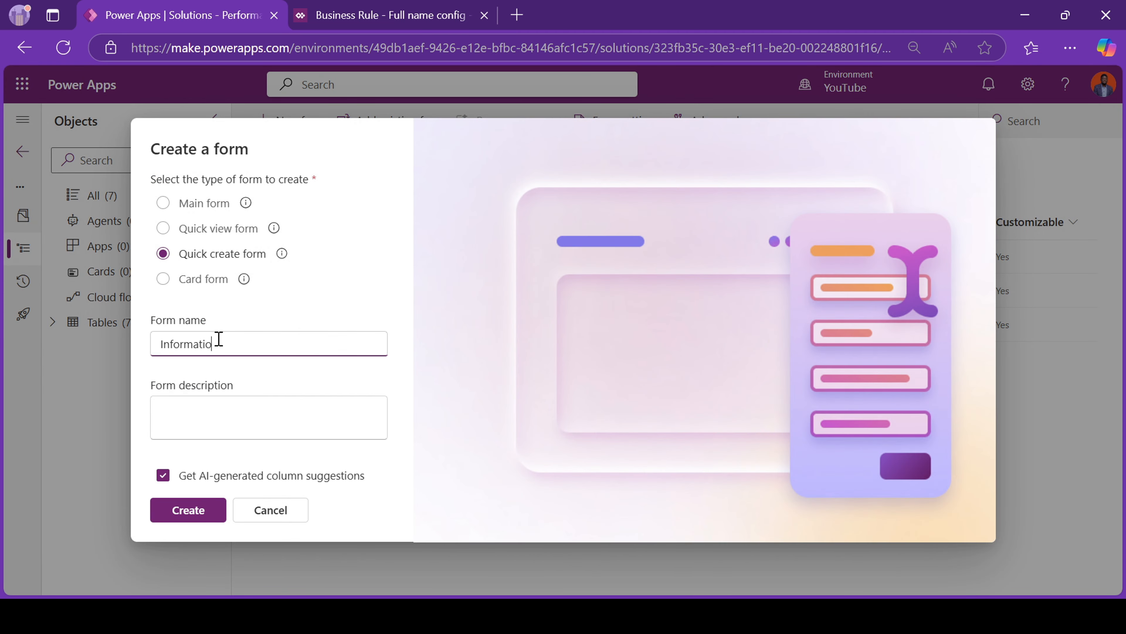
pyautogui.click(184, 509)
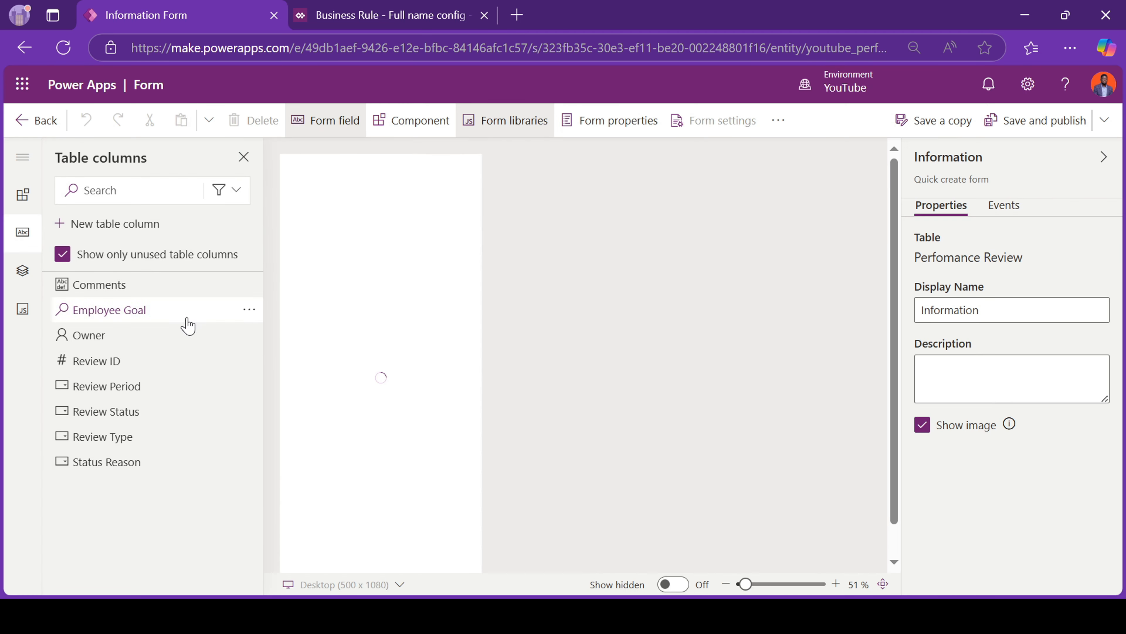
# Step: Add the Employee Goal, Review Status, Review Period, Review Type and Comments fields to the quick create form's first section
pyautogui.click(159, 310)
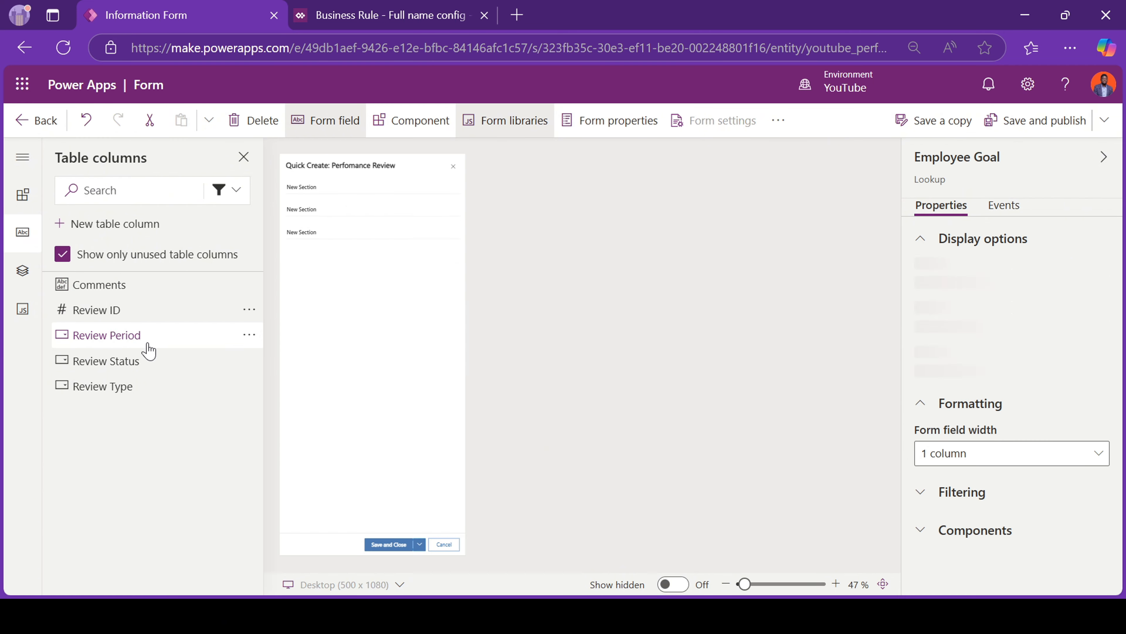
pyautogui.click(144, 360)
pyautogui.click(135, 336)
pyautogui.click(133, 335)
pyautogui.click(128, 285)
pyautogui.scroll(-4, 993, 408)
# Step: Label the first section Review Details, hide the empty sections, and save and publish the quick create form
pyautogui.click(311, 187)
pyautogui.tripleClick(981, 289)
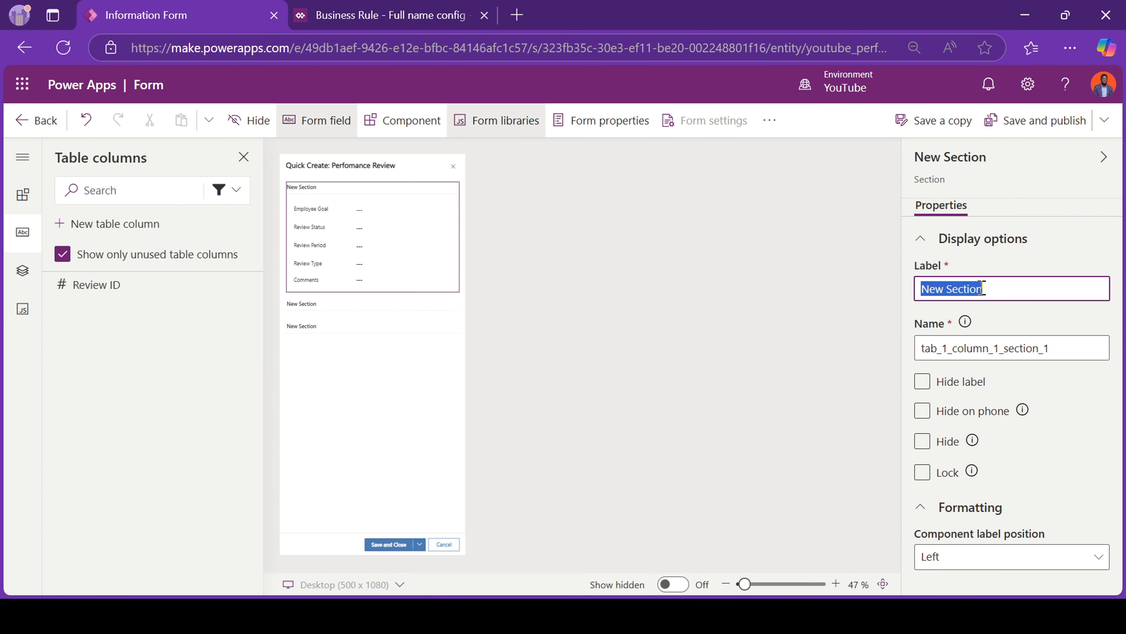
pyautogui.write('Review Details')
pyautogui.click(364, 323)
pyautogui.click(248, 120)
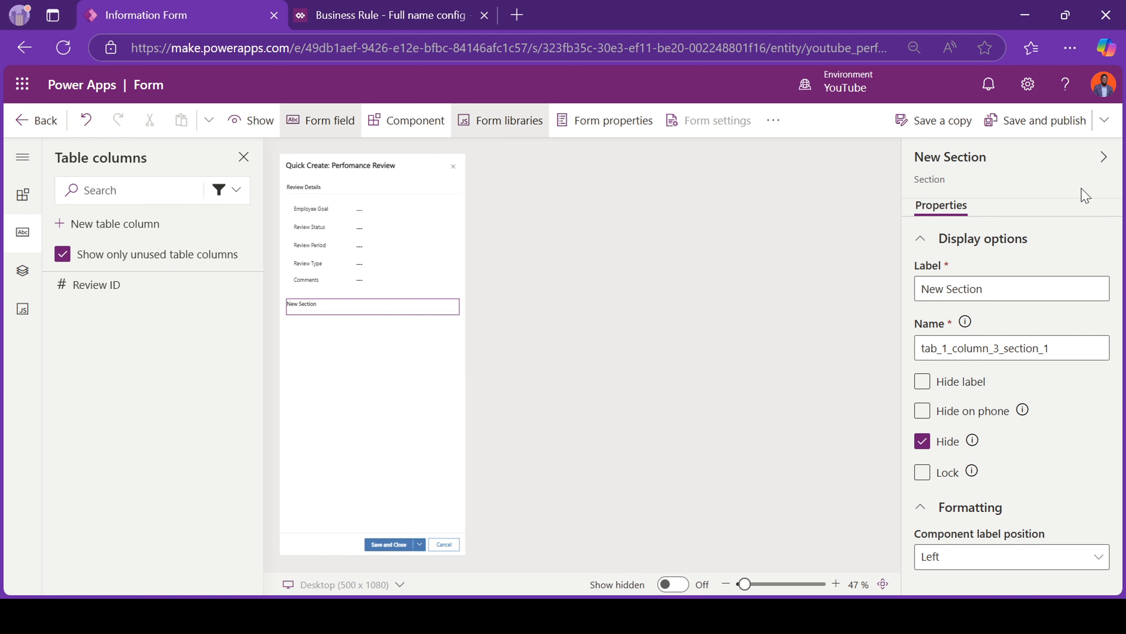
pyautogui.click(1042, 121)
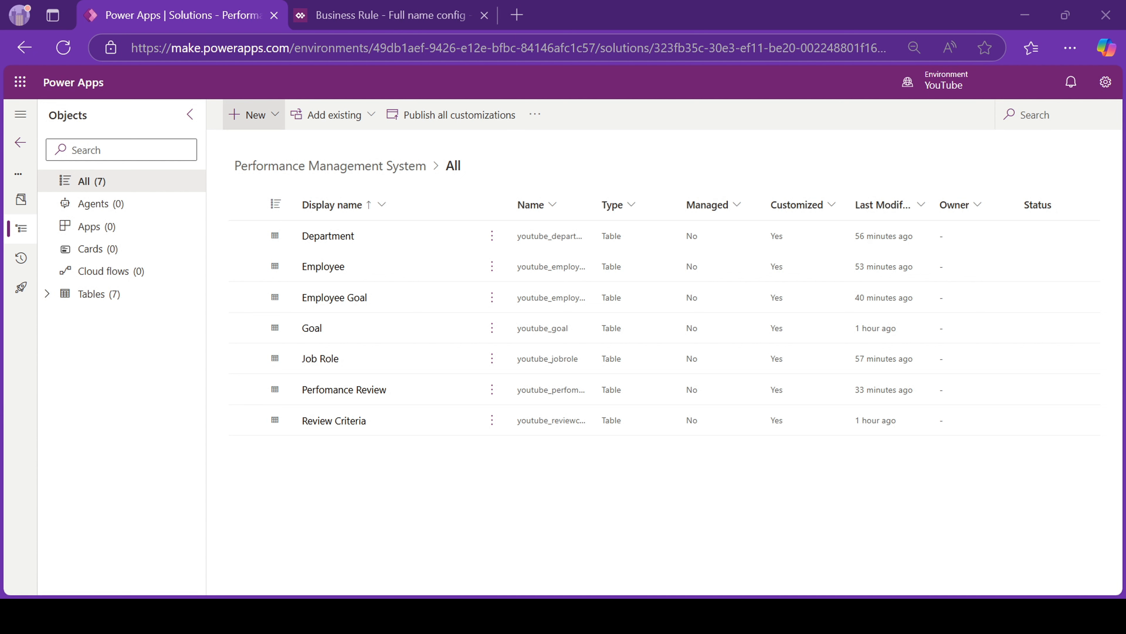
# Step: Create a new model-driven app named Perfomance Management System in the solution
pyautogui.click(248, 114)
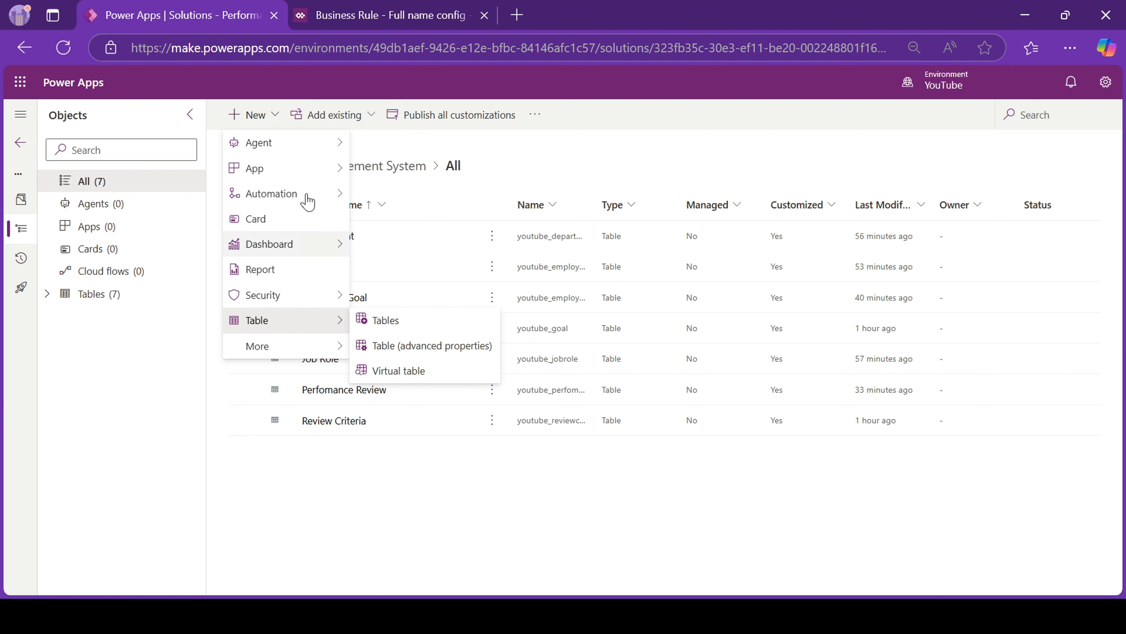
pyautogui.moveTo(329, 146)
pyautogui.moveTo(340, 178)
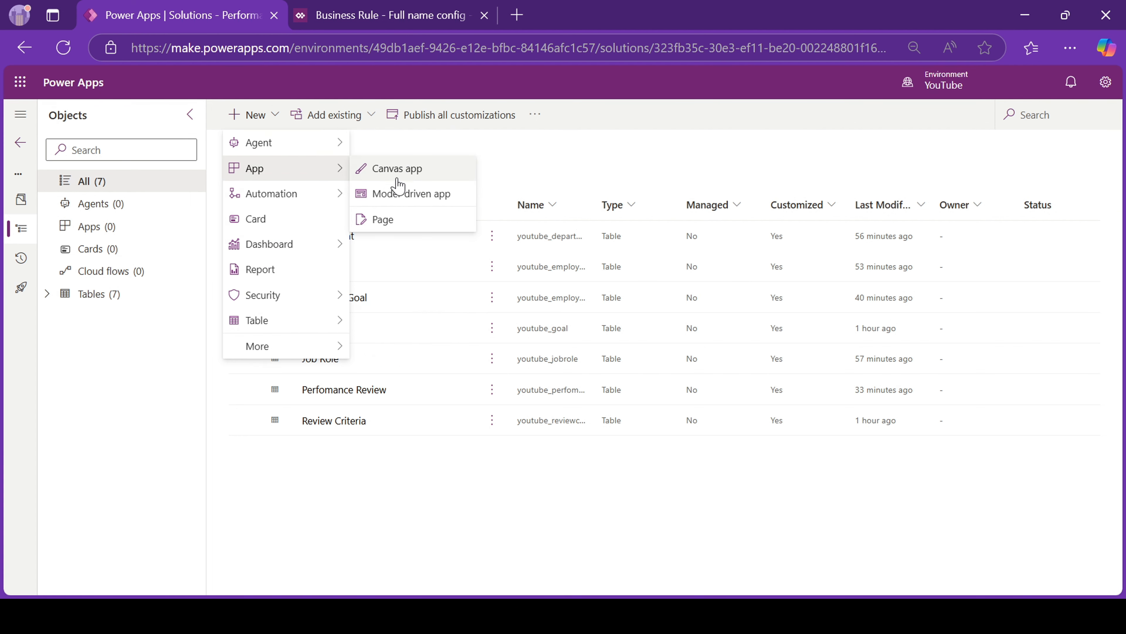
pyautogui.click(401, 195)
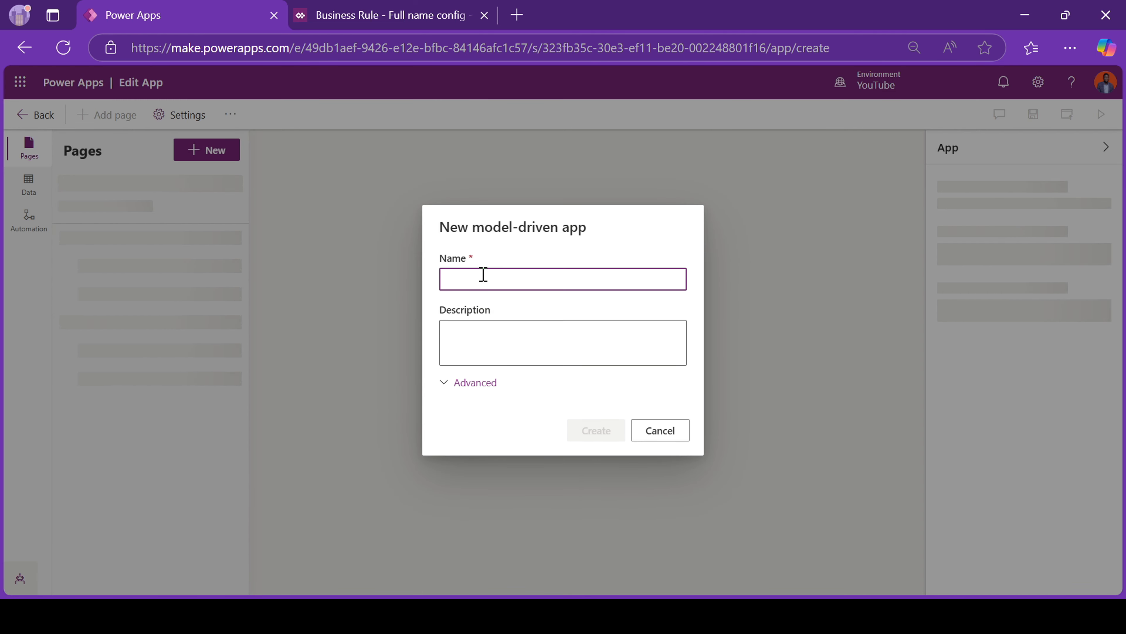
pyautogui.write('Per')
pyautogui.press('Tab')
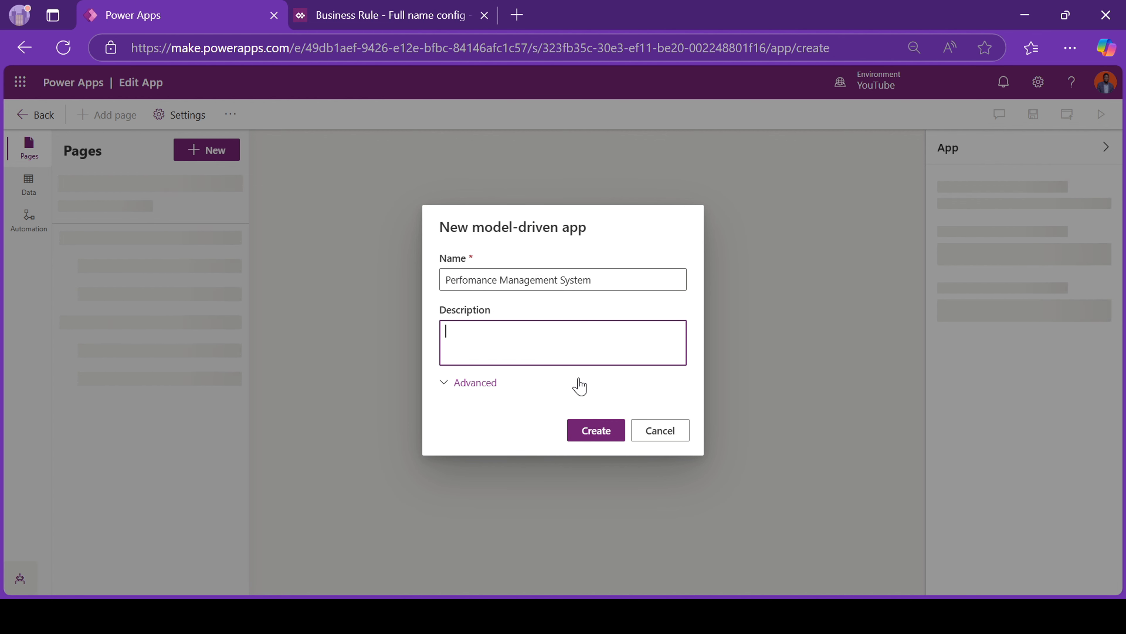
pyautogui.click(601, 433)
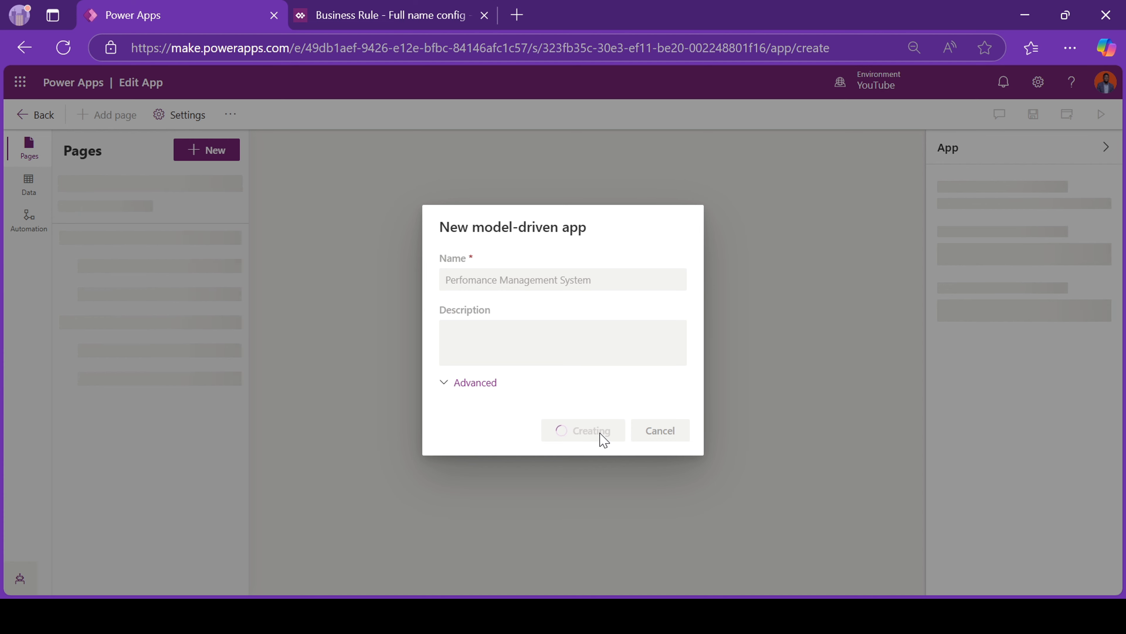
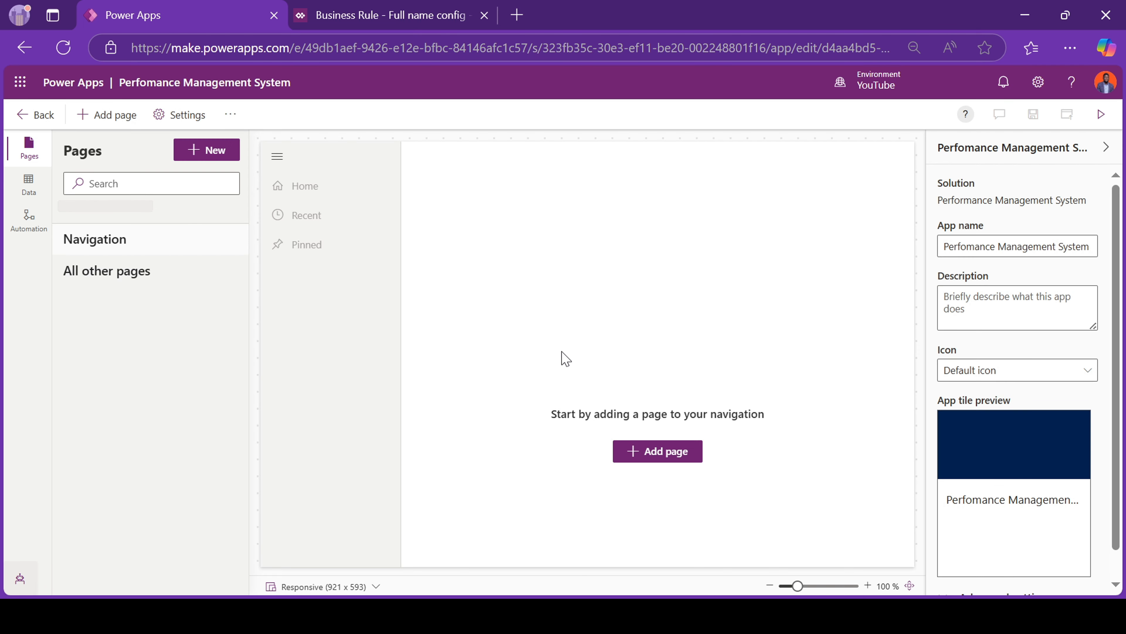
# Step: Start adding a Dataverse table page to the app and select the Review Criteria and Perfomance Review tables, searching for revi
pyautogui.click(637, 450)
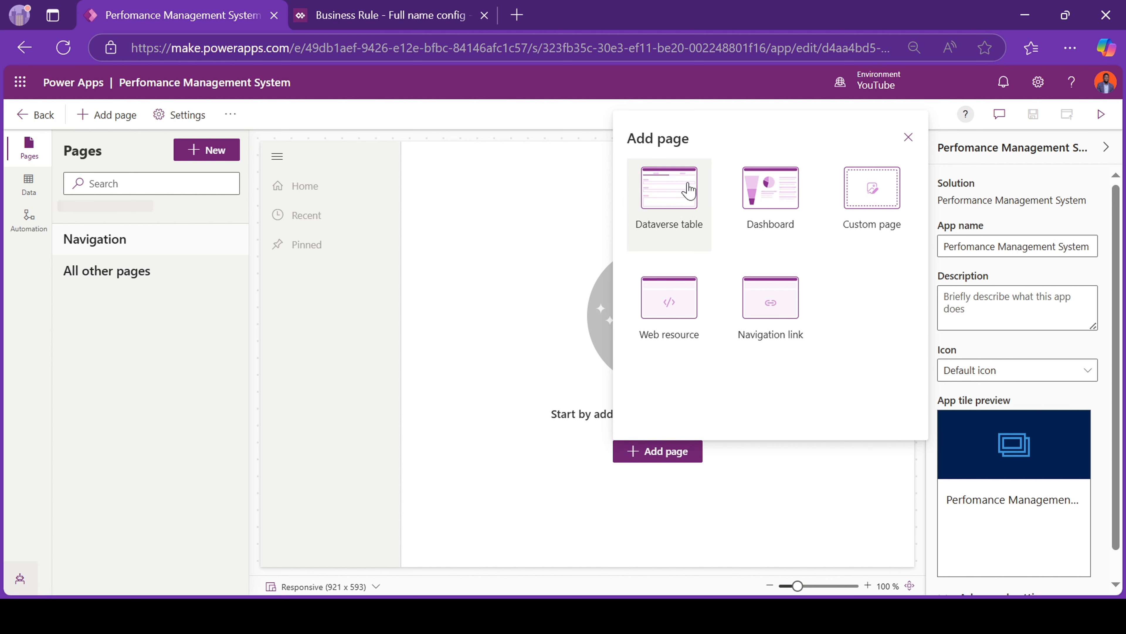
pyautogui.click(675, 215)
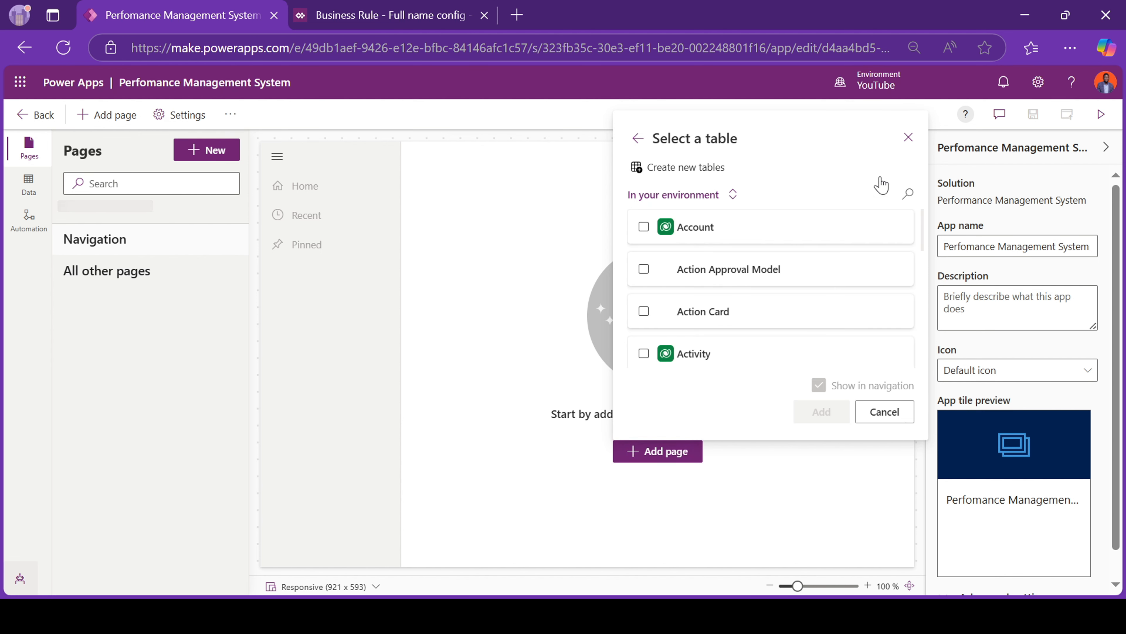
pyautogui.click(908, 193)
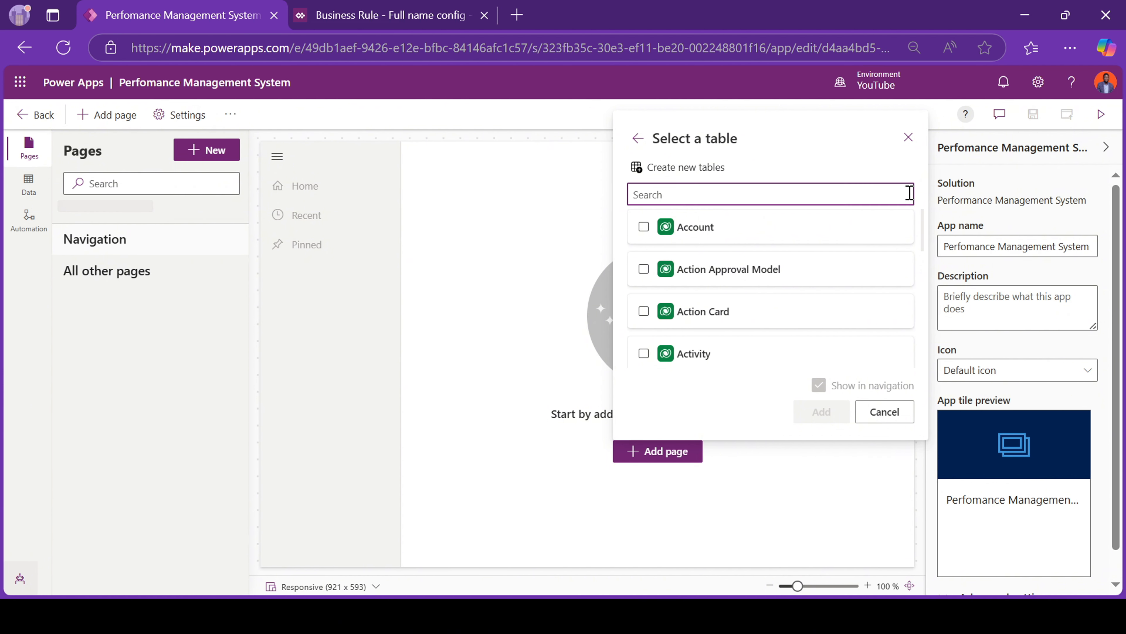
pyautogui.write('revi')
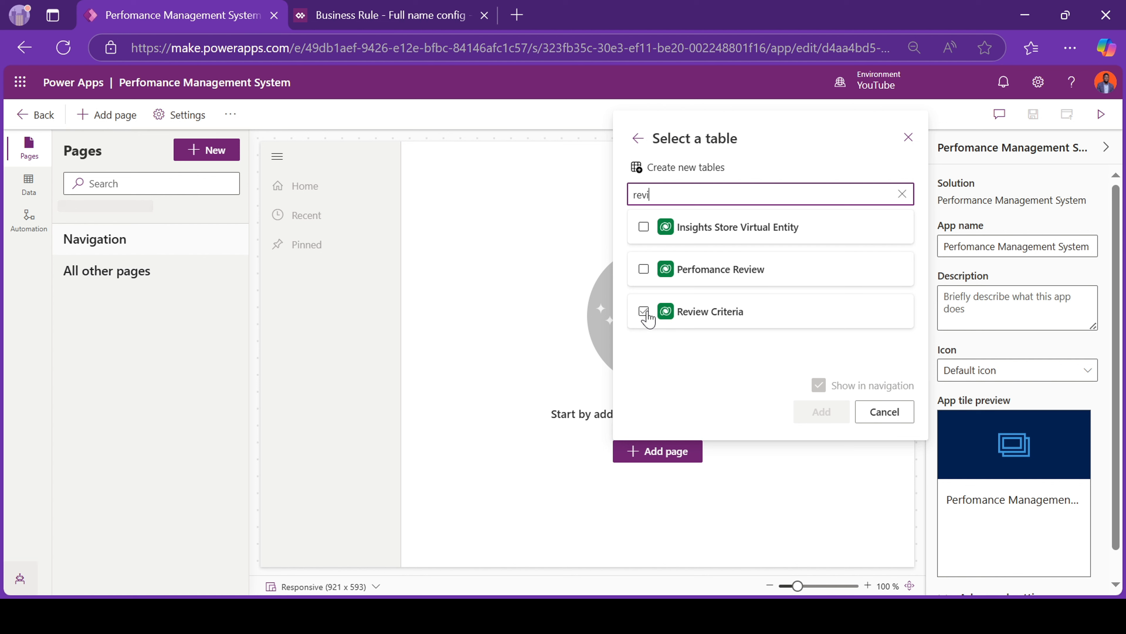
pyautogui.click(644, 312)
pyautogui.click(644, 270)
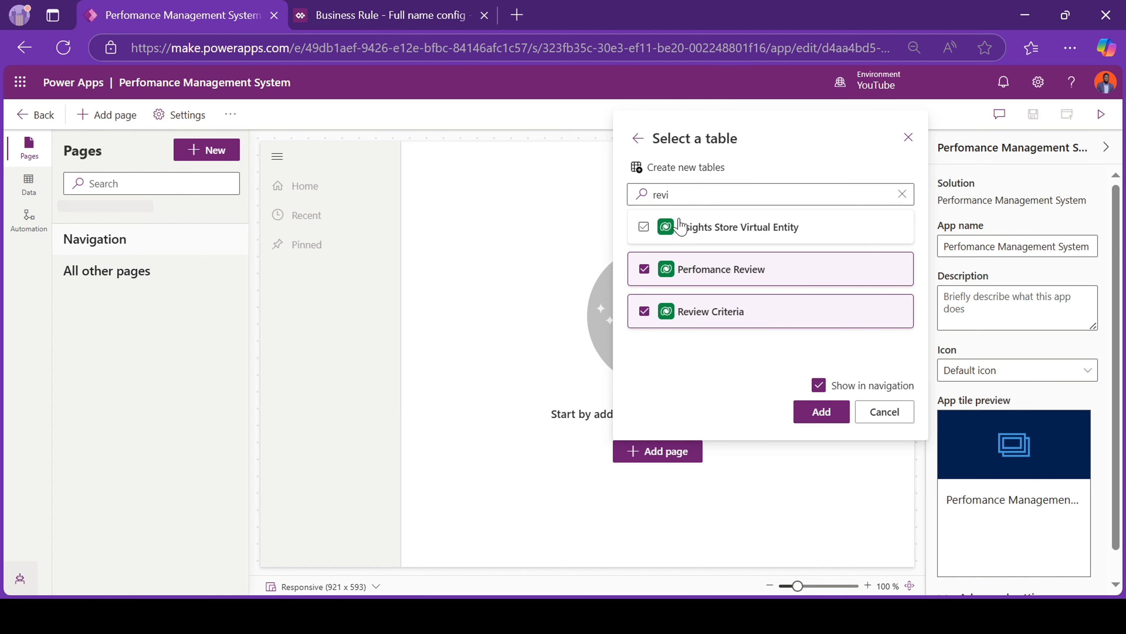
# Step: Also select the Employee, Employee Goal and Job Role tables, searching for employ and role
pyautogui.doubleClick(684, 192)
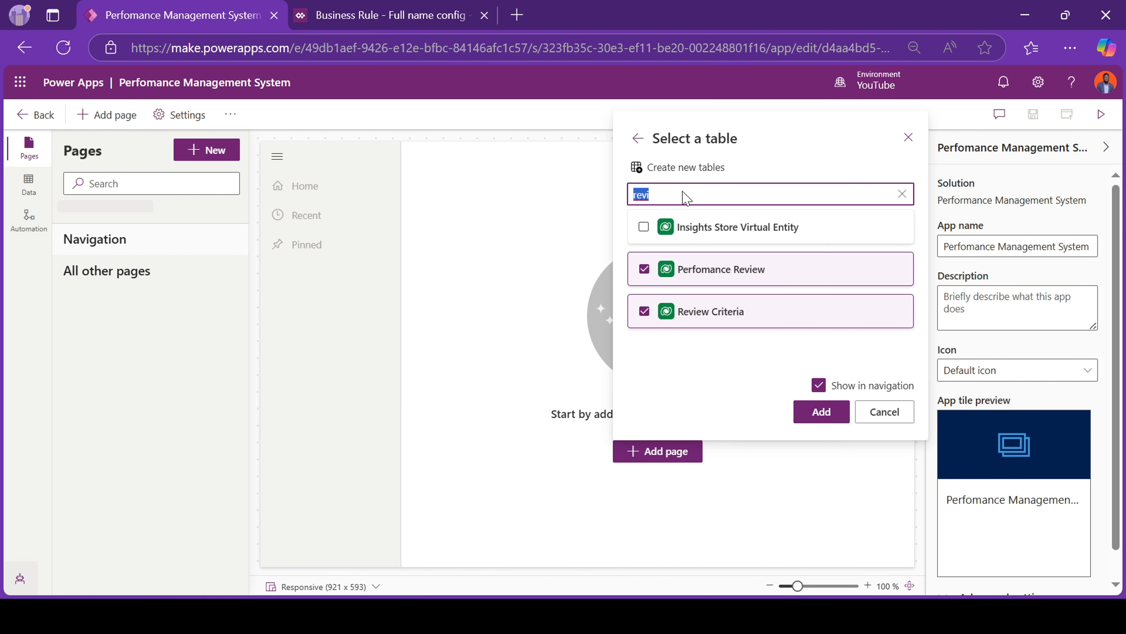
pyautogui.write('employ')
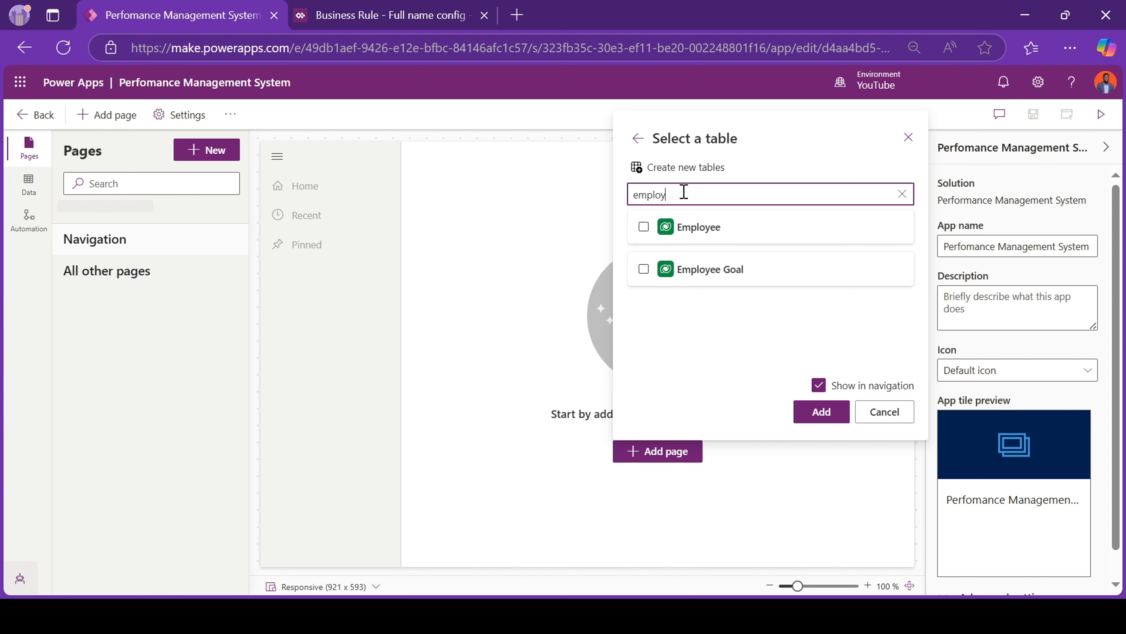
pyautogui.click(644, 227)
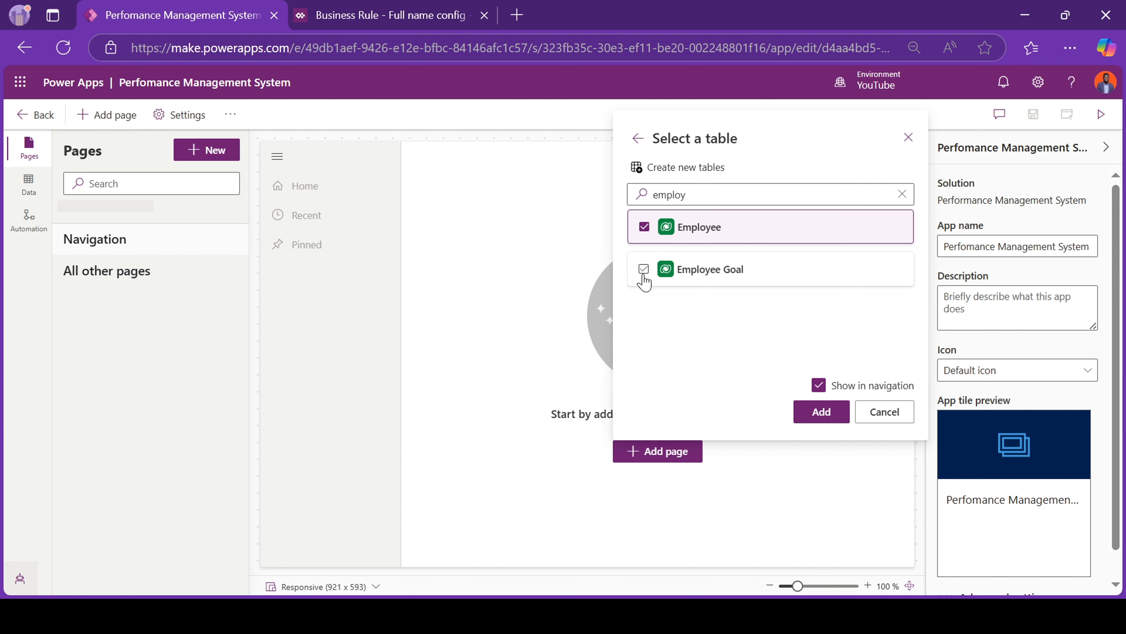
pyautogui.click(643, 269)
pyautogui.doubleClick(675, 193)
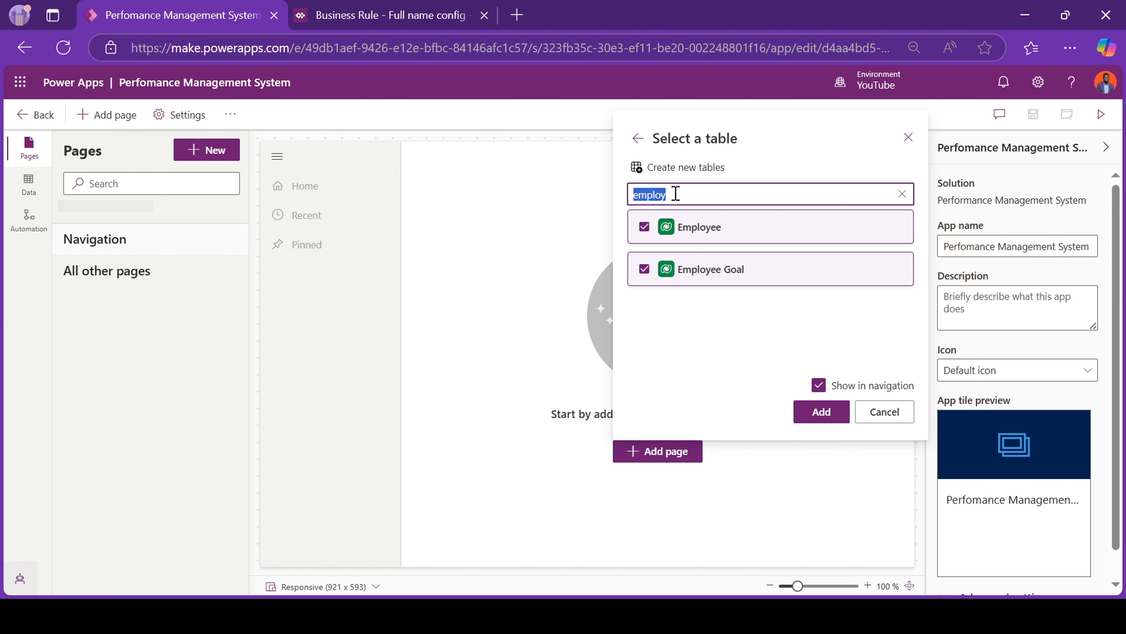
pyautogui.write('role')
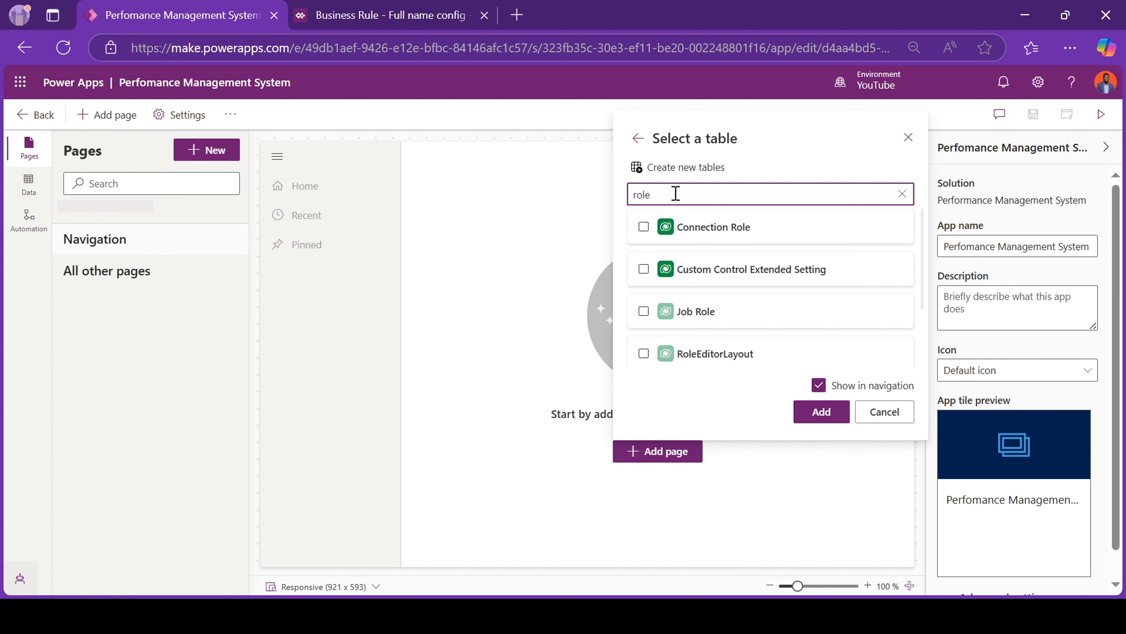
pyautogui.click(644, 310)
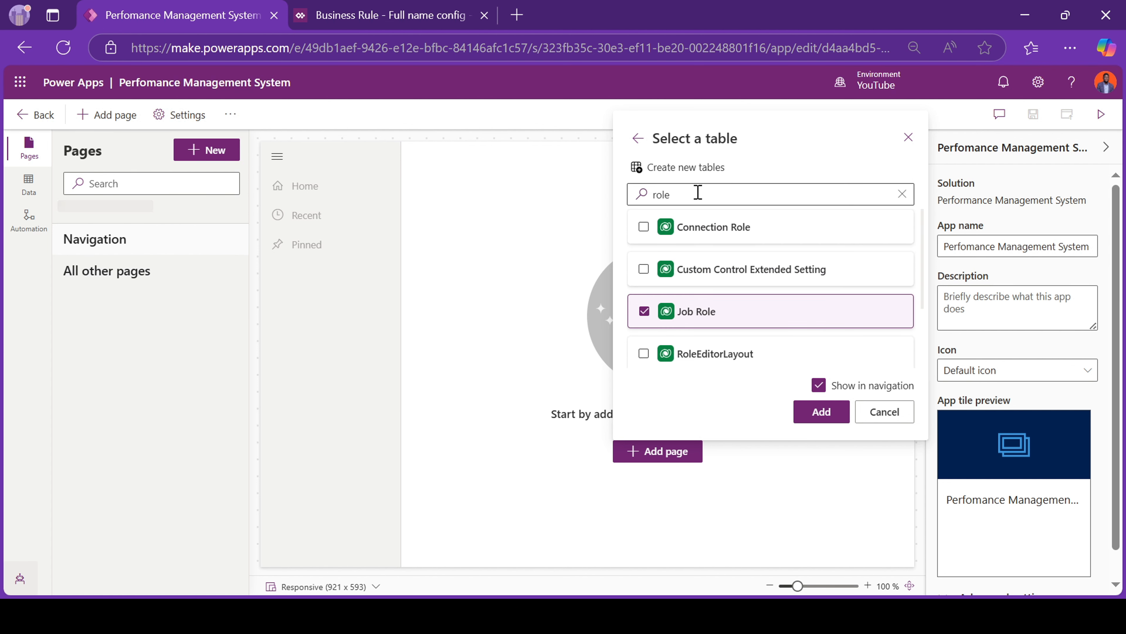
# Step: Select the Department table and both Goal tables as well, and add all selected tables to the app's navigation
pyautogui.doubleClick(695, 191)
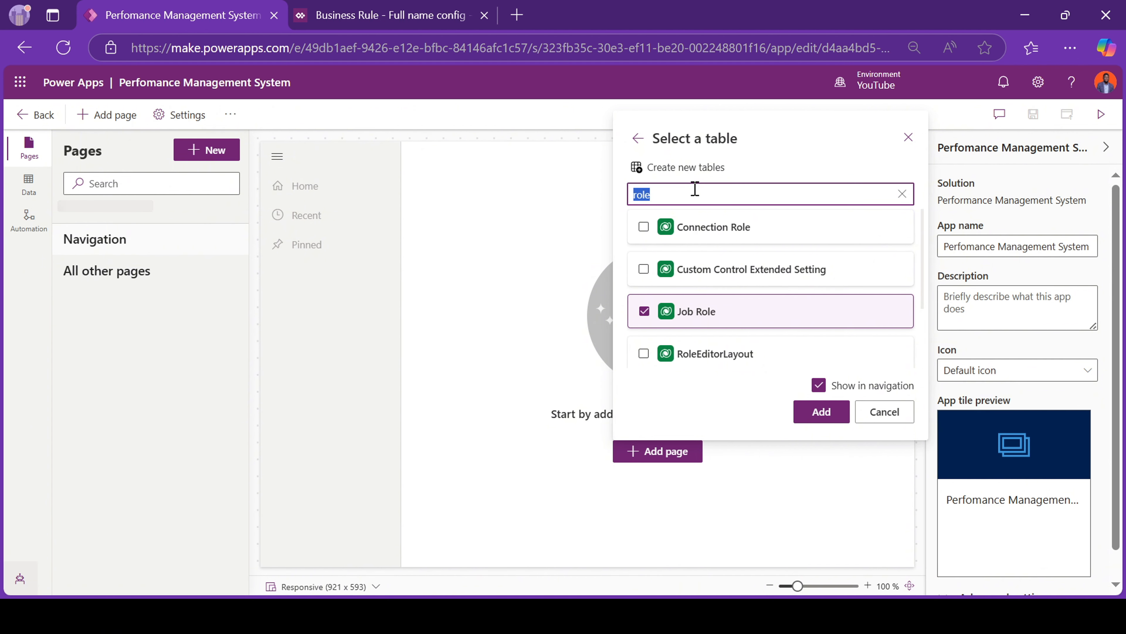
pyautogui.write('depa')
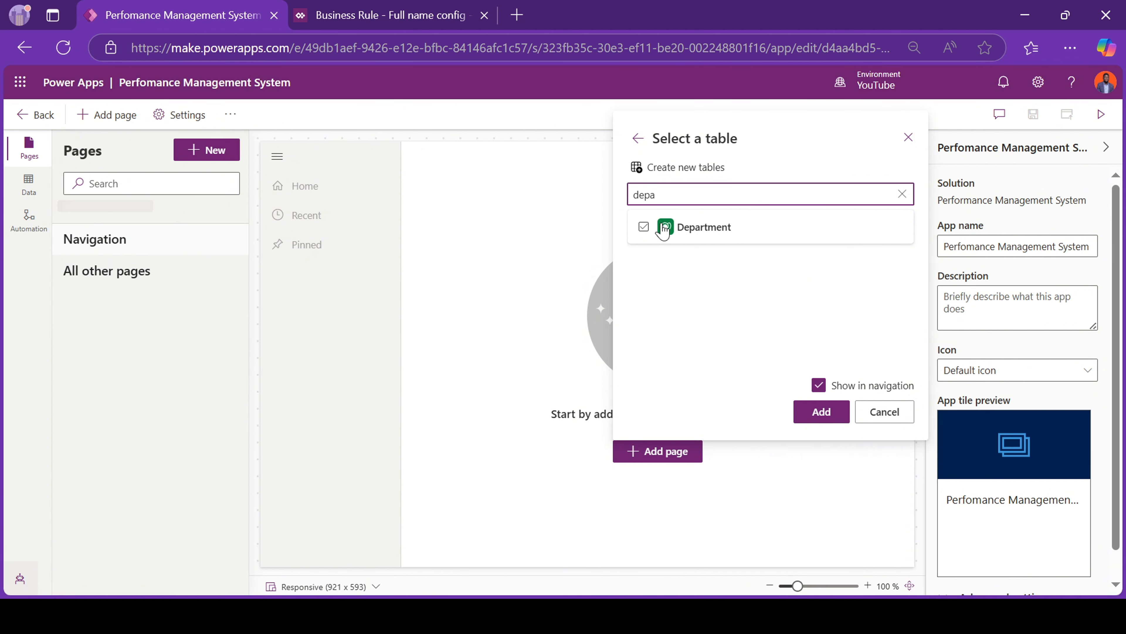
pyautogui.click(645, 228)
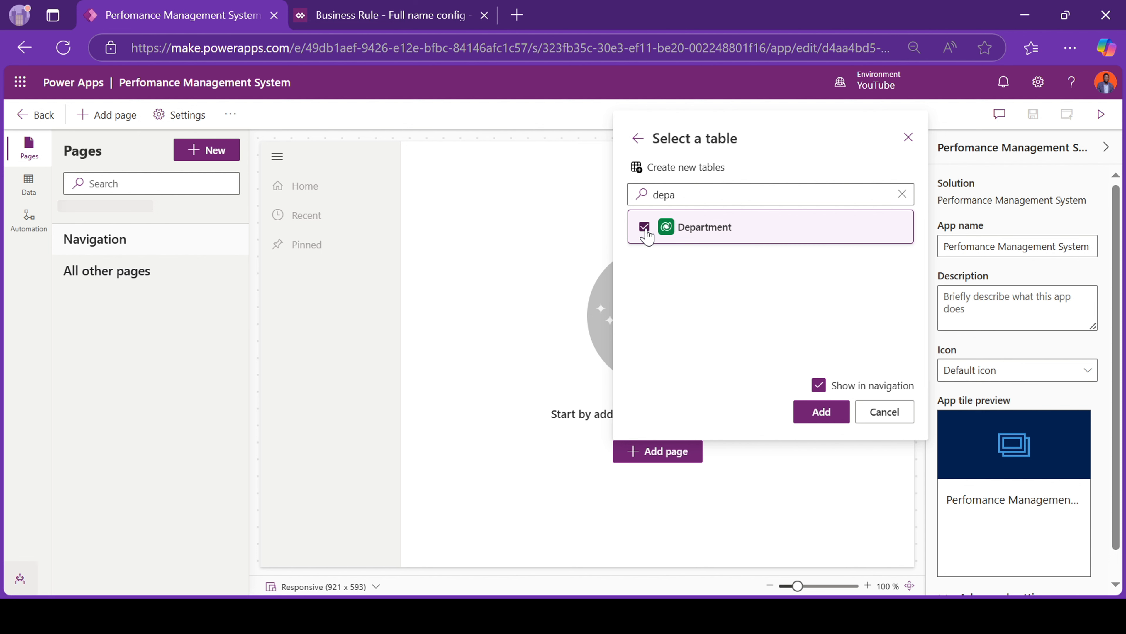
pyautogui.click(679, 192)
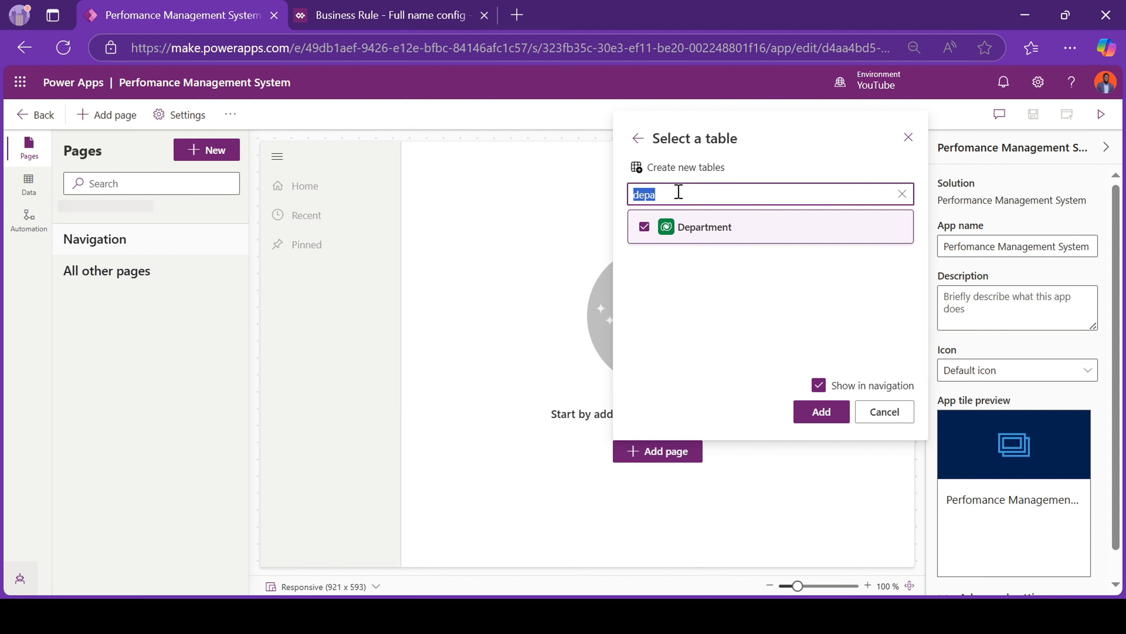
pyautogui.write('goal')
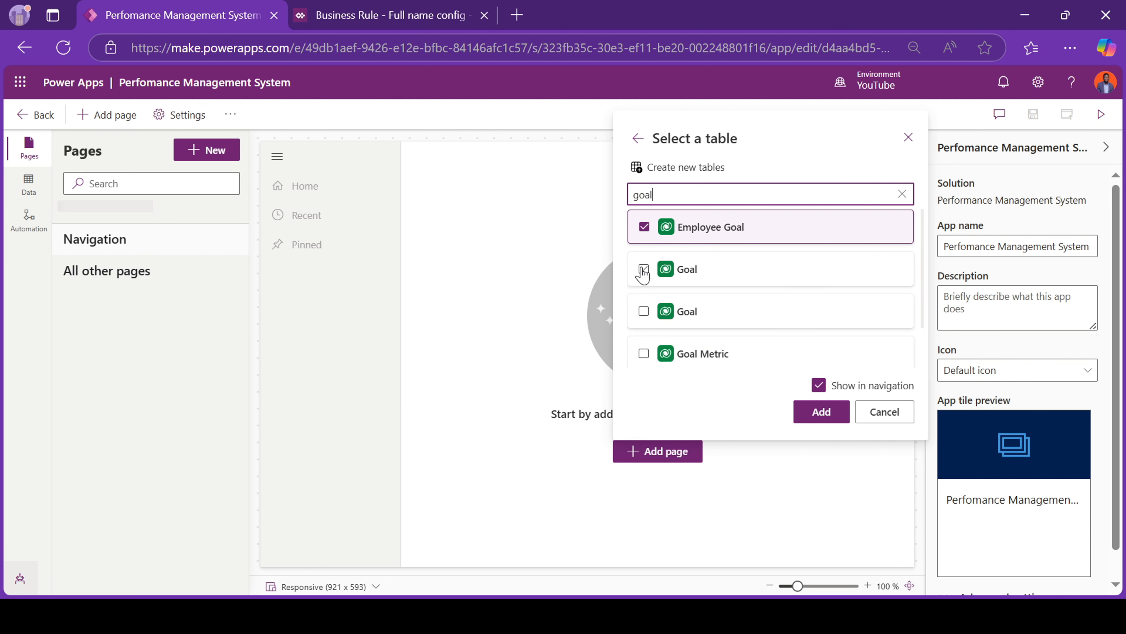
pyautogui.click(643, 269)
pyautogui.click(644, 311)
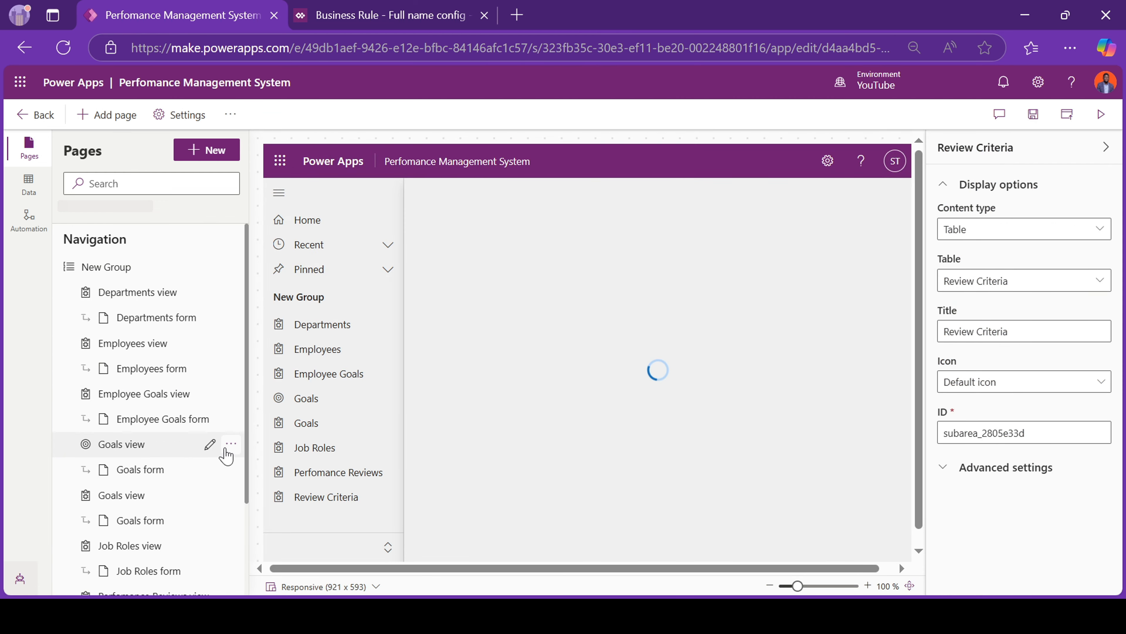
# Step: Remove the duplicate Goals page with the target icon from the app's navigation
pyautogui.click(231, 443)
pyautogui.click(253, 568)
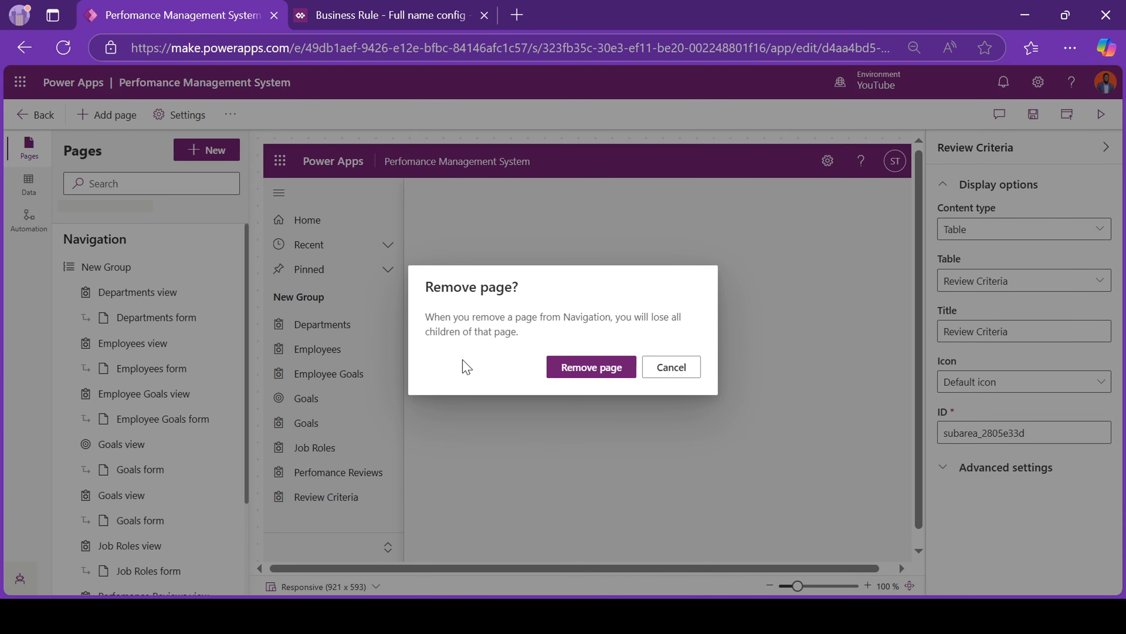
pyautogui.click(591, 367)
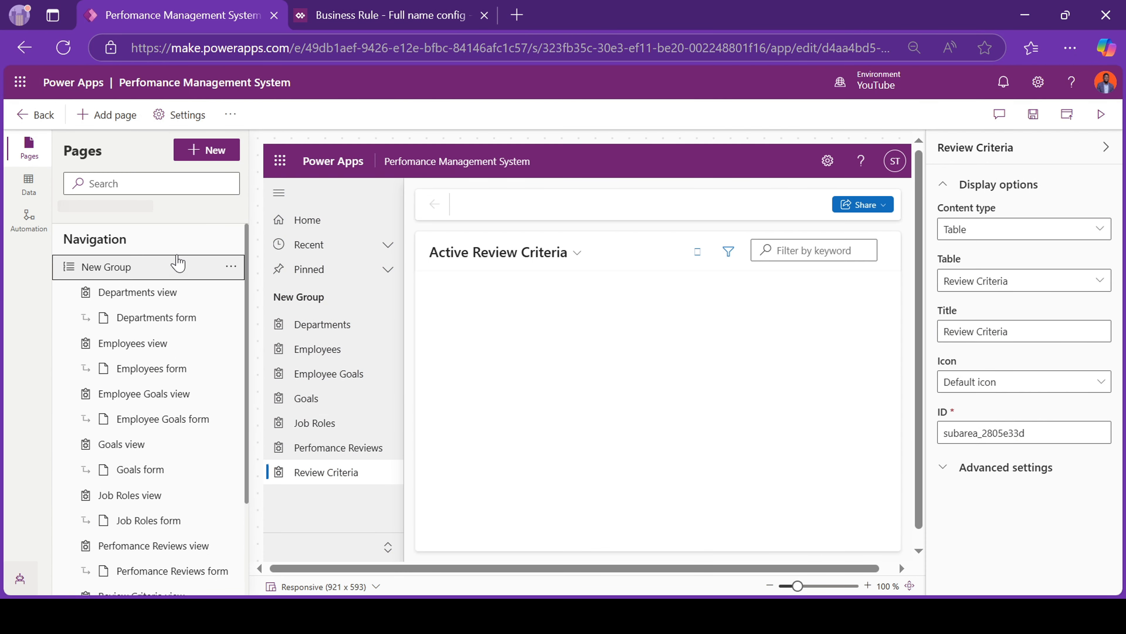
# Step: Rename the existing navigation group as Manage Employees
pyautogui.click(178, 266)
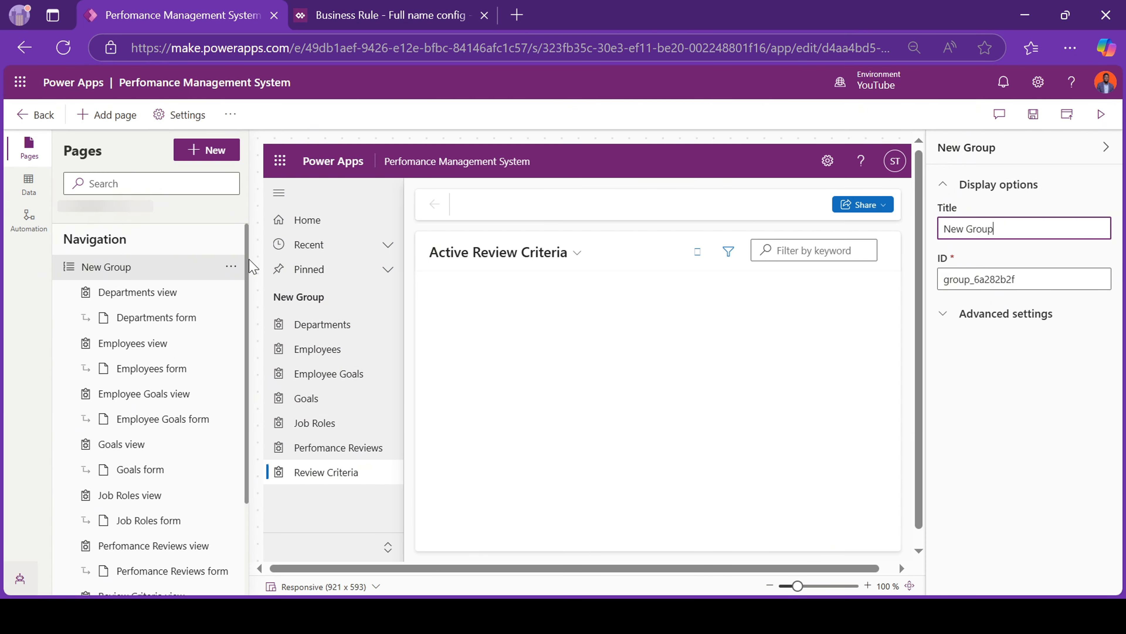
pyautogui.click(231, 267)
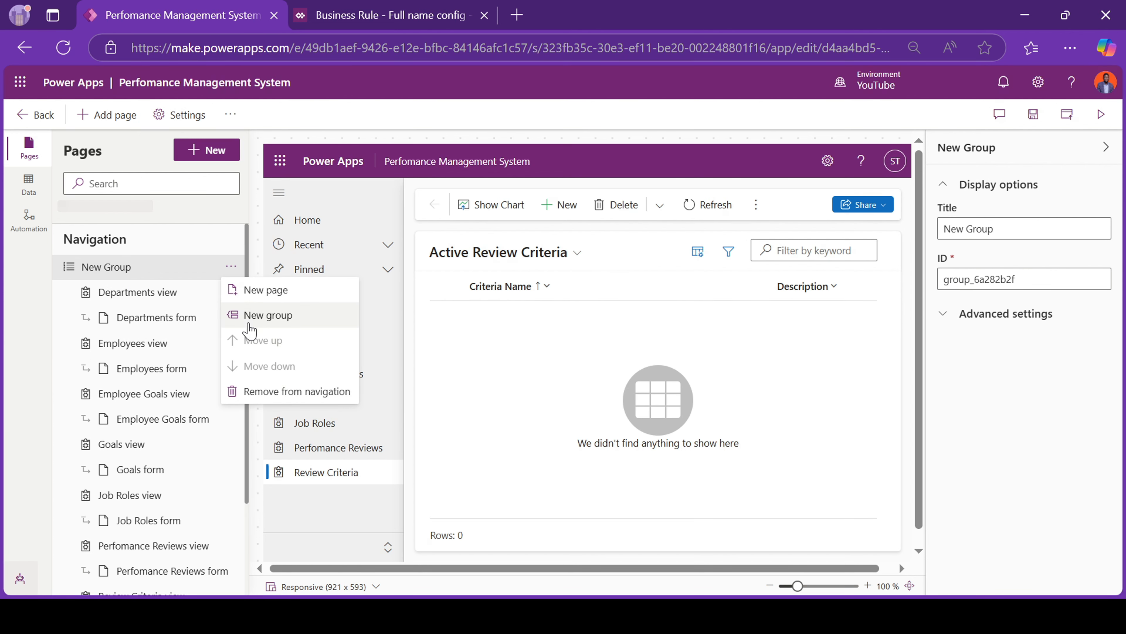
pyautogui.click(147, 277)
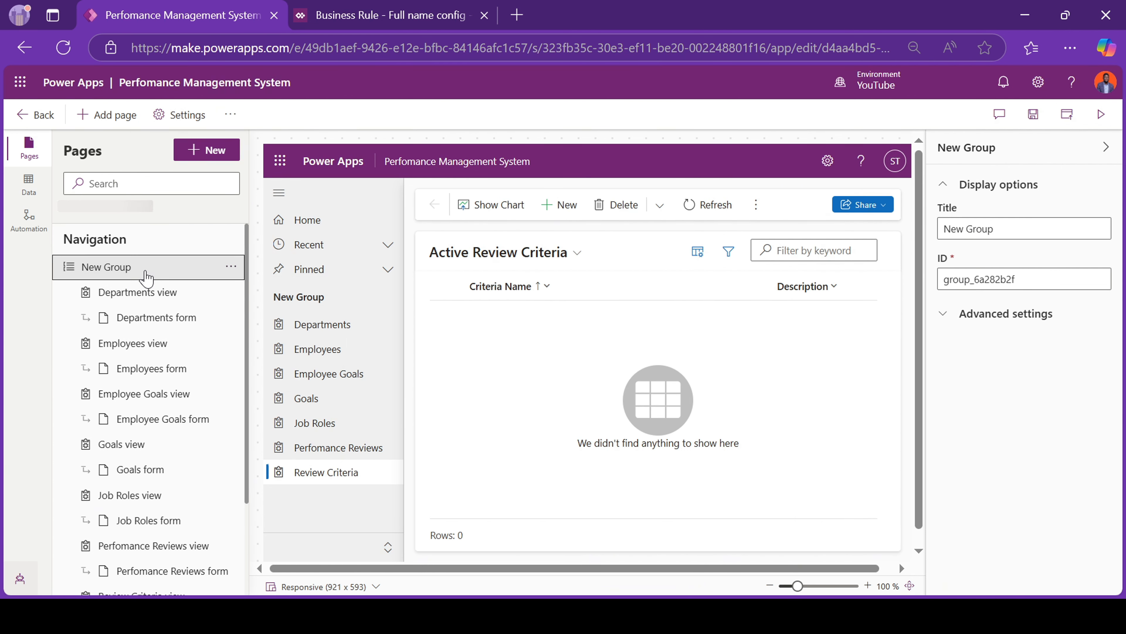
pyautogui.tripleClick(982, 230)
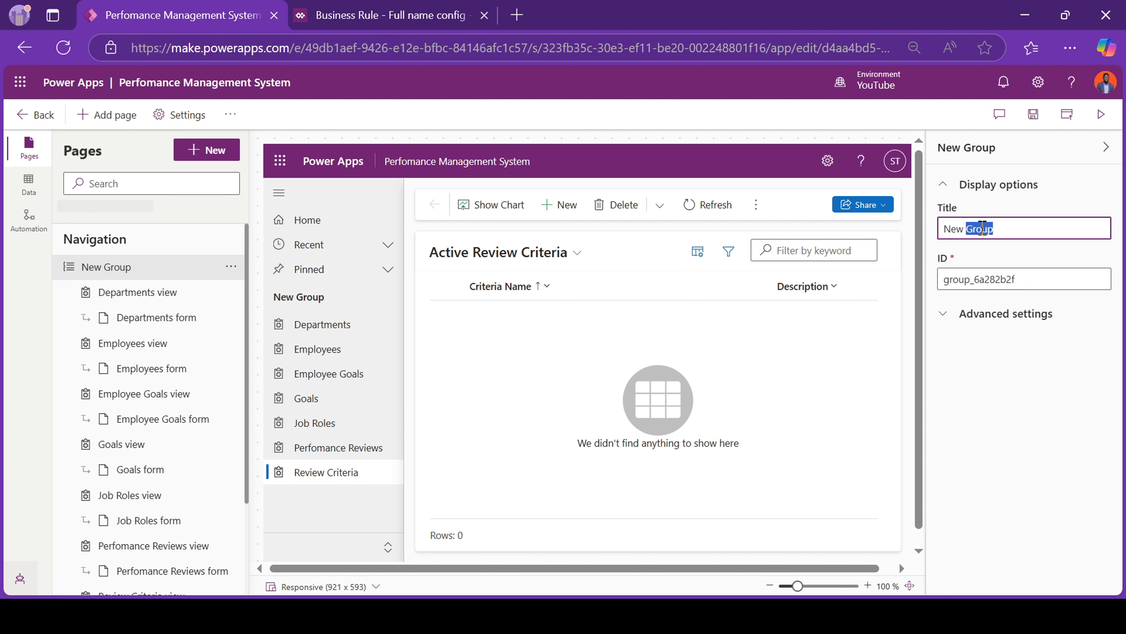
pyautogui.write('Manage Employees')
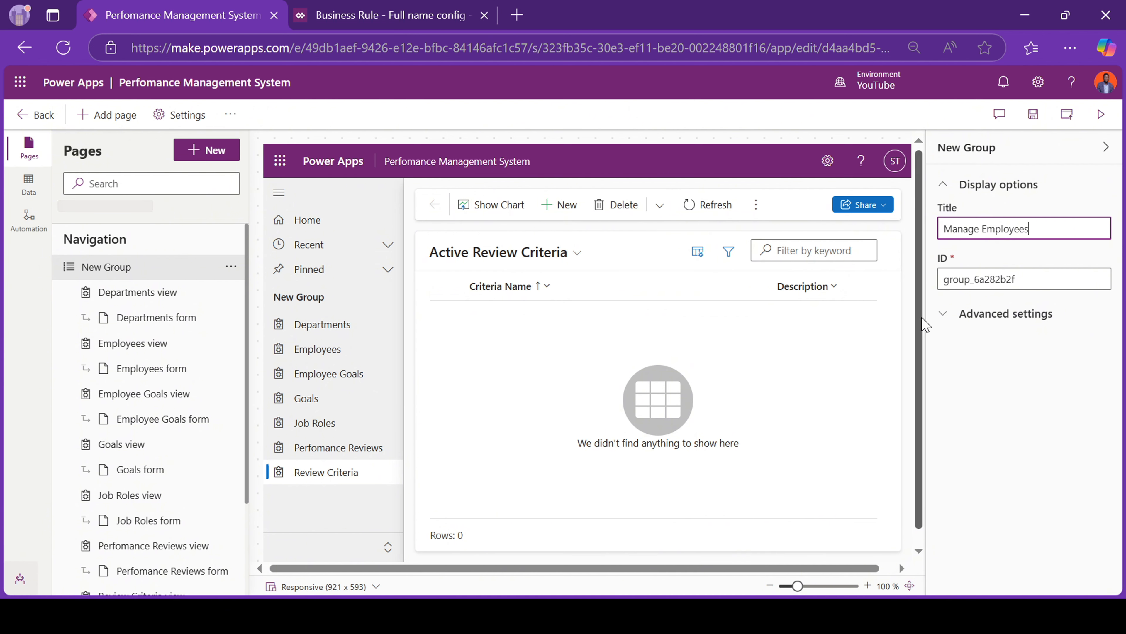
pyautogui.click(971, 261)
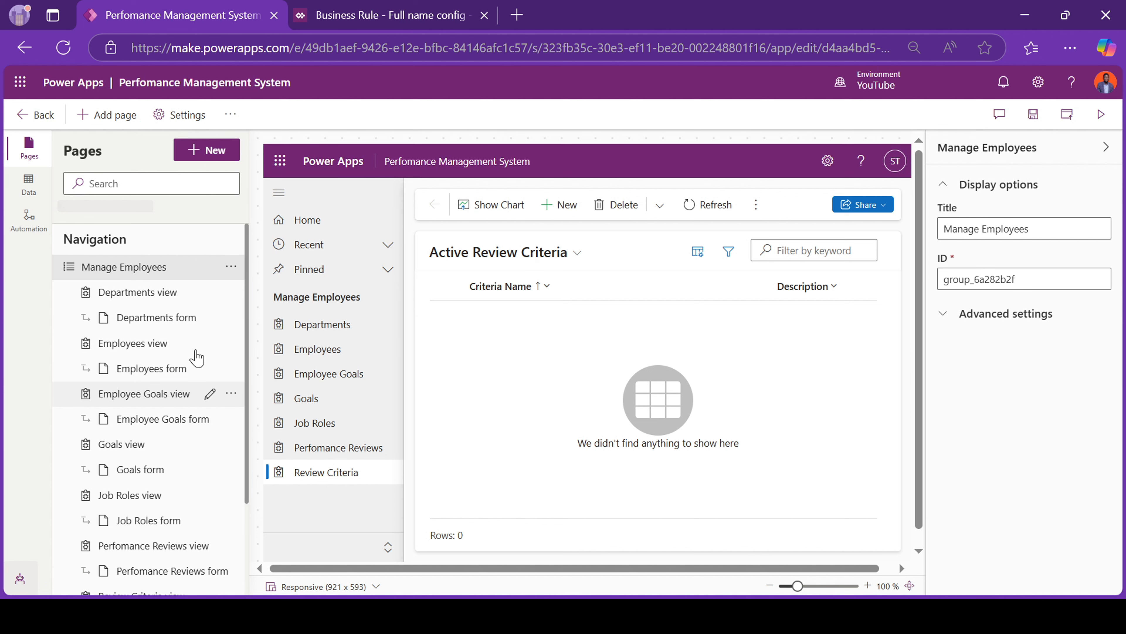
# Step: Add a second navigation group and title it Perfomance Review
pyautogui.click(232, 240)
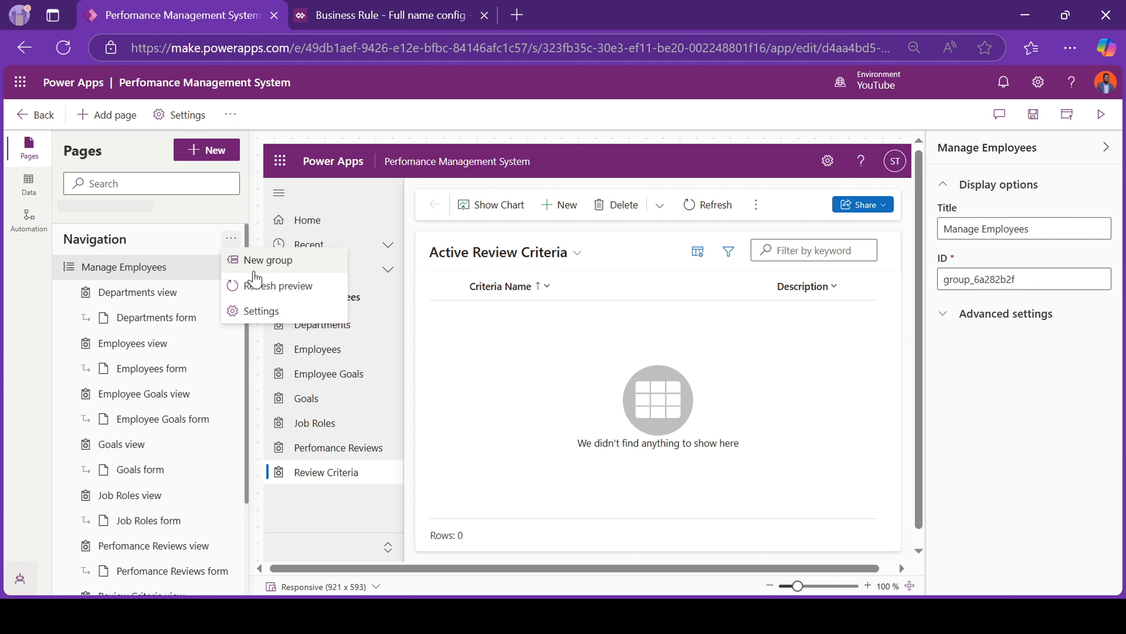
pyautogui.click(262, 259)
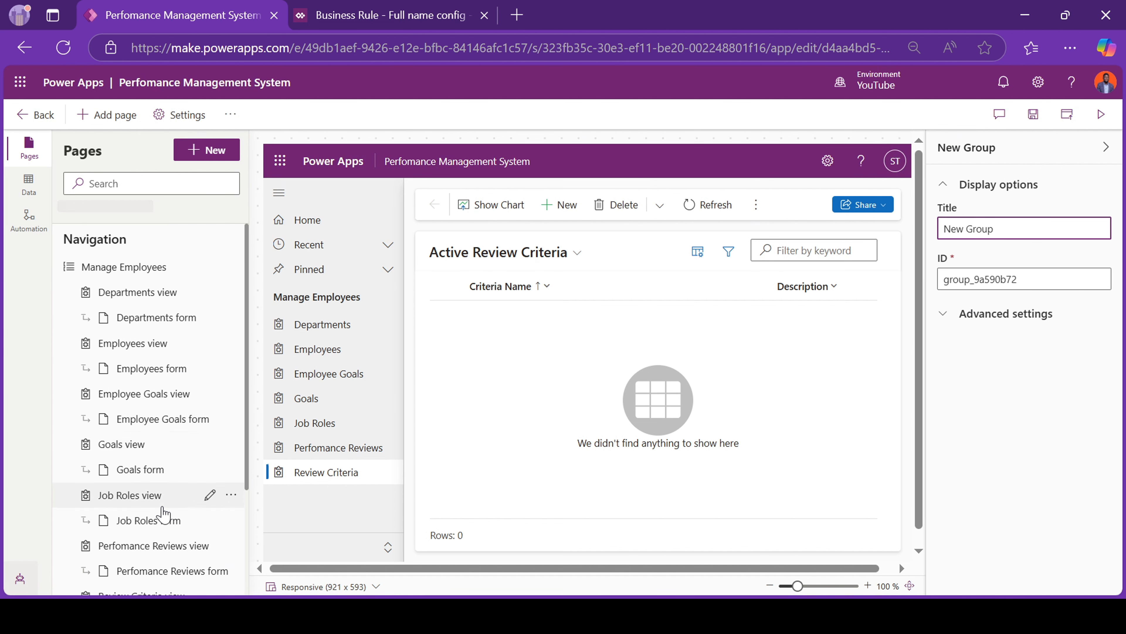
pyautogui.scroll(-3, 191, 506)
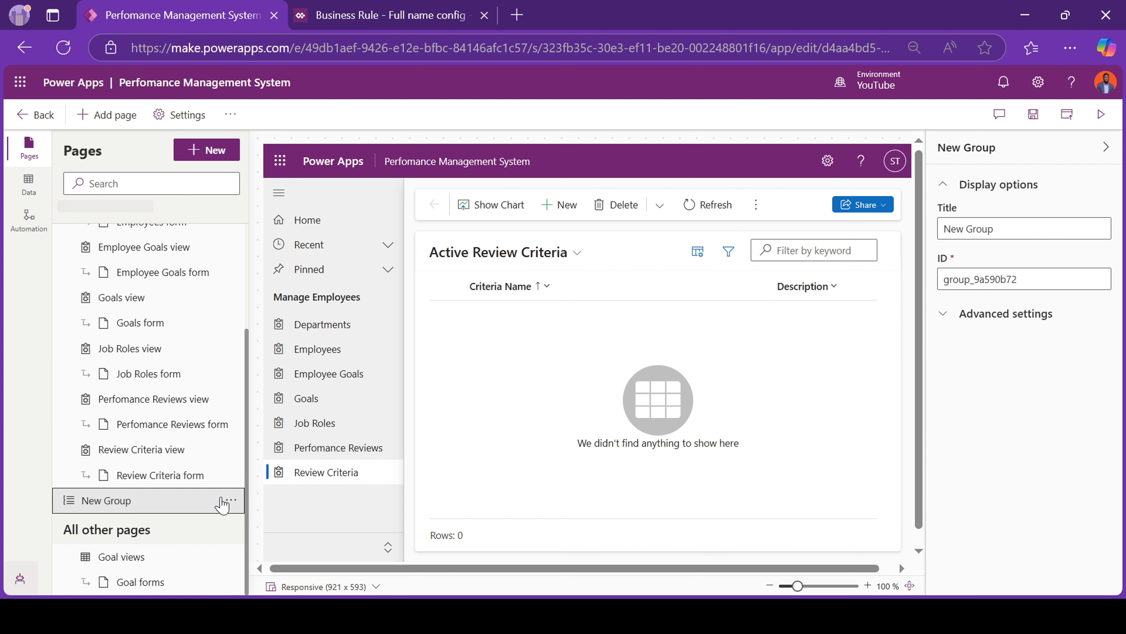
pyautogui.doubleClick(970, 229)
pyautogui.hotkey('ctrl', 'a')
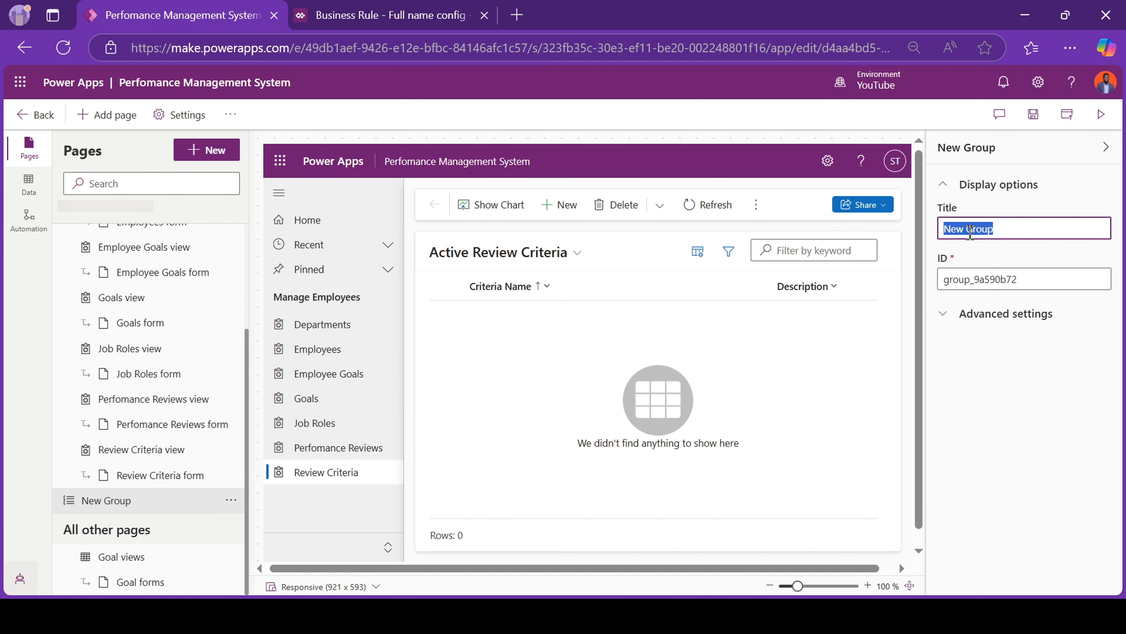
pyautogui.write('Perfomance Review')
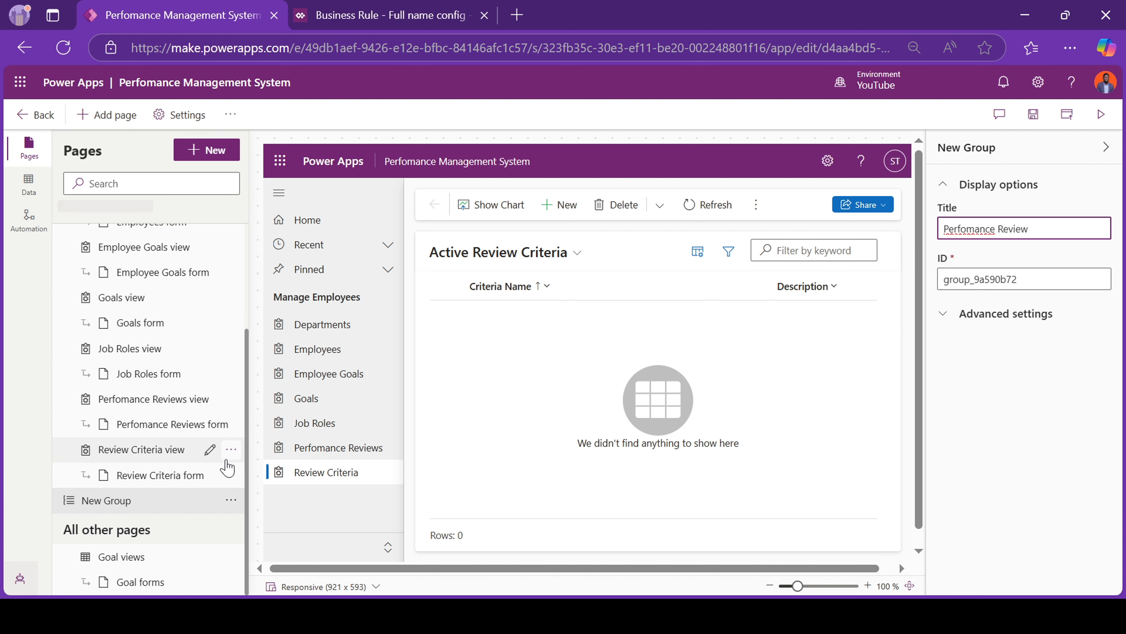
# Step: Move the Review Criteria and Perfomance Reviews pages down into the Perfomance Review group
pyautogui.click(231, 450)
pyautogui.click(244, 547)
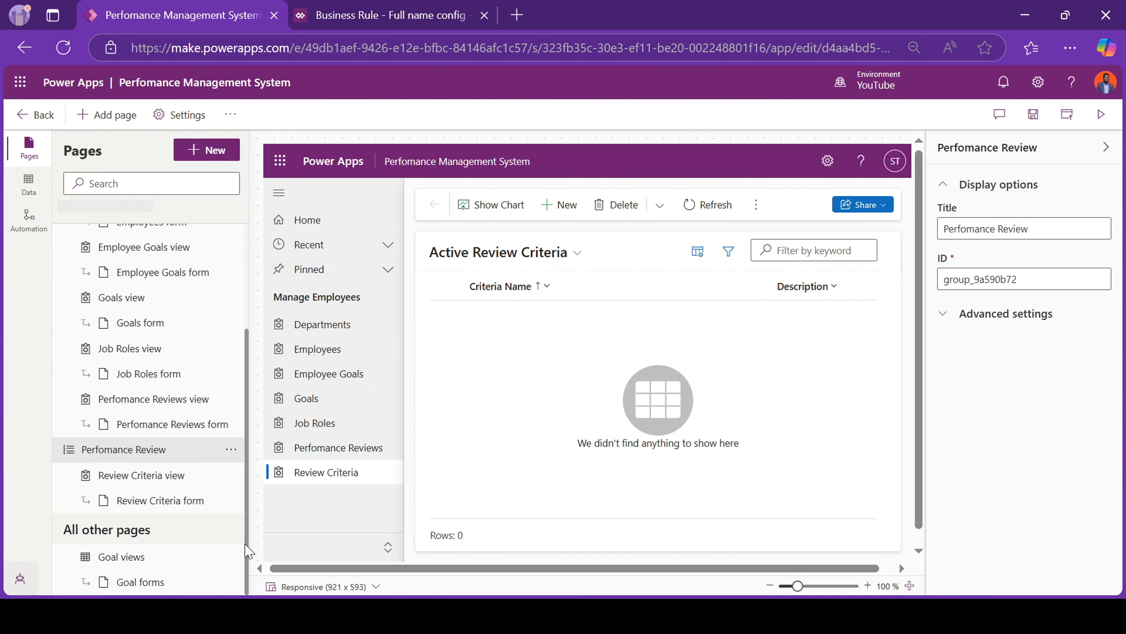
pyautogui.click(231, 398)
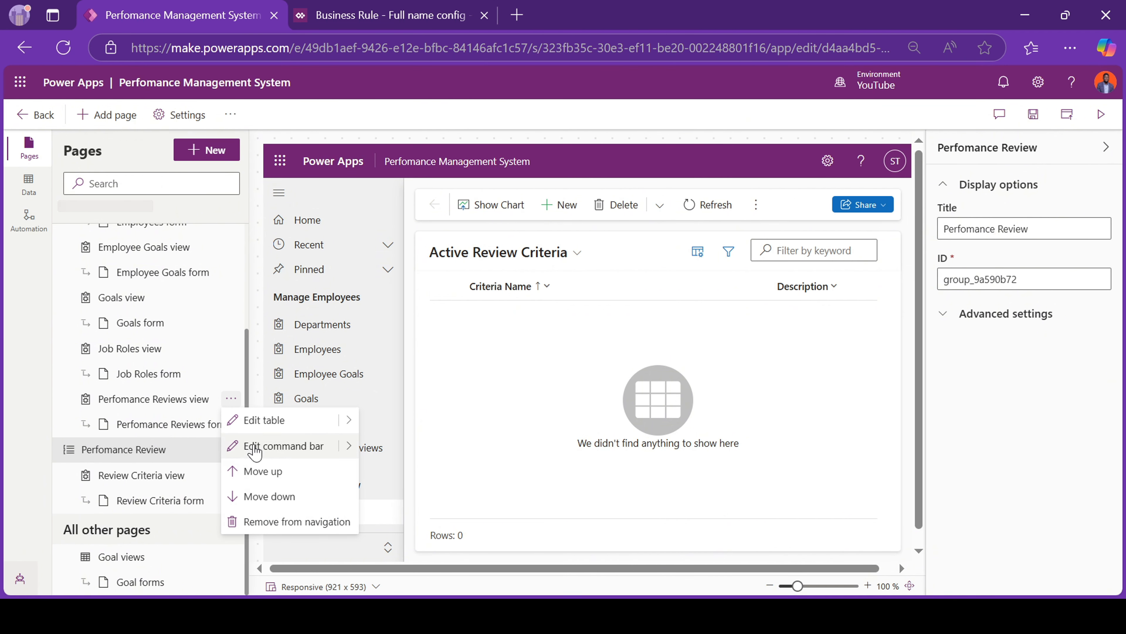
pyautogui.click(253, 496)
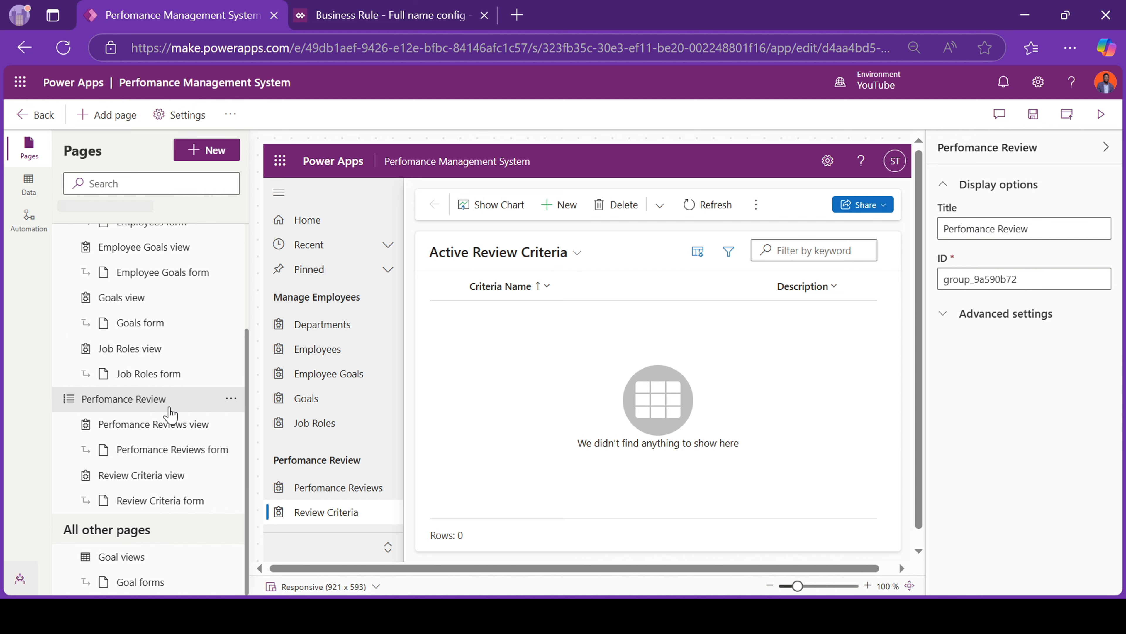
# Step: Move the Goals page down past Job Roles and into the Perfomance Review group
pyautogui.scroll(2, 170, 414)
pyautogui.click(231, 372)
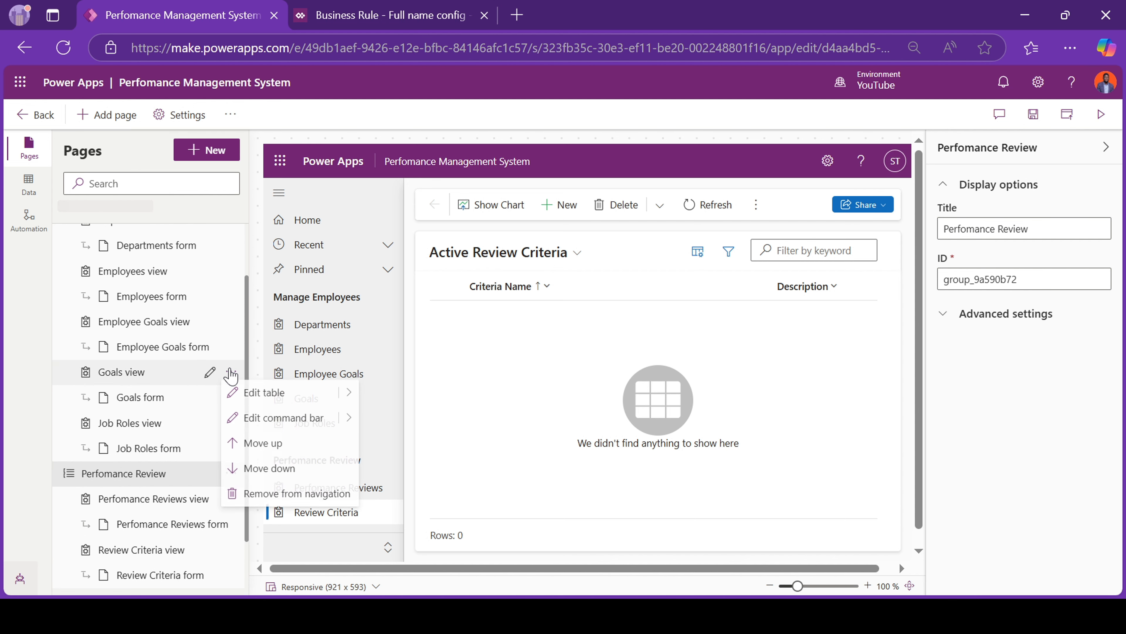
pyautogui.click(248, 468)
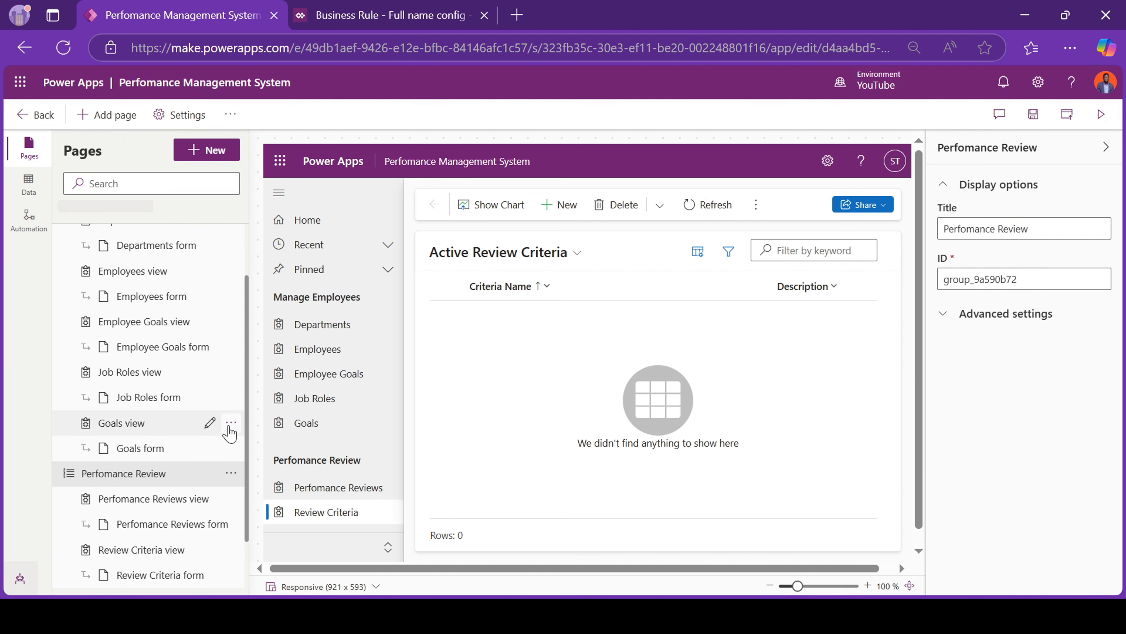
pyautogui.click(230, 426)
pyautogui.click(240, 519)
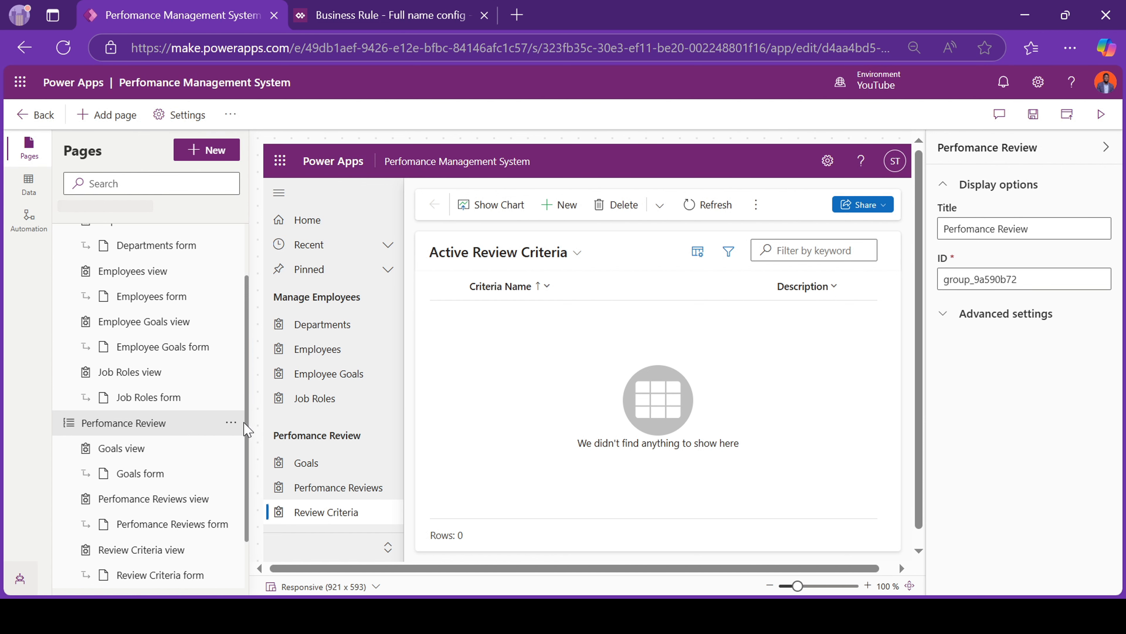
# Step: Move the Manage Employees group below the Perfomance Review group in the navigation
pyautogui.scroll(2, 231, 429)
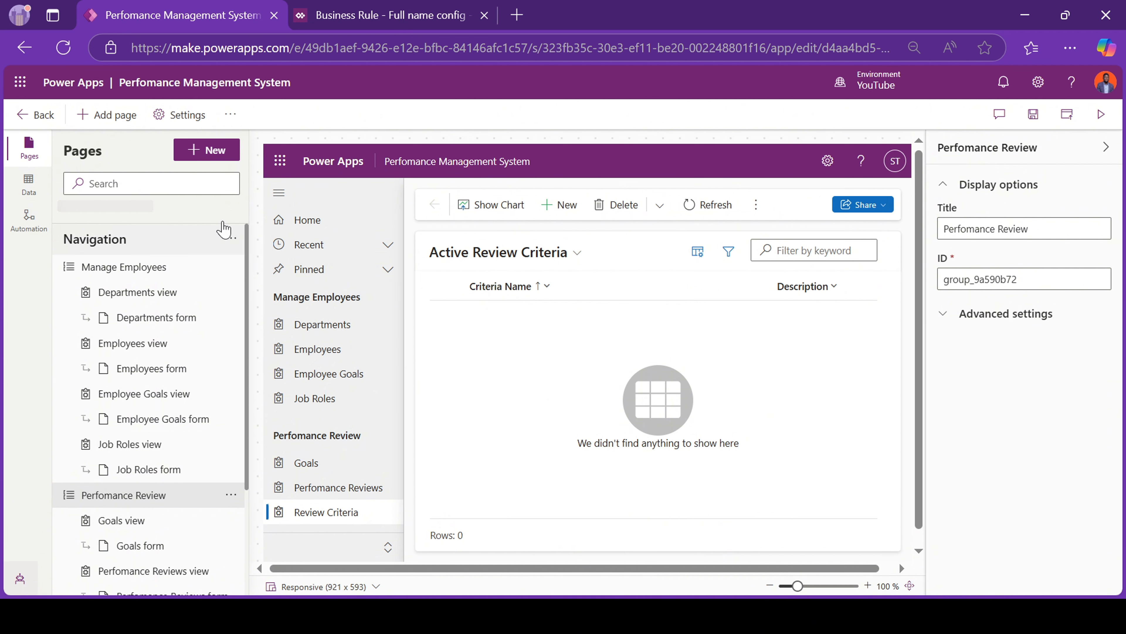
pyautogui.click(233, 268)
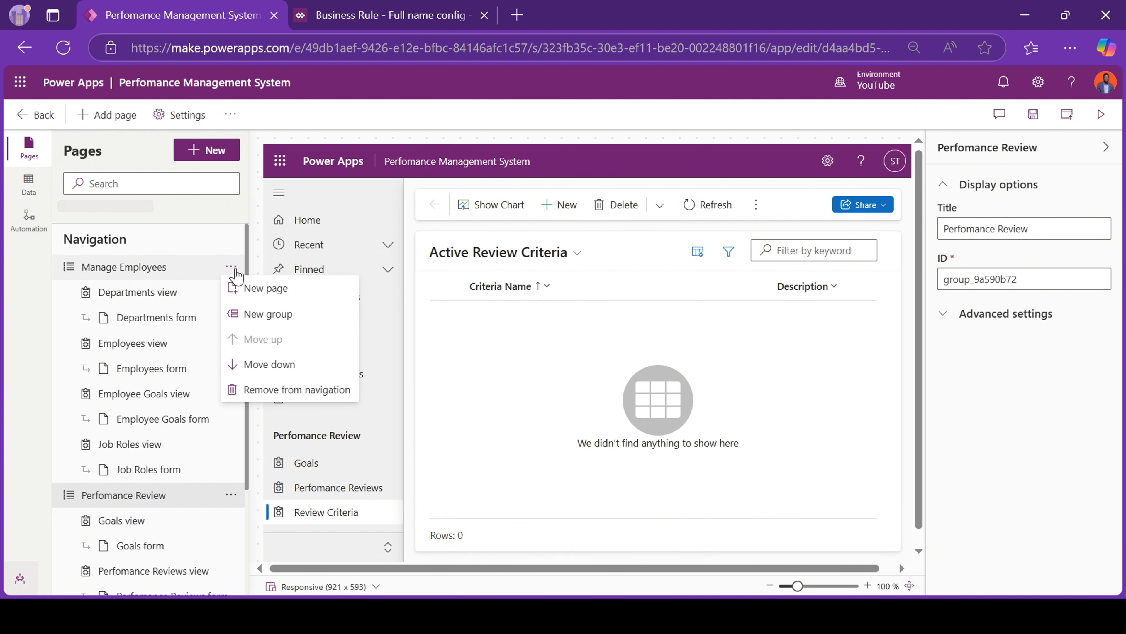
pyautogui.click(252, 364)
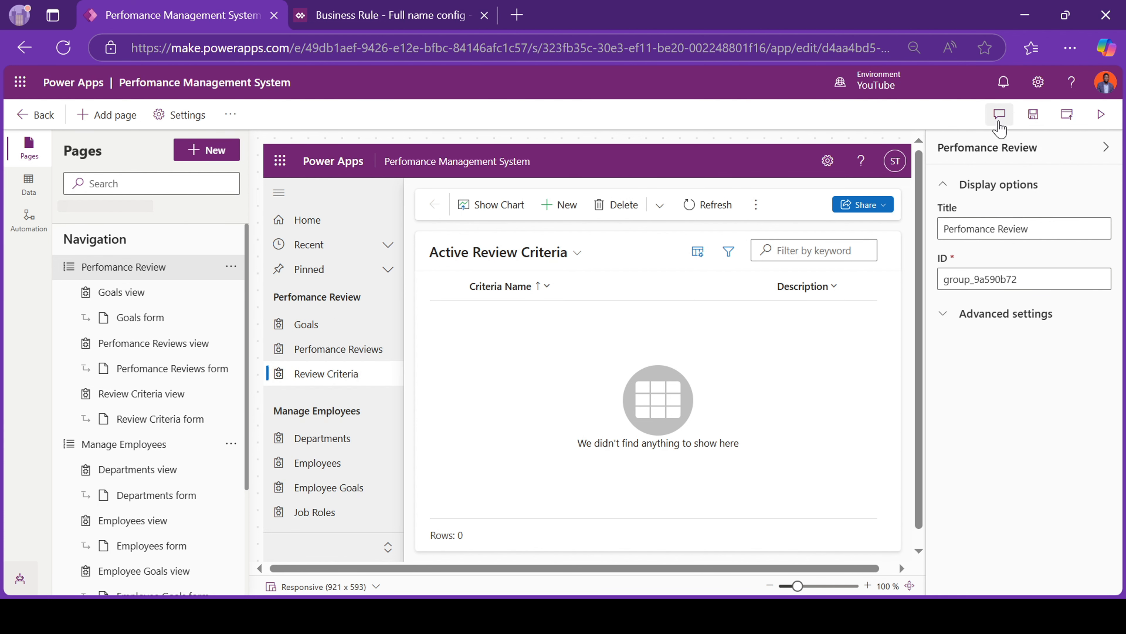
# Step: Save and publish the model-driven app, and play it
pyautogui.click(1035, 116)
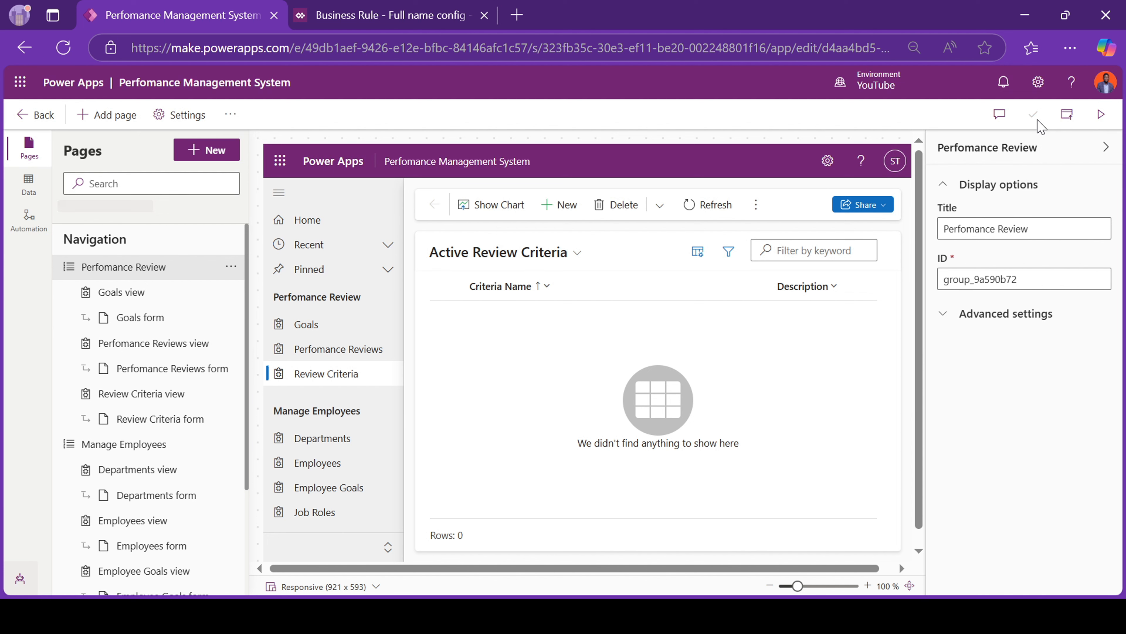
pyautogui.click(1059, 119)
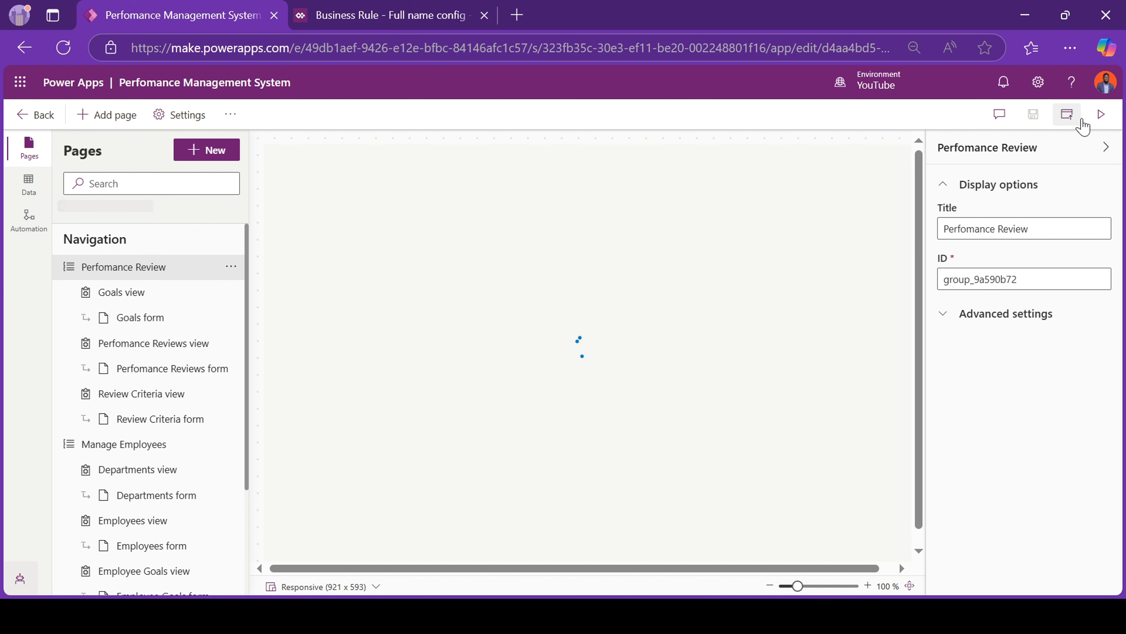
pyautogui.click(1100, 120)
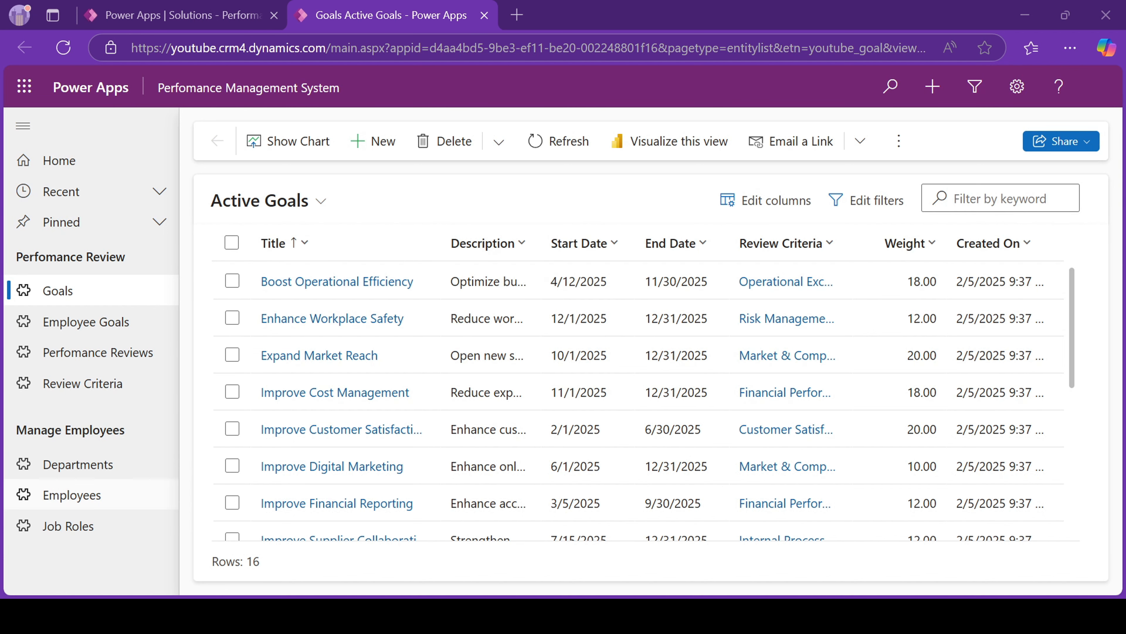
# Step: Review the records in the running app's Job Roles, Departments and Employees tables
pyautogui.click(70, 526)
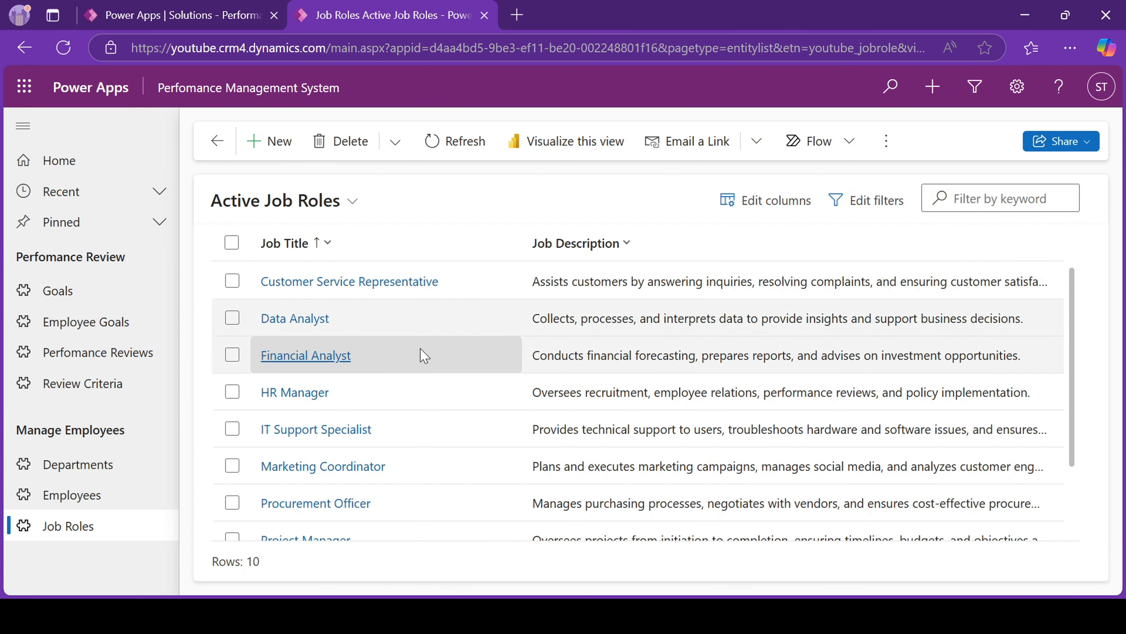
pyautogui.scroll(-2, 424, 355)
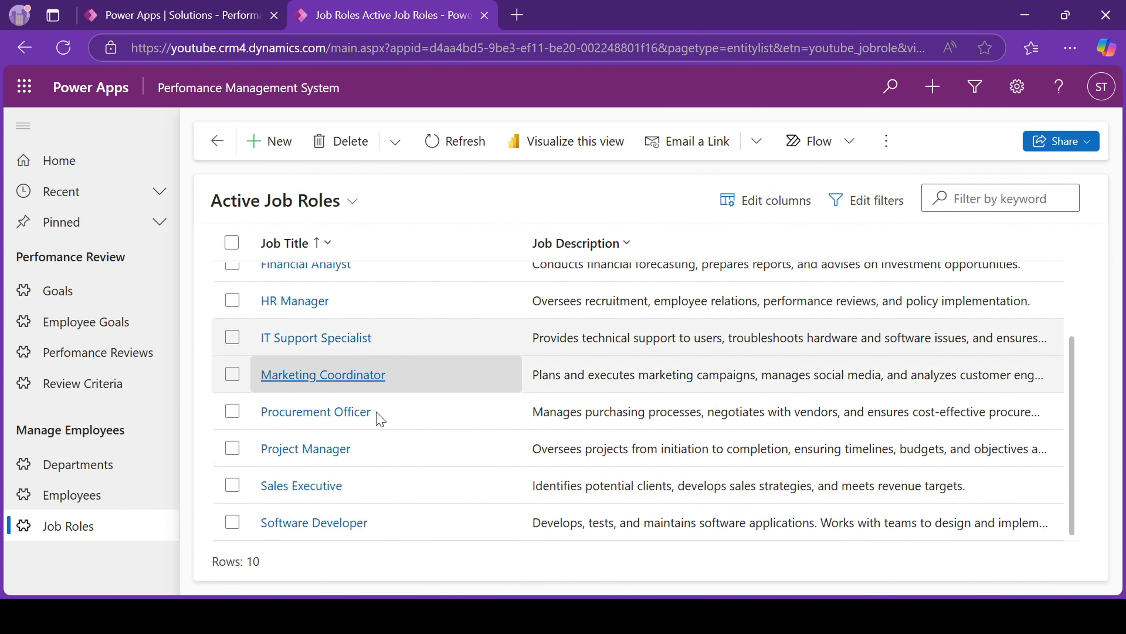
pyautogui.scroll(1, 397, 493)
pyautogui.scroll(1, 398, 497)
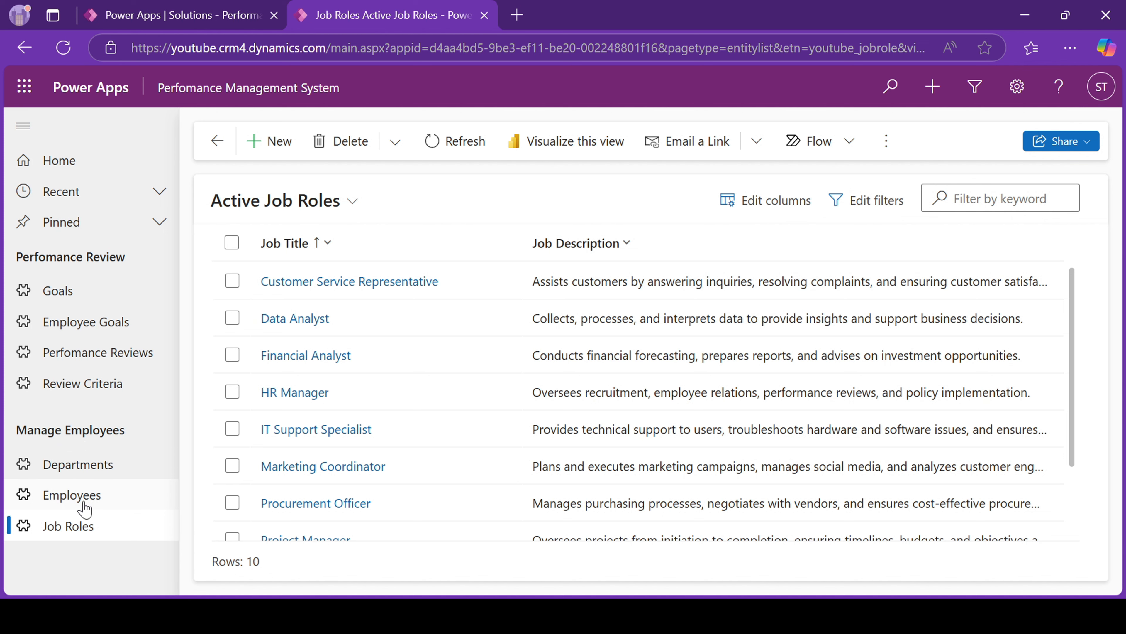
pyautogui.click(58, 473)
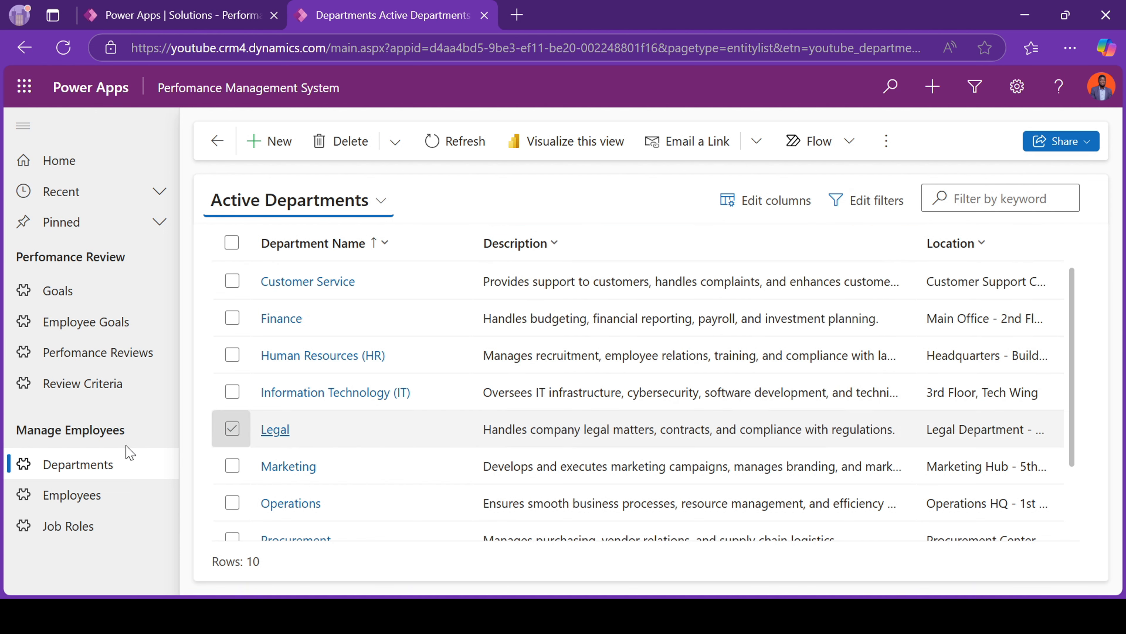
pyautogui.click(76, 502)
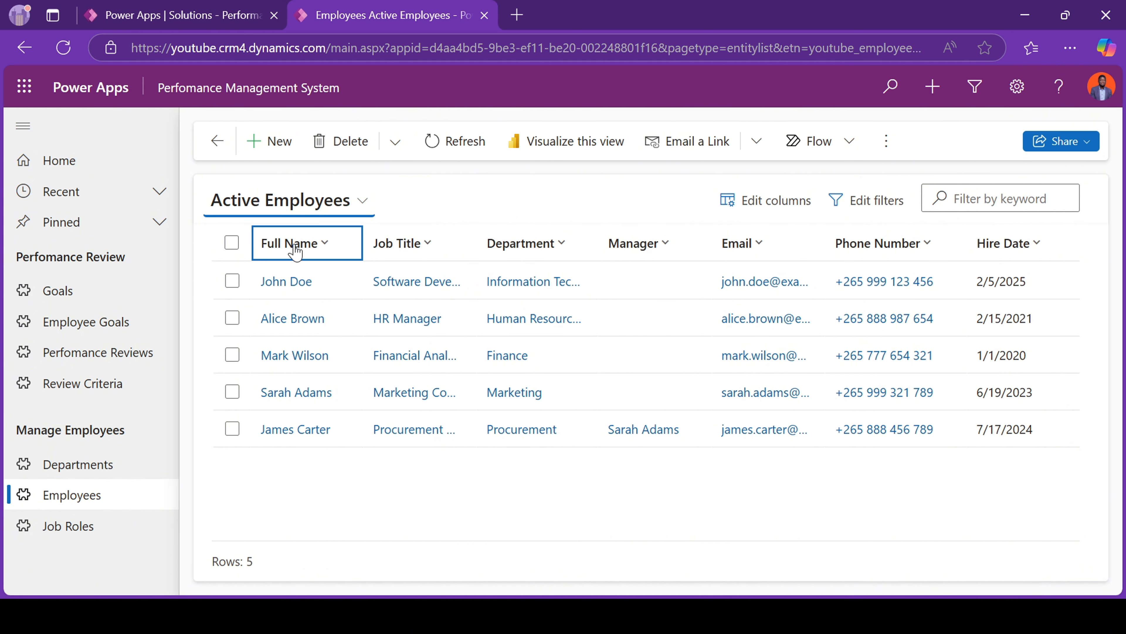
# Step: Open the Software Developer's employee record and set its Manager to the Financial Analyst from the Finance department
pyautogui.click(289, 284)
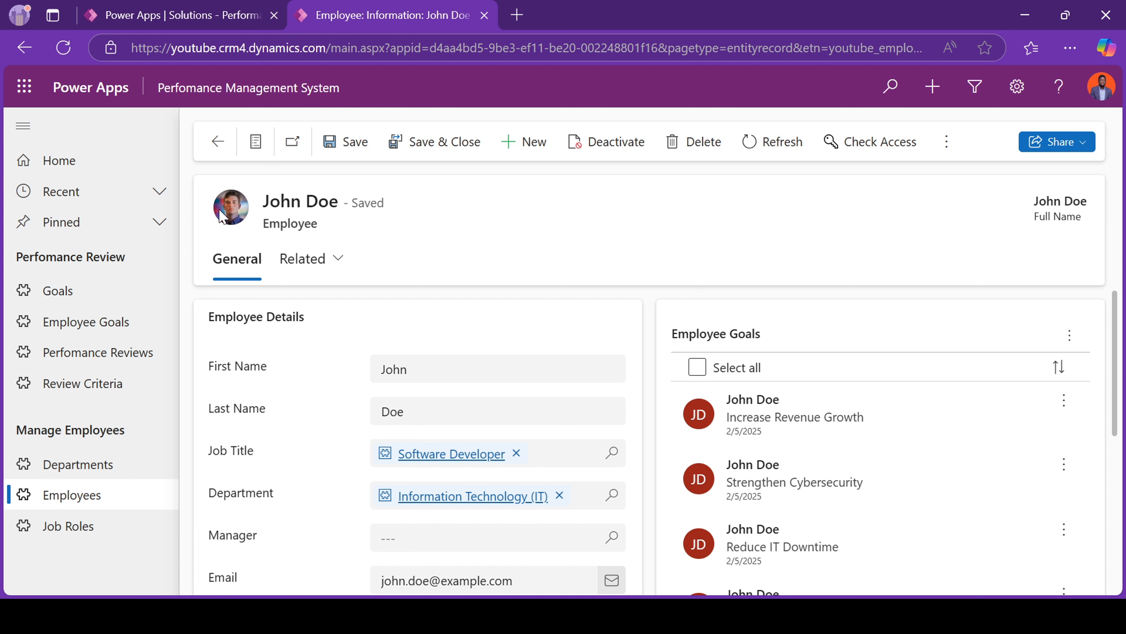
pyautogui.scroll(-2, 284, 399)
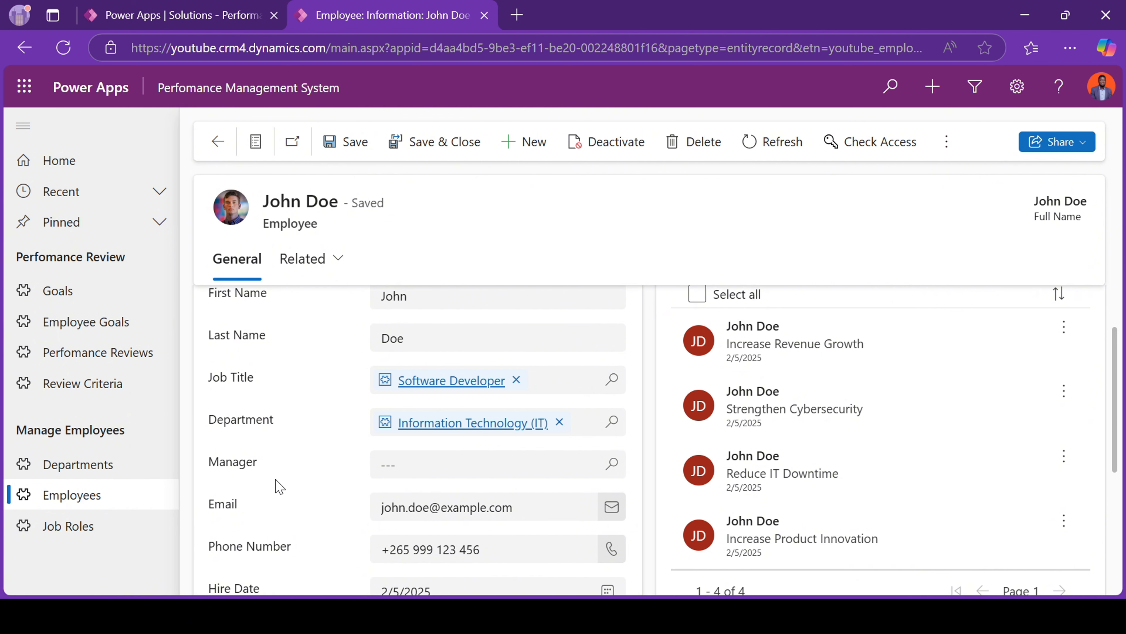
pyautogui.click(610, 464)
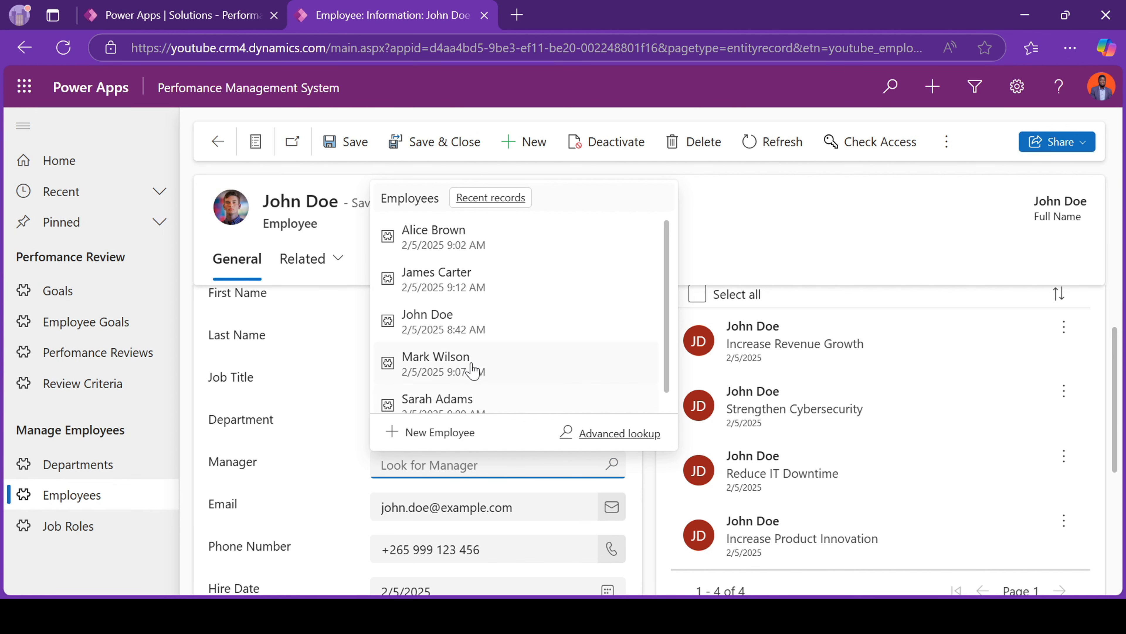
pyautogui.click(450, 375)
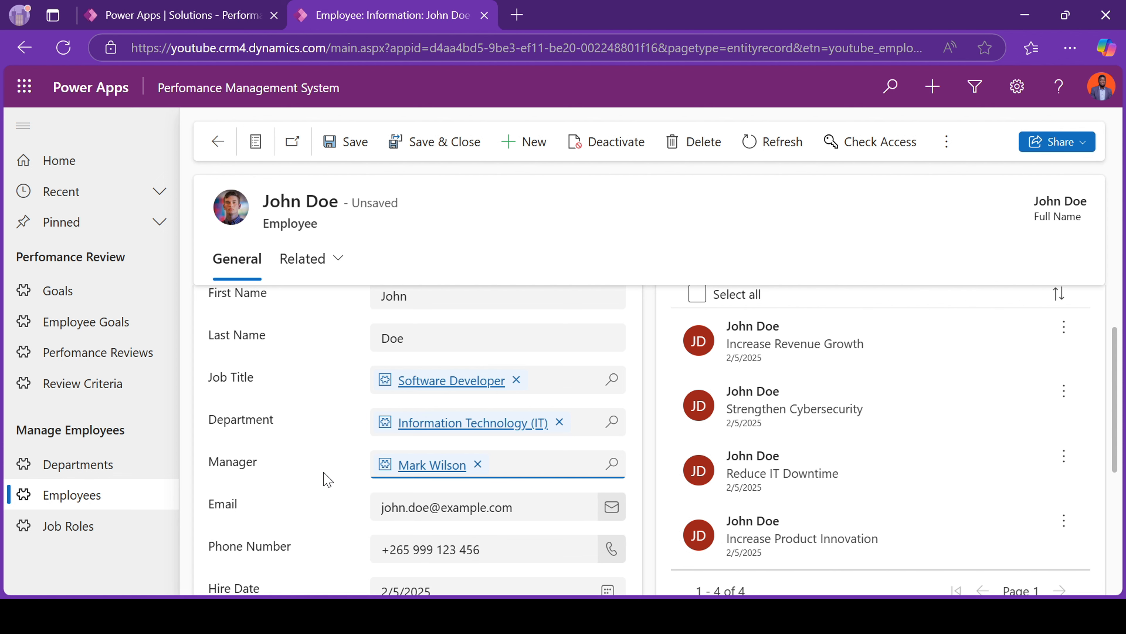
pyautogui.scroll(-2, 327, 479)
pyautogui.scroll(-2, 468, 394)
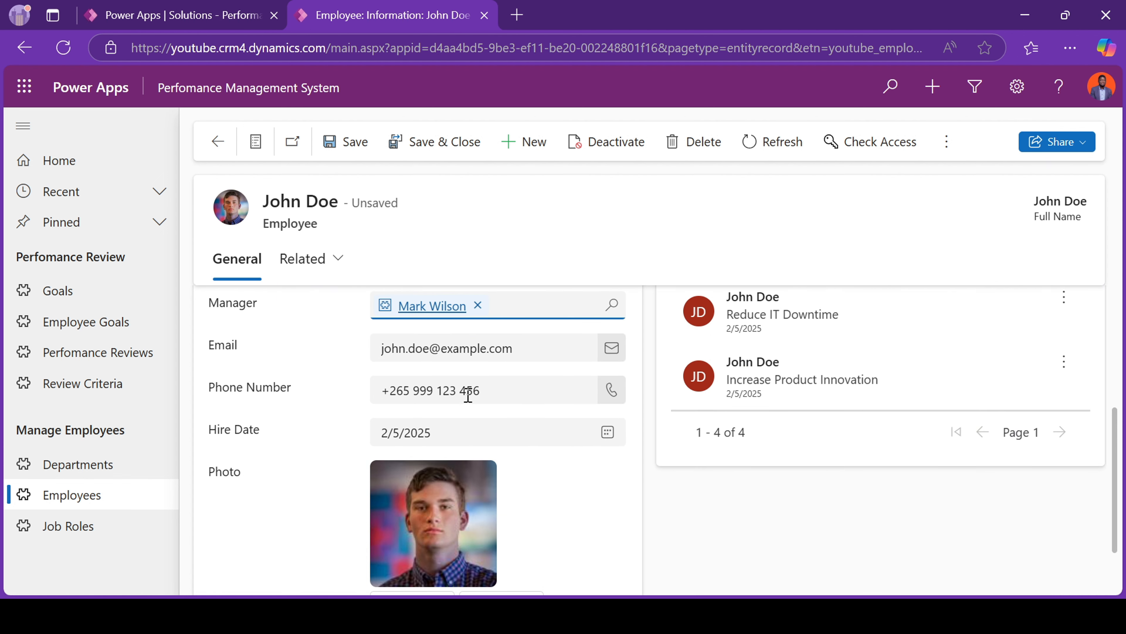
# Step: Check the remaining details on the Software Developer's employee record and save it
pyautogui.scroll(-2, 449, 393)
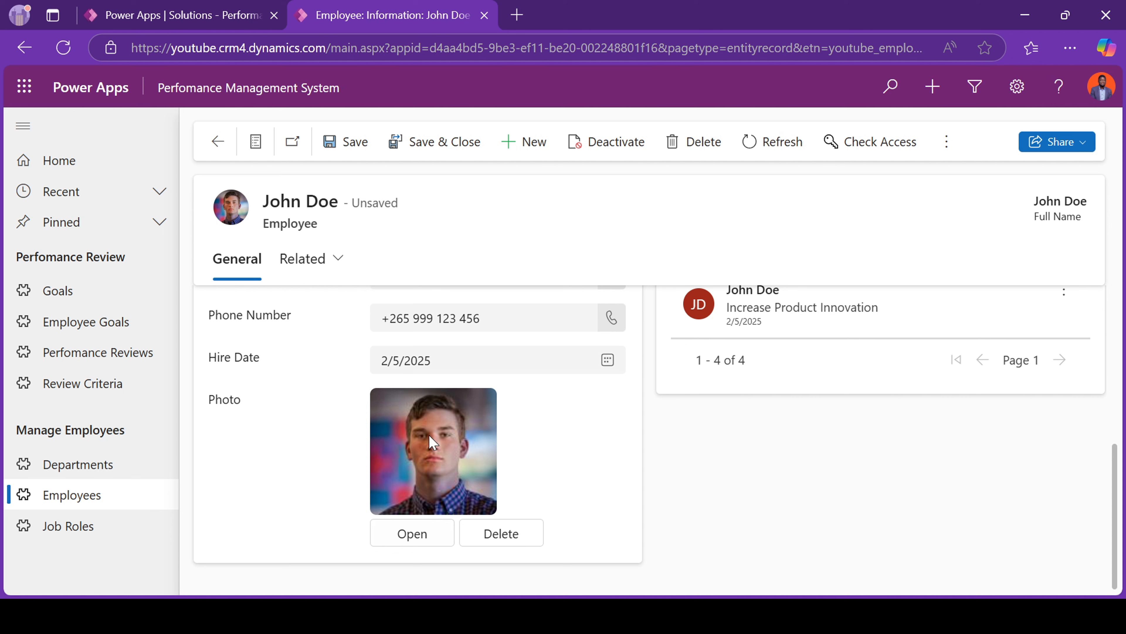
pyautogui.scroll(3, 301, 417)
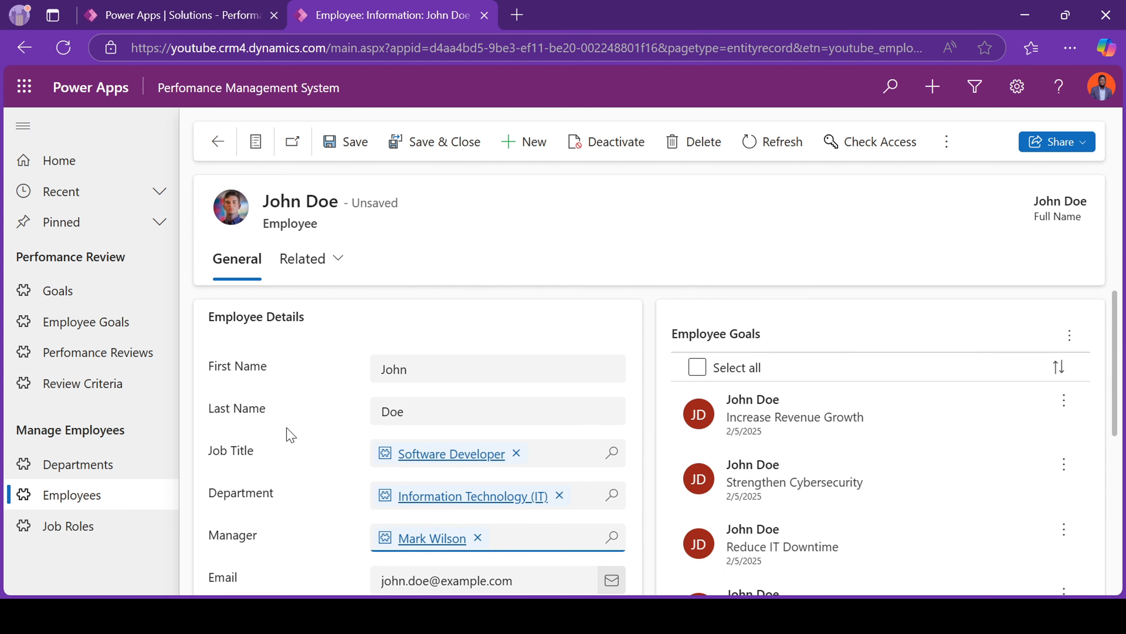
pyautogui.scroll(-1, 286, 433)
pyautogui.scroll(1, 290, 434)
pyautogui.click(344, 142)
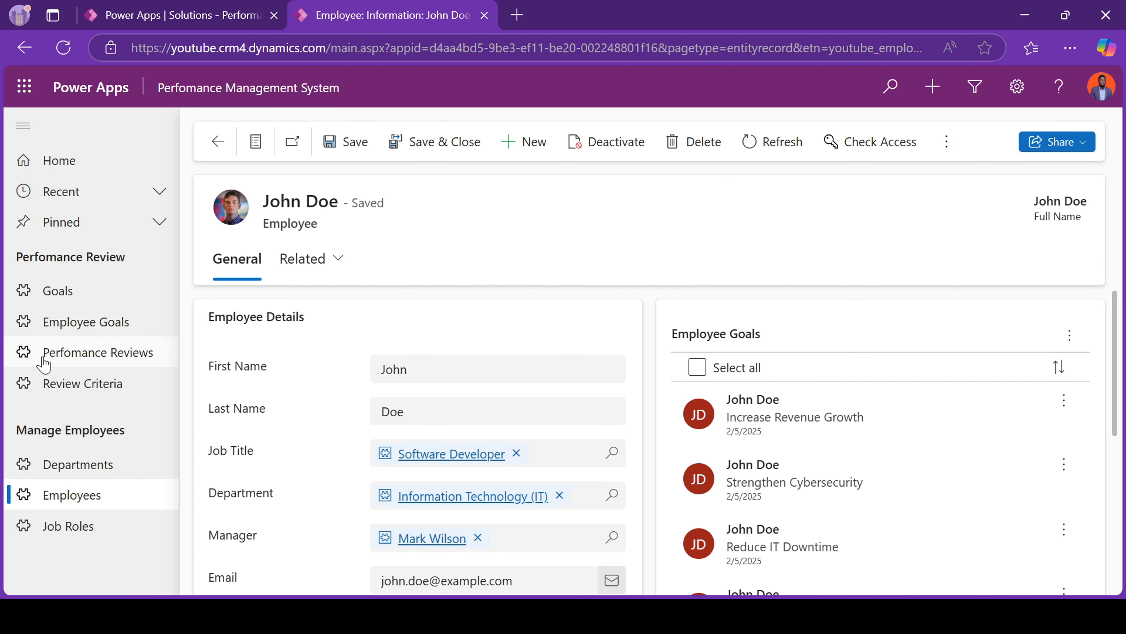
# Step: Review the records in the app's Review Criteria and Goals tables
pyautogui.click(79, 387)
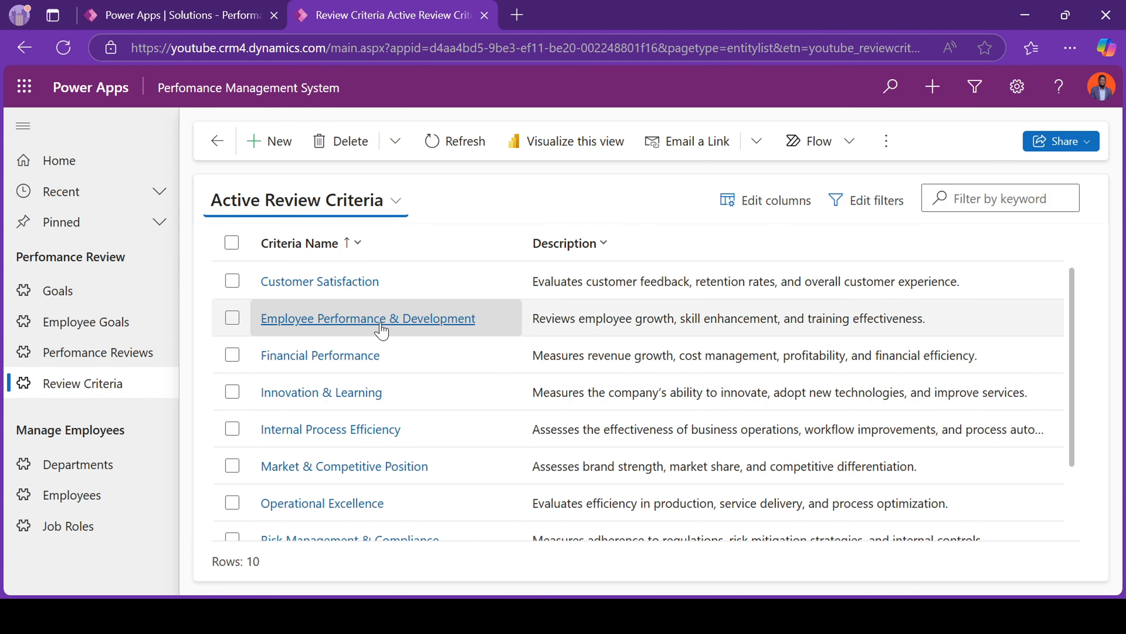
pyautogui.scroll(-1, 381, 331)
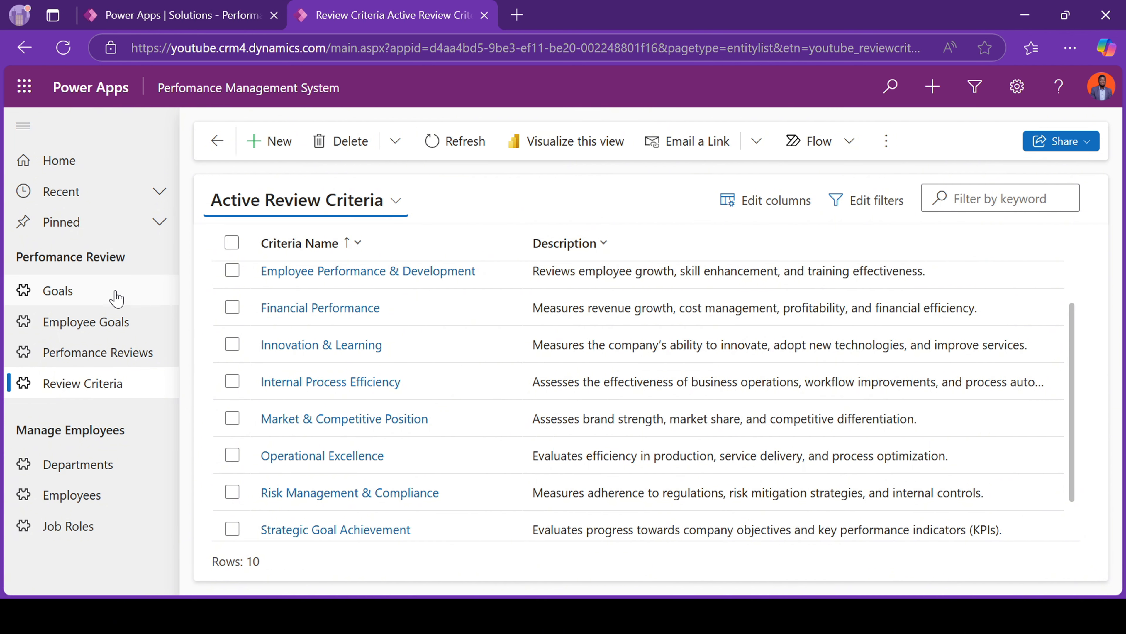
pyautogui.click(61, 301)
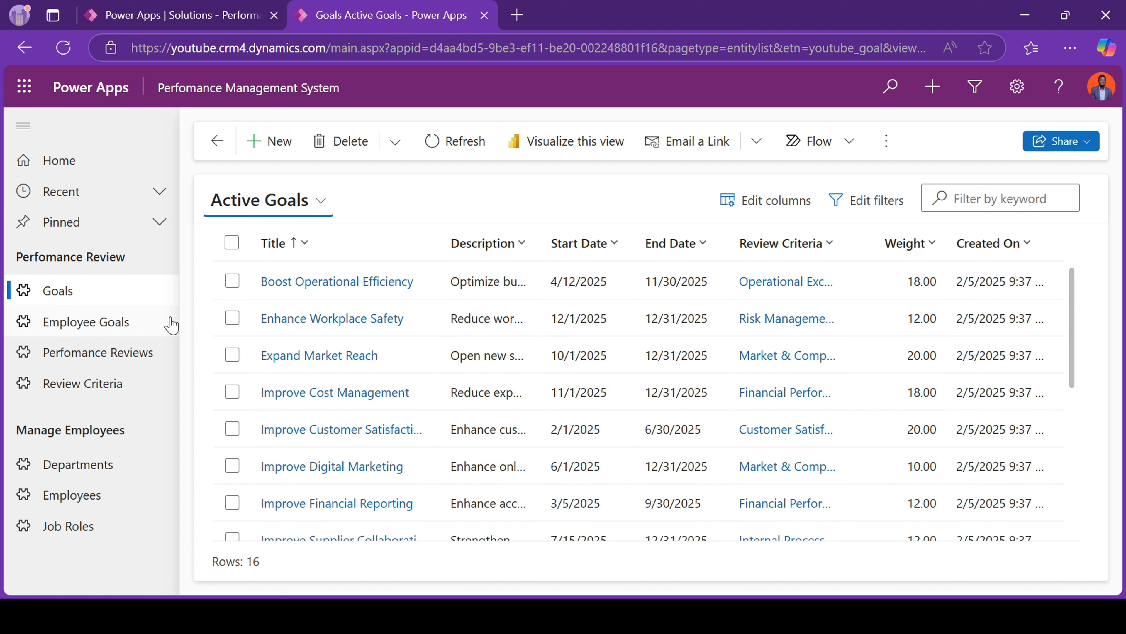
pyautogui.click(318, 243)
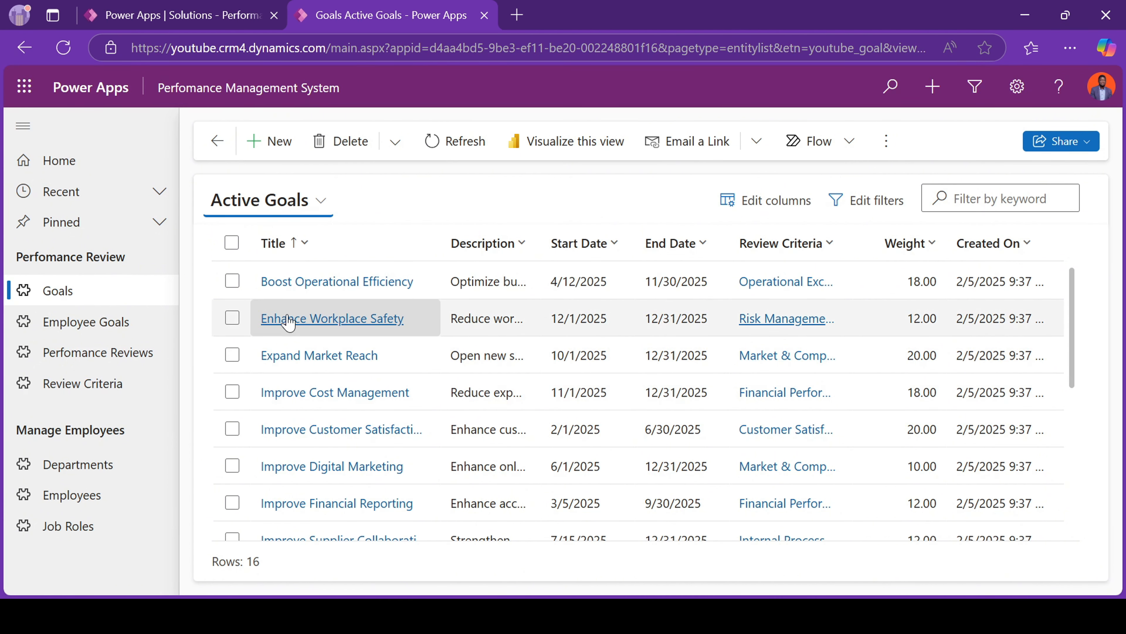
# Step: Open the Boost Operational Efficiency goal, set its Goal Type to Performance Goal, and save the record
pyautogui.click(324, 288)
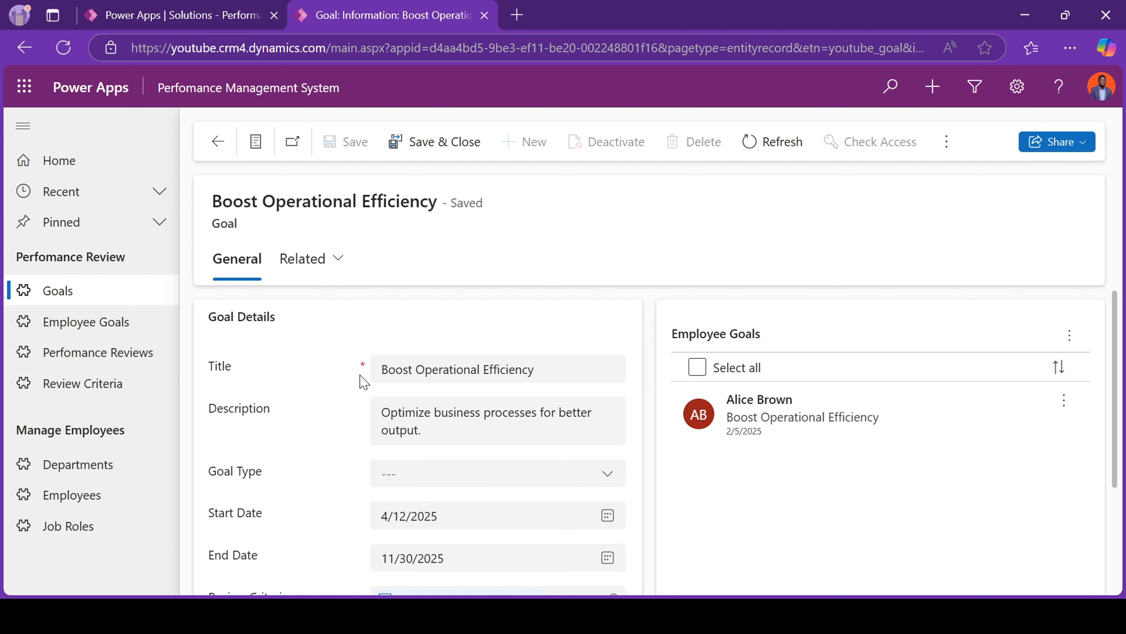
pyautogui.scroll(-1, 416, 429)
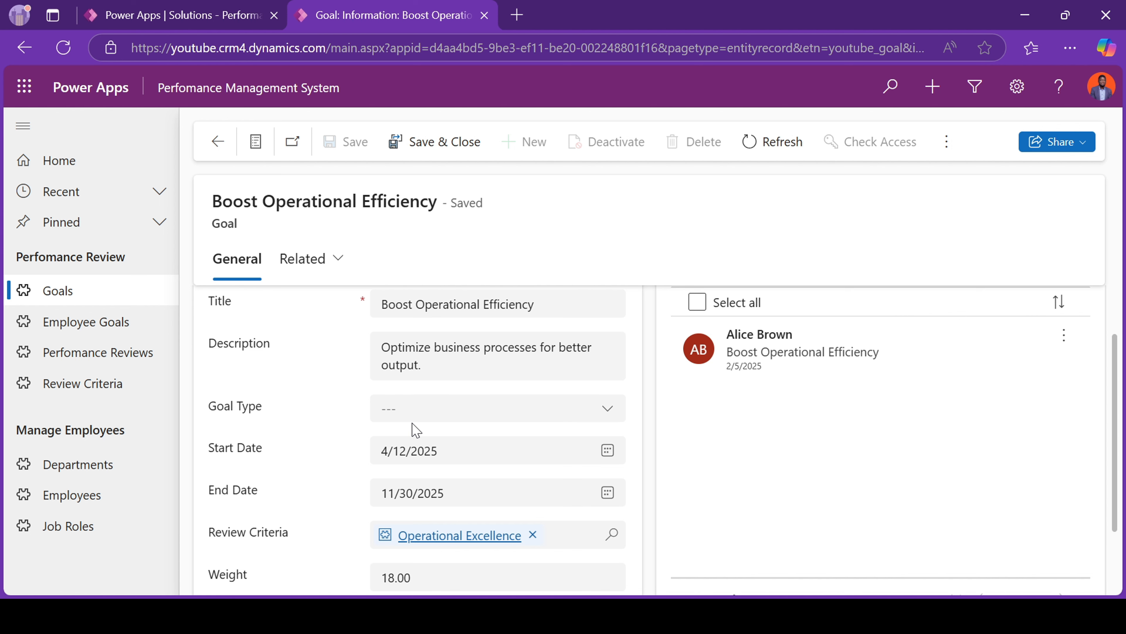
pyautogui.click(413, 415)
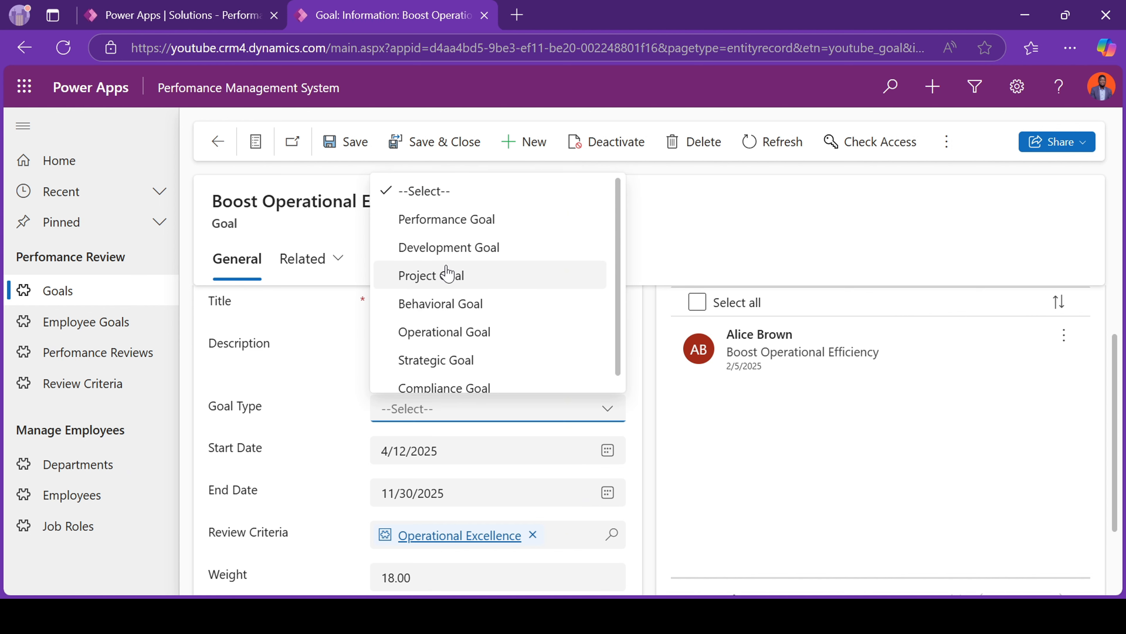
pyautogui.click(440, 221)
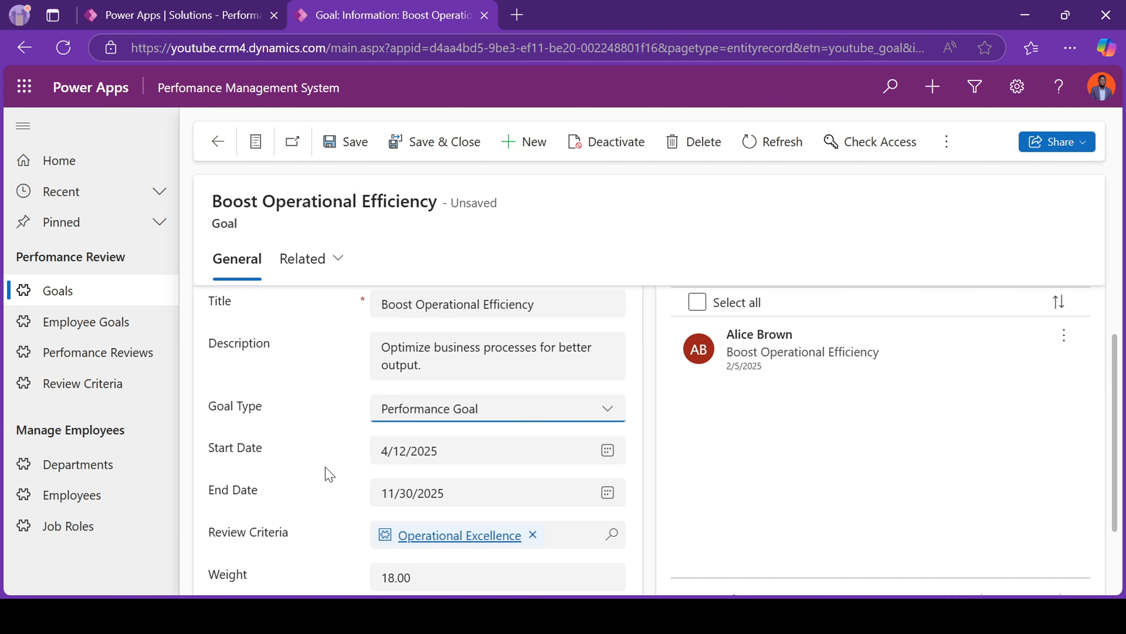
pyautogui.scroll(-2, 452, 497)
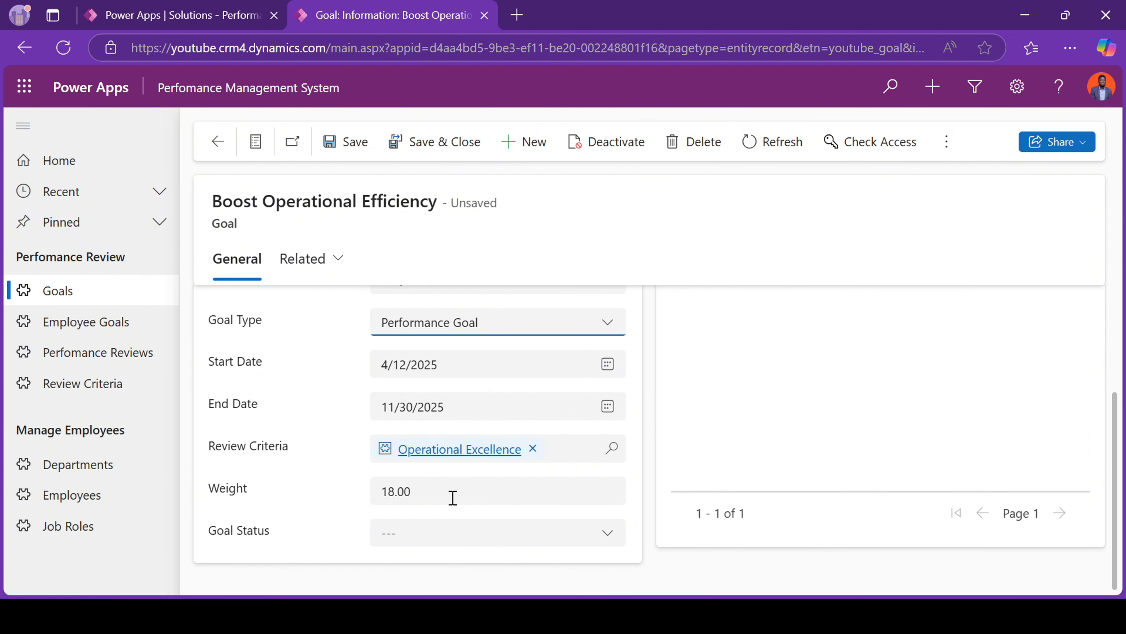
pyautogui.scroll(3, 418, 543)
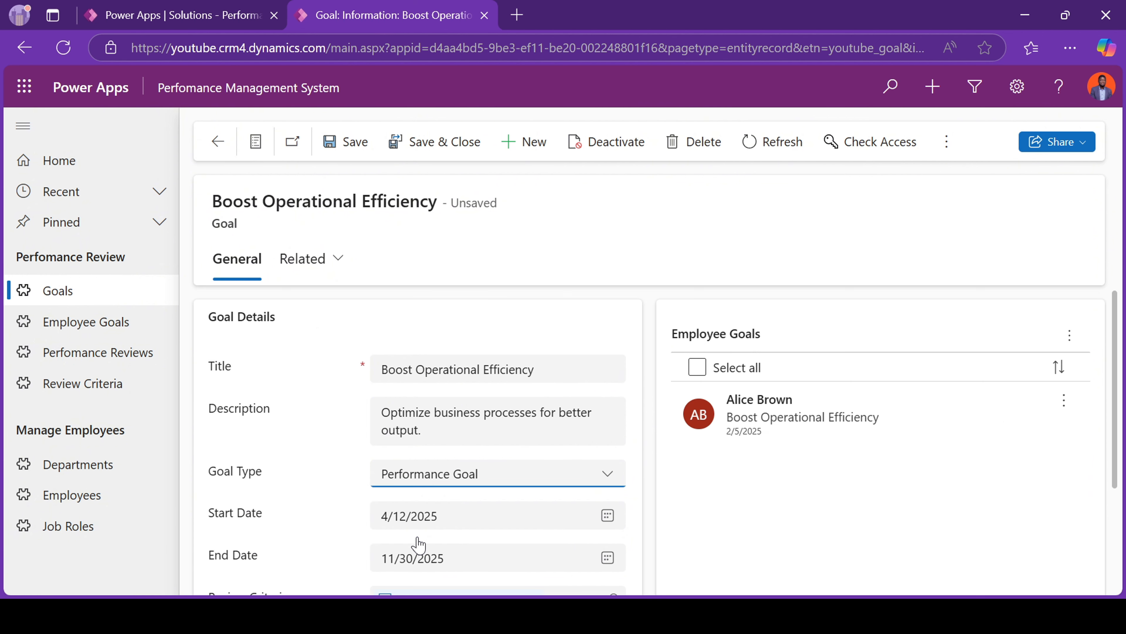
pyautogui.scroll(-3, 419, 542)
pyautogui.scroll(1, 421, 542)
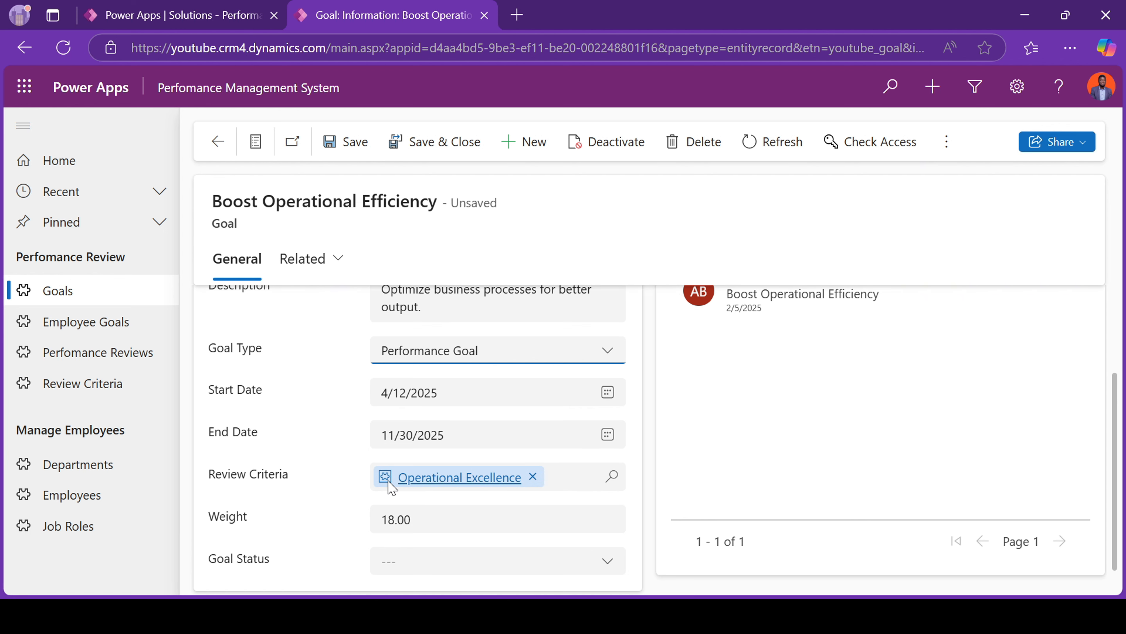
pyautogui.hotkey('ctrl', 's')
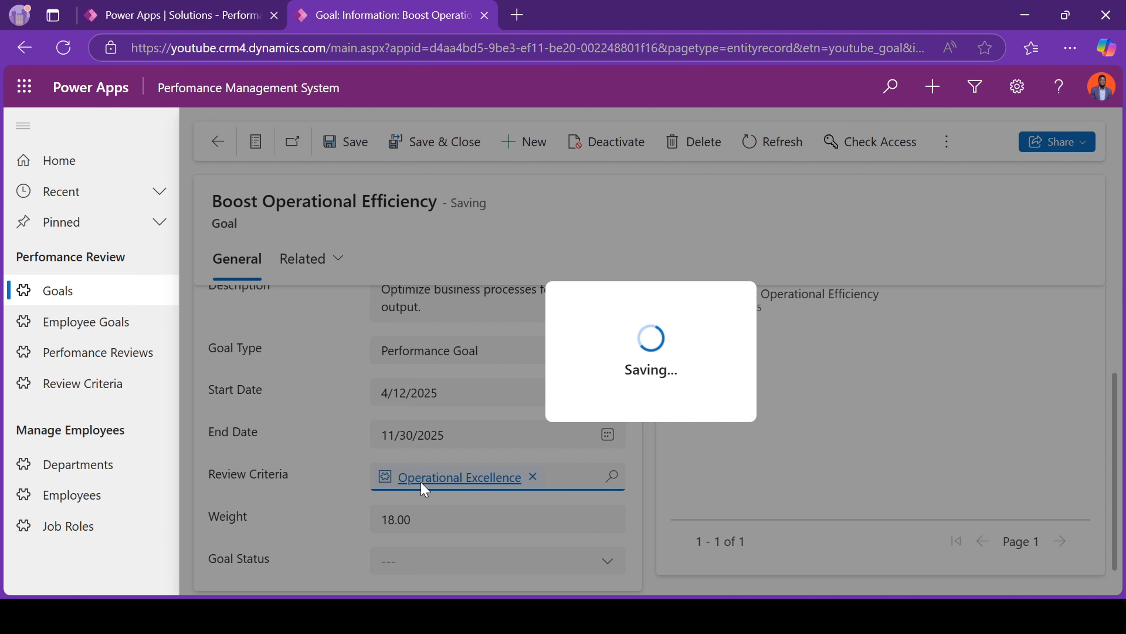
# Step: Open the goal's linked Operational Excellence review criteria and examine its associated goals
pyautogui.click(421, 482)
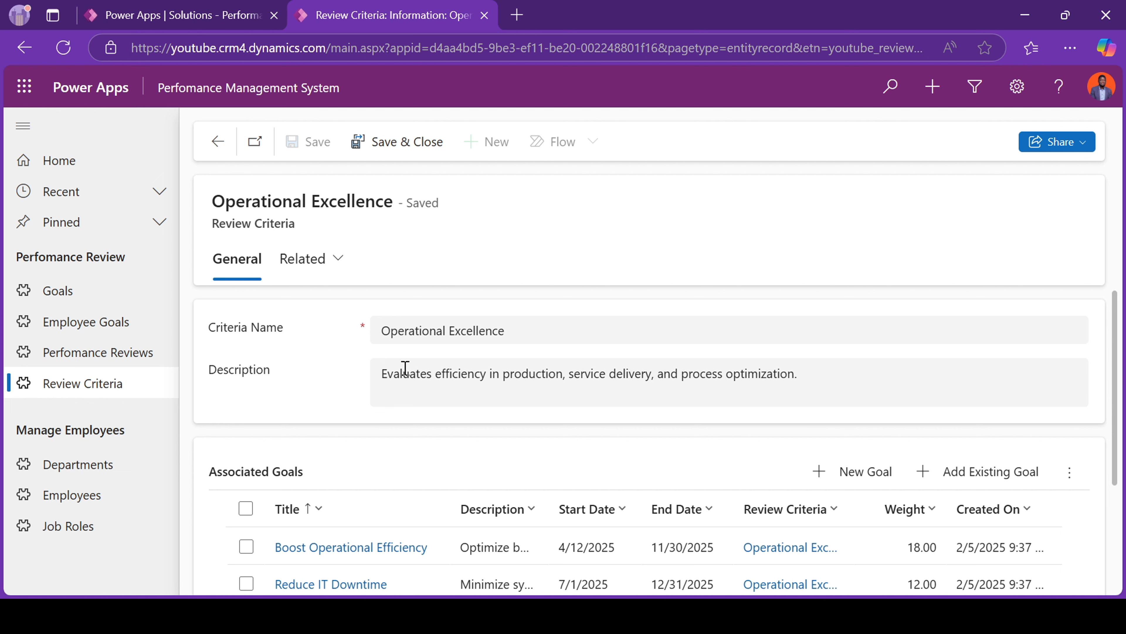
pyautogui.scroll(-3, 352, 479)
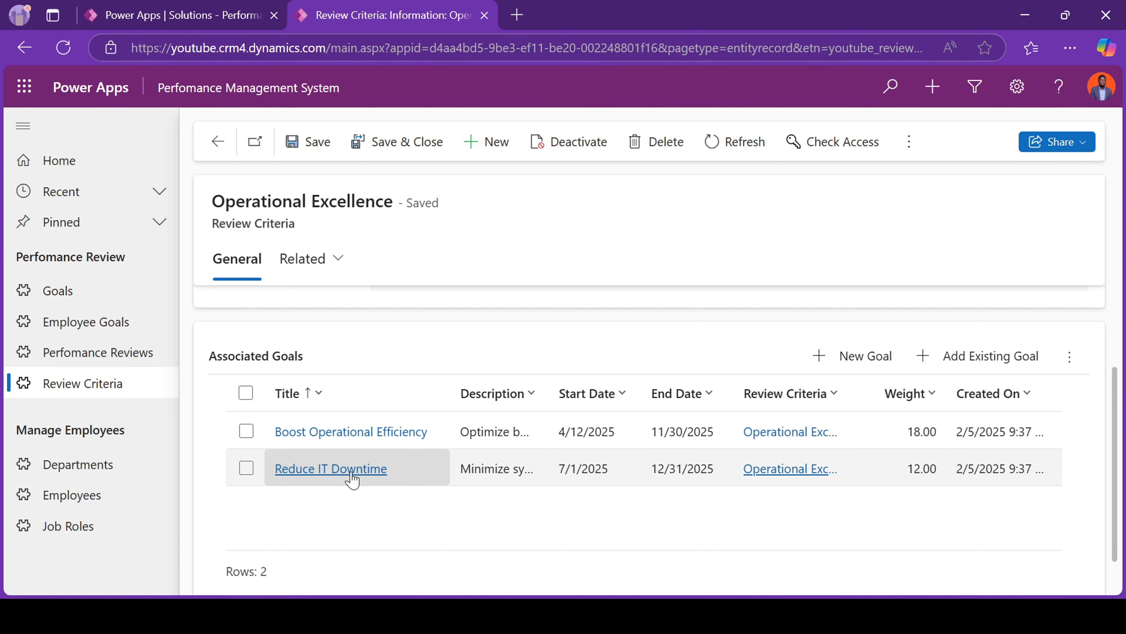
pyautogui.scroll(3, 772, 424)
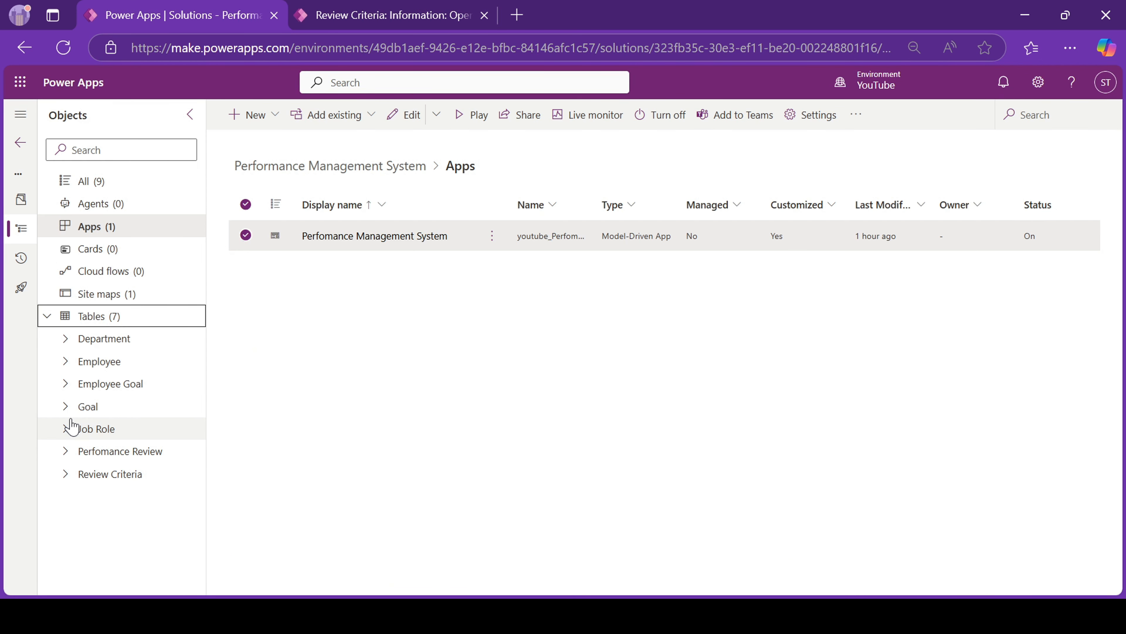
# Step: Add the Total Weight column below Description on the Review Criteria table's main form, and save and publish the form
pyautogui.click(89, 474)
pyautogui.click(129, 564)
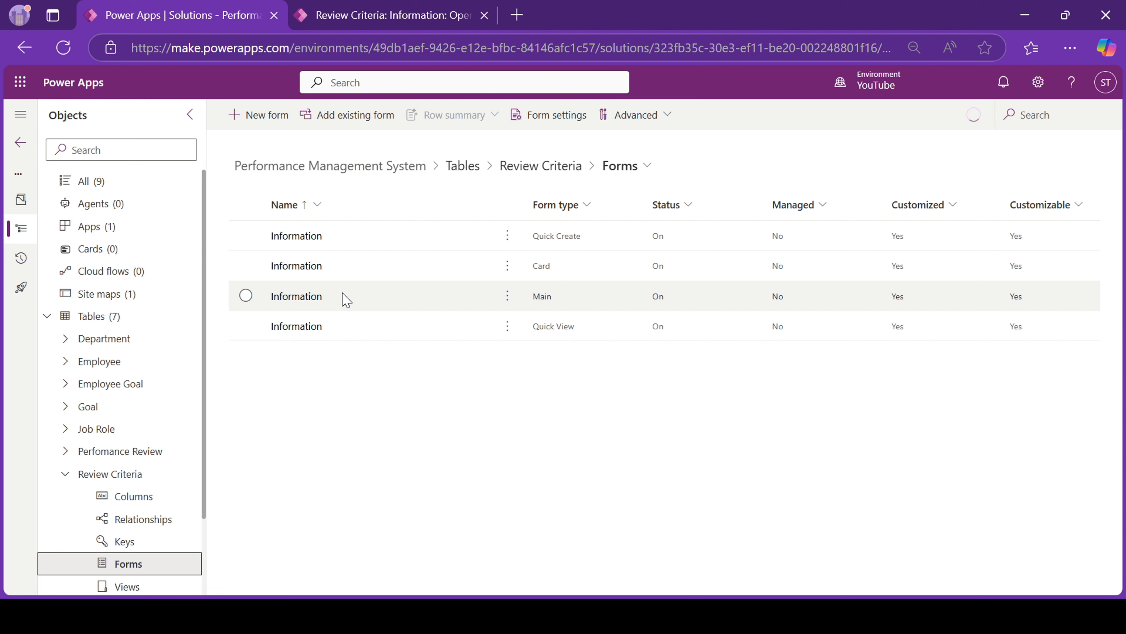
pyautogui.click(306, 305)
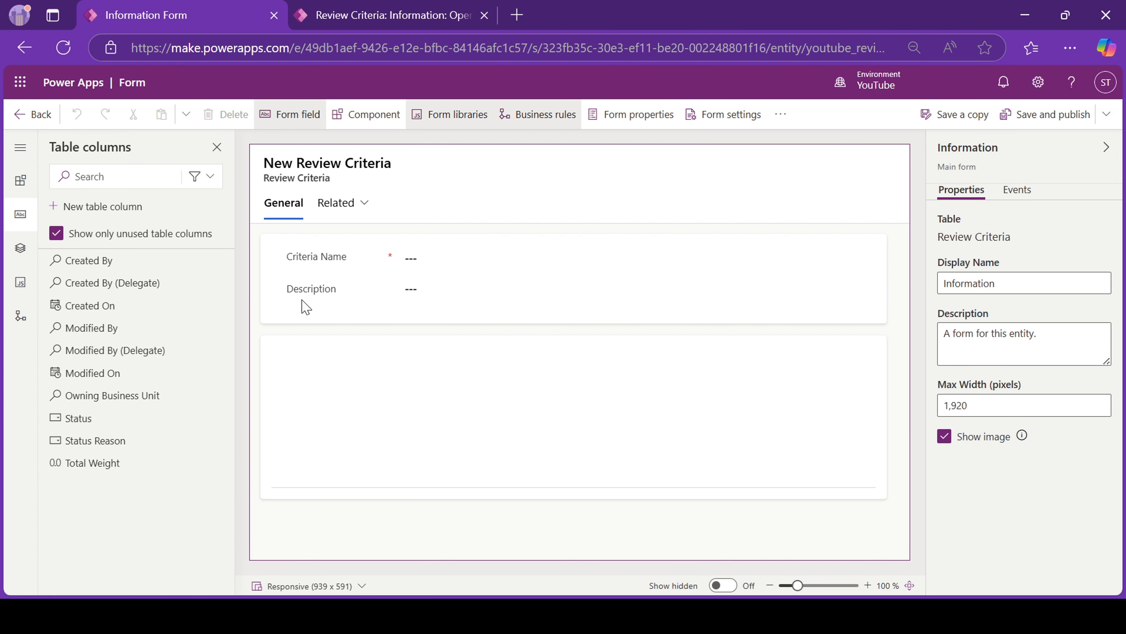
pyautogui.moveTo(132, 467)
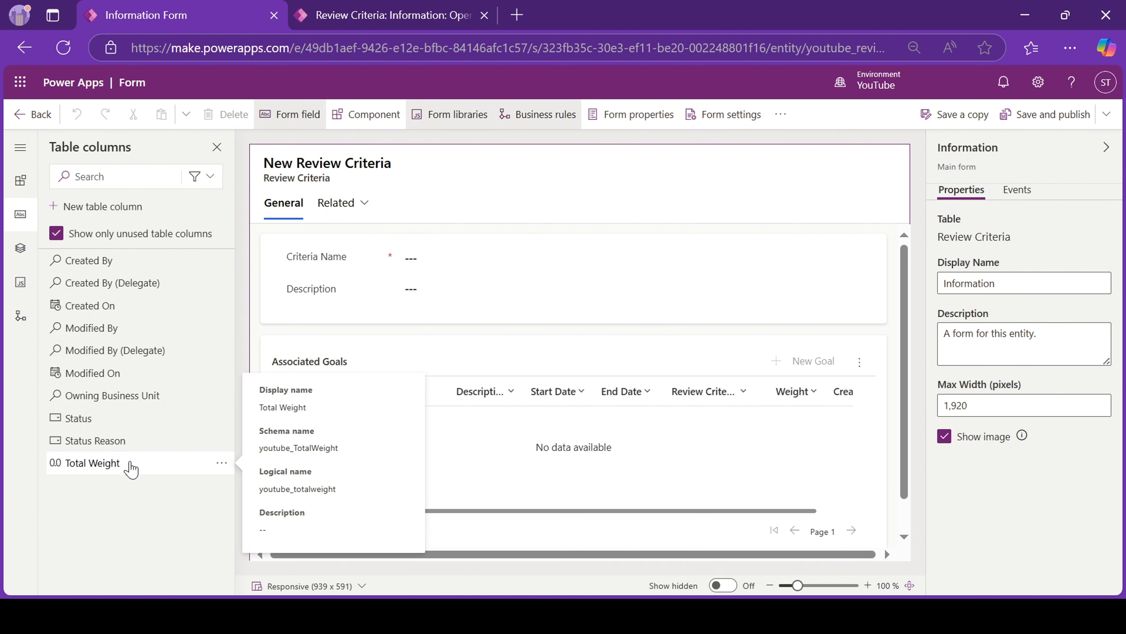
pyautogui.moveTo(132, 467); pyautogui.dragTo(350, 306)
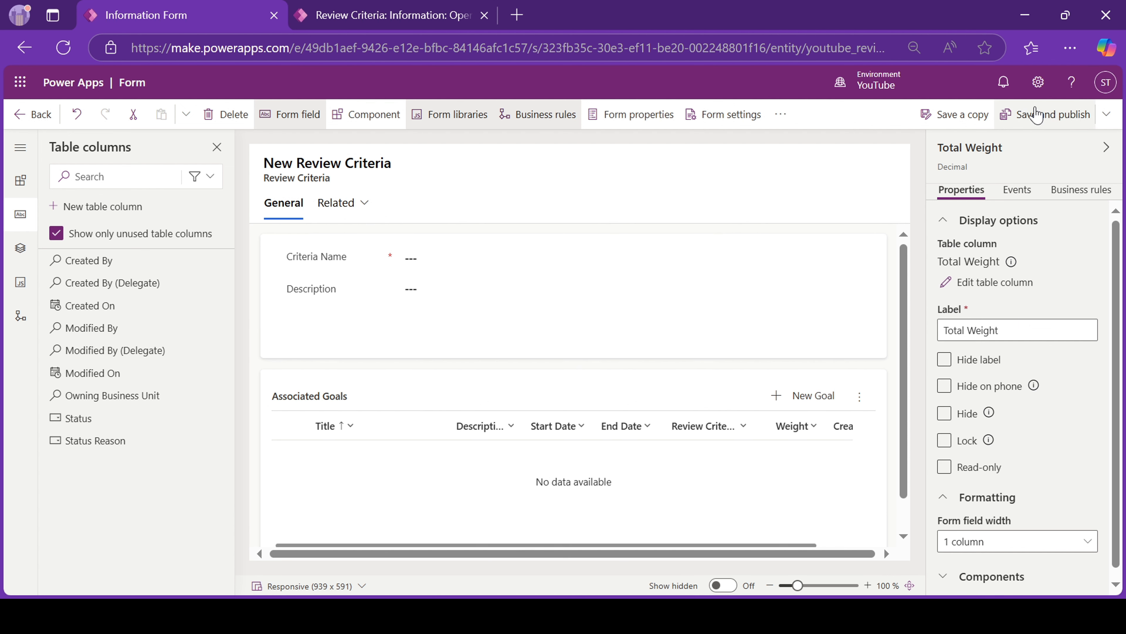
pyautogui.click(1035, 116)
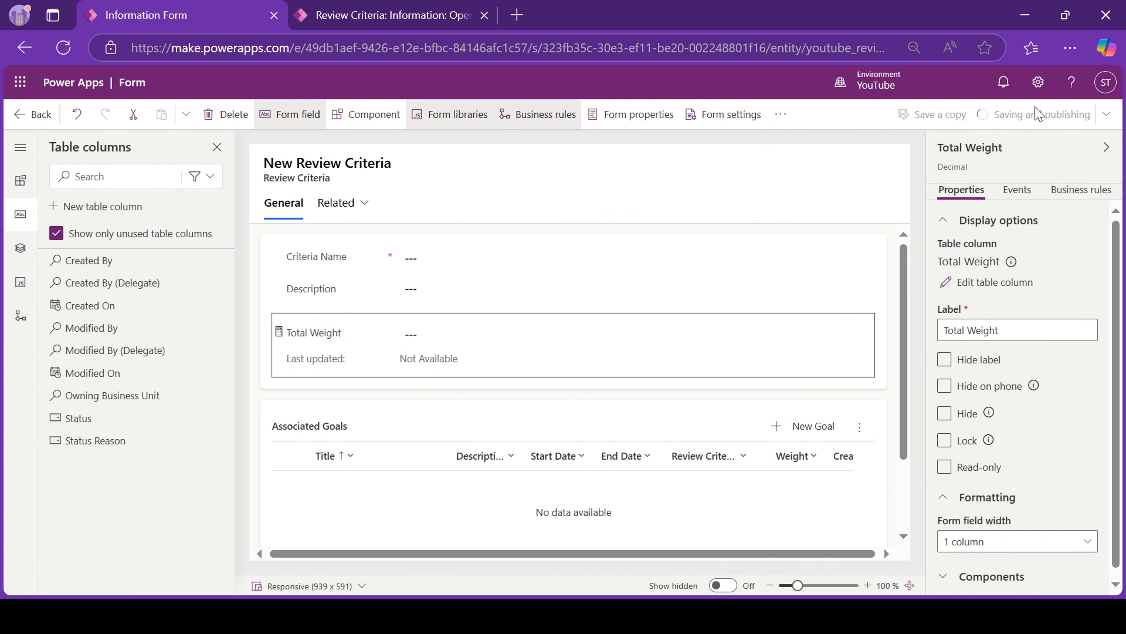
# Step: Reload the Operational Excellence record in the running app, recalculate its Total Weight, and compare it with the associated goals' weights
pyautogui.click(386, 18)
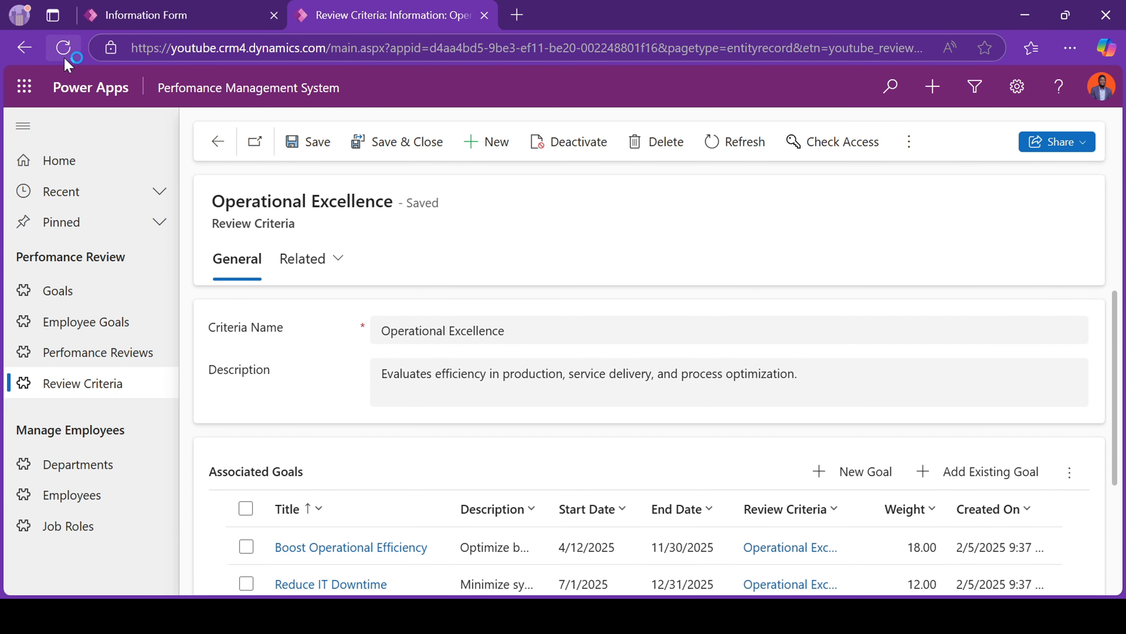
pyautogui.click(63, 48)
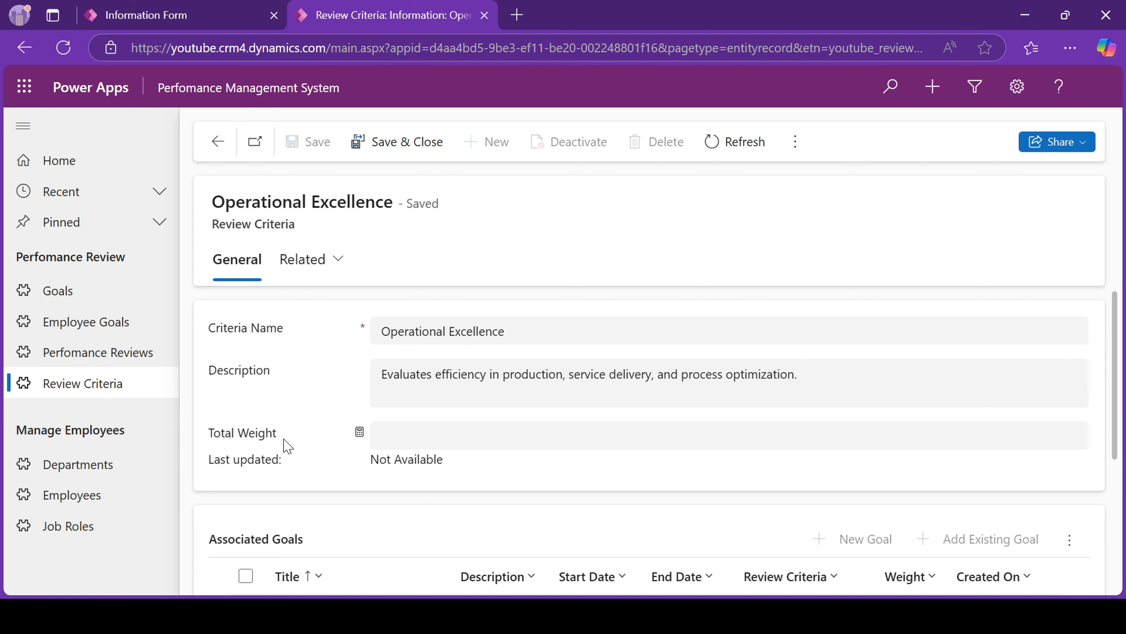
pyautogui.scroll(-1, 284, 444)
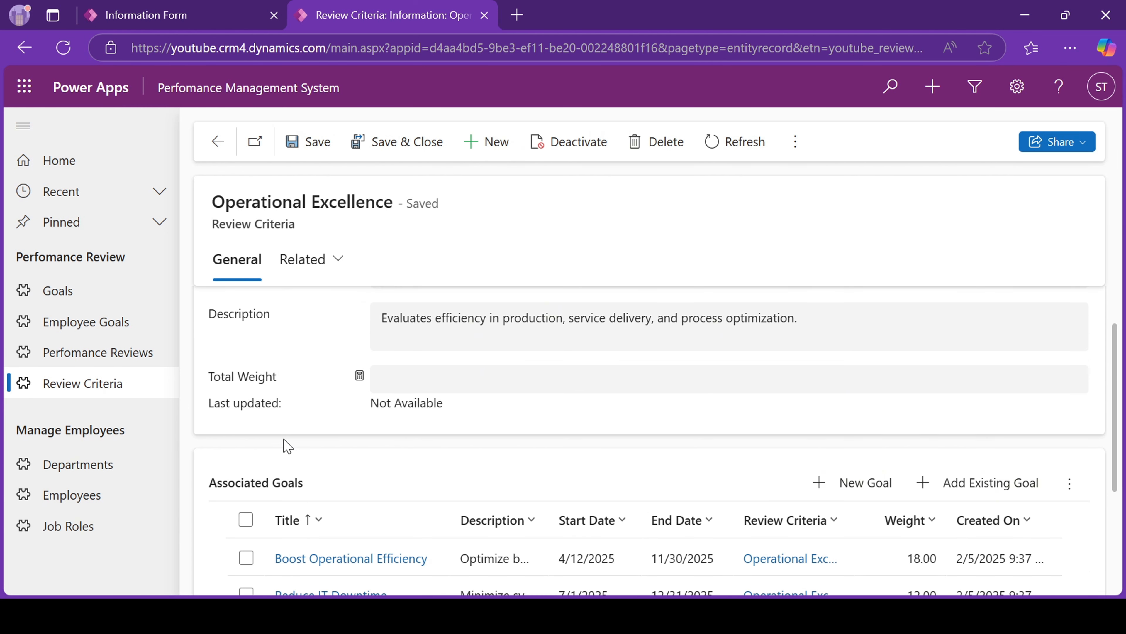
pyautogui.scroll(-2, 350, 472)
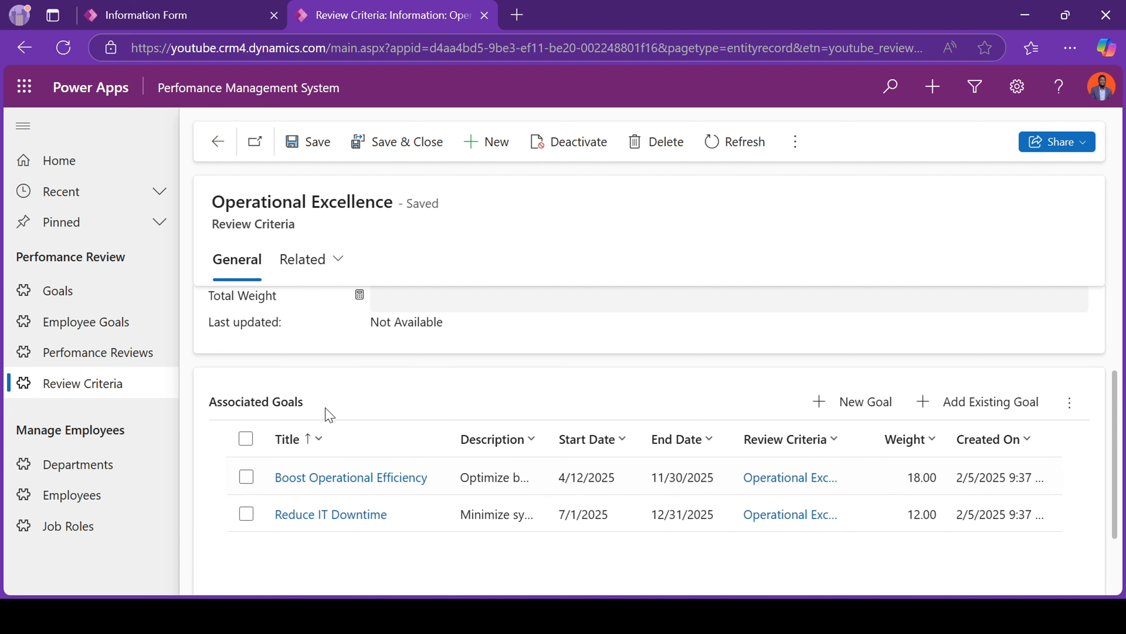
pyautogui.scroll(2, 302, 410)
pyautogui.click(360, 374)
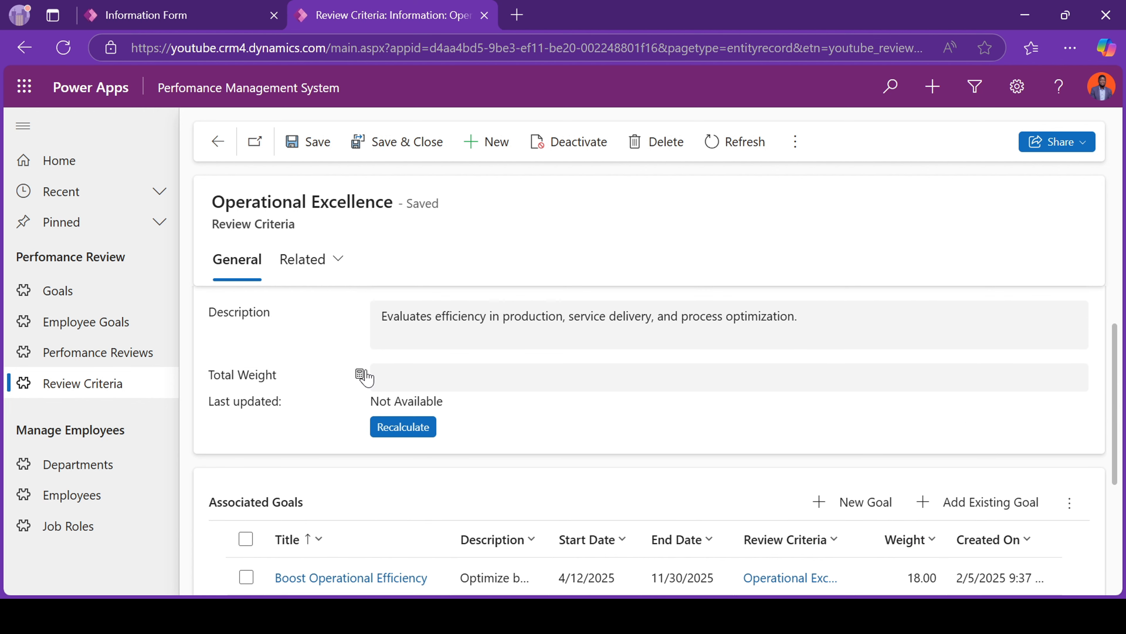
pyautogui.click(407, 427)
pyautogui.scroll(-5, 594, 471)
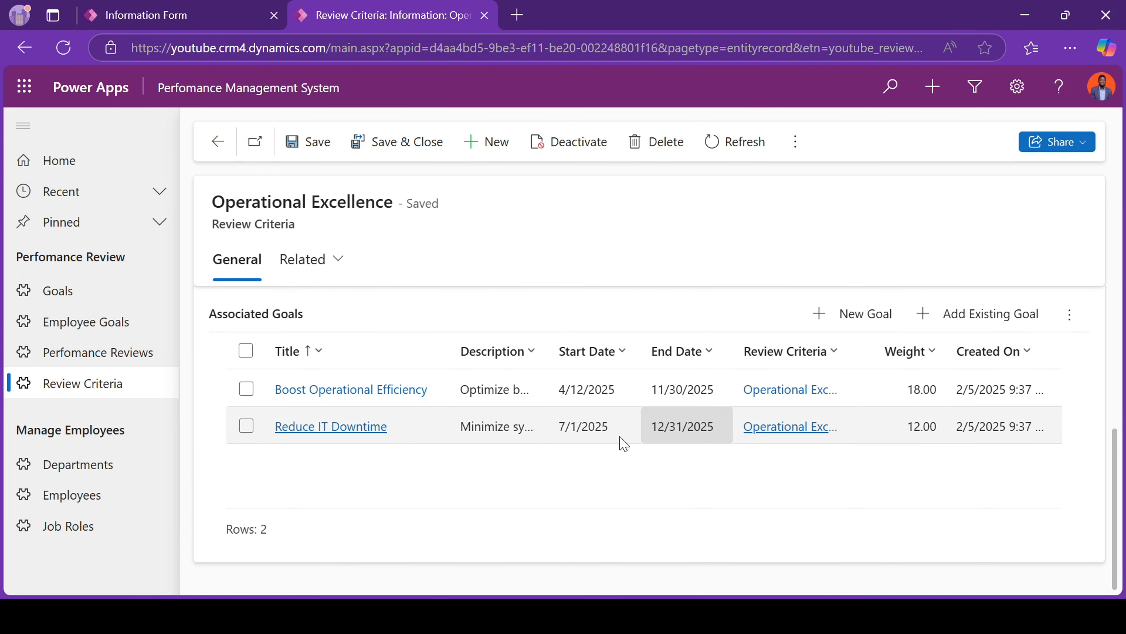
pyautogui.scroll(5, 454, 470)
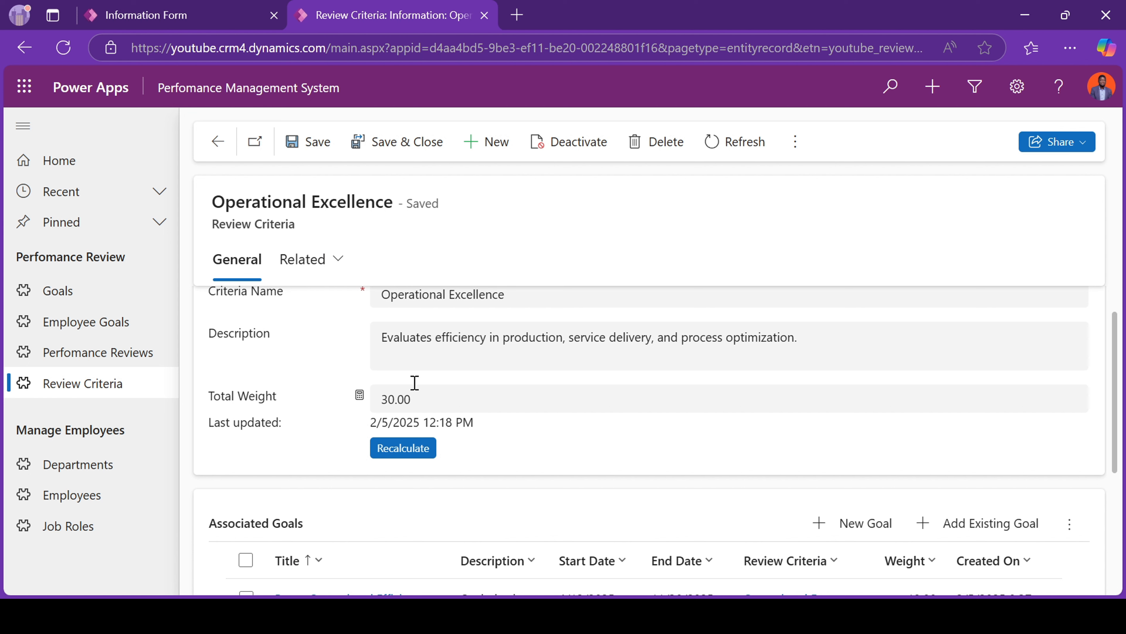
pyautogui.scroll(-2, 399, 402)
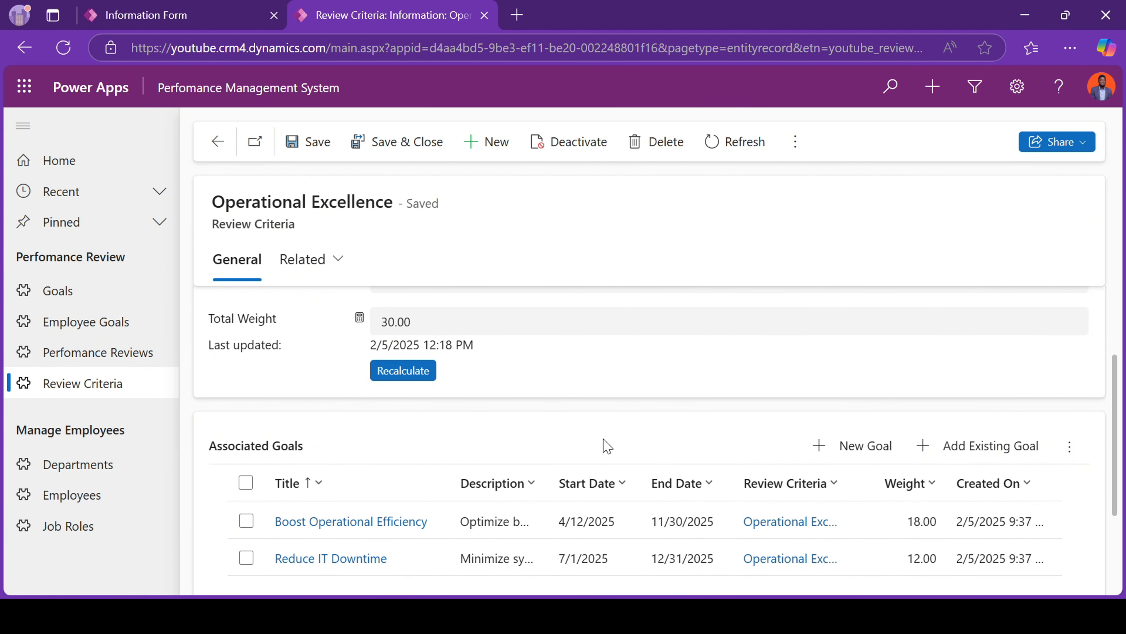
pyautogui.scroll(2, 604, 445)
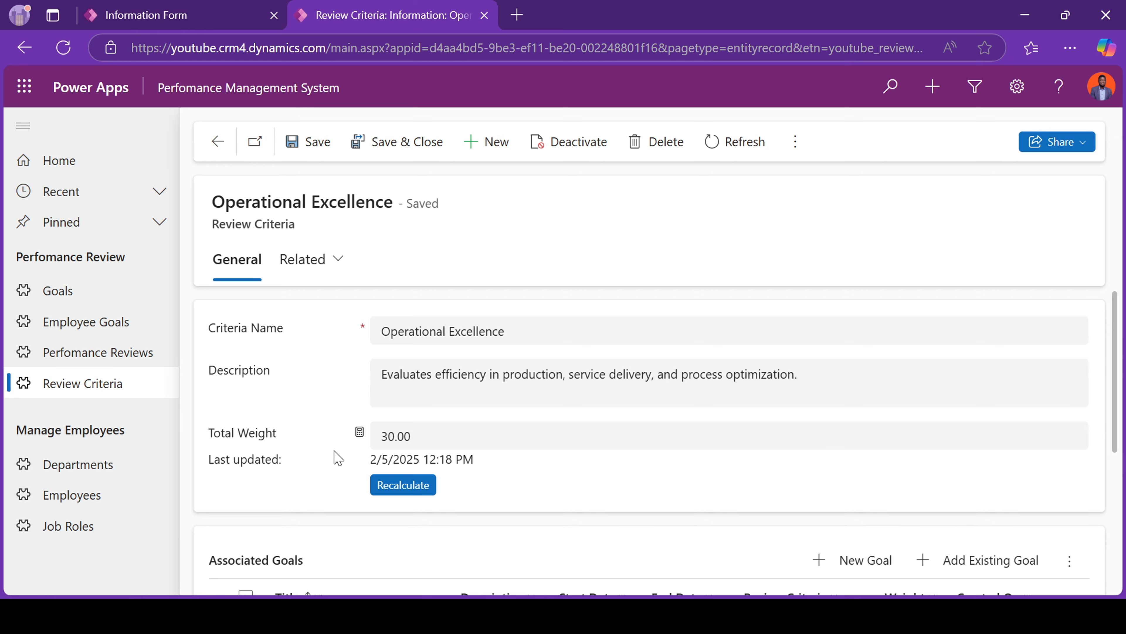
pyautogui.scroll(-3, 334, 458)
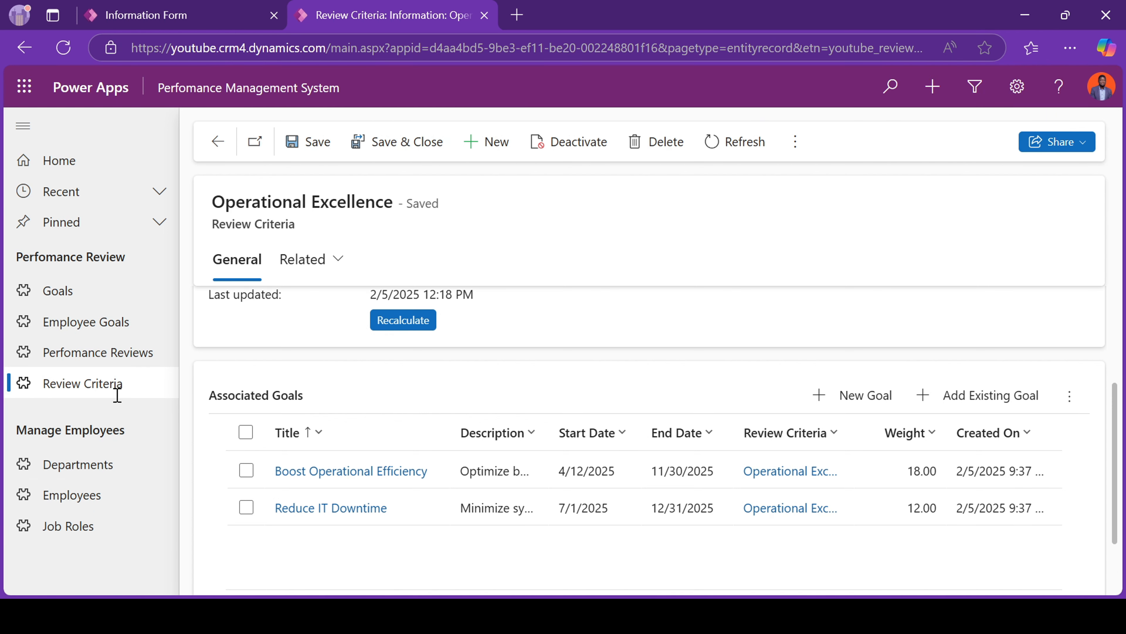
# Step: Open the Employee Goals table to view the active employee goals
pyautogui.click(97, 335)
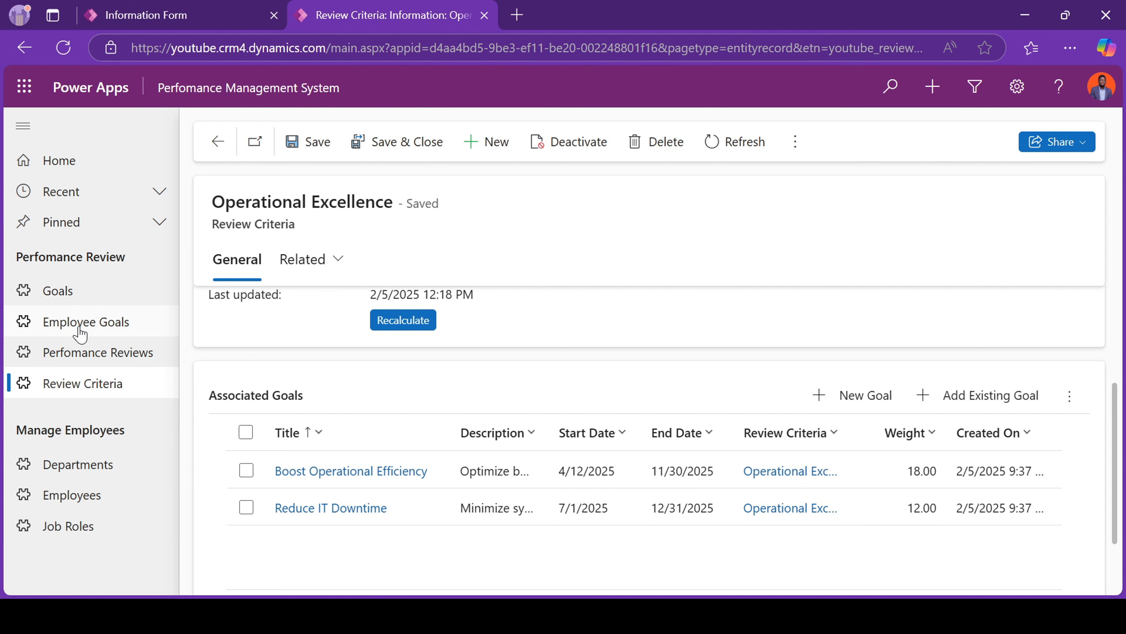
pyautogui.click(48, 331)
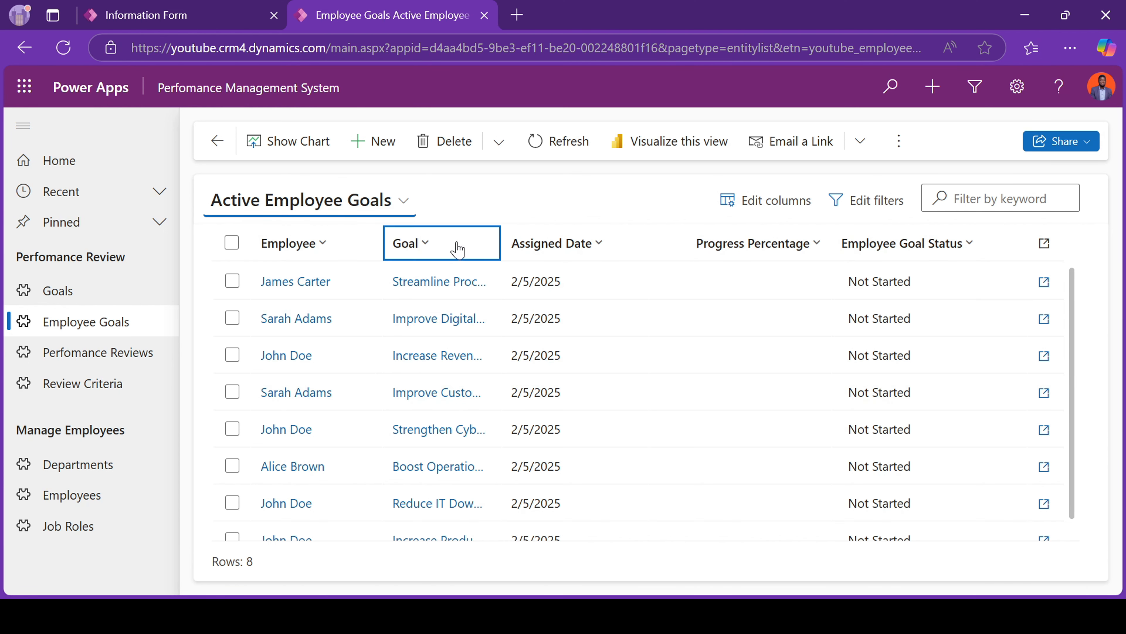
# Step: Widen the Goal column in the Active Employee Goals view to fit the full goal names
pyautogui.doubleClick(496, 235)
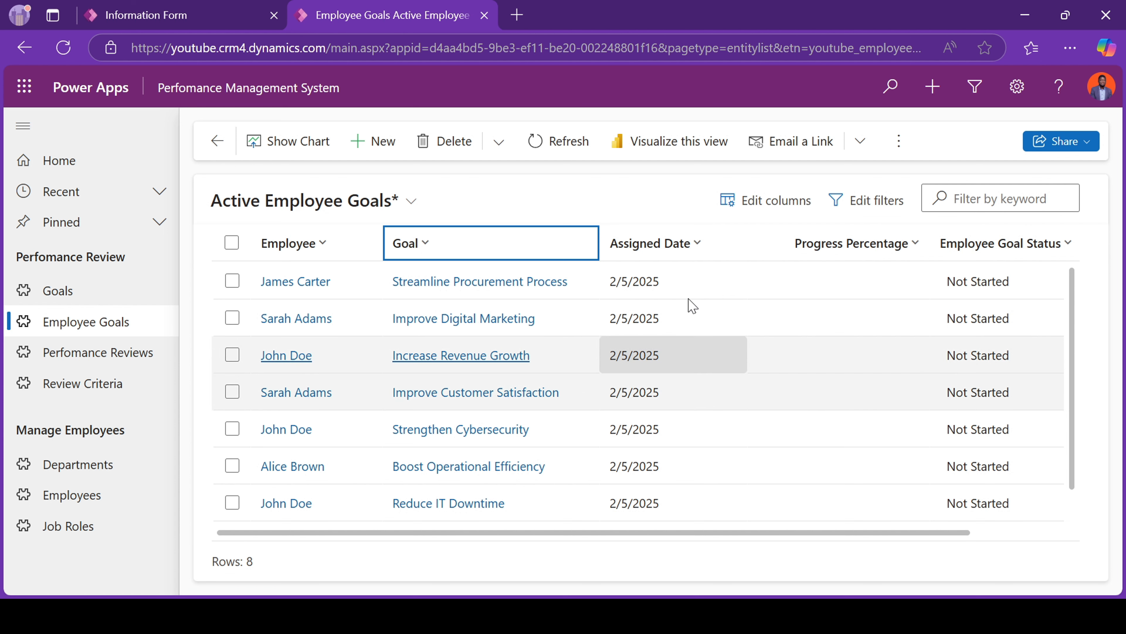
pyautogui.click(232, 280)
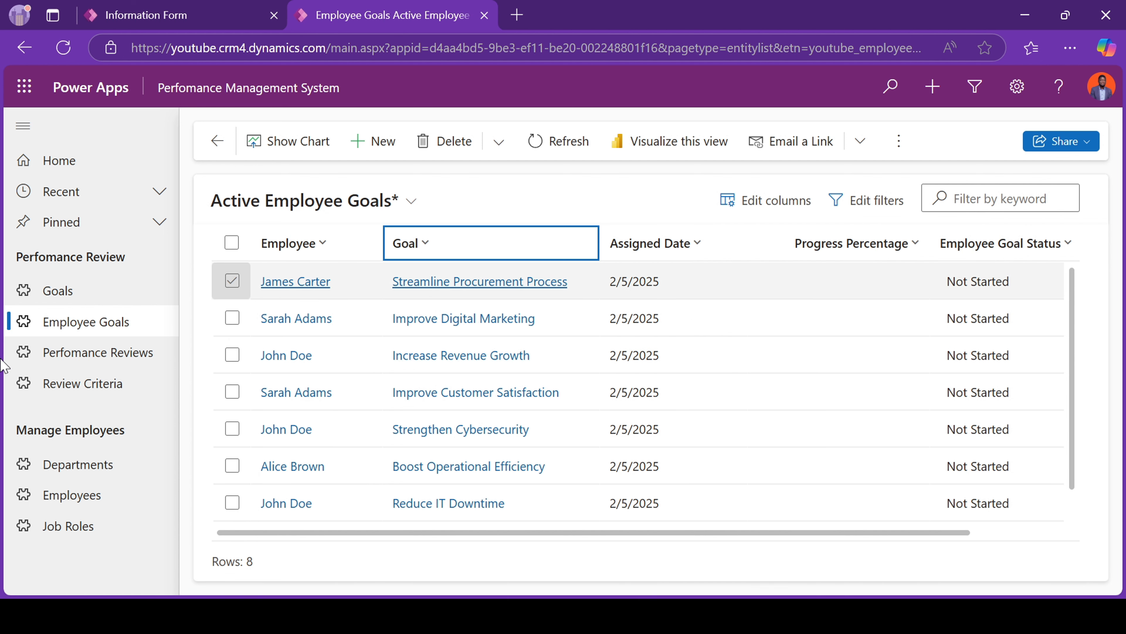
# Step: Examine the goals on the Software Developer's employee record and open the Increase Revenue Growth goal
pyautogui.click(89, 504)
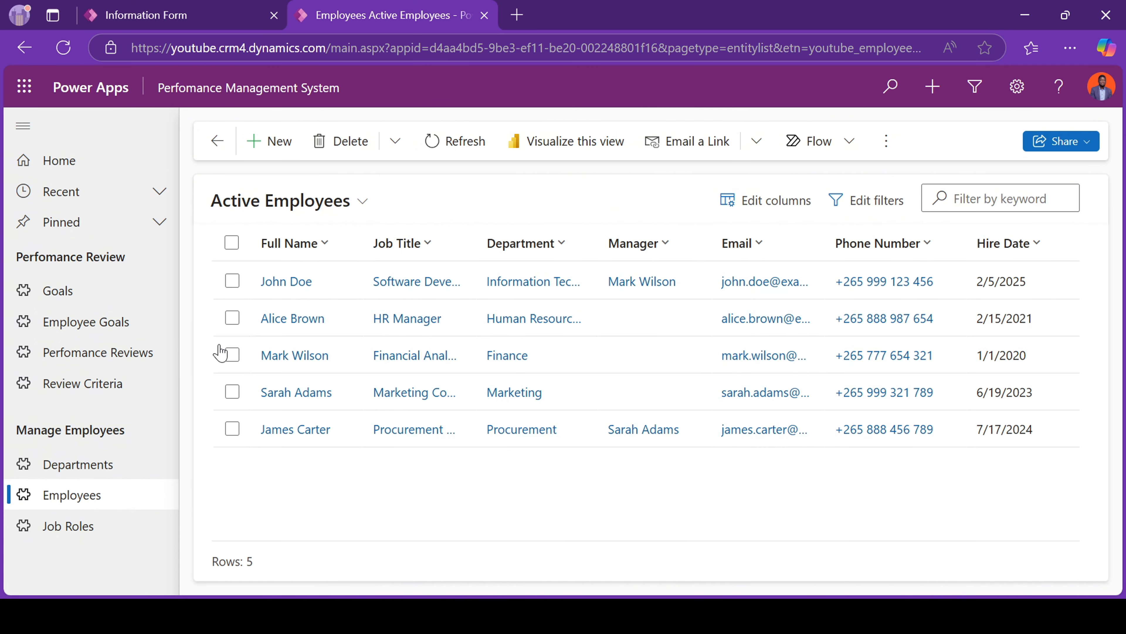
pyautogui.click(295, 282)
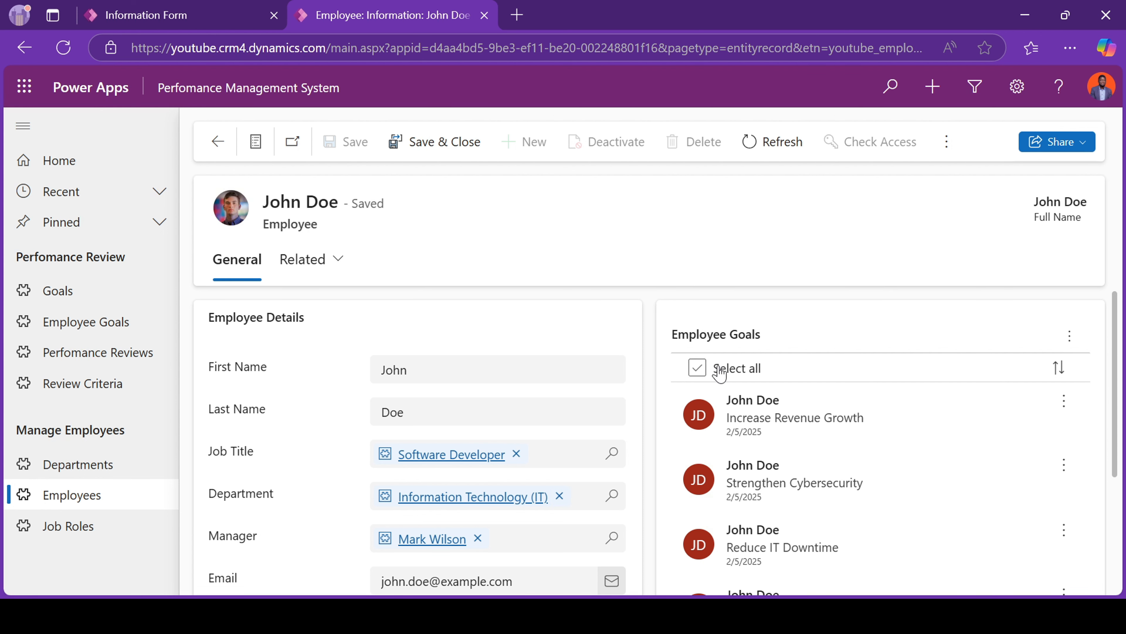
pyautogui.scroll(-1, 831, 509)
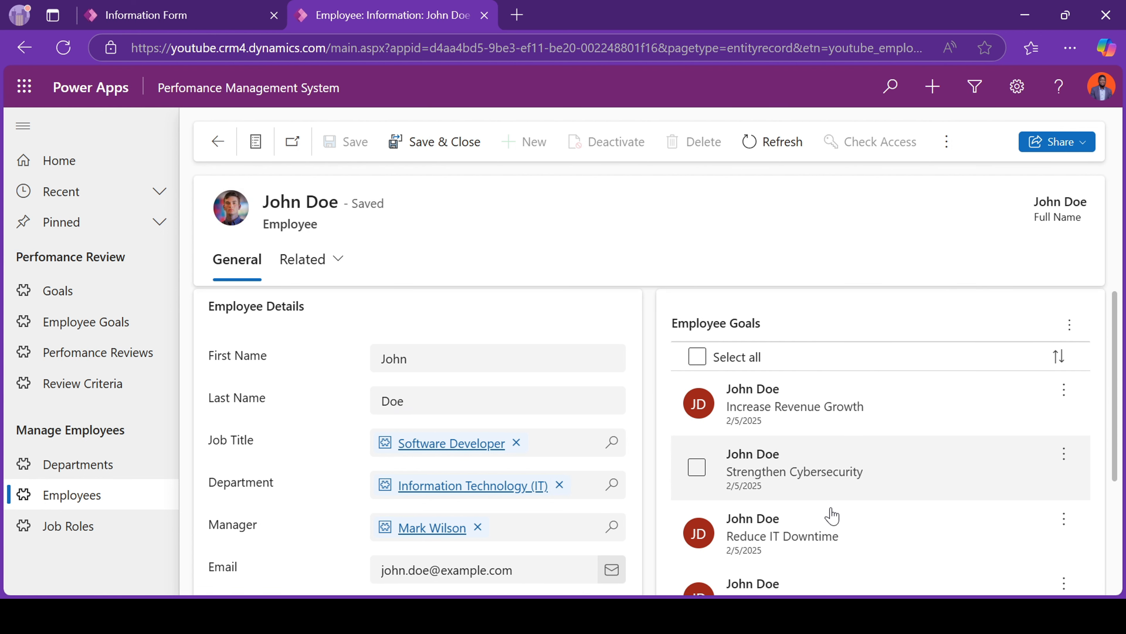
pyautogui.scroll(-1, 832, 514)
pyautogui.scroll(2, 831, 515)
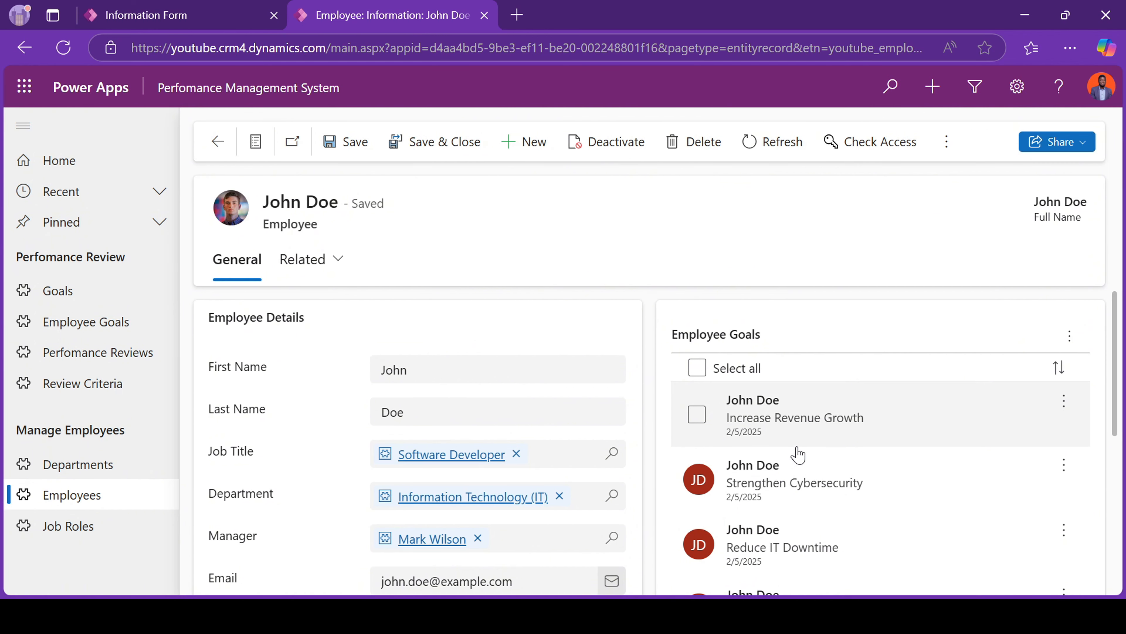
pyautogui.scroll(-2, 798, 454)
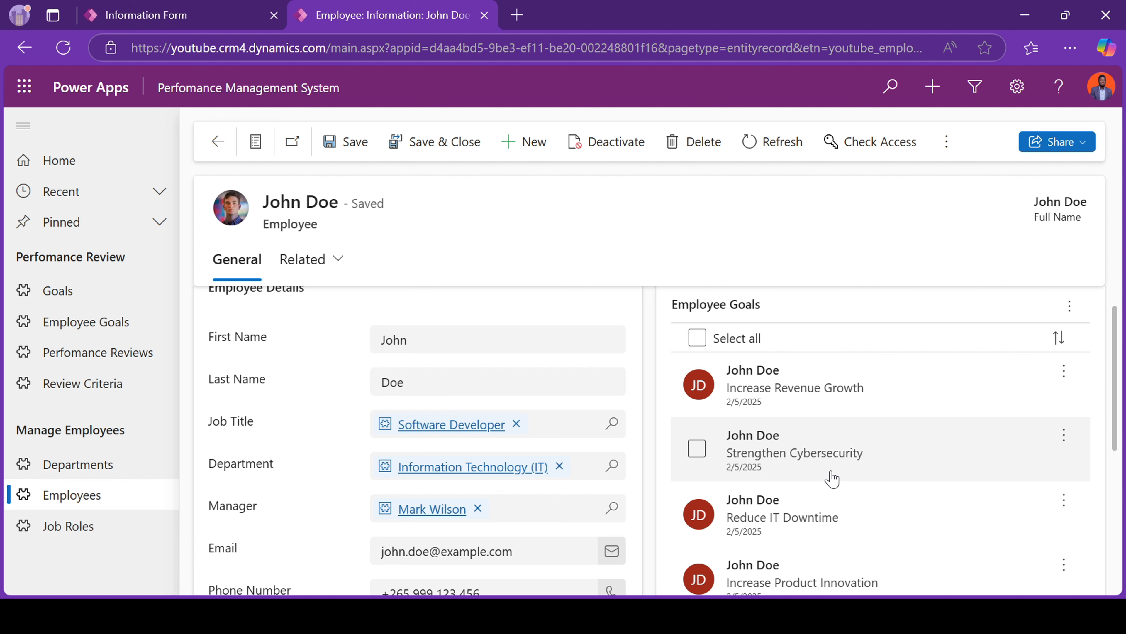
pyautogui.click(794, 385)
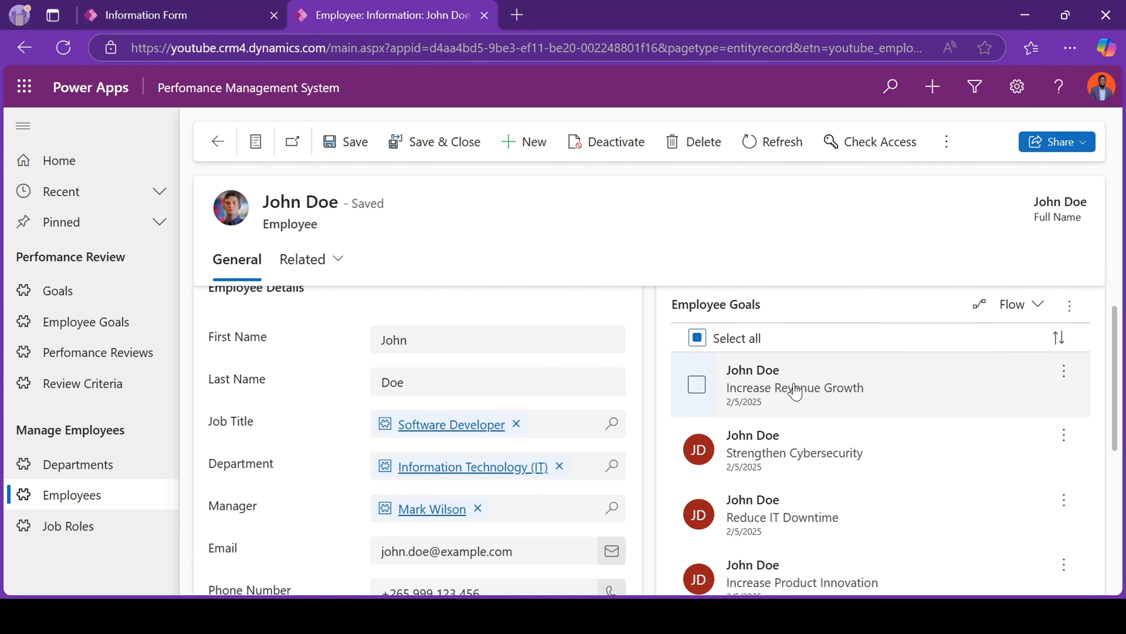
pyautogui.click(778, 396)
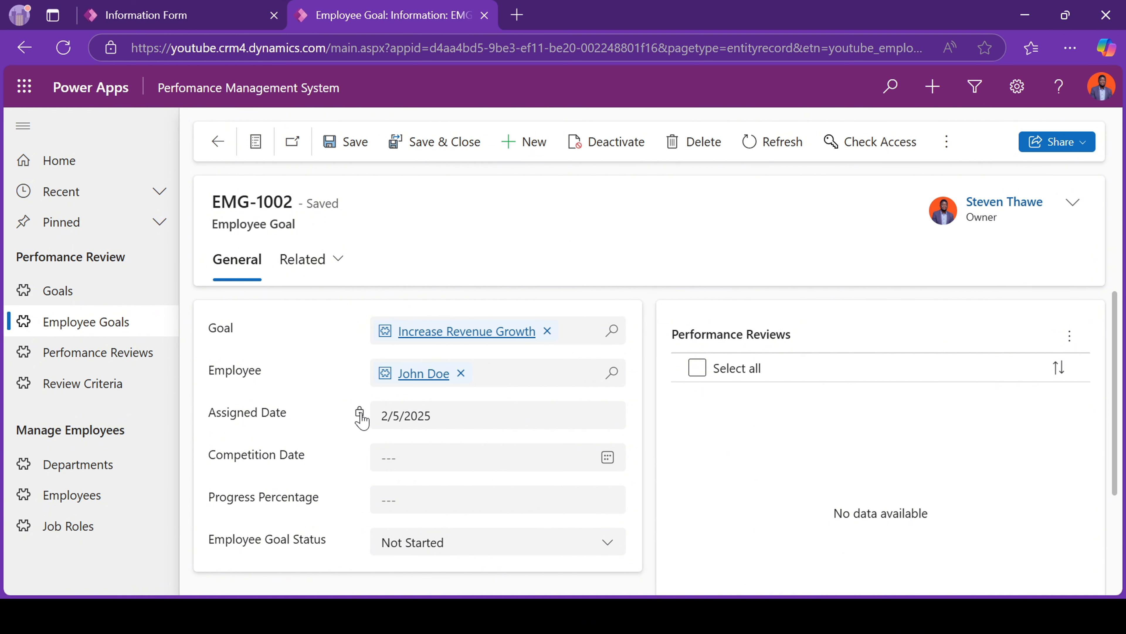
# Step: Set the employee goal's Competition Date to 2/13/2025, Progress Percentage to 100 and status to Completed, and save the record
pyautogui.click(610, 461)
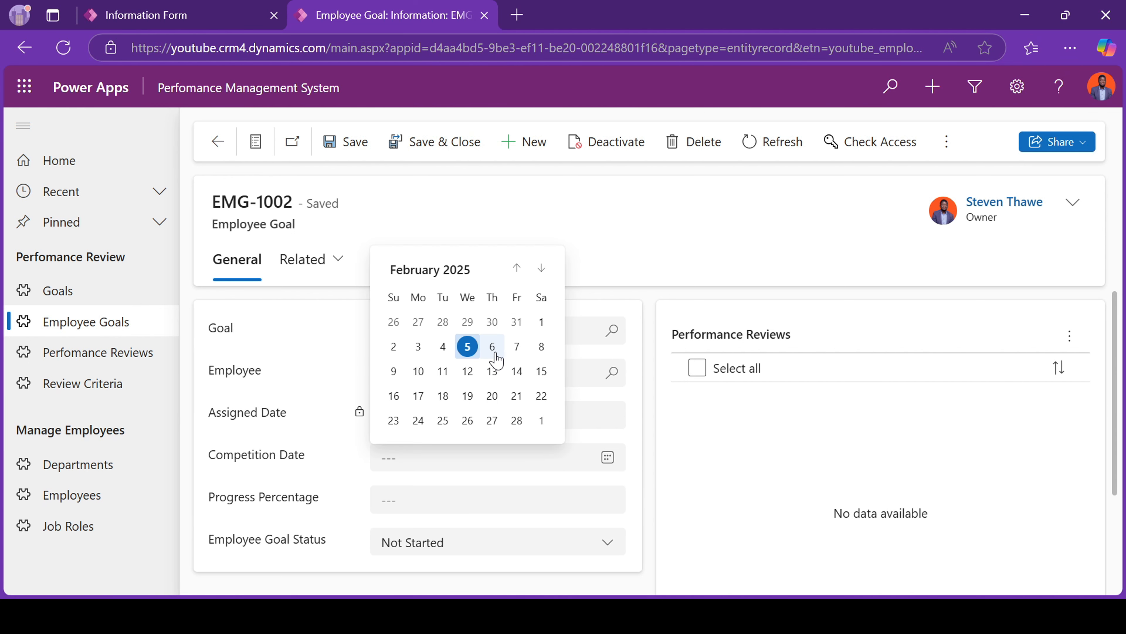
pyautogui.click(491, 371)
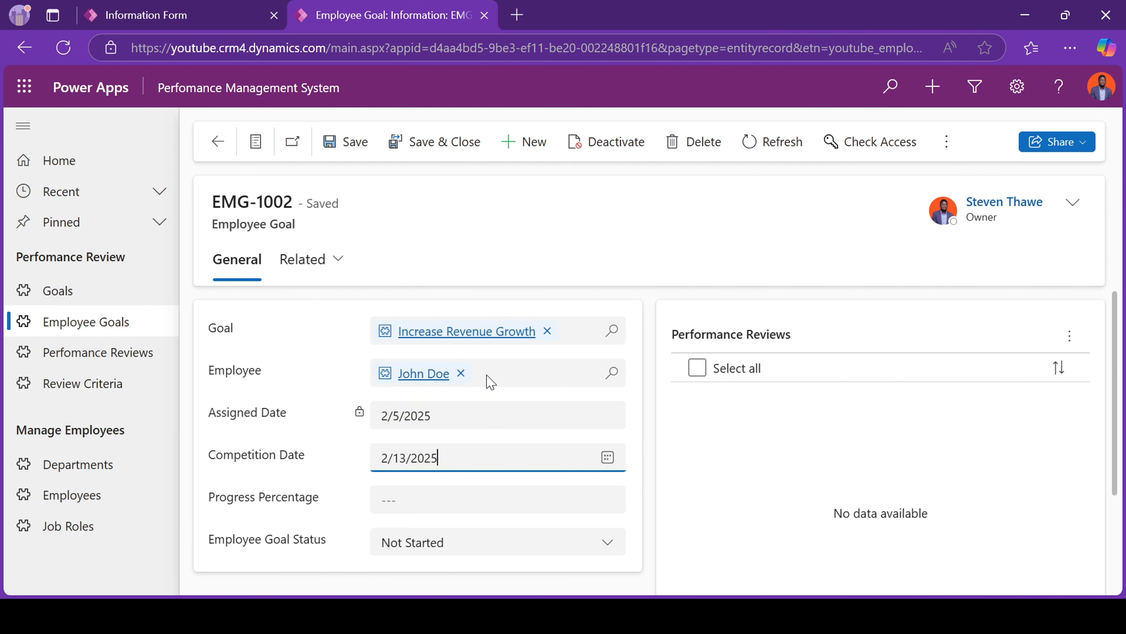
pyautogui.click(456, 512)
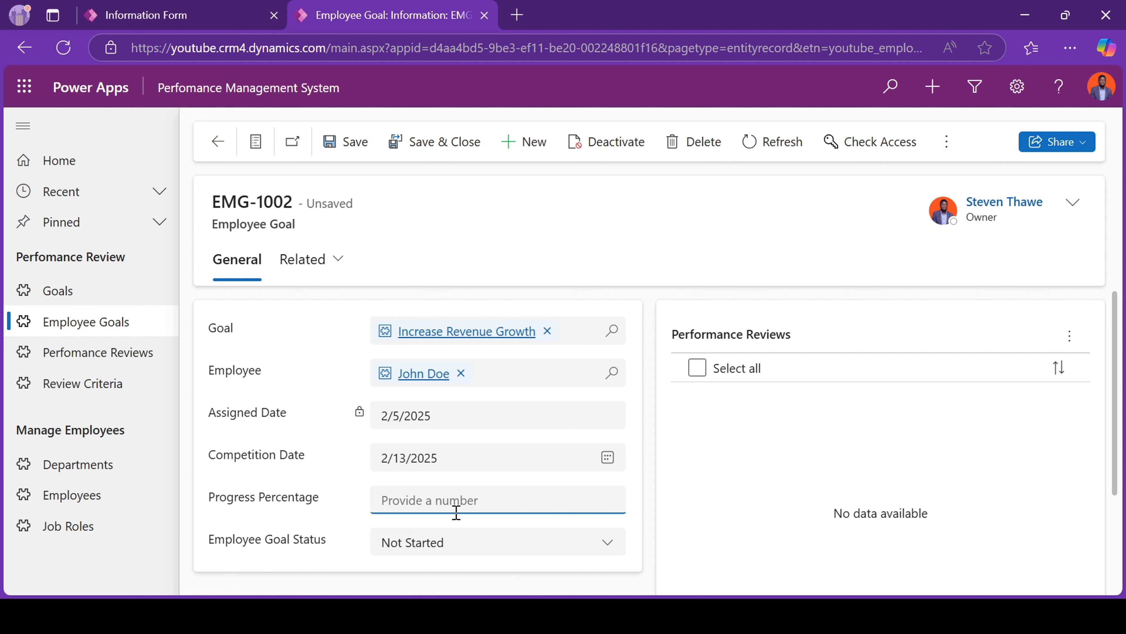
pyautogui.write('1')
pyautogui.click(423, 555)
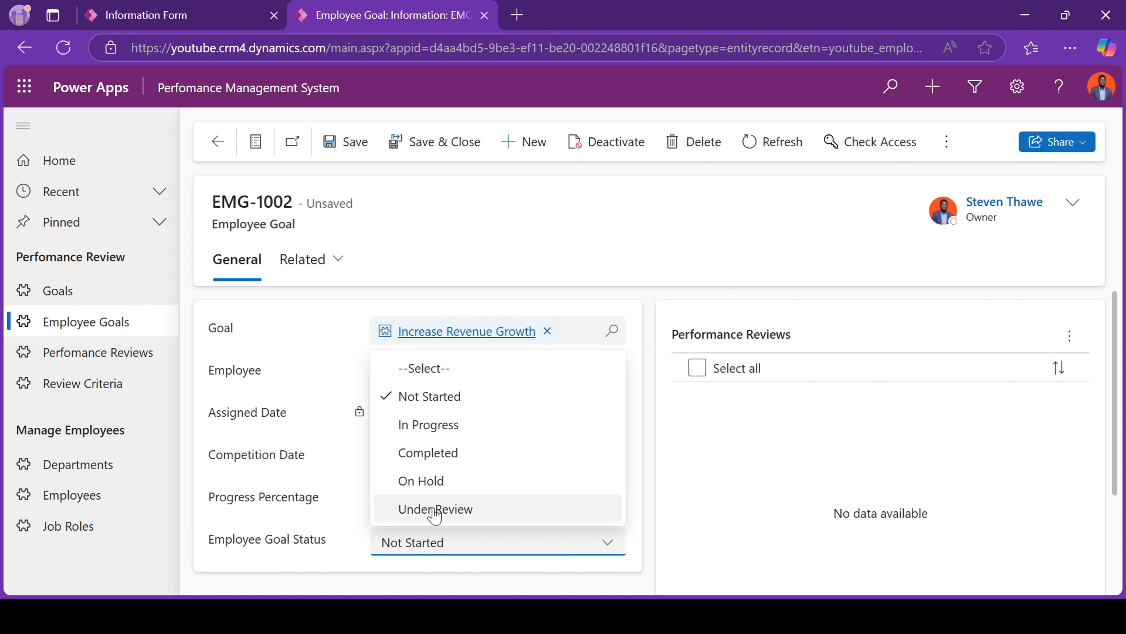
pyautogui.click(428, 452)
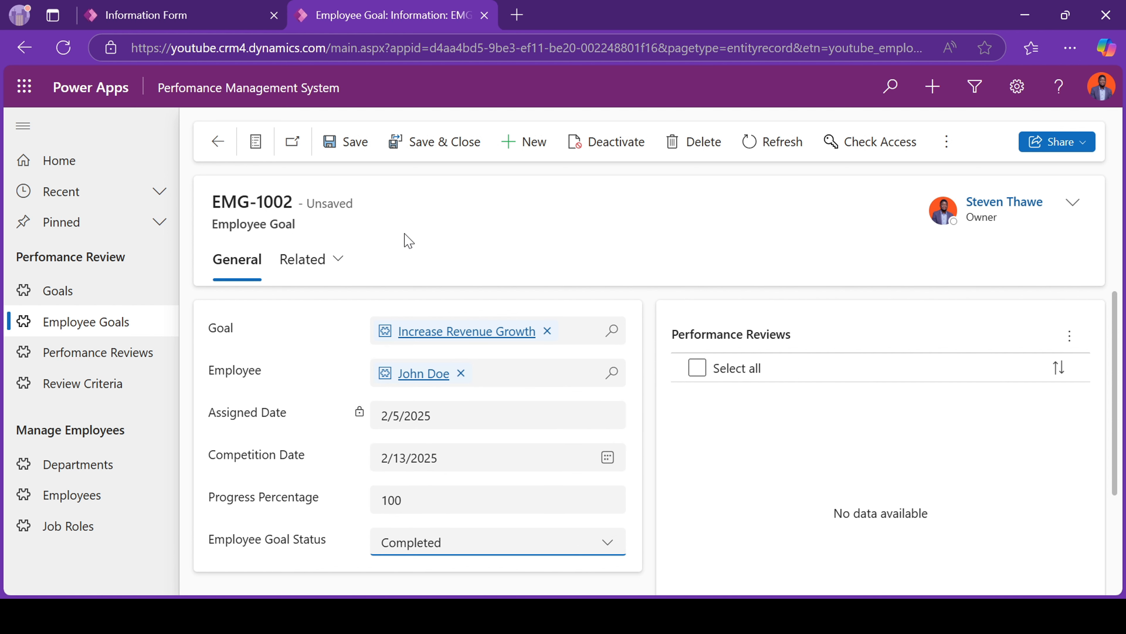
pyautogui.click(349, 155)
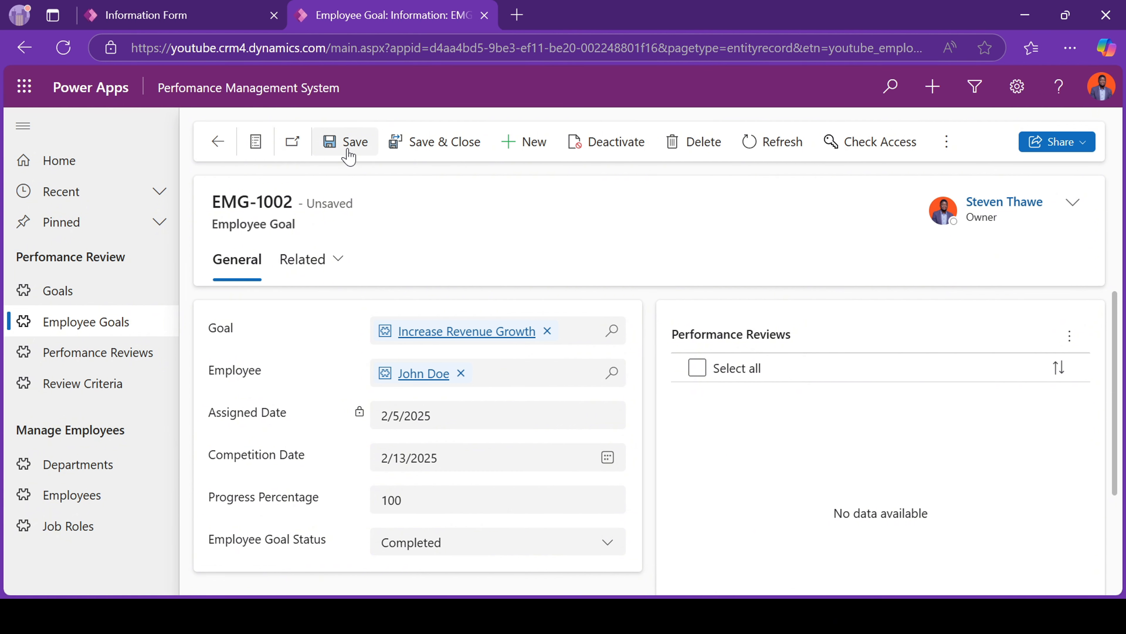
pyautogui.click(348, 155)
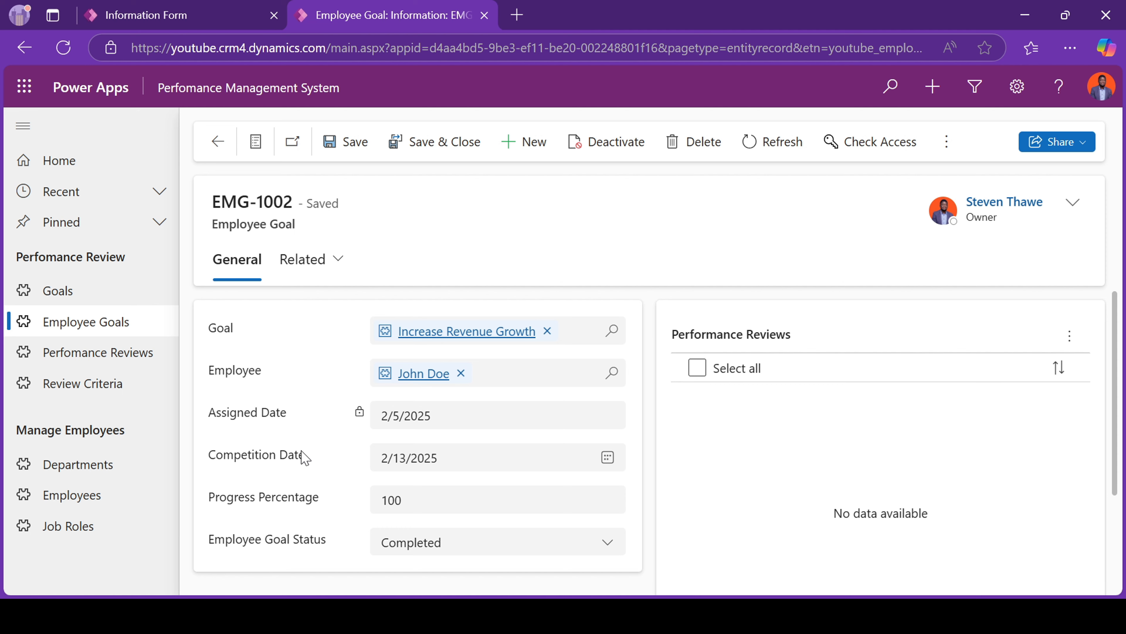
# Step: Start a new performance review for the employee goal with Review Status Pass and Review Period Q1
pyautogui.scroll(-3, 304, 457)
pyautogui.scroll(3, 304, 457)
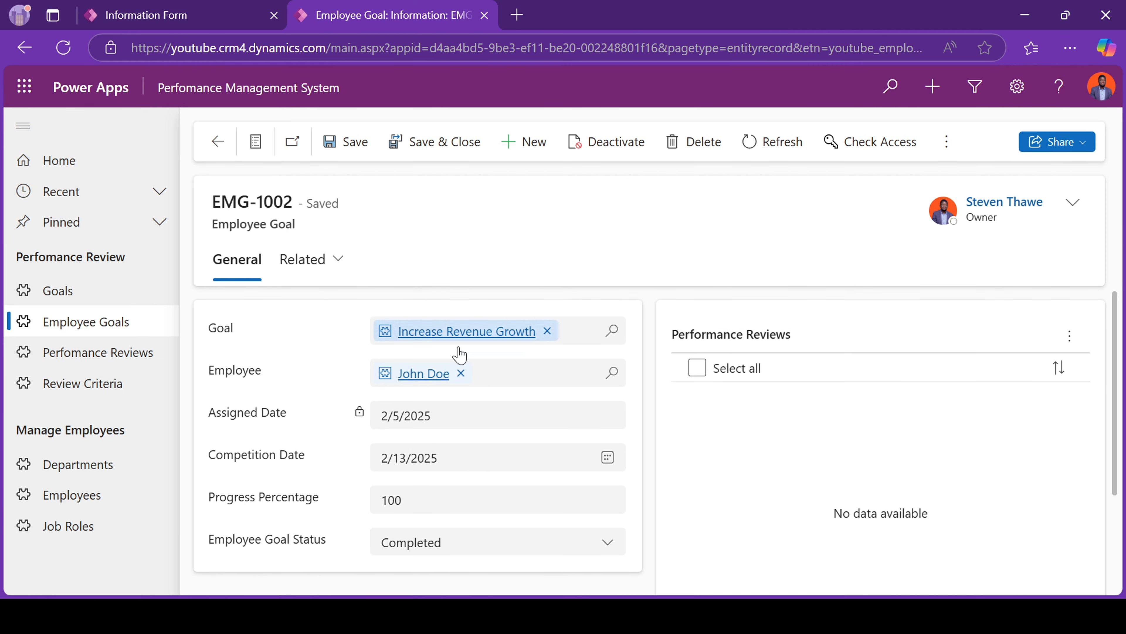
pyautogui.scroll(-3, 372, 479)
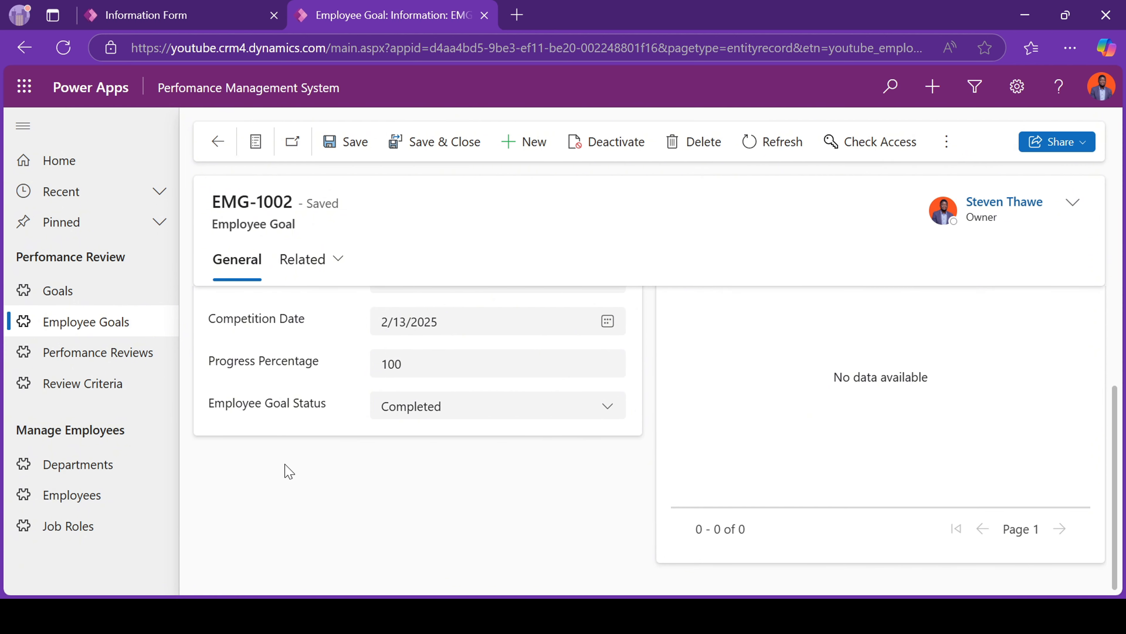
pyautogui.scroll(2, 285, 471)
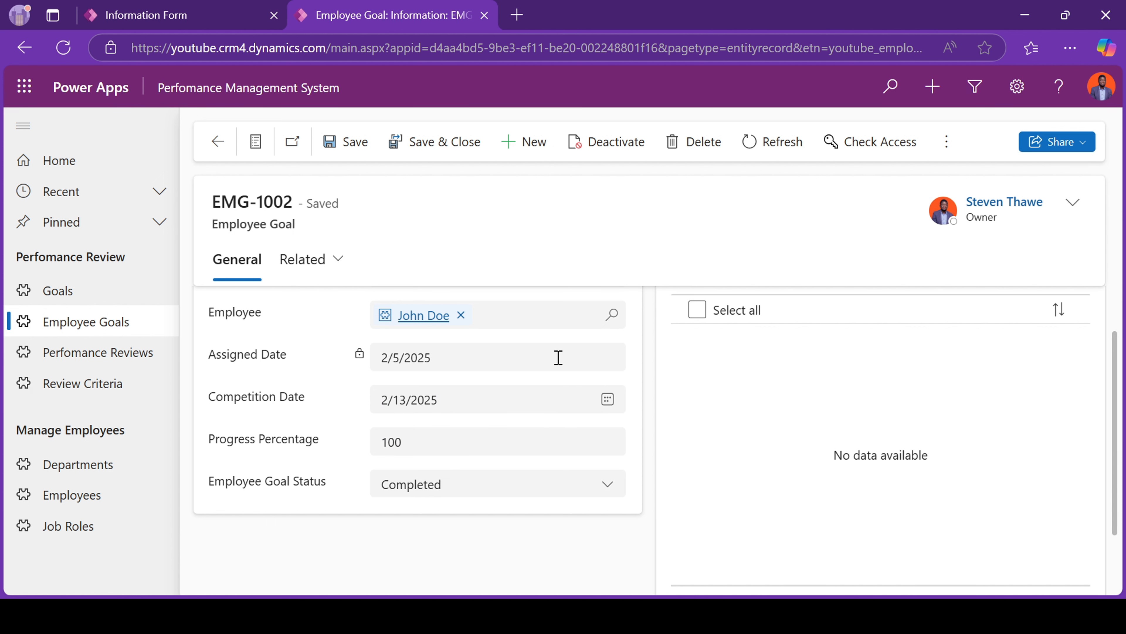
pyautogui.scroll(1, 545, 440)
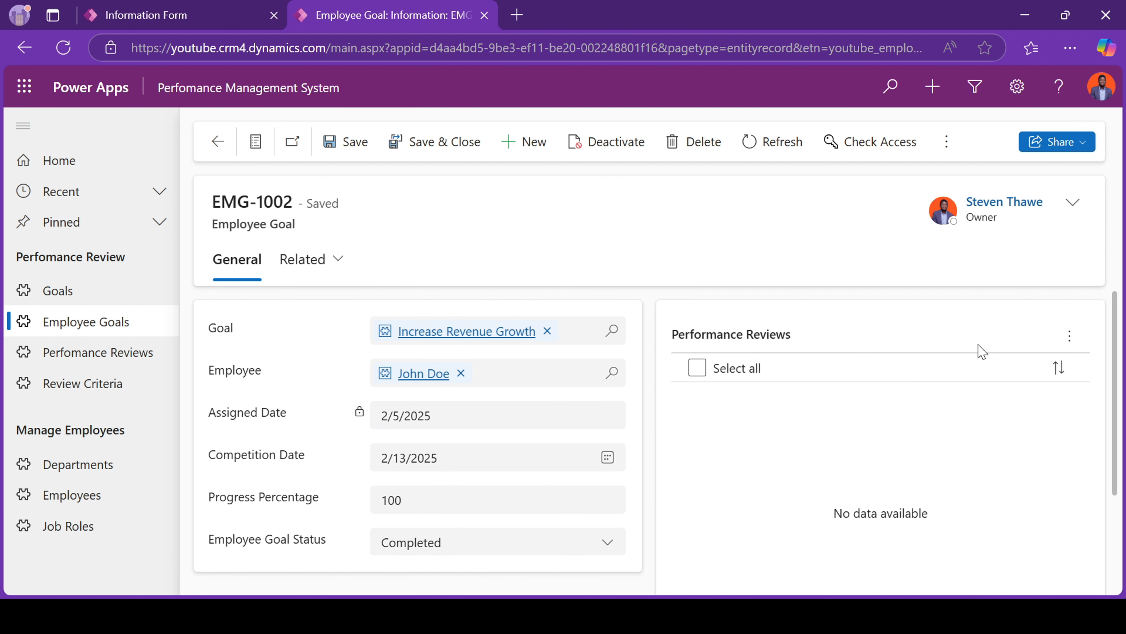
pyautogui.click(1079, 345)
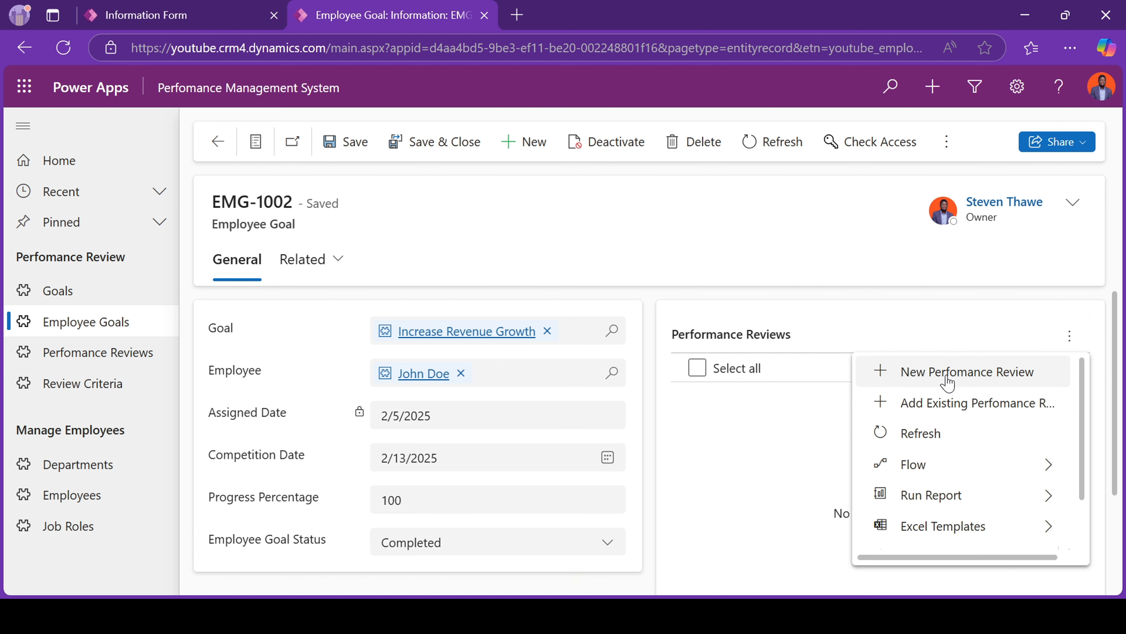
pyautogui.click(914, 381)
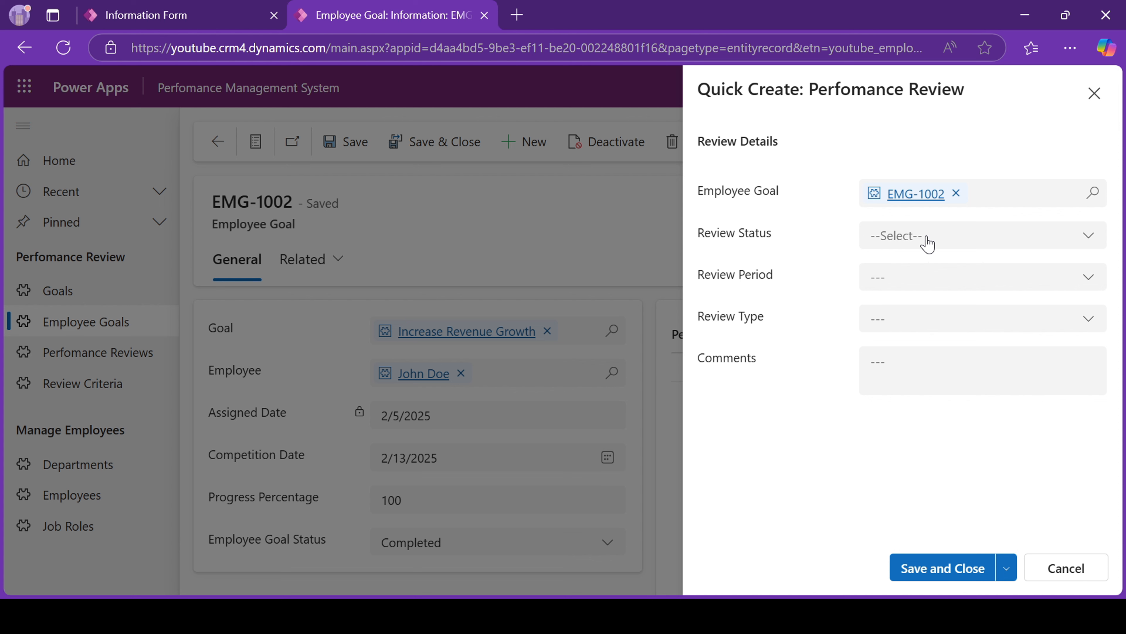
pyautogui.click(927, 243)
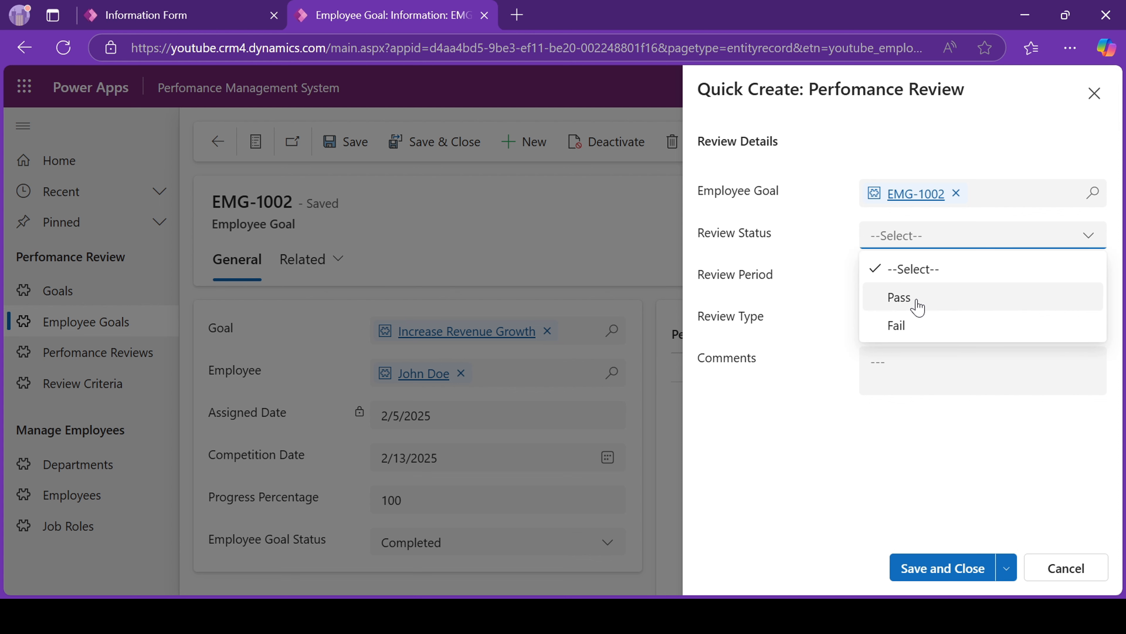
pyautogui.click(893, 306)
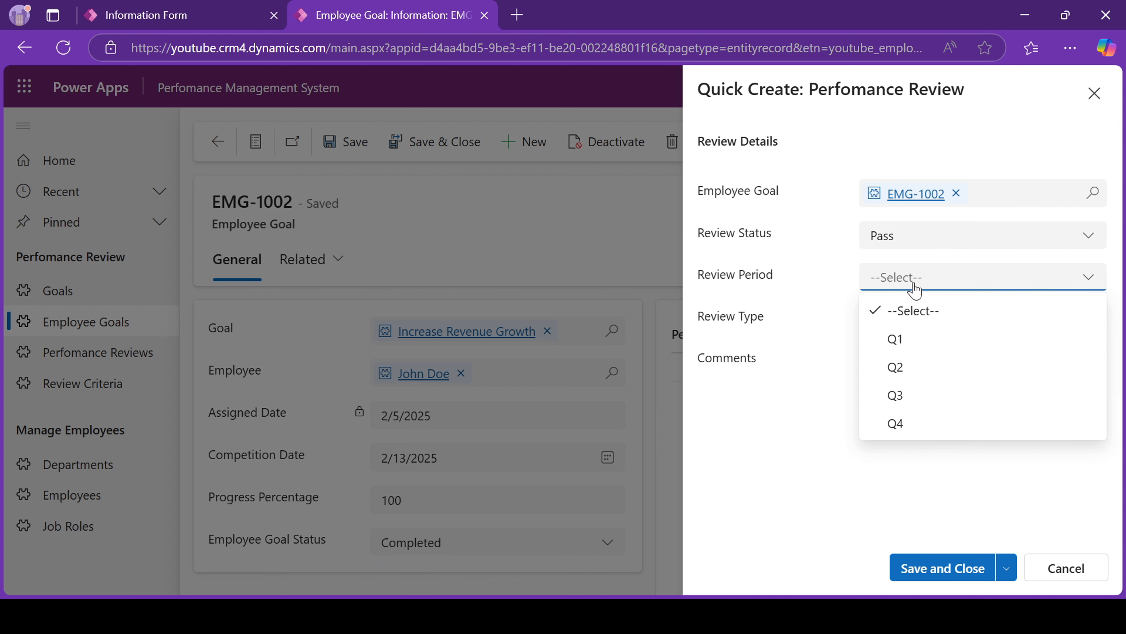
pyautogui.click(912, 284)
pyautogui.click(910, 346)
# Step: Set the Review Type to Quarterly Review, enter the comment "Everything was done to perfection", and save and close the review
pyautogui.click(918, 320)
pyautogui.click(917, 382)
pyautogui.click(927, 366)
pyautogui.write('Everything was done to perfection')
pyautogui.click(976, 559)
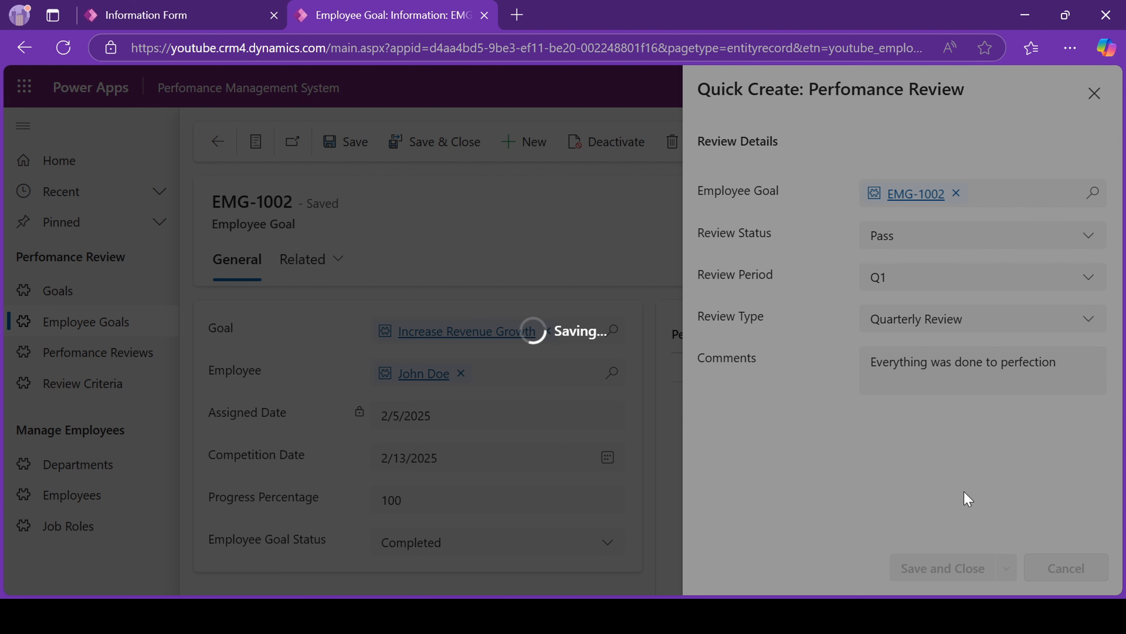